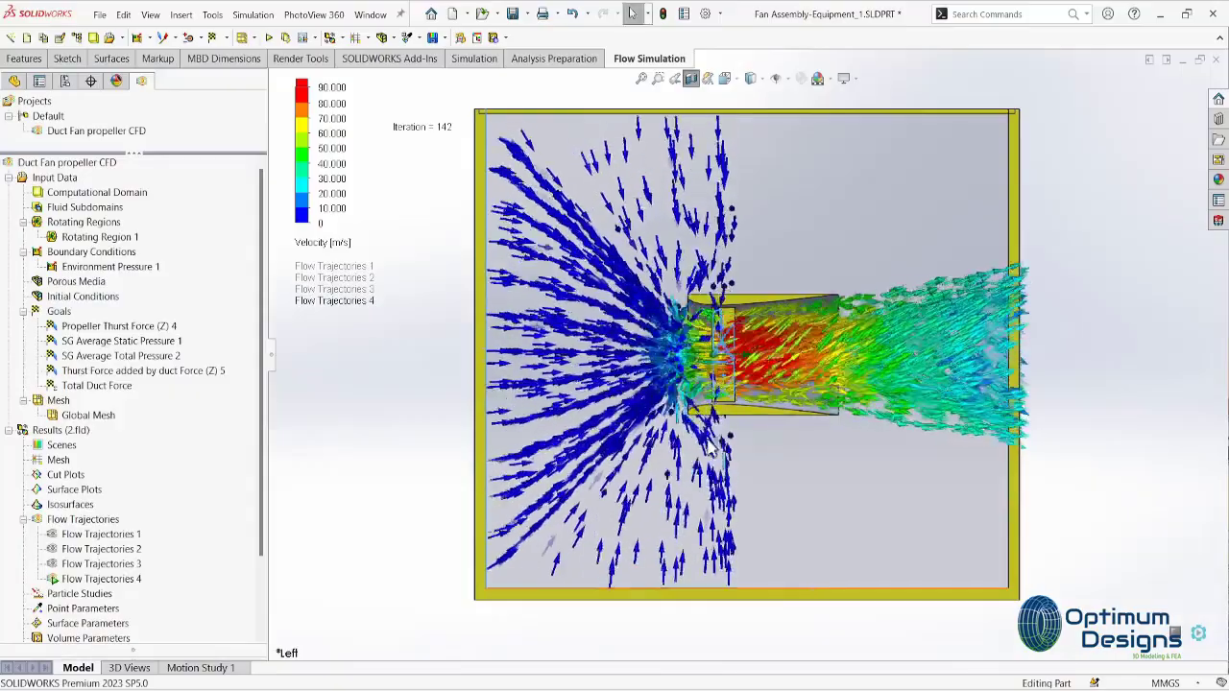
- Switch the displayed flow trajectory plot and view the results from an angled 3D orientation
key("space")
left_click(555, 326)
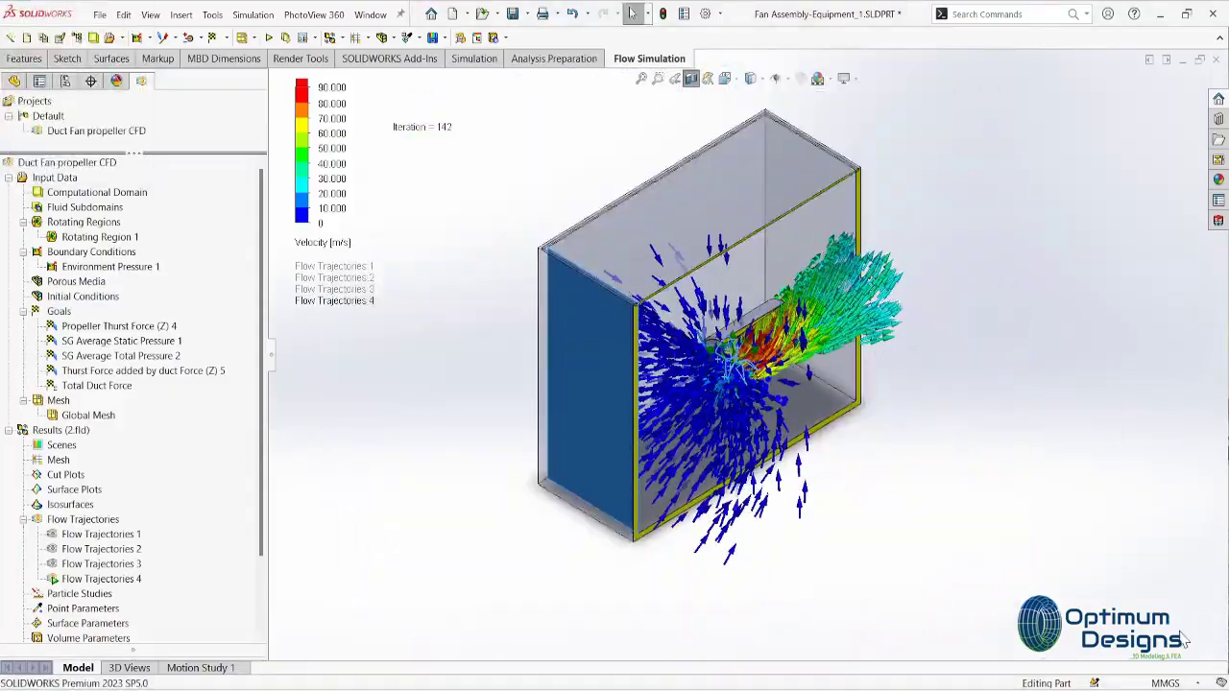
right_click(101, 564)
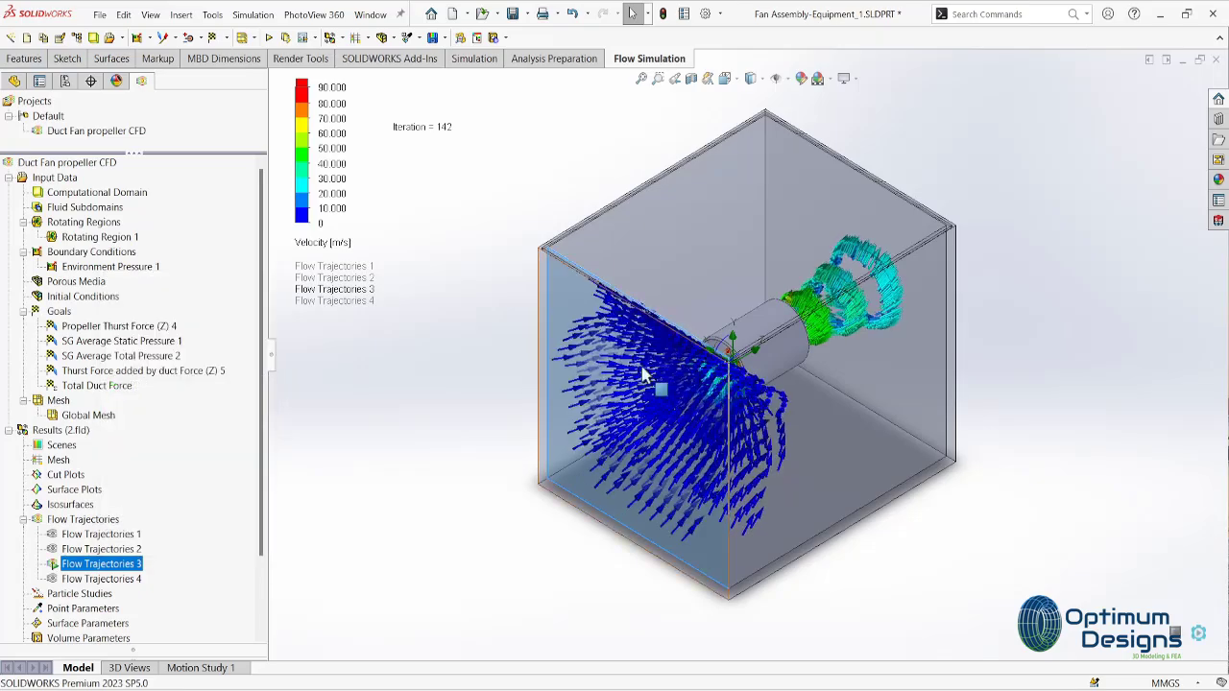
left_click(691, 80)
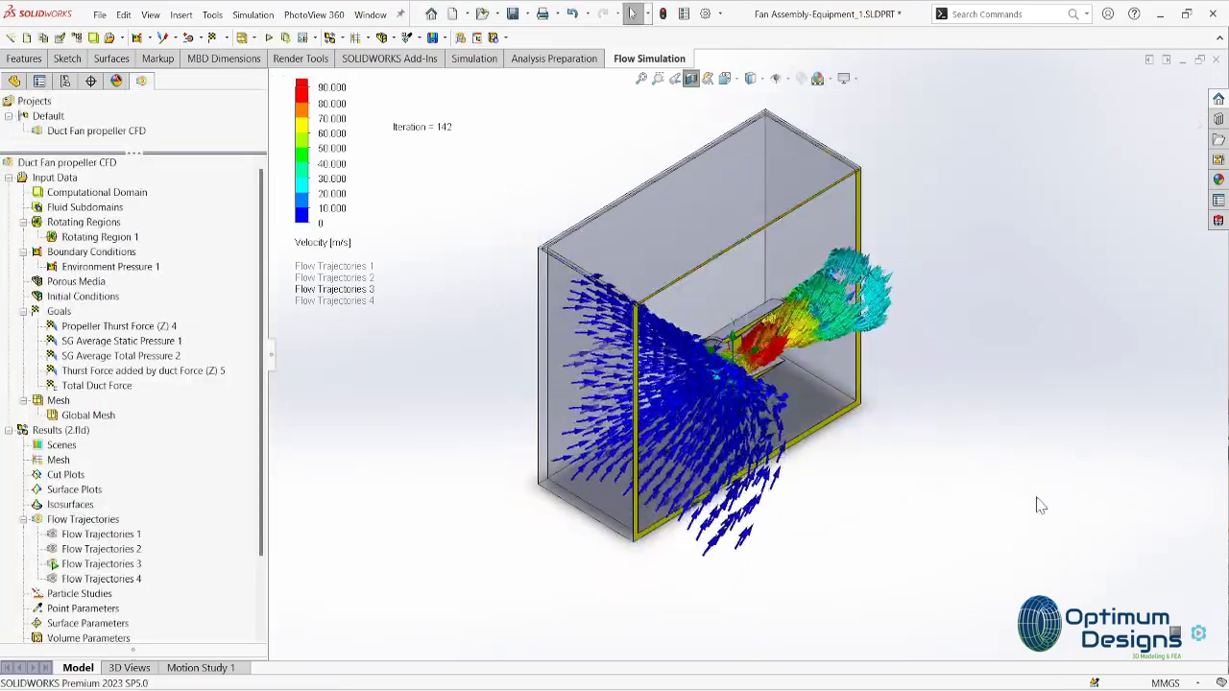
key("space")
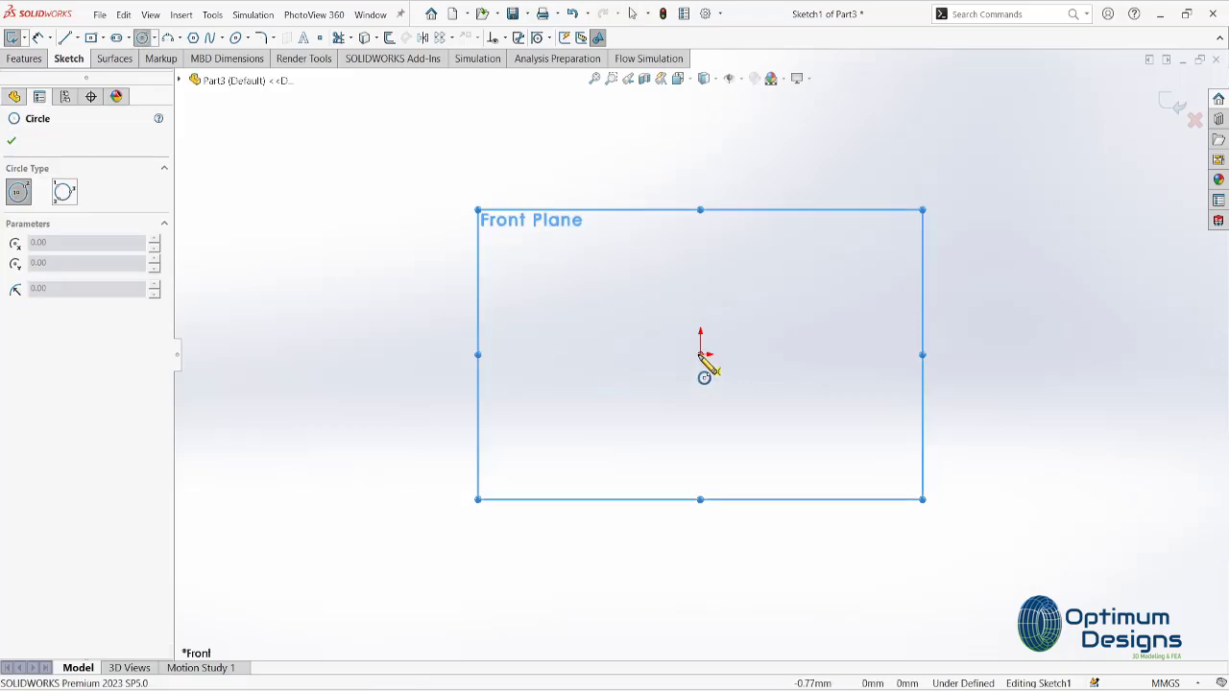
- Draw a circle centred on the origin and dimension it to 75 mm diameter
left_click(699, 355)
left_click(631, 419)
key("Escape")
left_click(612, 355)
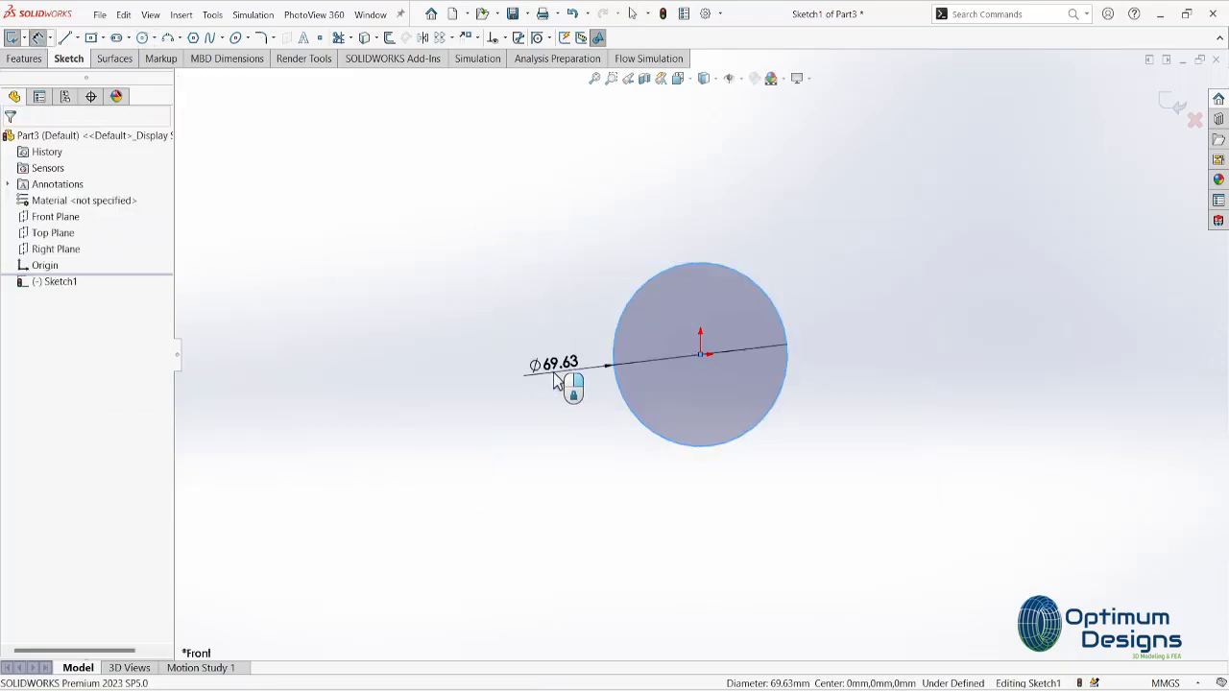
left_click(554, 381)
type("75")
key("Return")
left_click(632, 14)
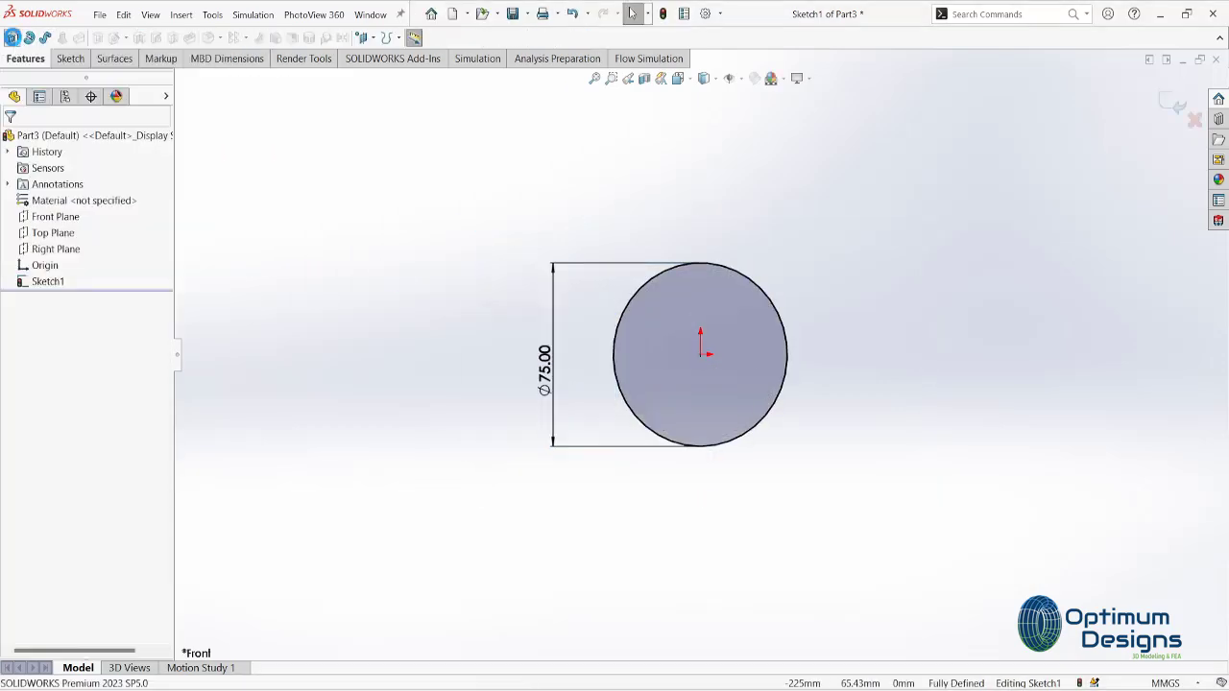
- Extrude the circle 100 mm (Blind) into a solid cylinder
left_click(12, 37)
type("100")
key("Return")
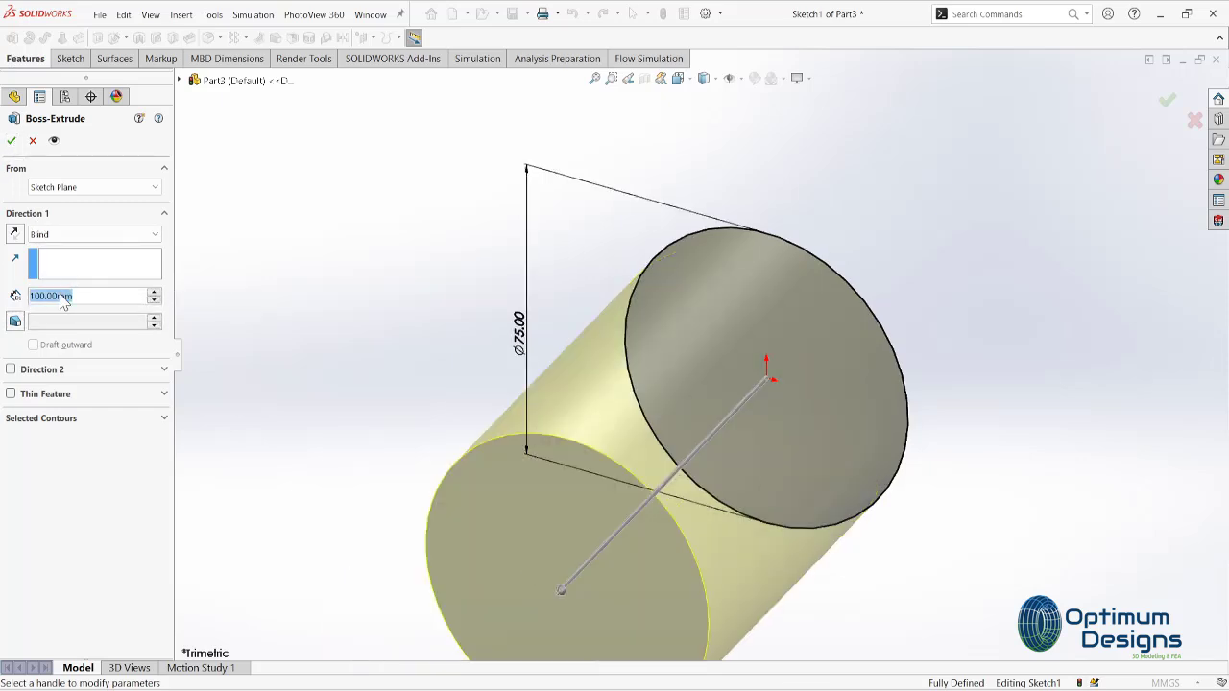
key("Return")
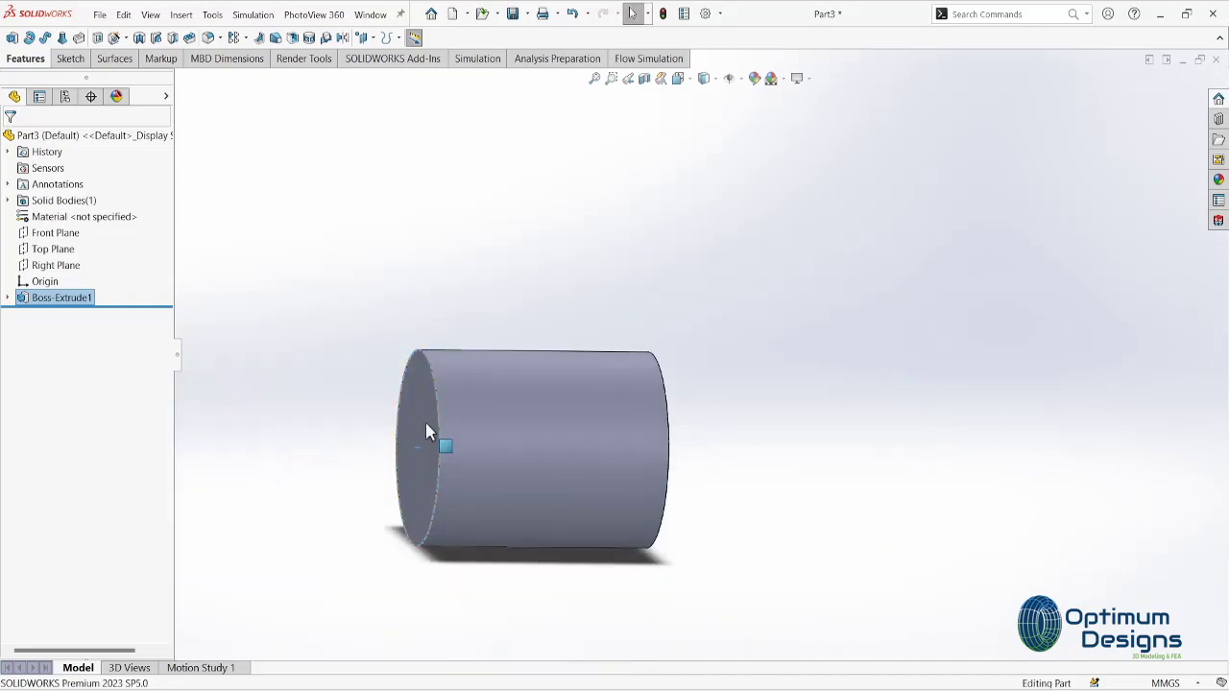
left_click(426, 425)
- Sketch on the cylinder's end face and convert its 75 mm edge into a circle
left_click(13, 38)
left_click(372, 37)
left_click(413, 56)
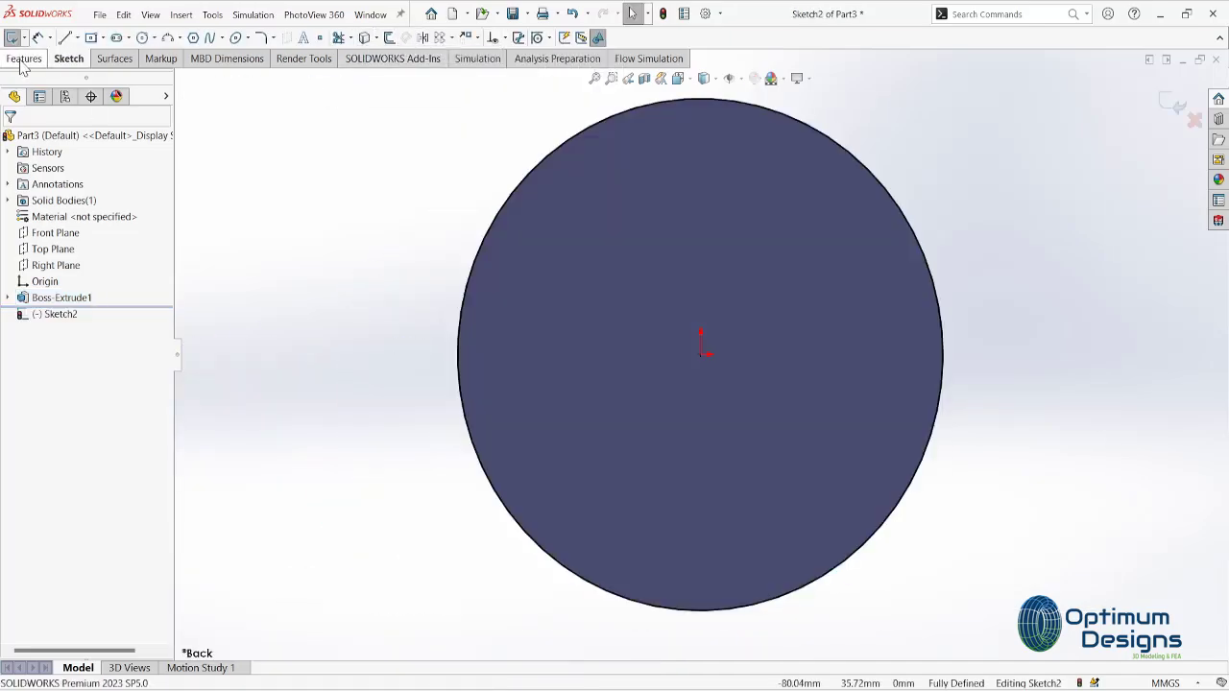
- Create a clockwise helix on that circle: 760 mm pitch, 0.124 revolutions, 180° start angle
left_click(25, 59)
left_click(397, 38)
left_click(434, 74)
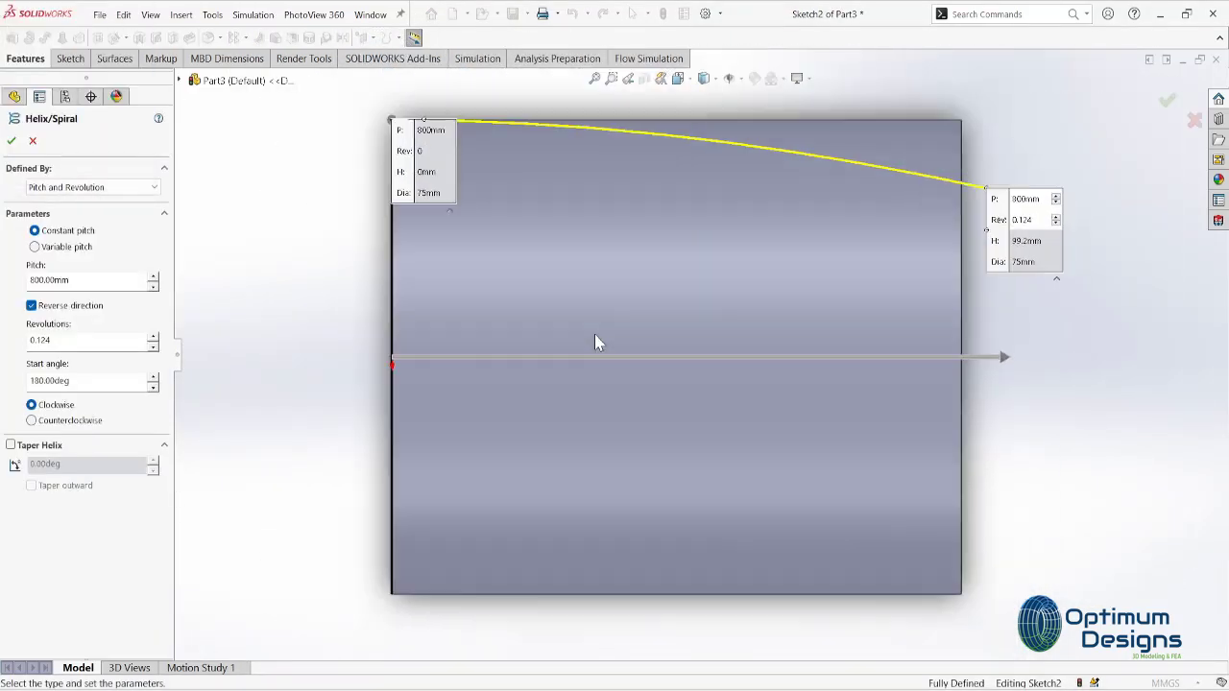
middle_click_drag(594, 334, 759, 398)
key("space")
left_click(595, 465)
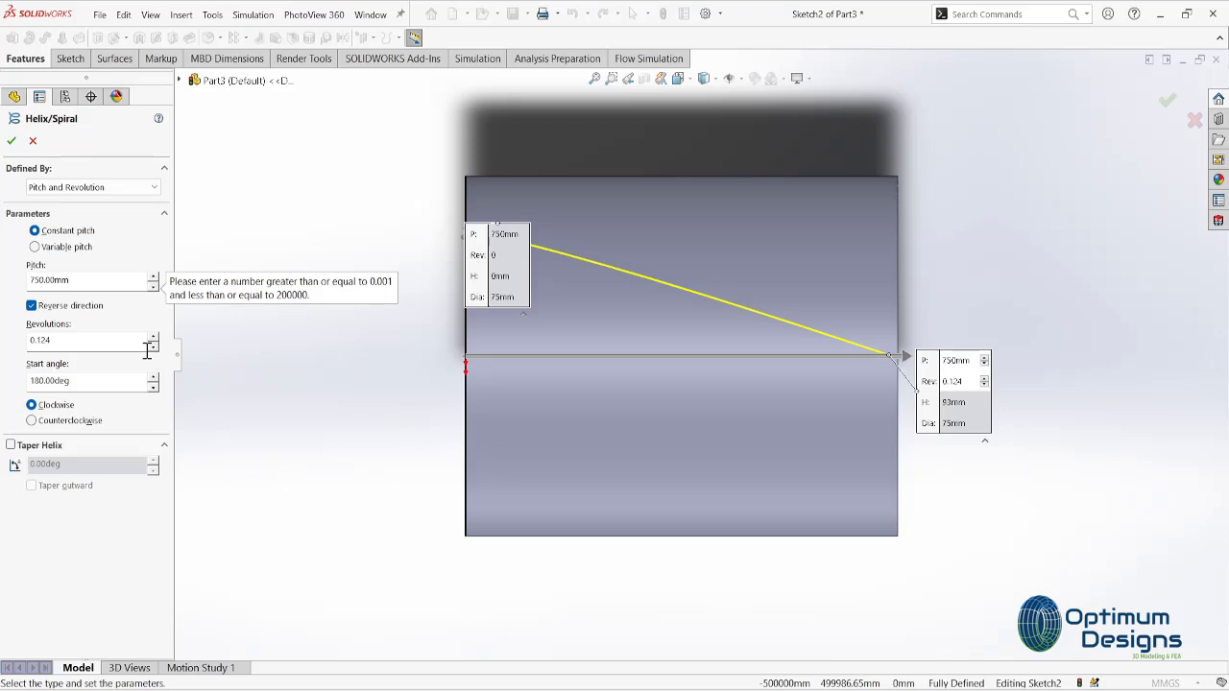
scroll(268, 328, "down", 3)
key("Up")
key("Up")
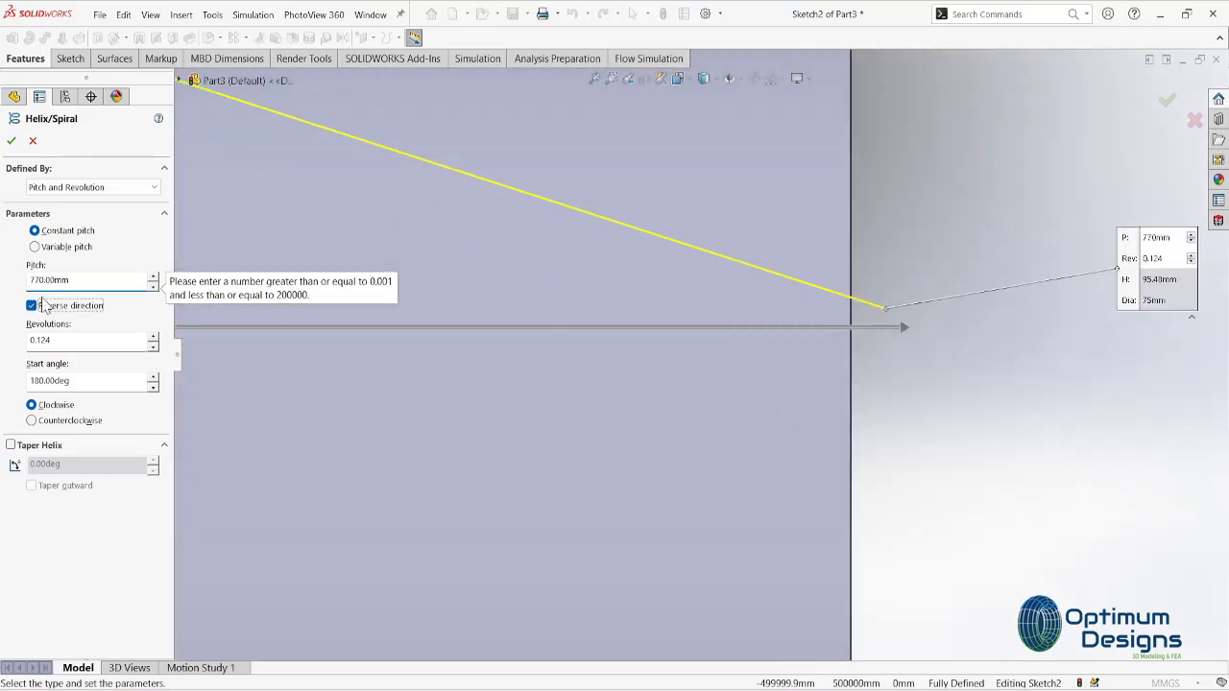
left_click(11, 143)
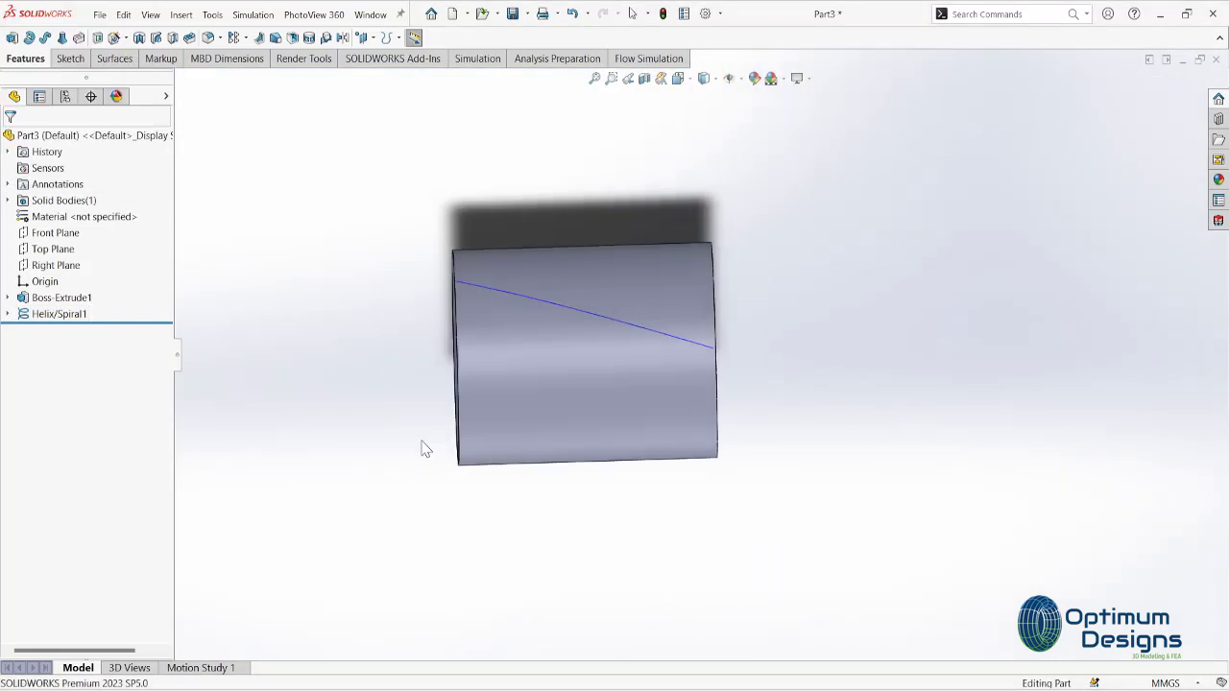
right_click(563, 316)
- Sketch a 375 mm diameter circle centred on the origin on the end face
left_click(672, 288)
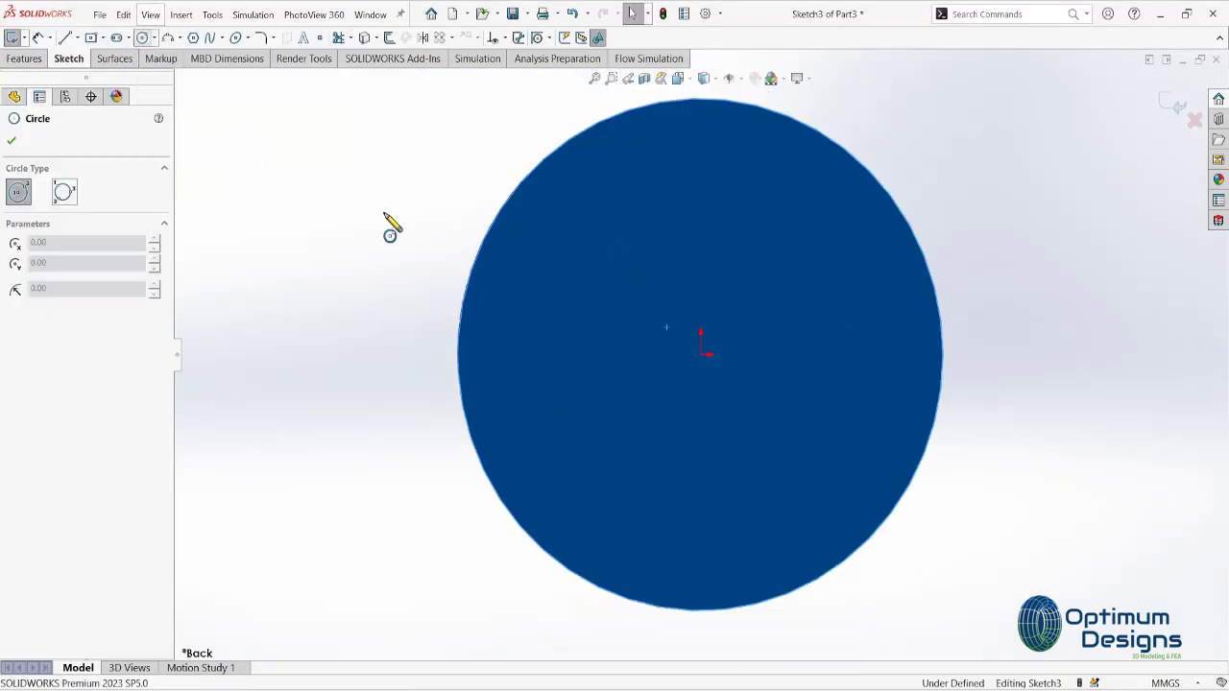
left_click(701, 354)
left_click(452, 502)
type("75")
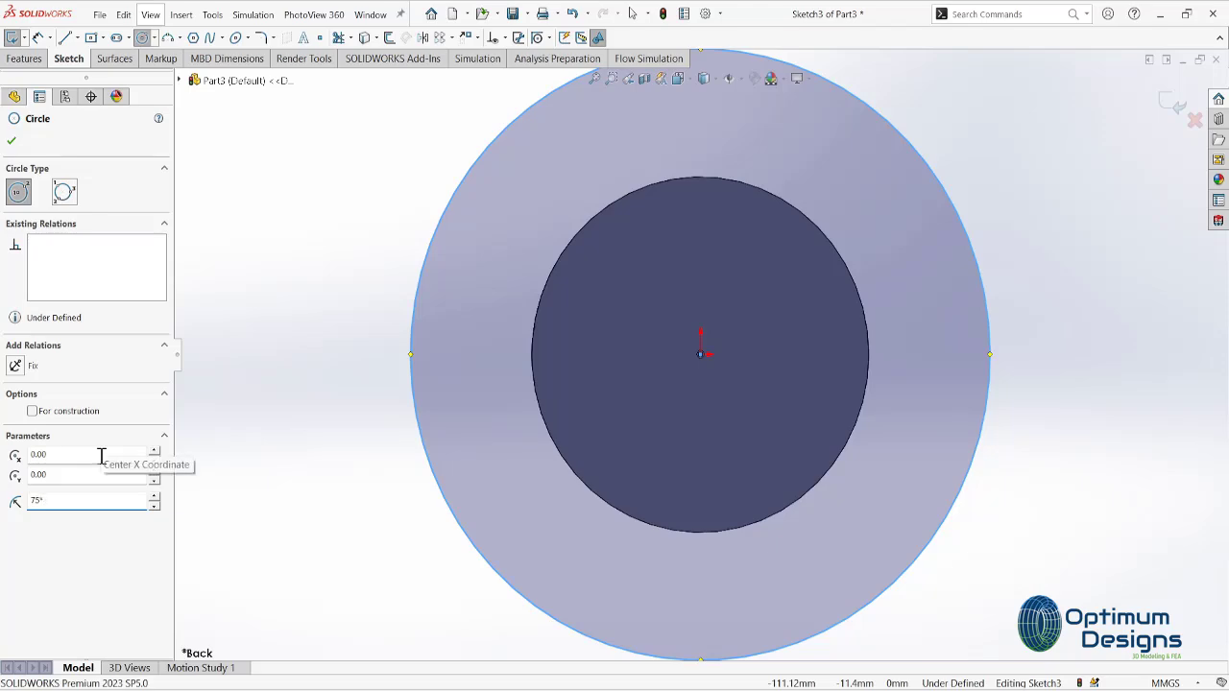
type("*2.5")
key("Return")
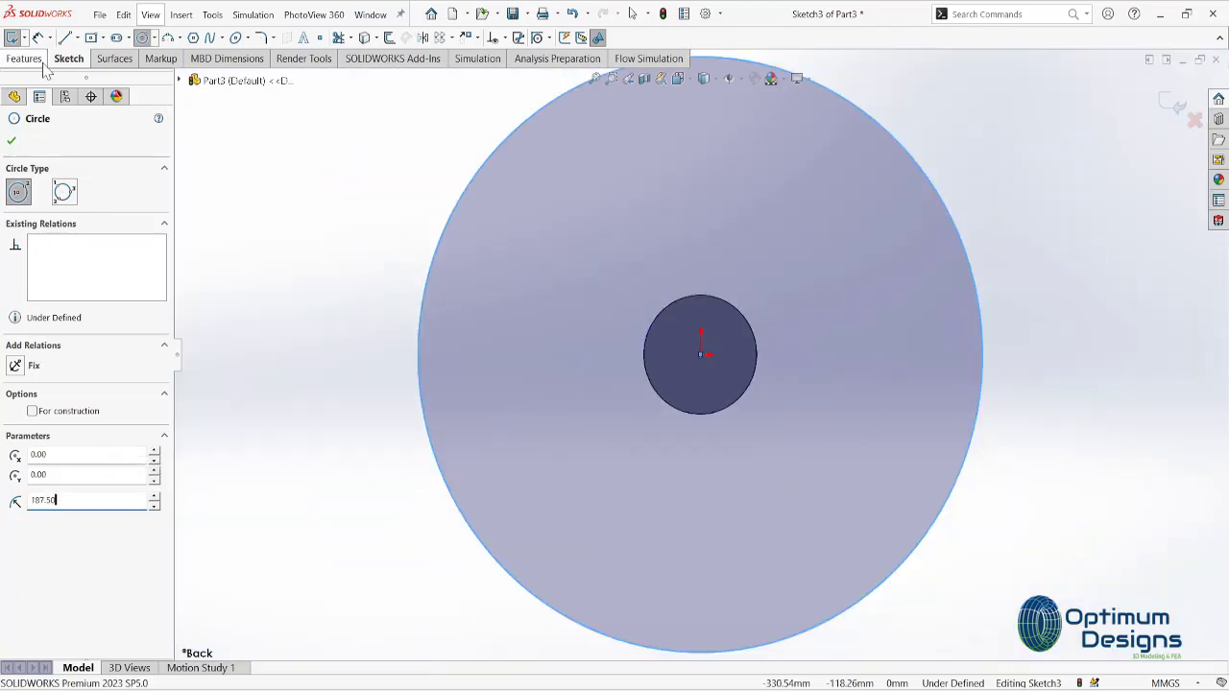
left_click(70, 58)
left_click(39, 37)
left_click(437, 260)
left_click(317, 363)
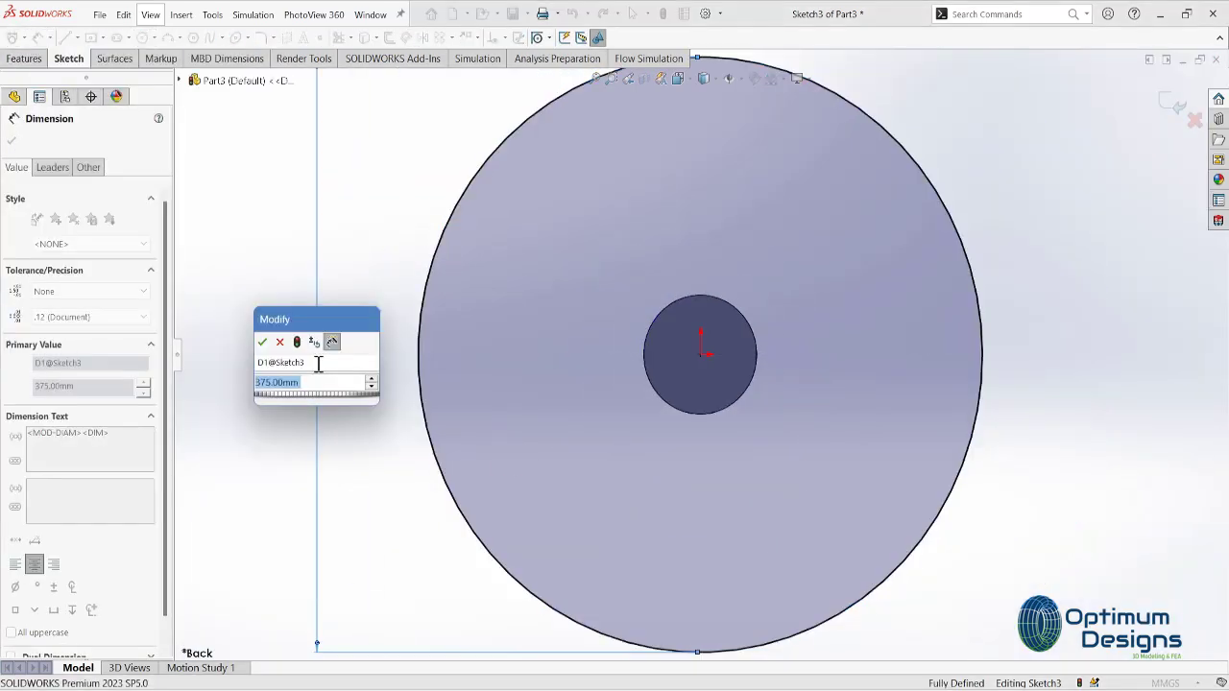
left_click(264, 341)
- Create a second helix around the 375 mm circle with the same pitch
left_click(25, 59)
left_click(398, 37)
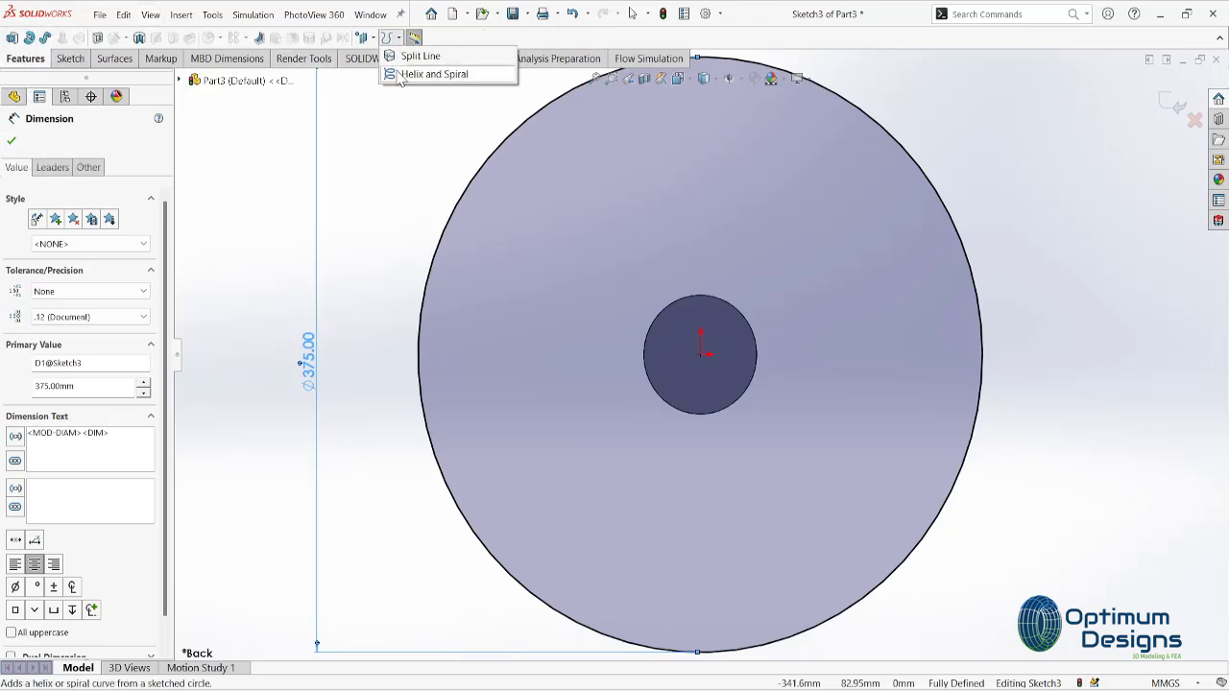
left_click(411, 73)
key("space")
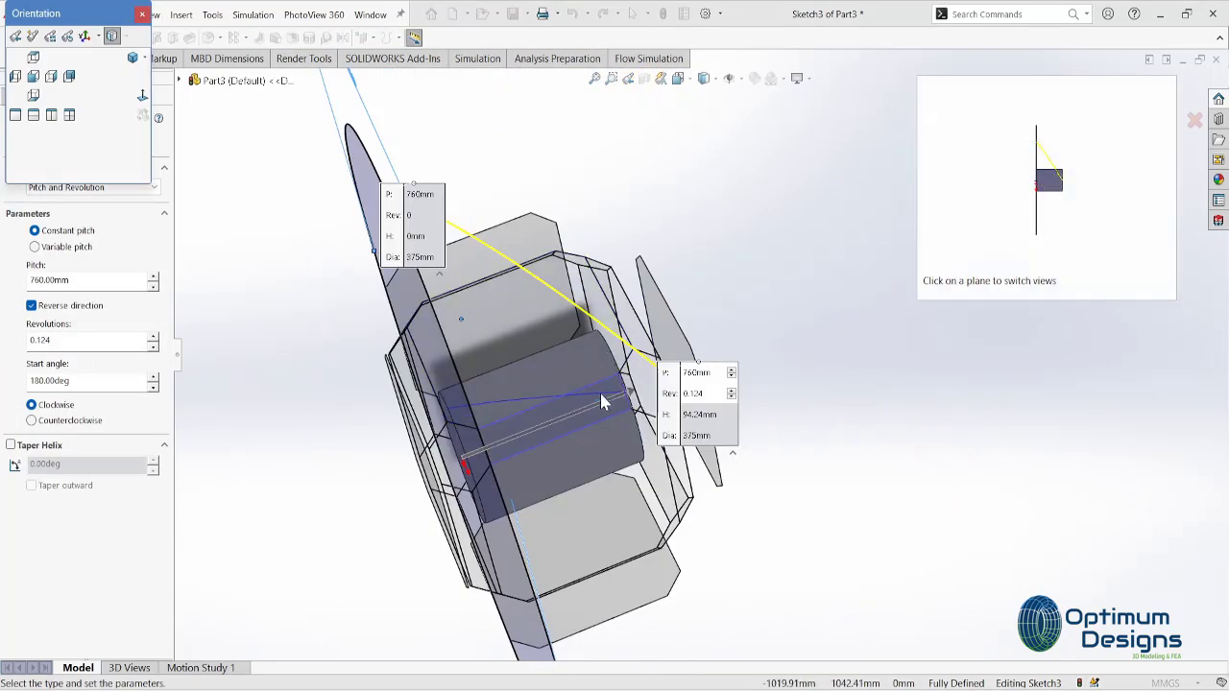
left_click(600, 393)
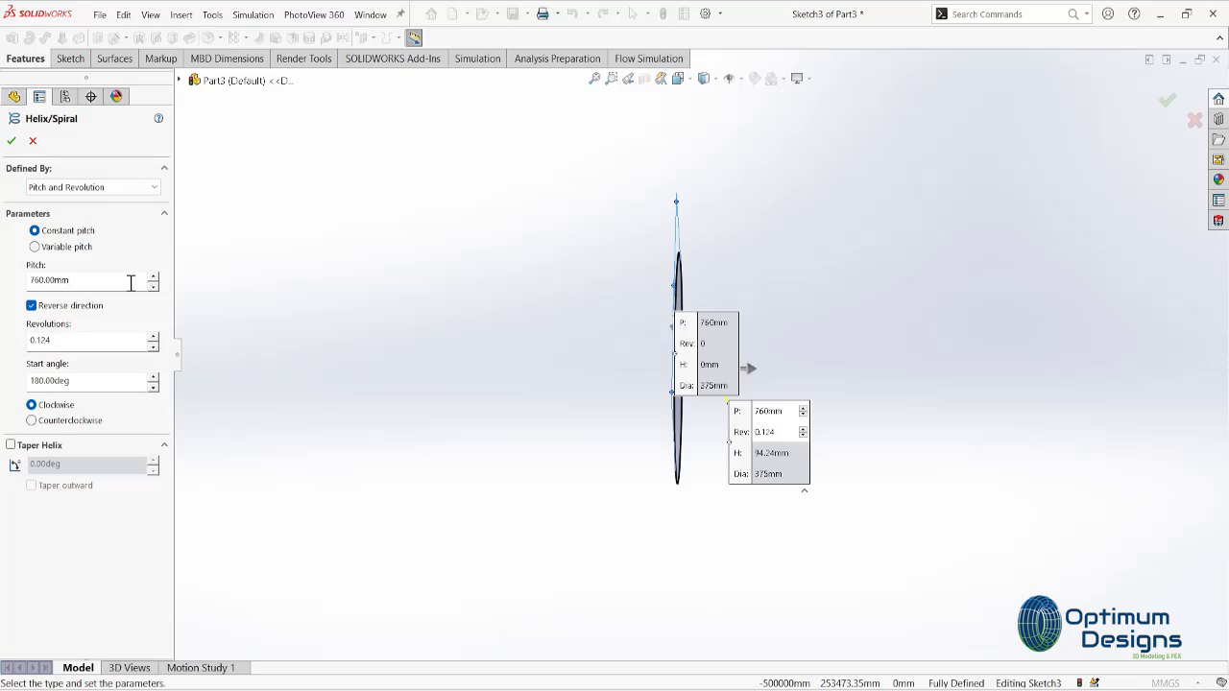
middle_click_drag(575, 412, 540, 436)
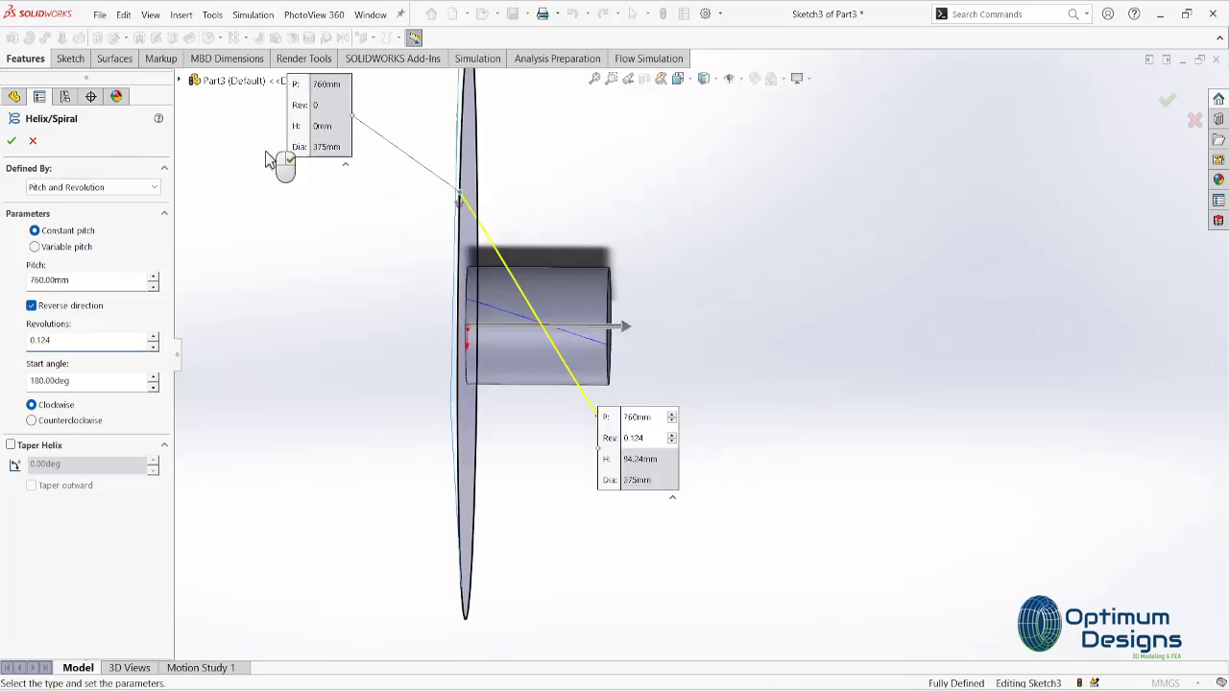
key("space")
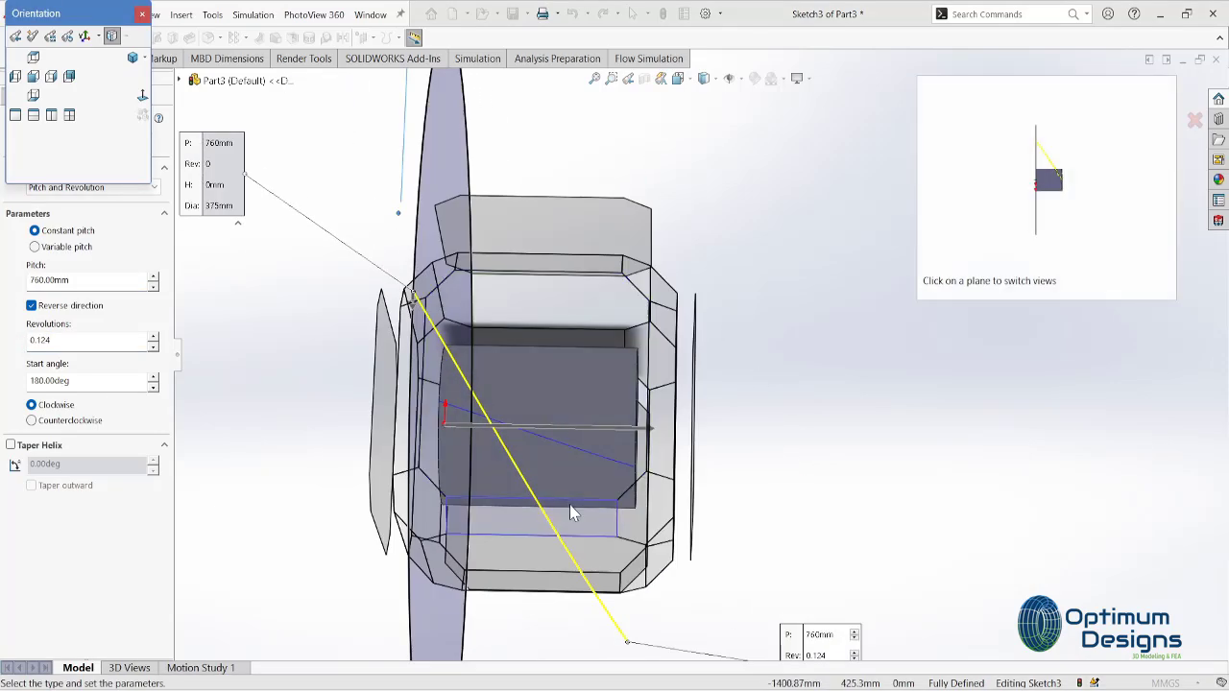
left_click(574, 280)
key("Return")
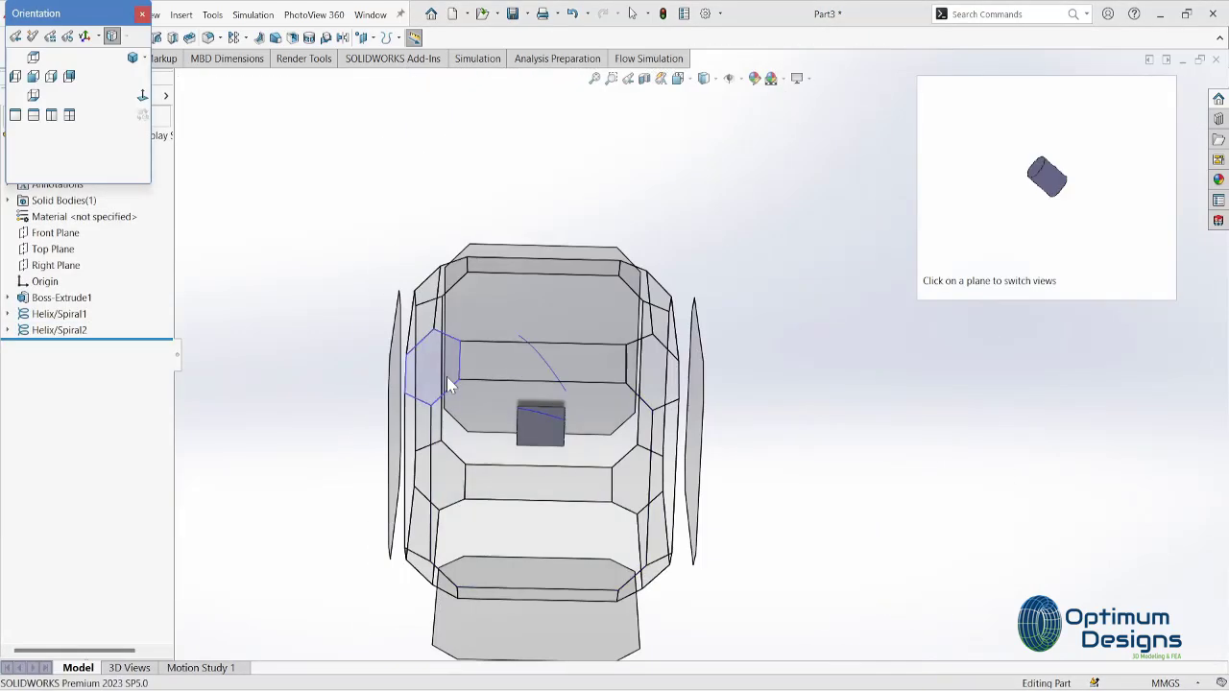
- Loft a blade surface between the inner and outer helices, then sketch on the end face
left_click(453, 478)
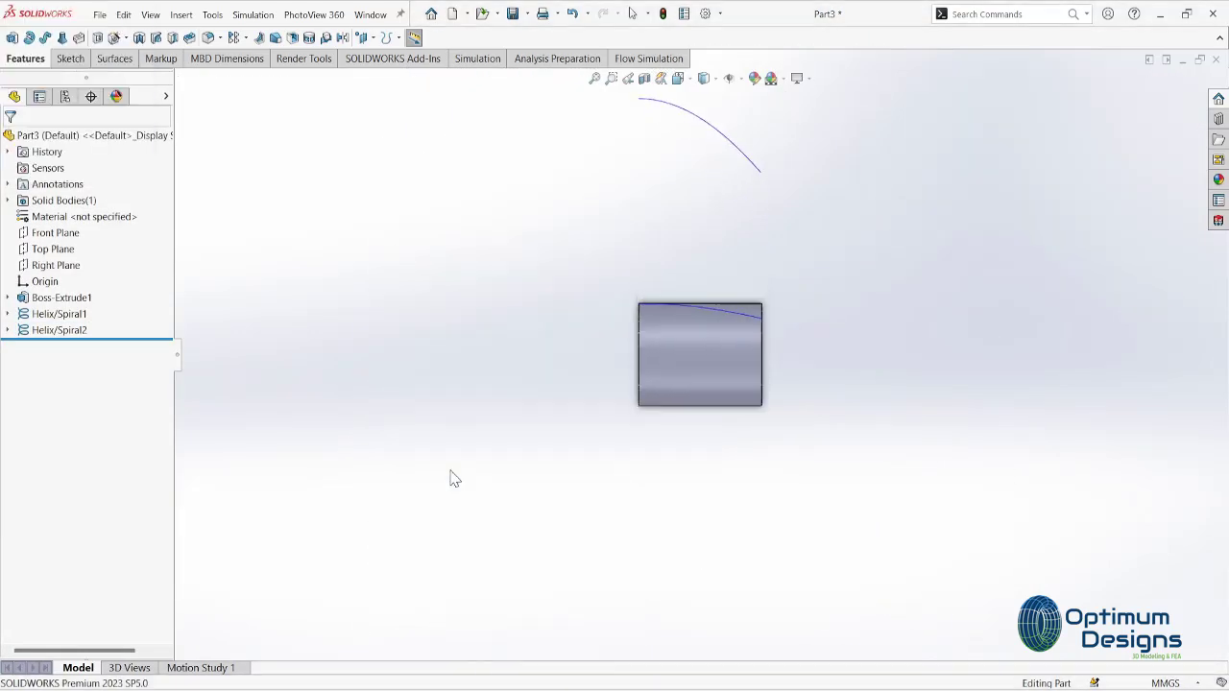
left_click(112, 59)
left_click(63, 37)
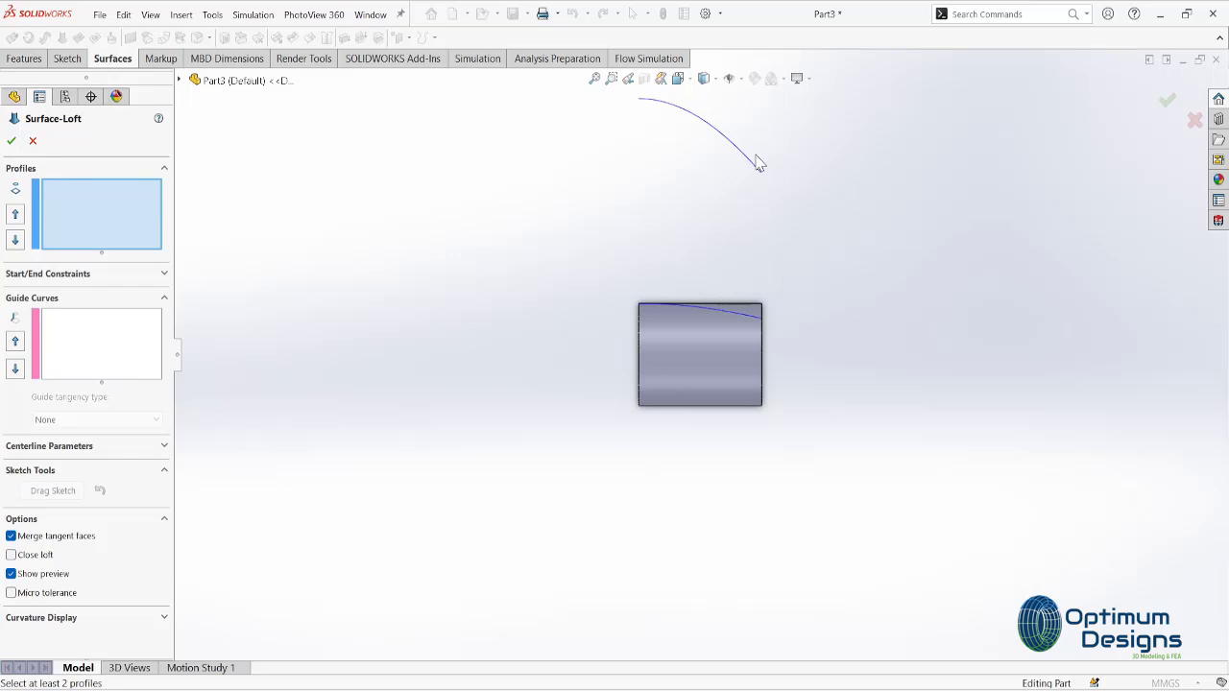
left_click(753, 326)
key("Return")
scroll(669, 325, "down", 5)
middle_click_drag(669, 326, 657, 384)
right_click(657, 384)
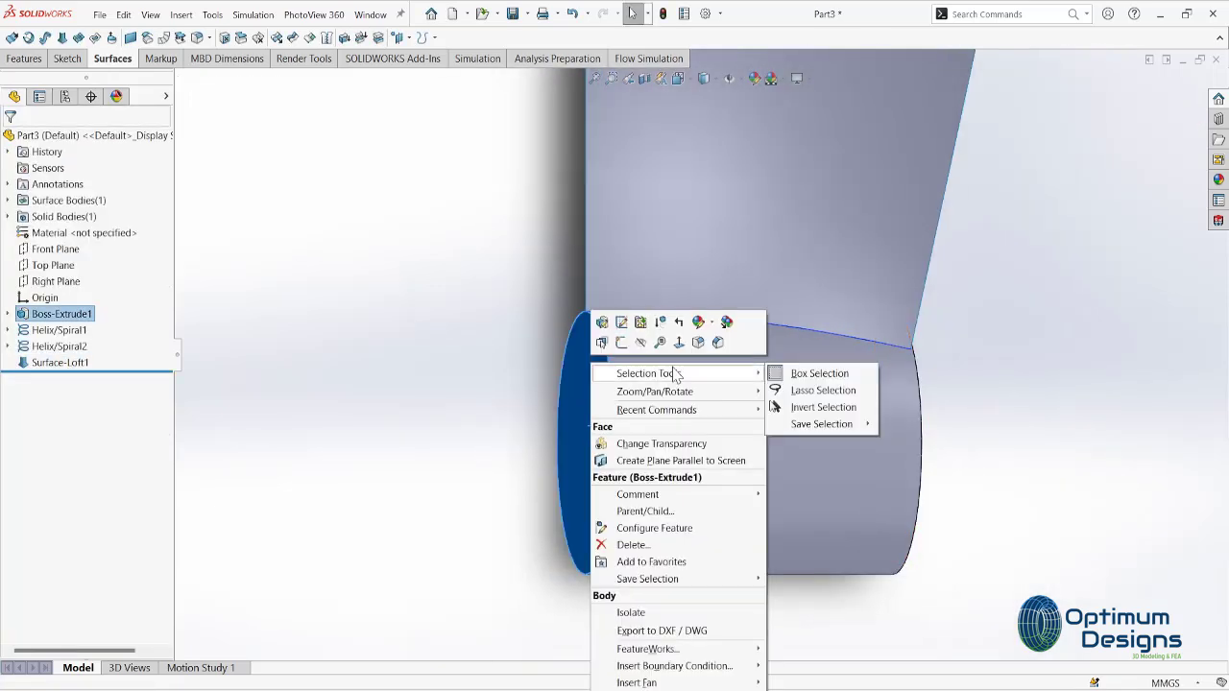
left_click(621, 341)
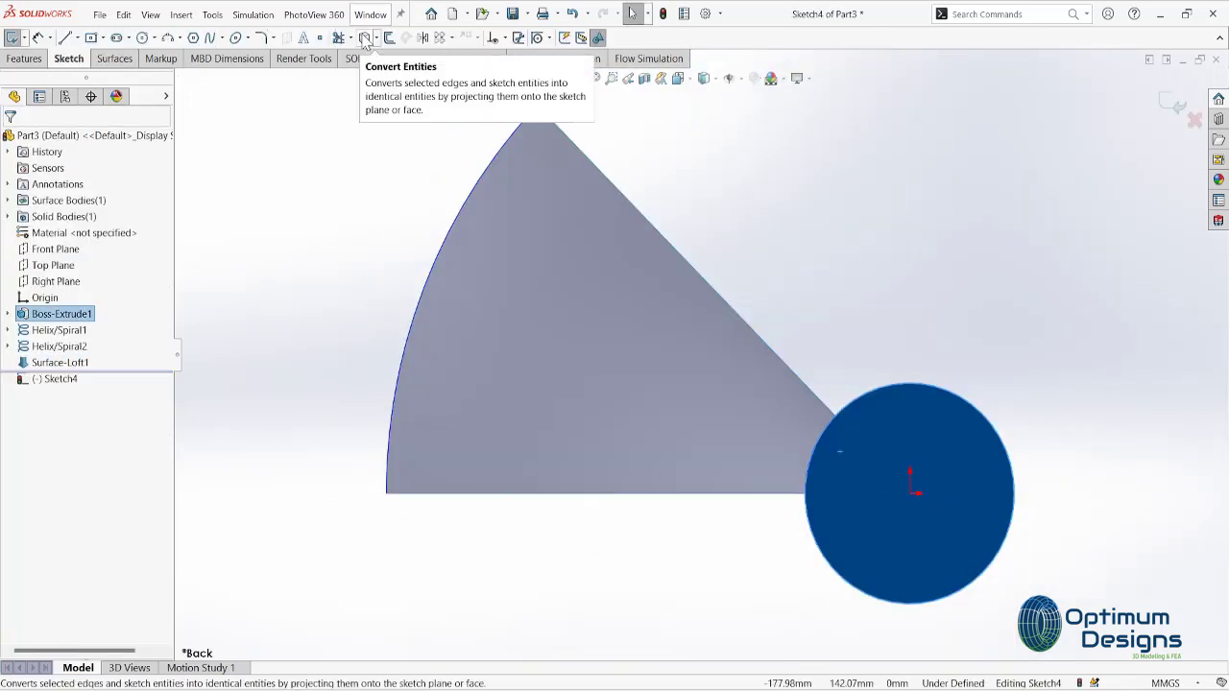
- Convert the 75 mm end edge and draw a concentric circle of radius 38 mm
left_click(365, 38)
left_click(884, 392)
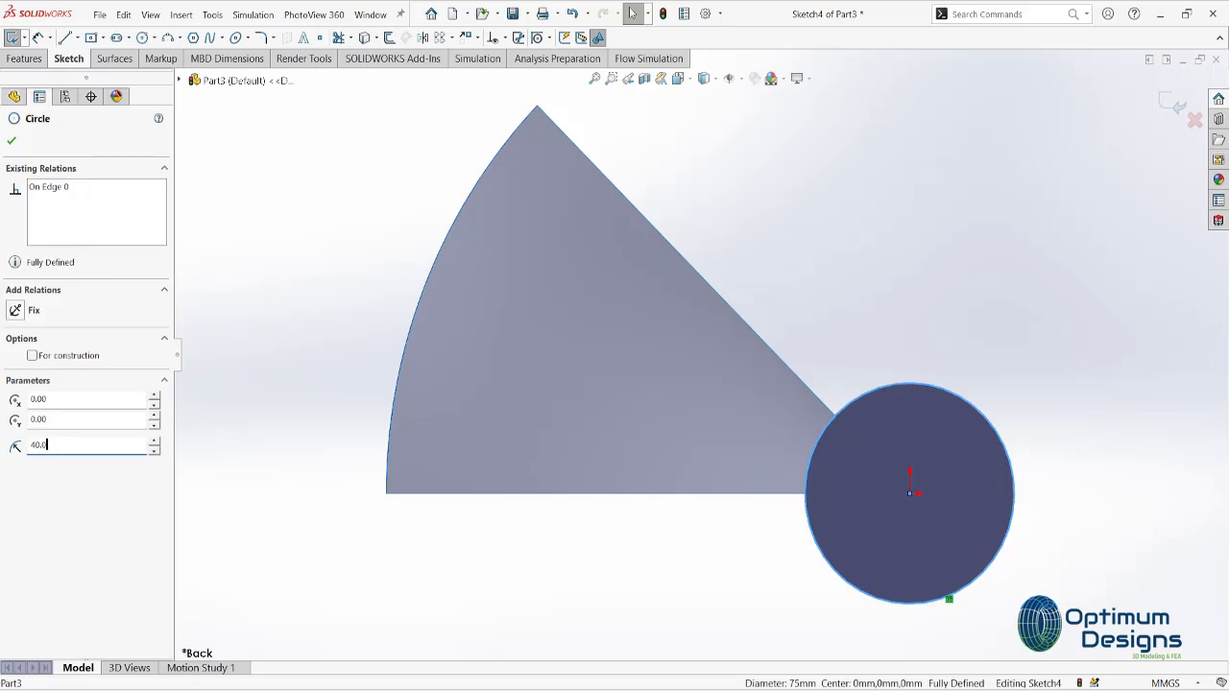
left_click(807, 479)
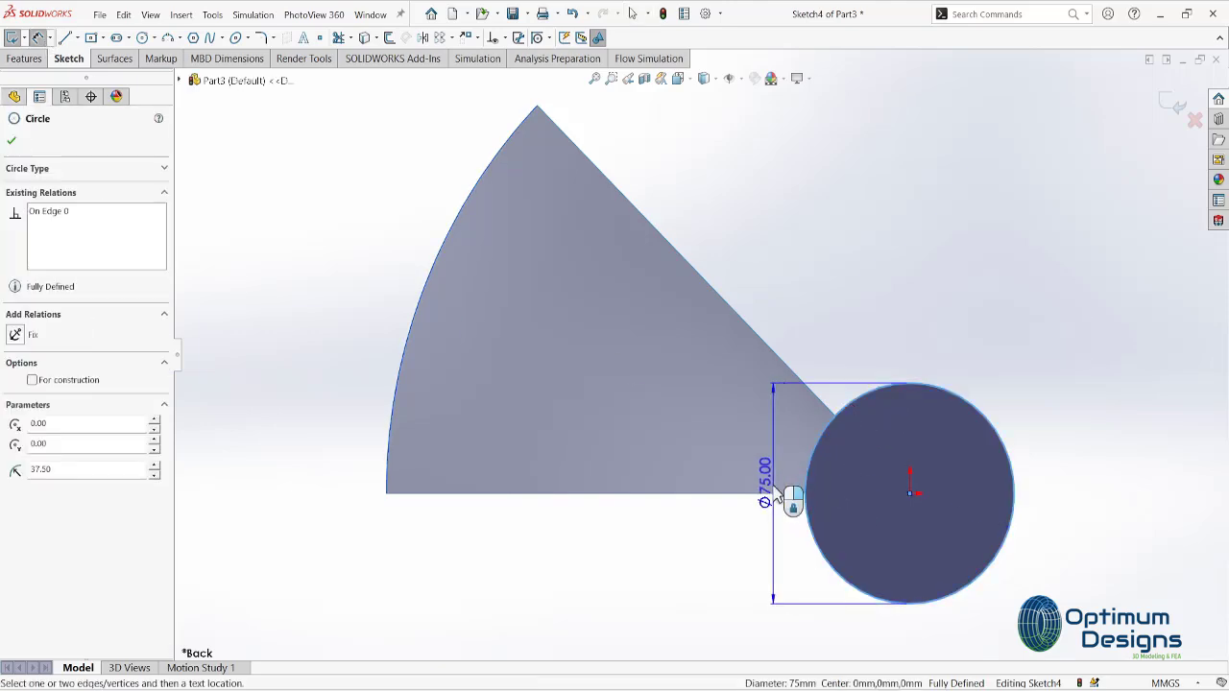
left_click(778, 494)
left_click(661, 378)
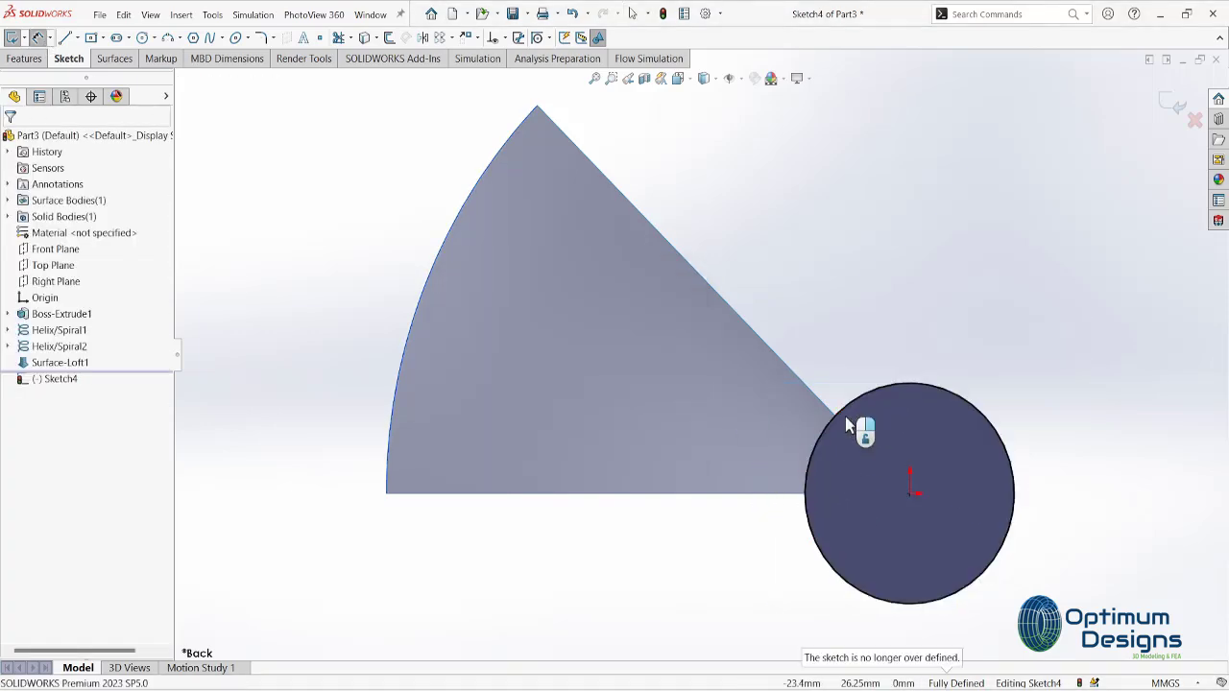
left_click(142, 37)
key("Escape")
left_click(154, 37)
left_click(164, 55)
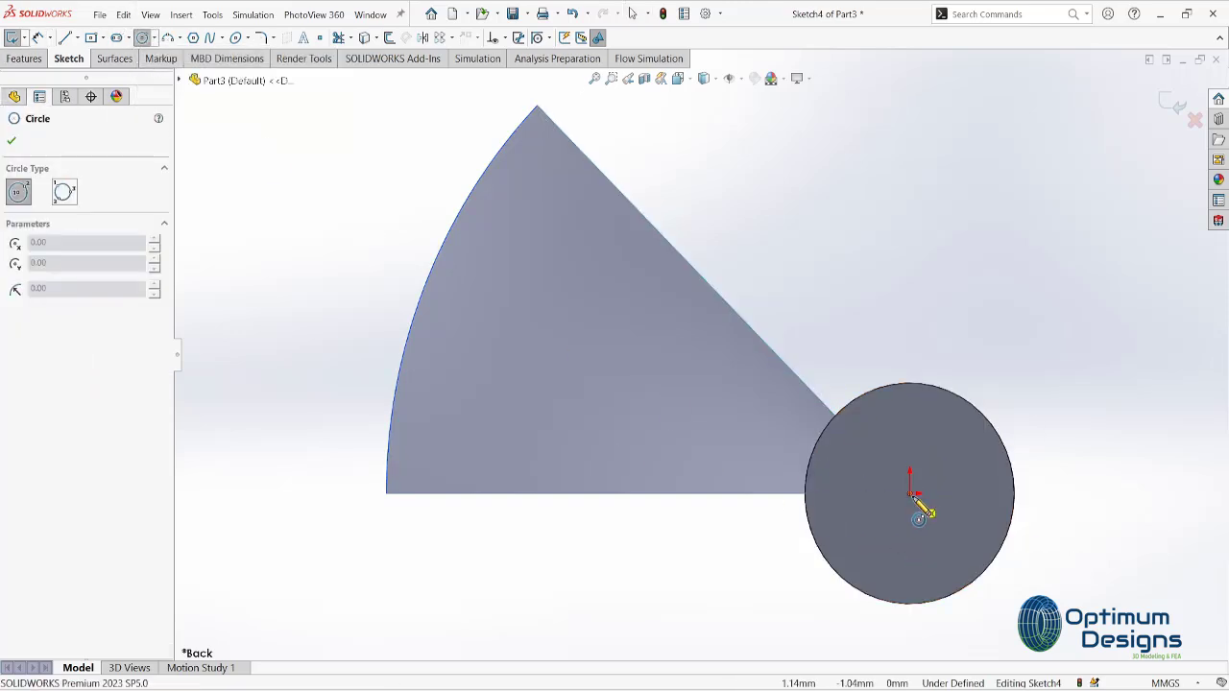
left_click(911, 496)
left_click(833, 572)
key("Return")
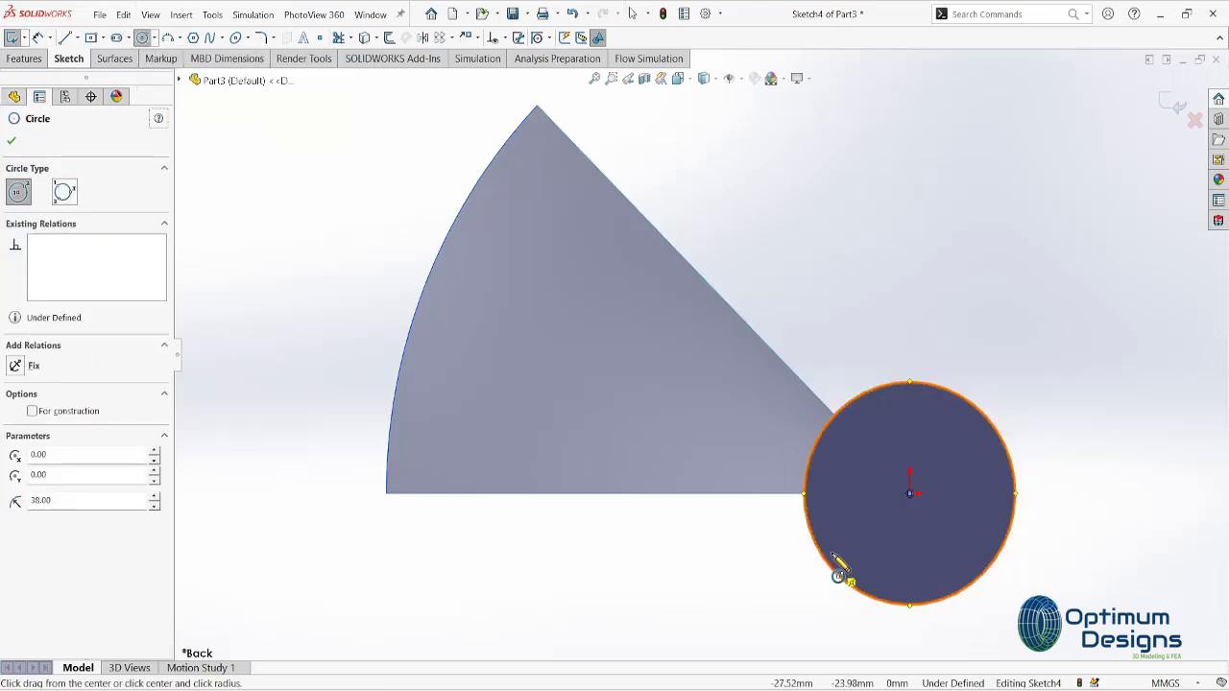
left_click(11, 140)
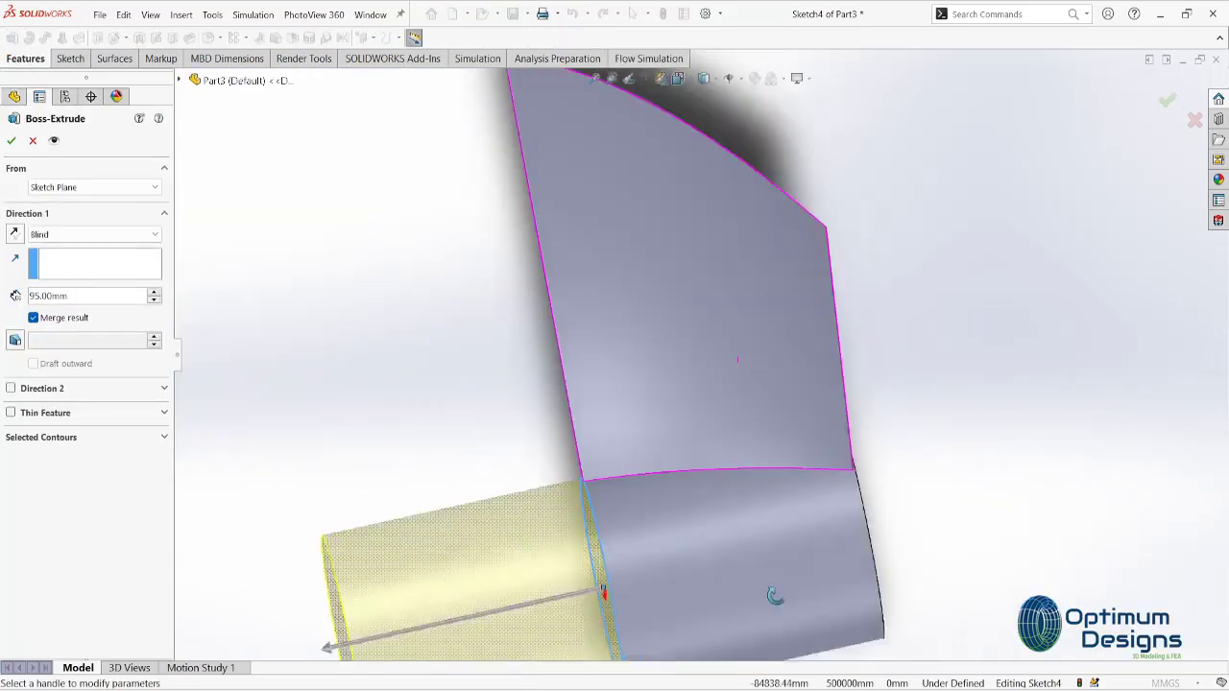
- Extrude the 38 mm circle in both directions, 3 mm in Direction 1, as the hub
left_click(11, 388)
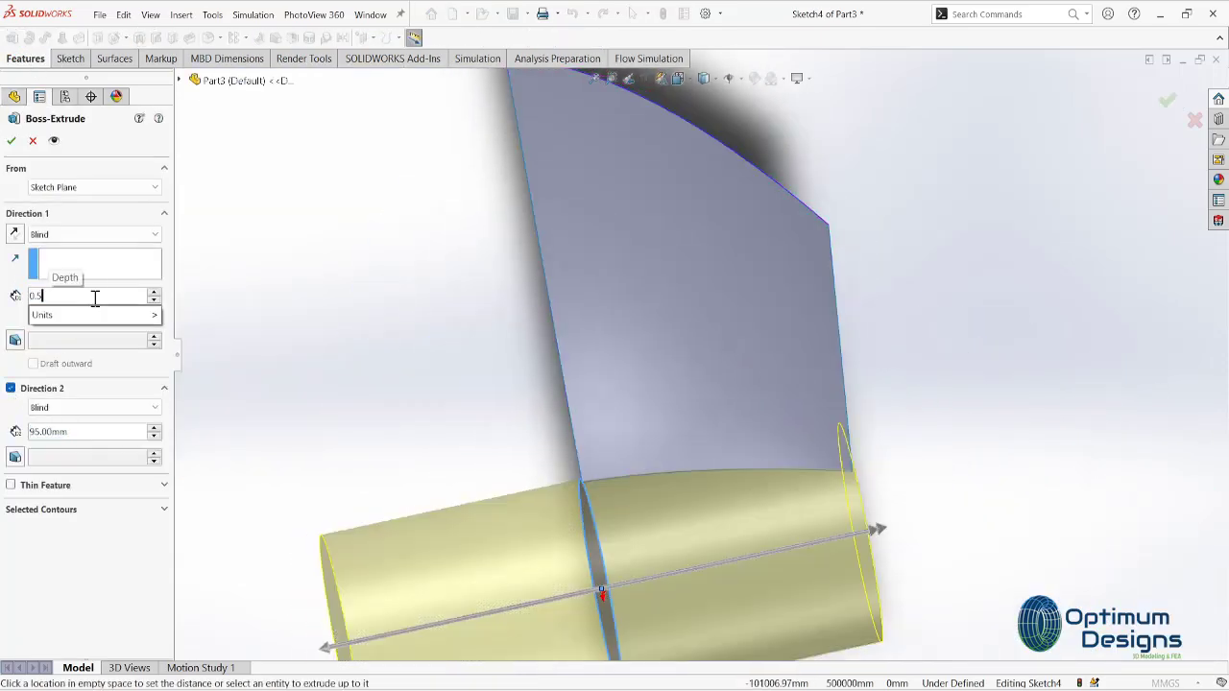
type("98")
key("Return")
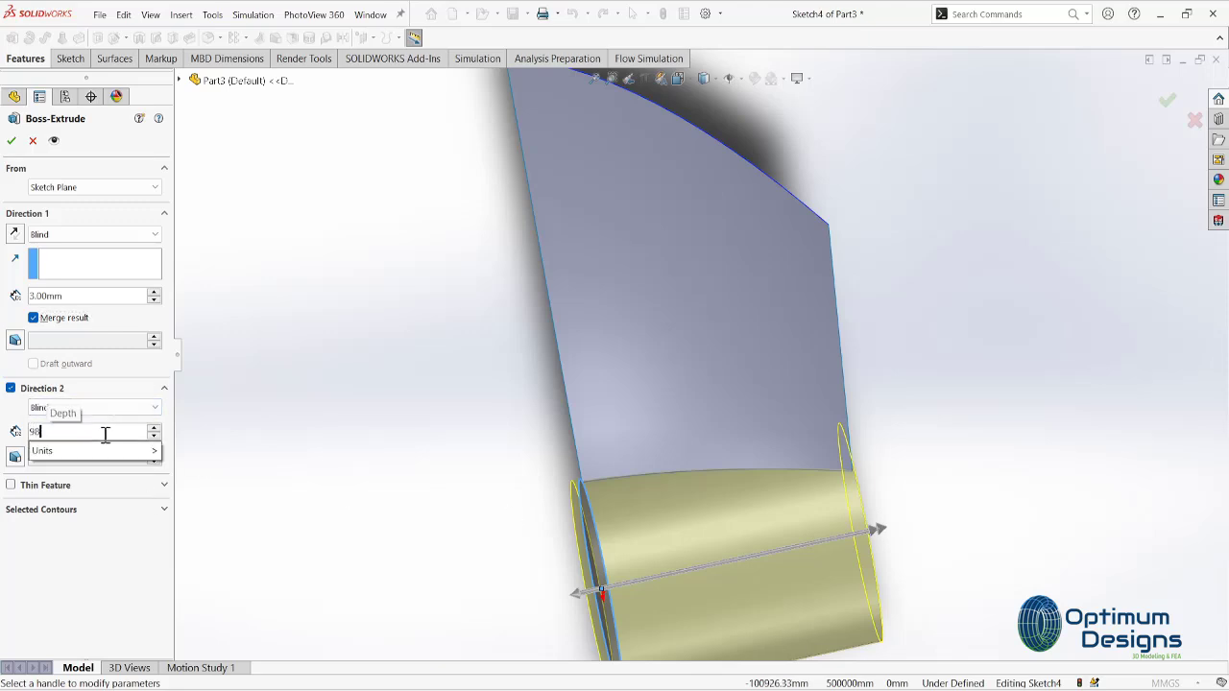
left_click(12, 140)
- Thicken Surface-Loft1 by 2 mm using the mid-plane option into a solid blade
left_click(112, 59)
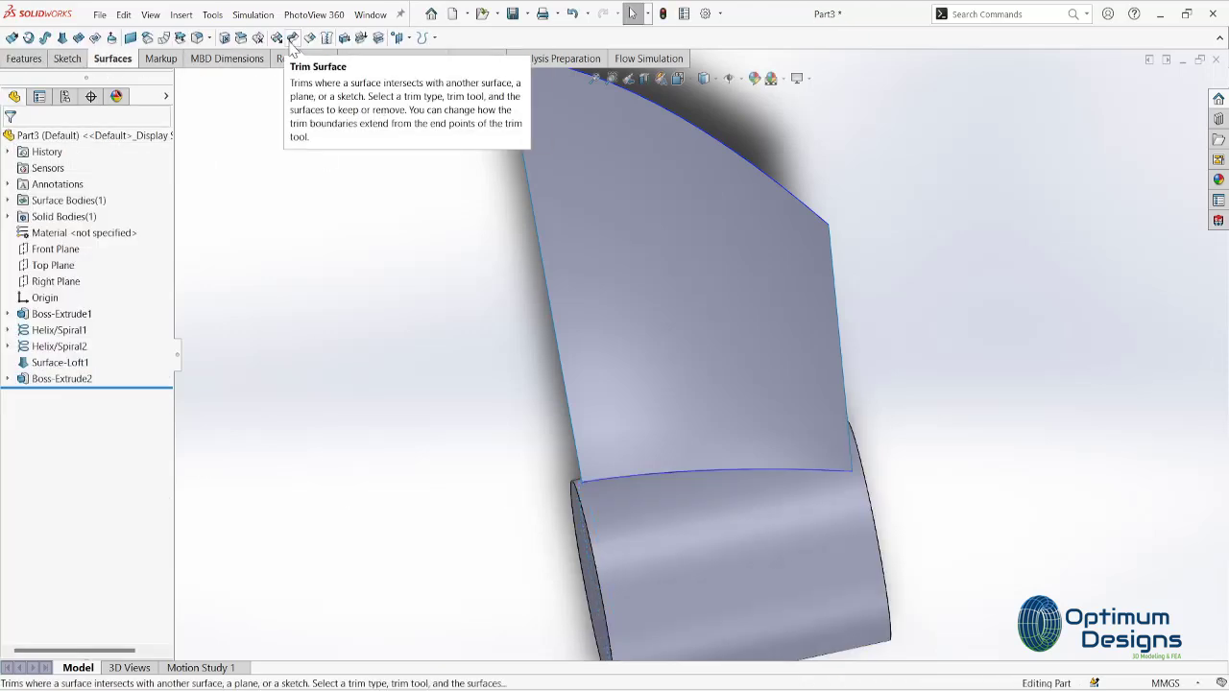
left_click(308, 38)
key("Escape")
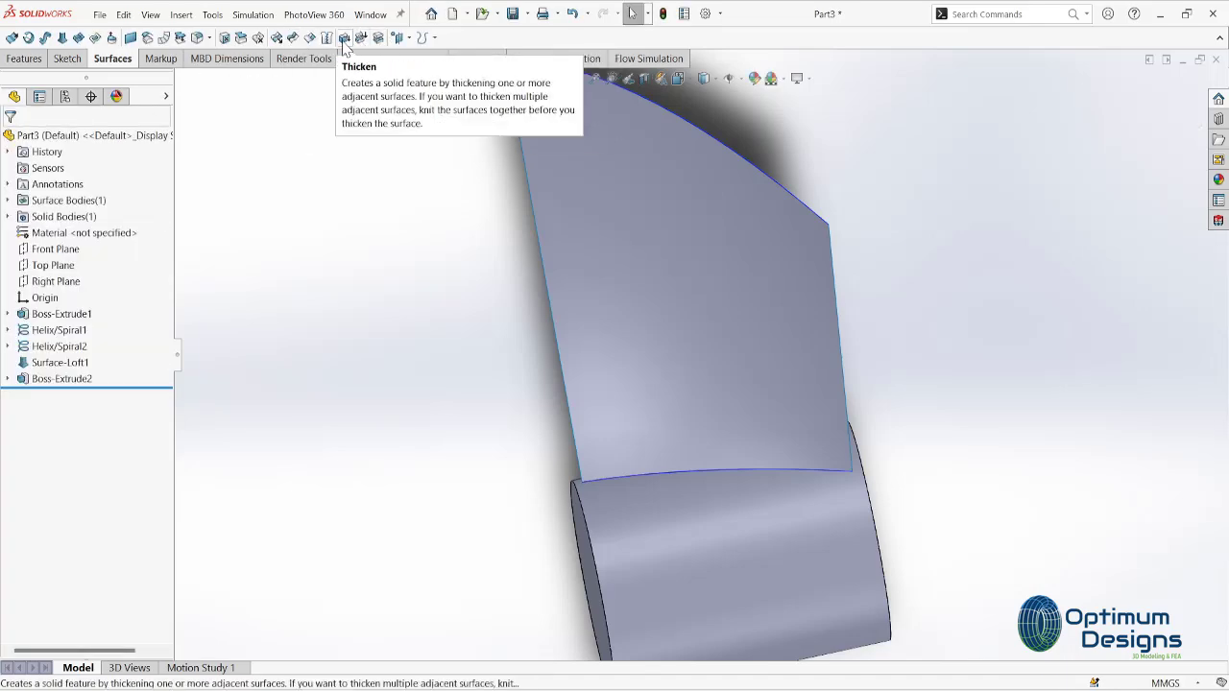
left_click(344, 38)
left_click(58, 229)
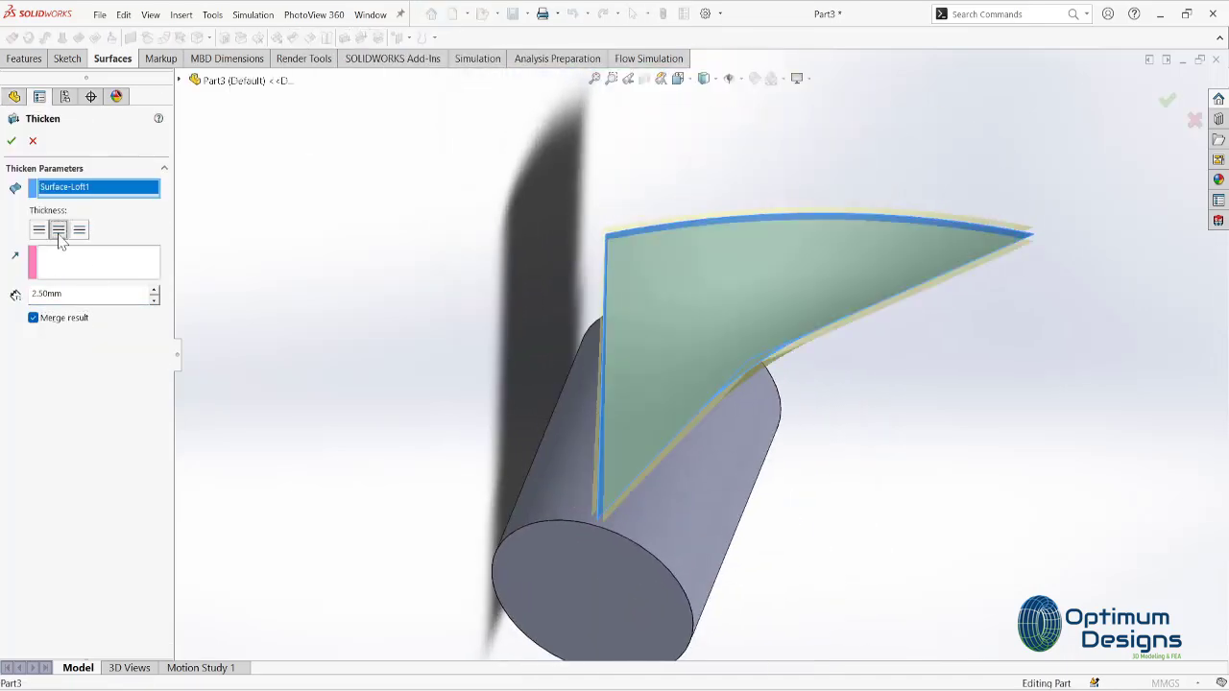
middle_click_drag(573, 316, 4, 303)
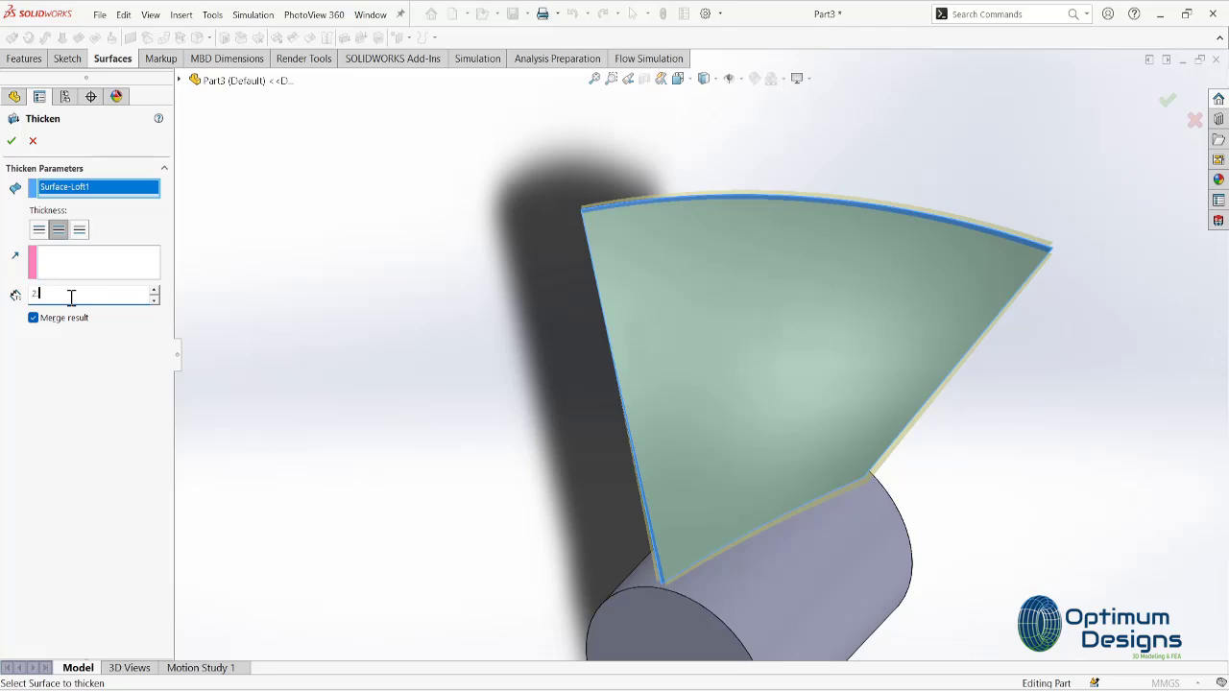
left_click(12, 141)
- Fillet the blade's two outer tip corners with a 25 mm radius
left_click(202, 37)
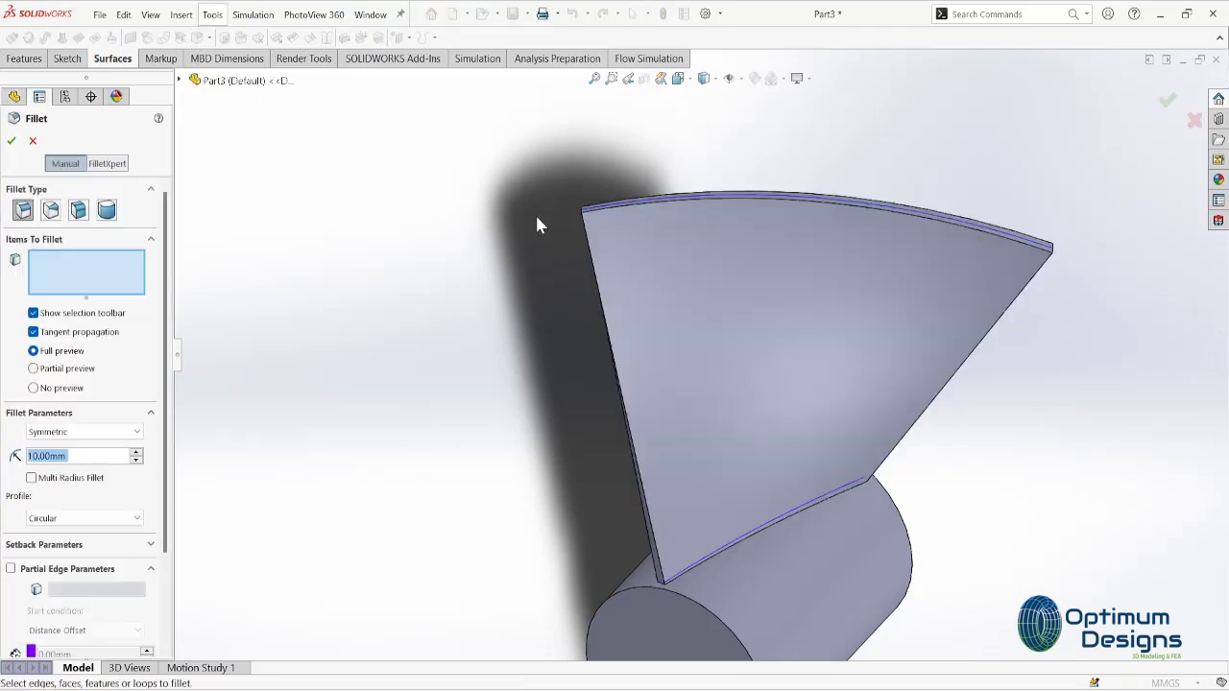
scroll(581, 219, "down", 5)
left_click(573, 292)
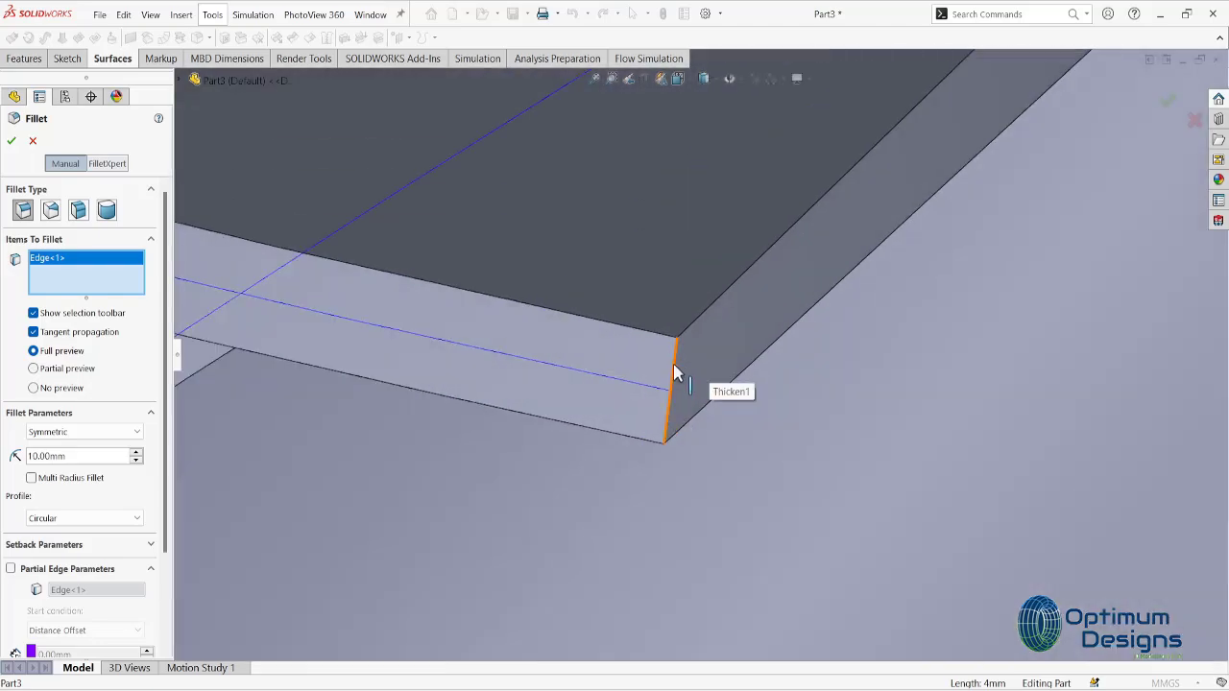
left_click(677, 362)
key("space")
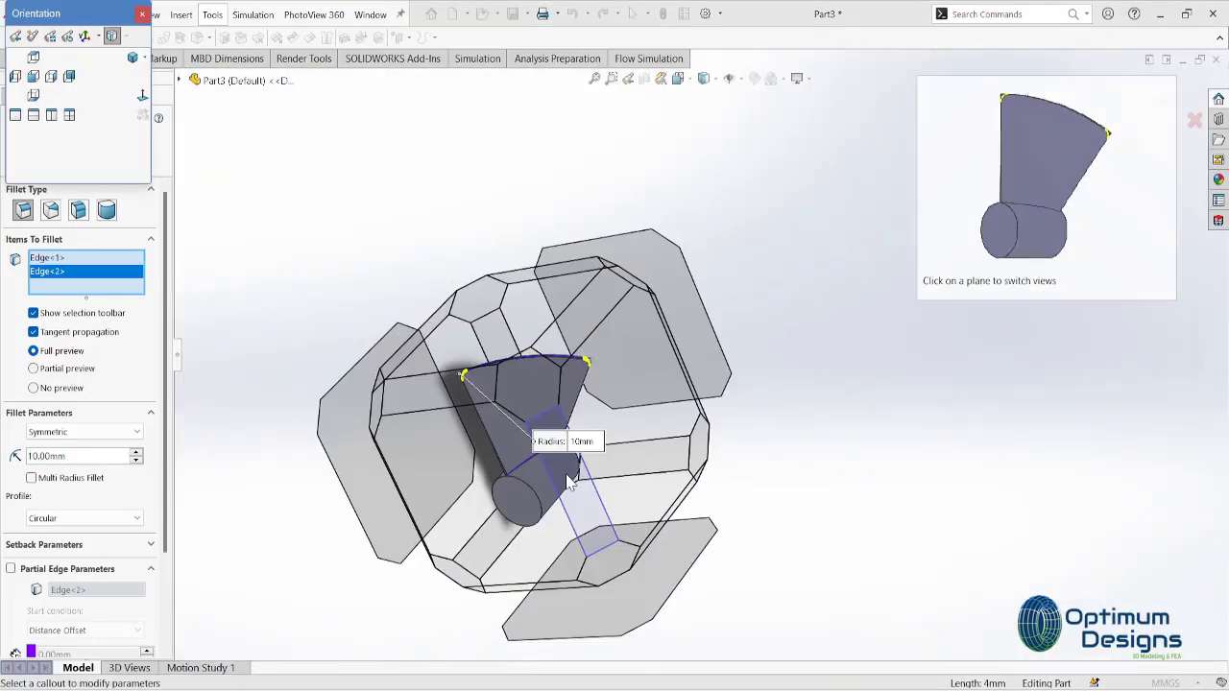
left_click(576, 485)
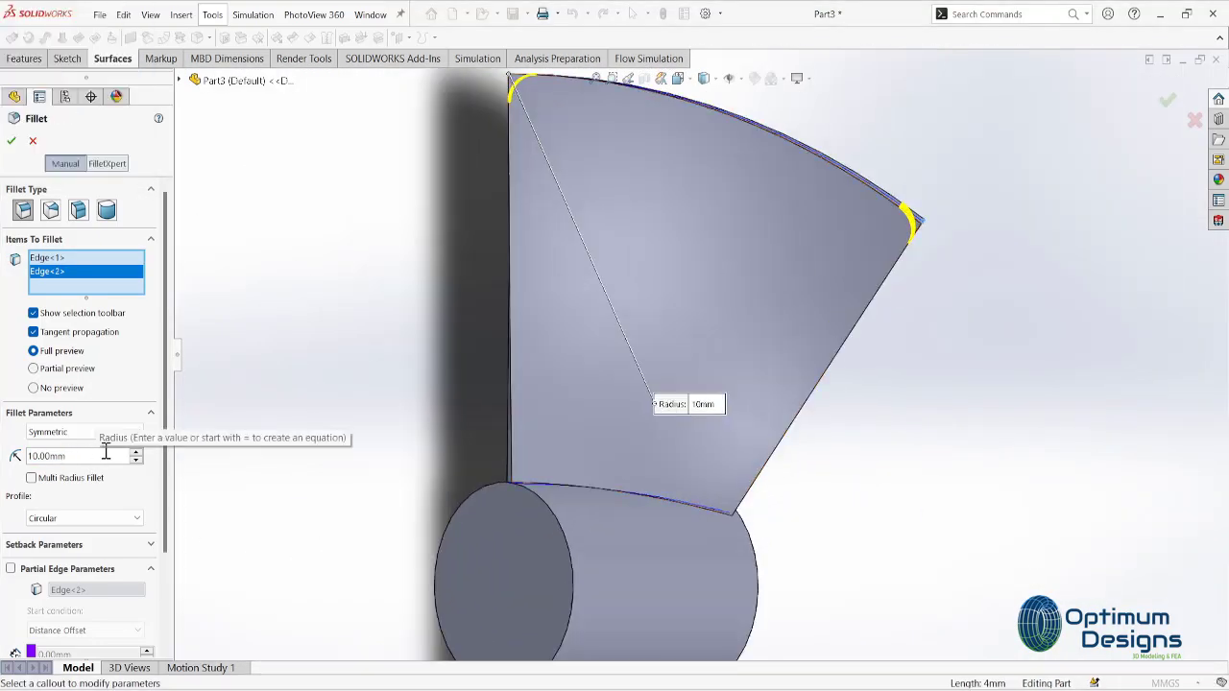
double_click(106, 455)
type("25")
key("Return")
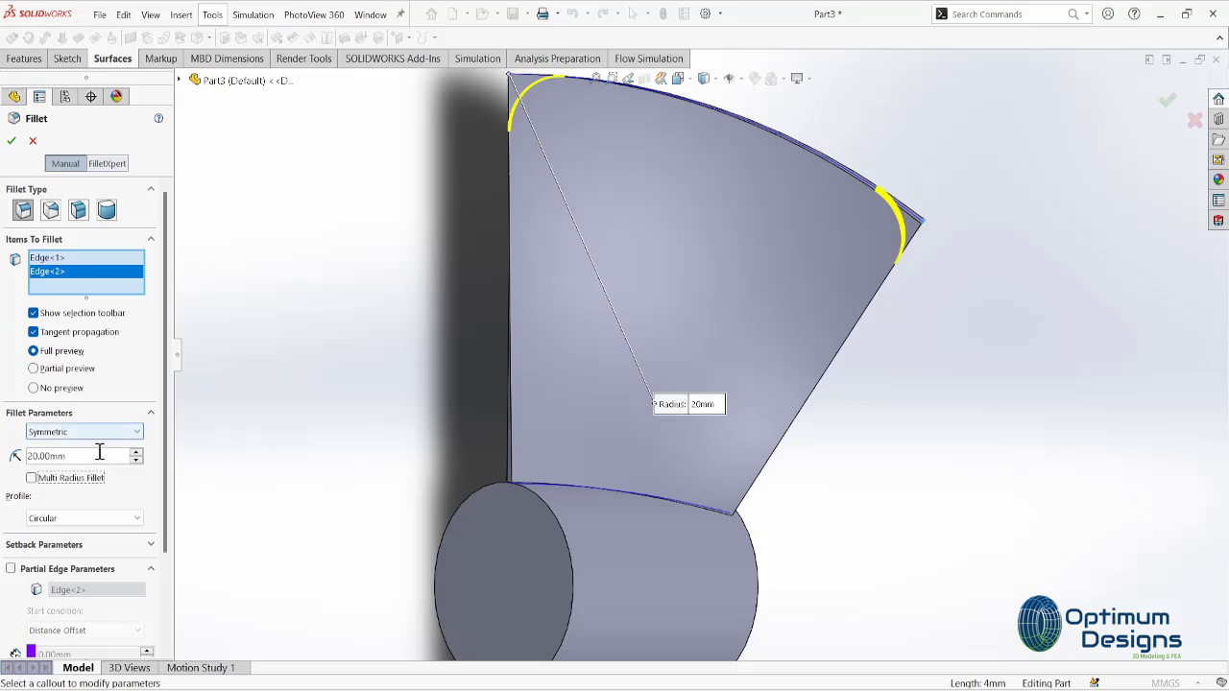
left_click(8, 140)
- Add a 2 mm fillet to the blade face and its remaining edge
key("Return")
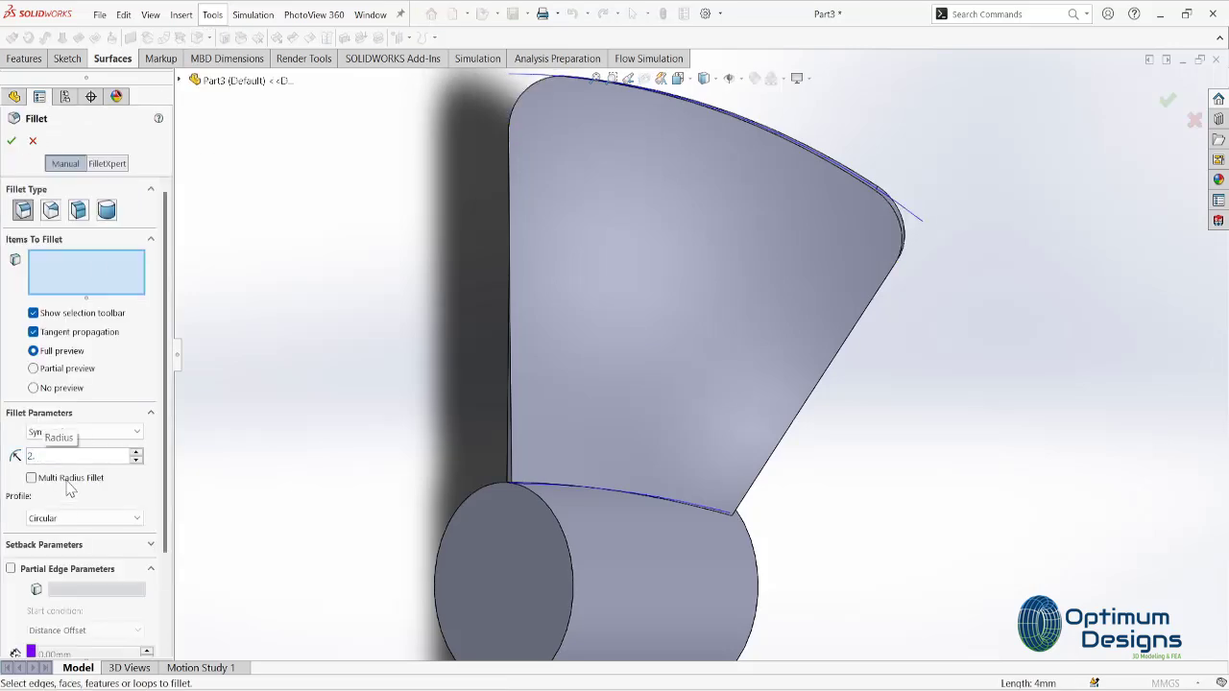
middle_click_drag(503, 110, 544, 220)
left_click(544, 221)
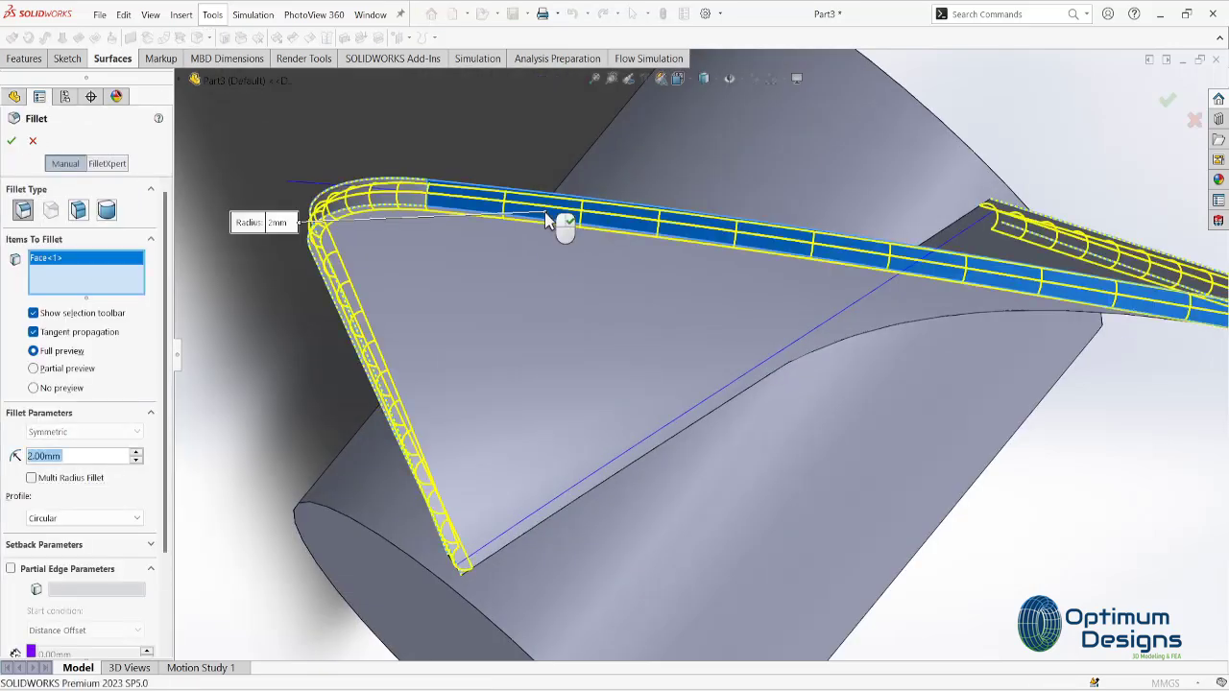
left_click(528, 538)
middle_click_drag(527, 538, 598, 325)
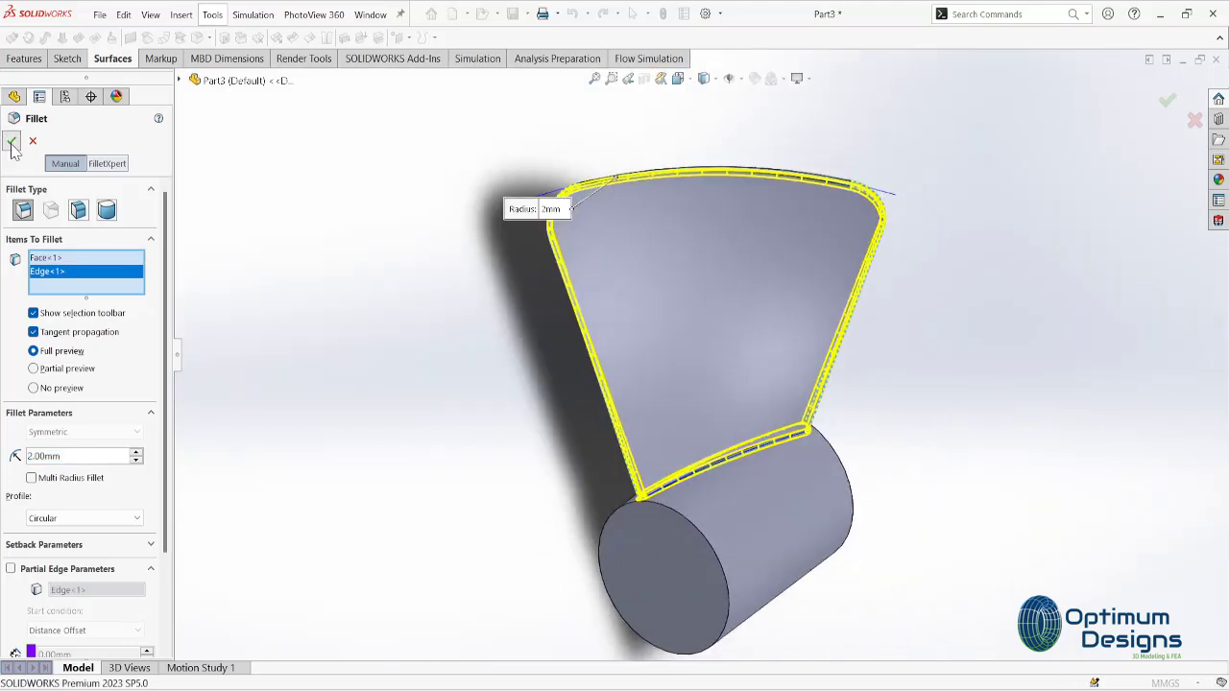
left_click(11, 142)
scroll(531, 436, "down", 3)
- Try a linear pattern along the hub edge with Thicken1, Fillet1 and Boss-Extrude2, then cancel it
middle_click_drag(521, 548, 514, 488)
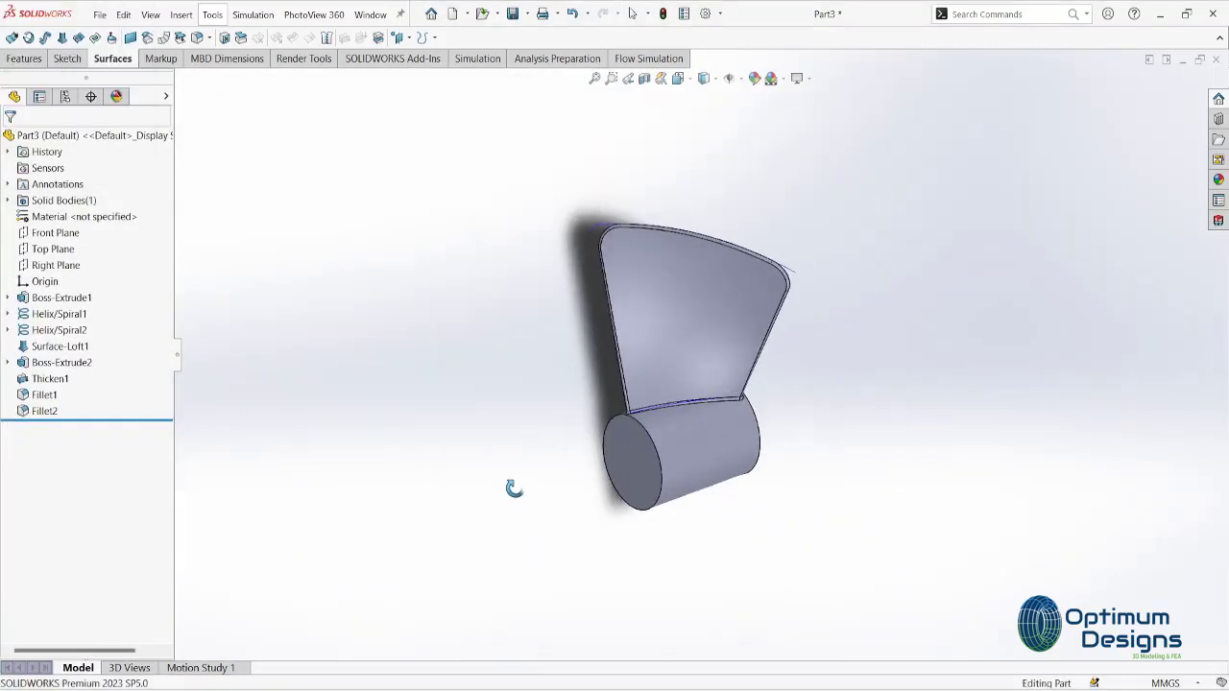
left_click(24, 59)
left_click(233, 39)
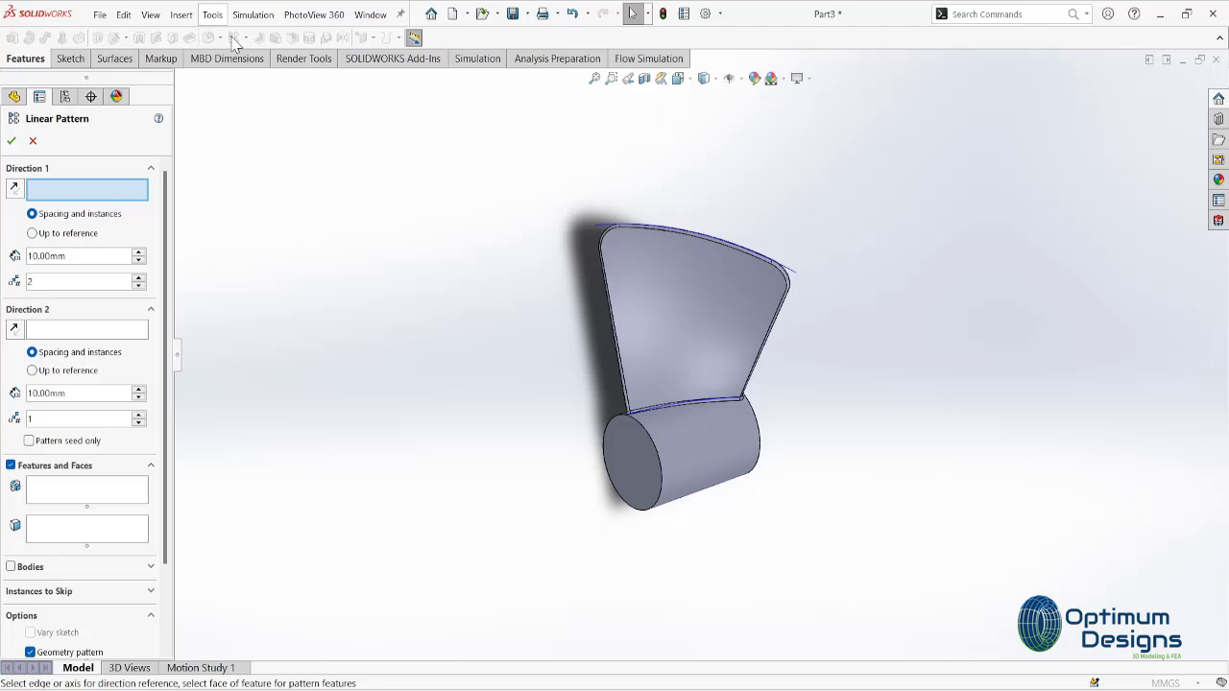
left_click(651, 447)
left_click(72, 488)
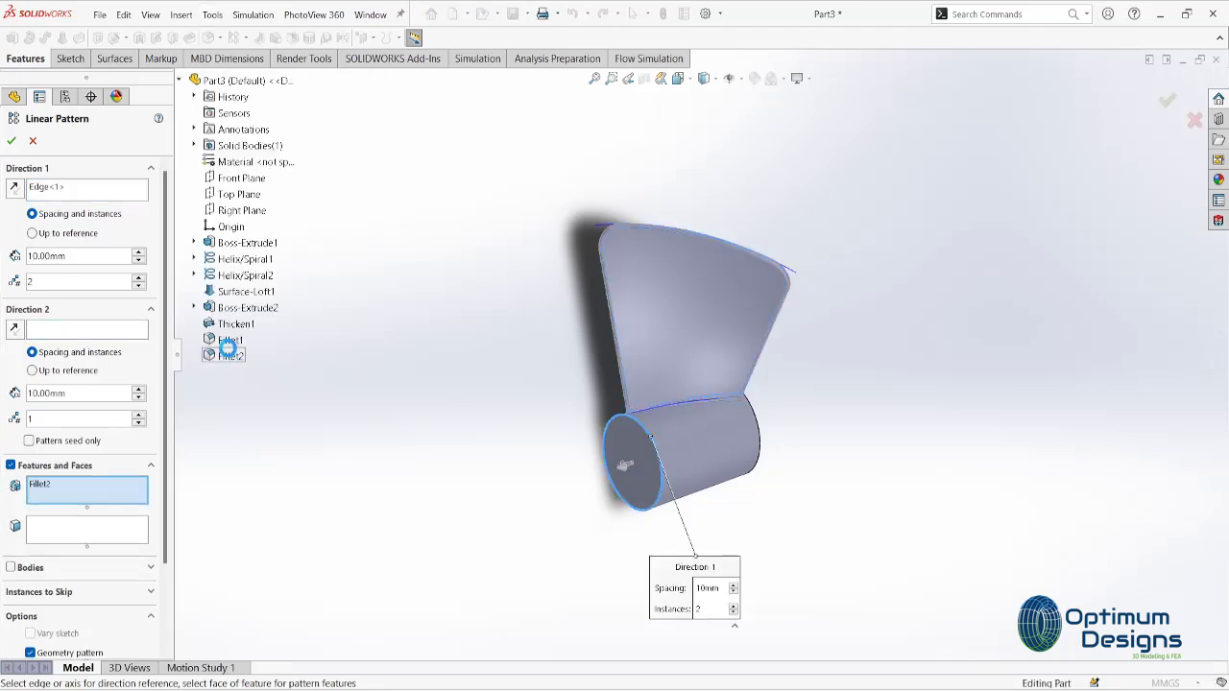
left_click(231, 340)
left_click(235, 323)
scroll(159, 546, "down", 2)
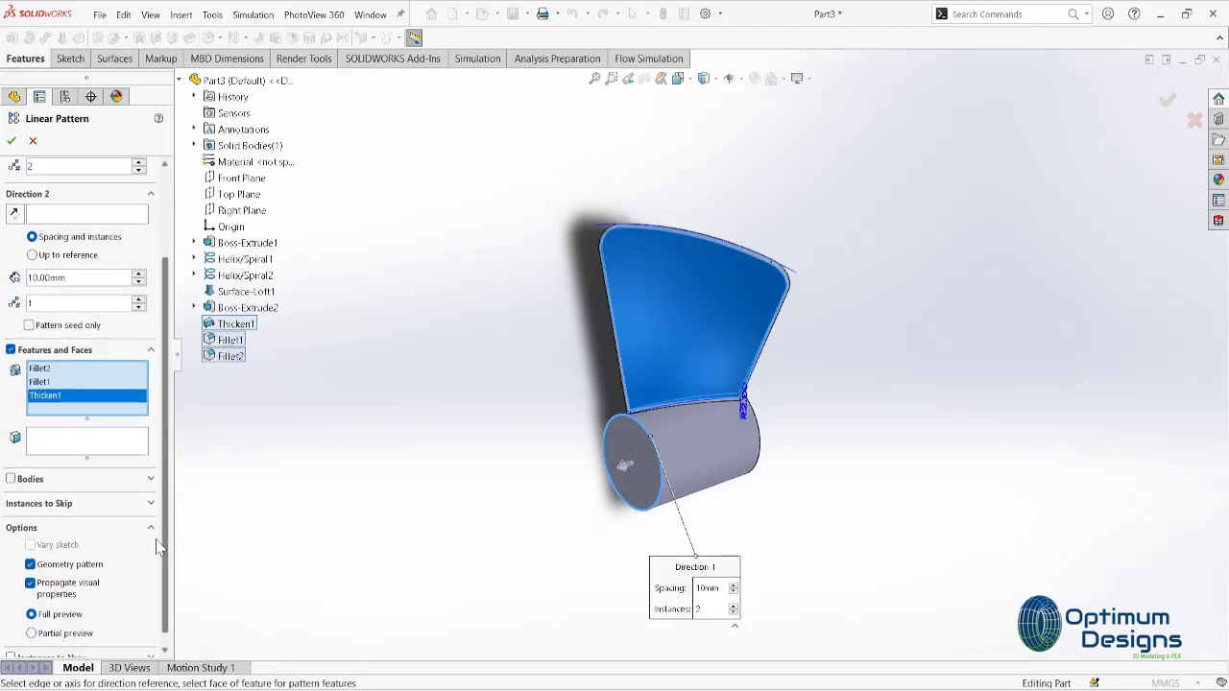
scroll(164, 417, "up", 2)
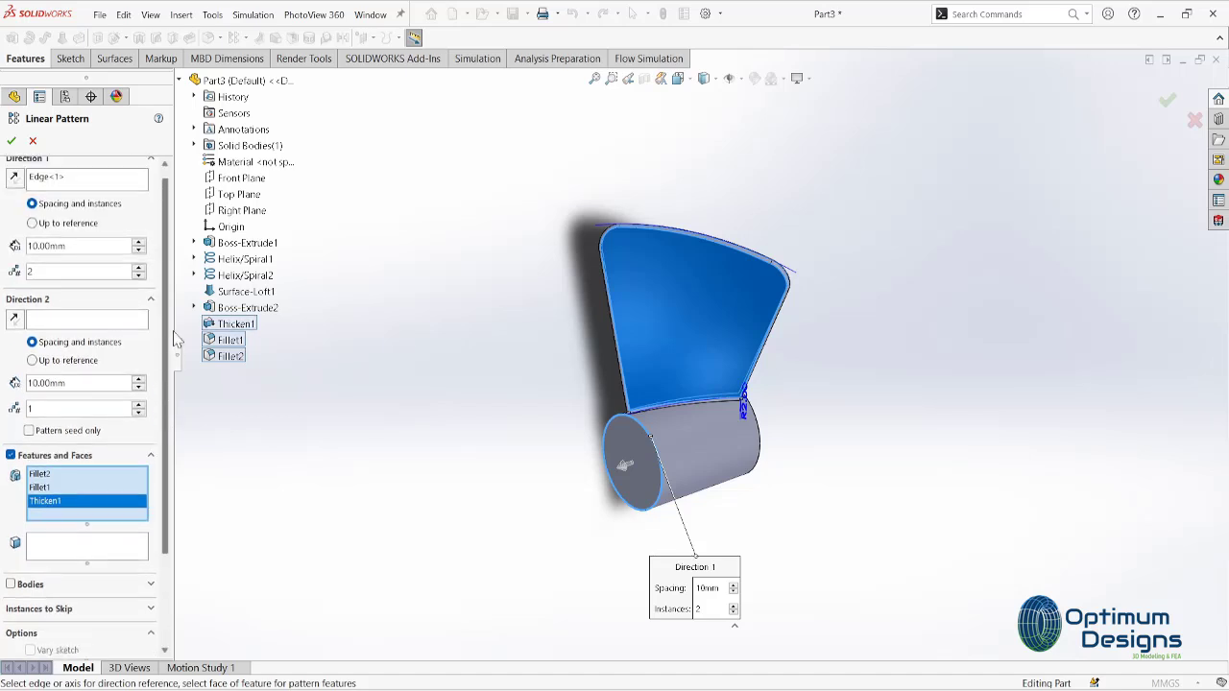
left_click(247, 307)
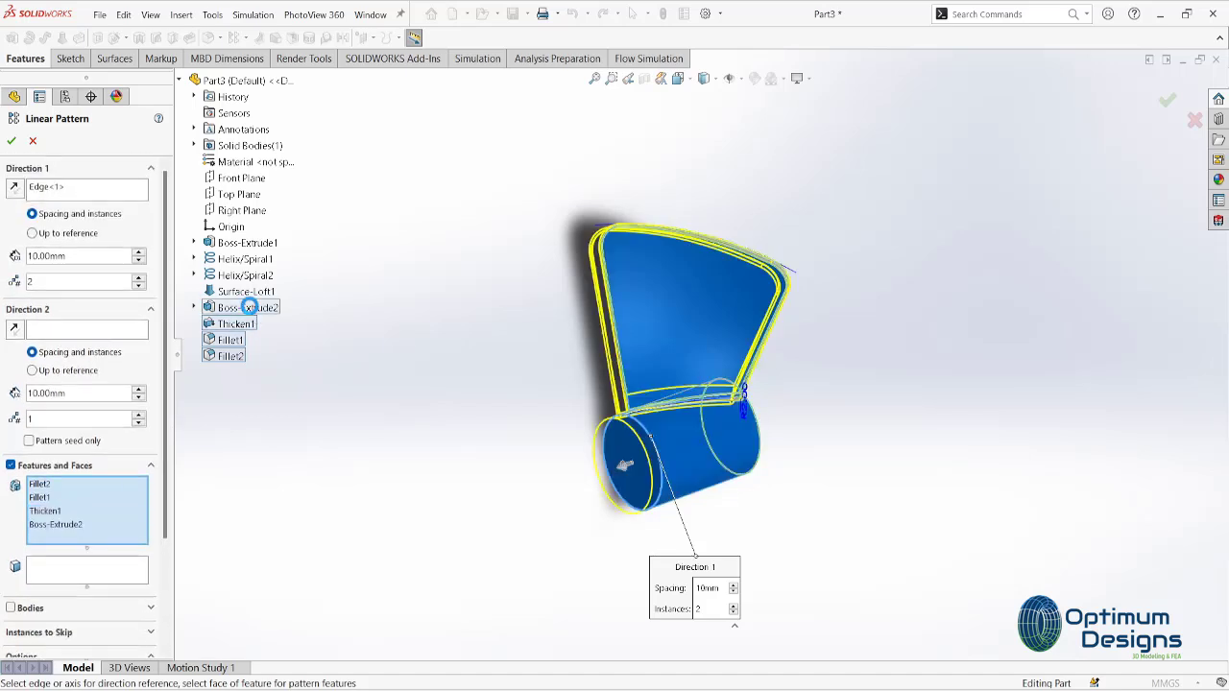
left_click(17, 144)
- Circular-pattern Thicken1, Fillet1 and Fillet2 five times over 360° around the hub
left_click(241, 36)
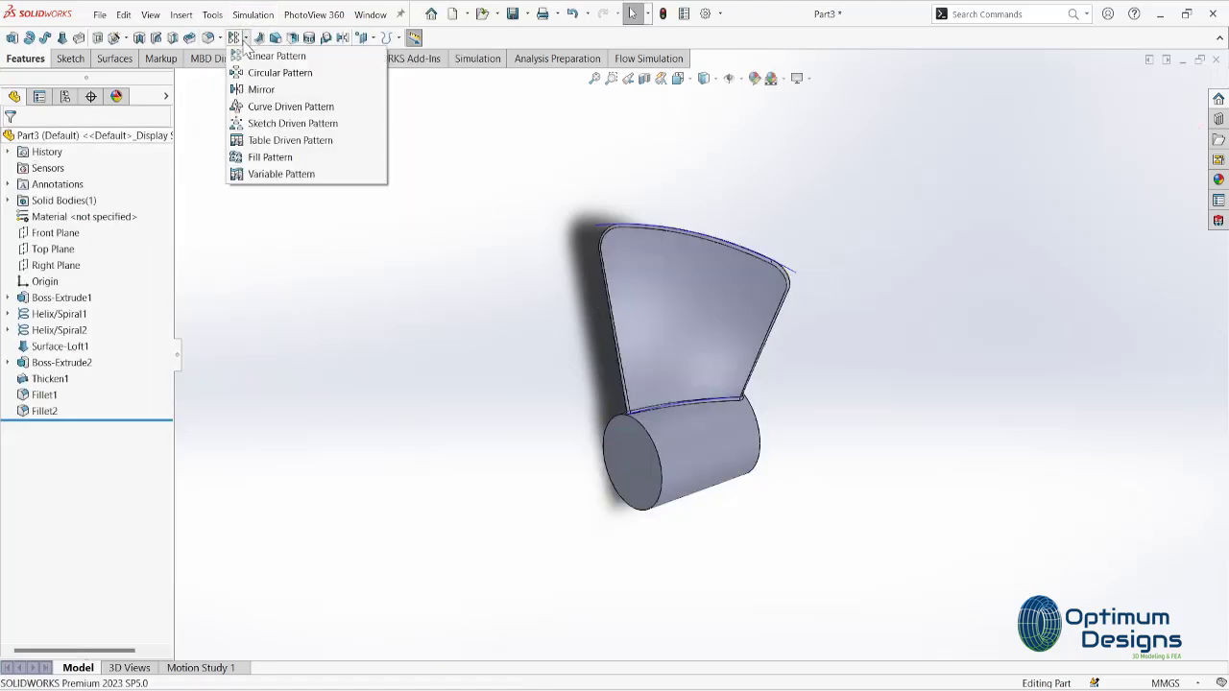
left_click(274, 69)
left_click(93, 357)
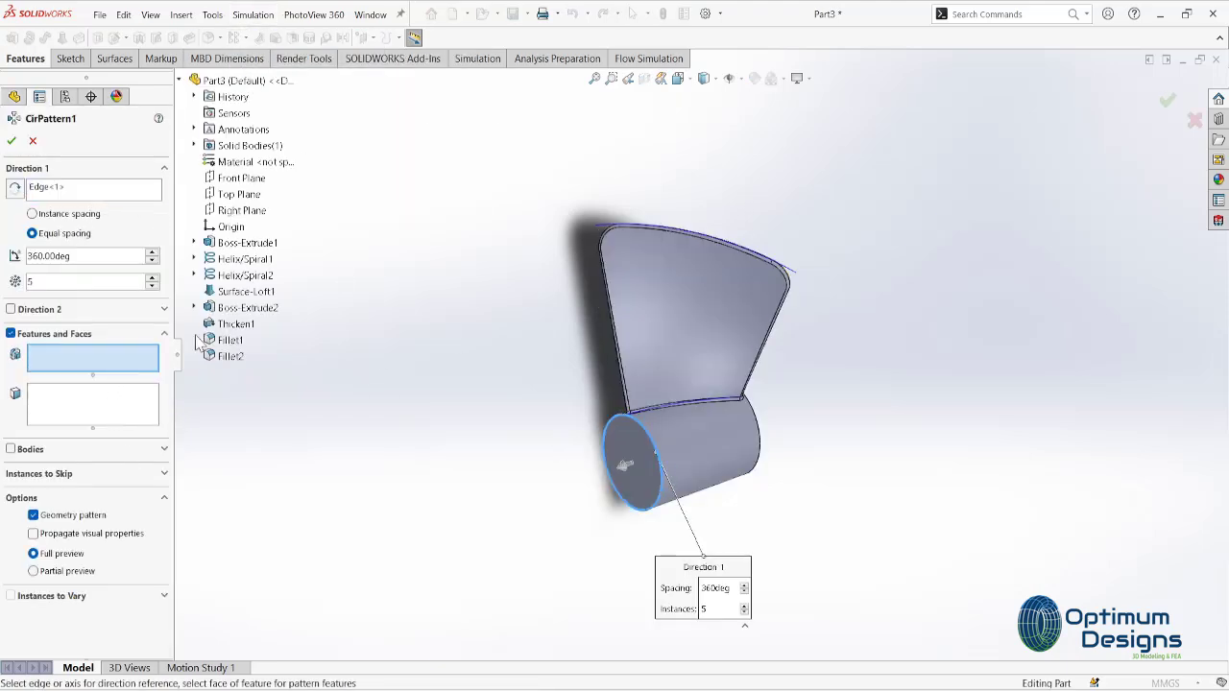
left_click(235, 323)
left_click(230, 356, "shift")
left_click(245, 308, "ctrl")
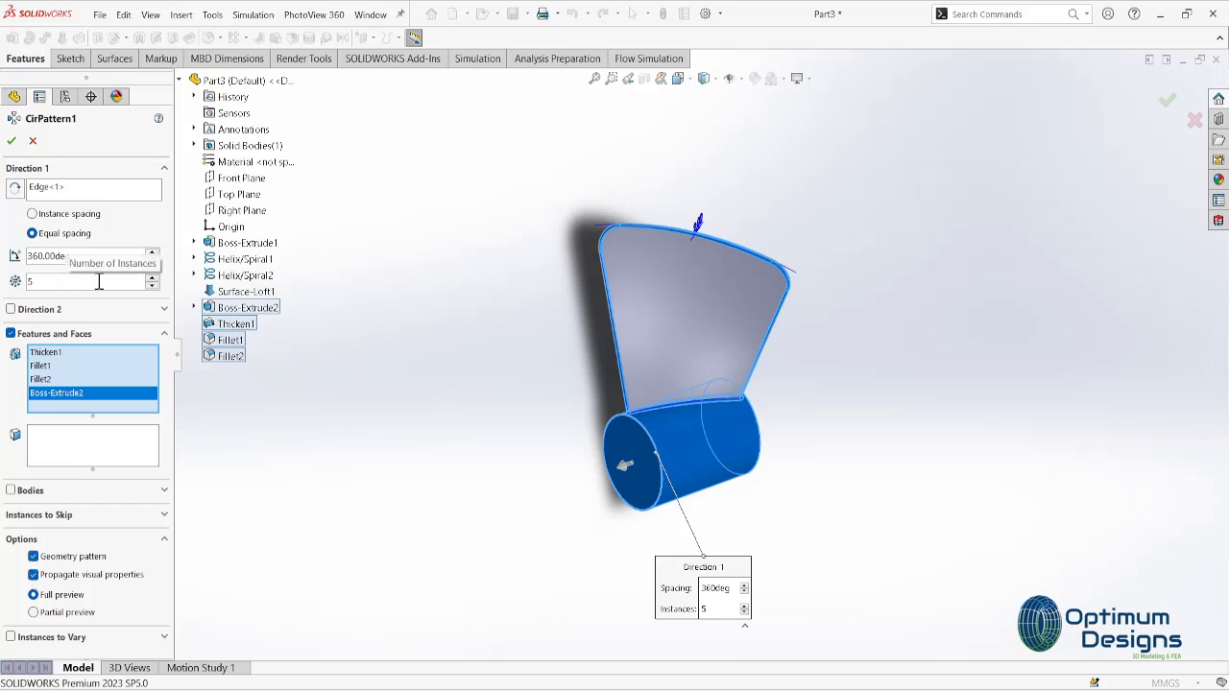
key("Delete")
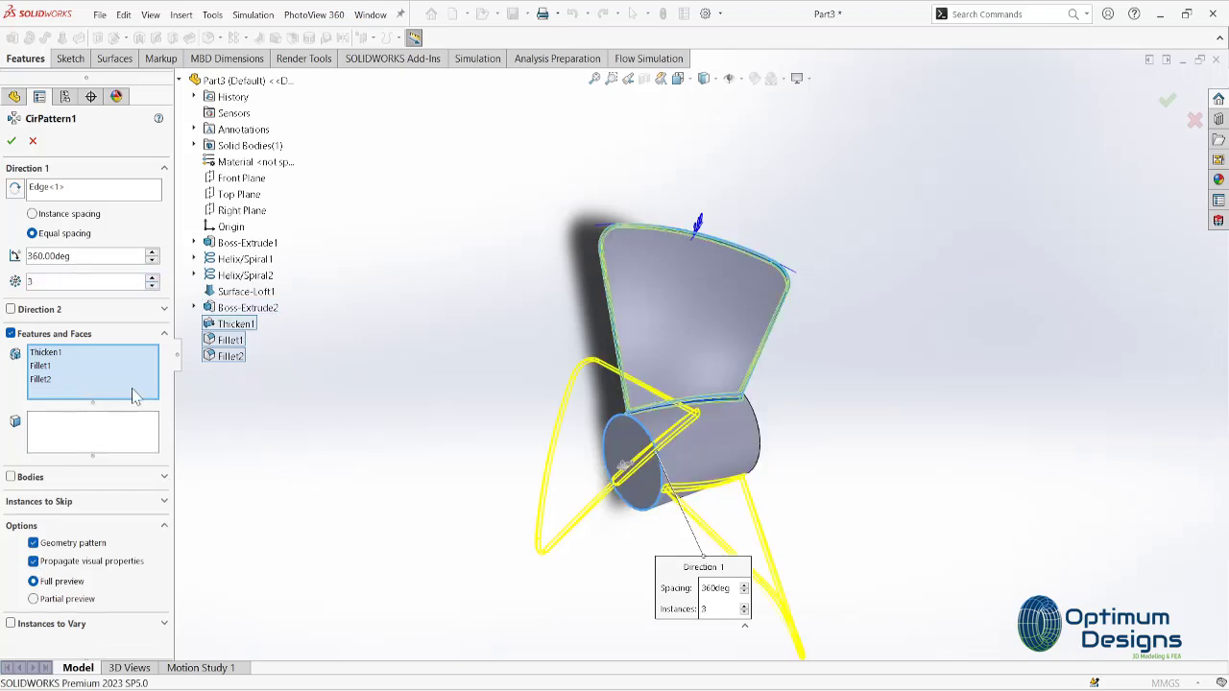
key("Tab")
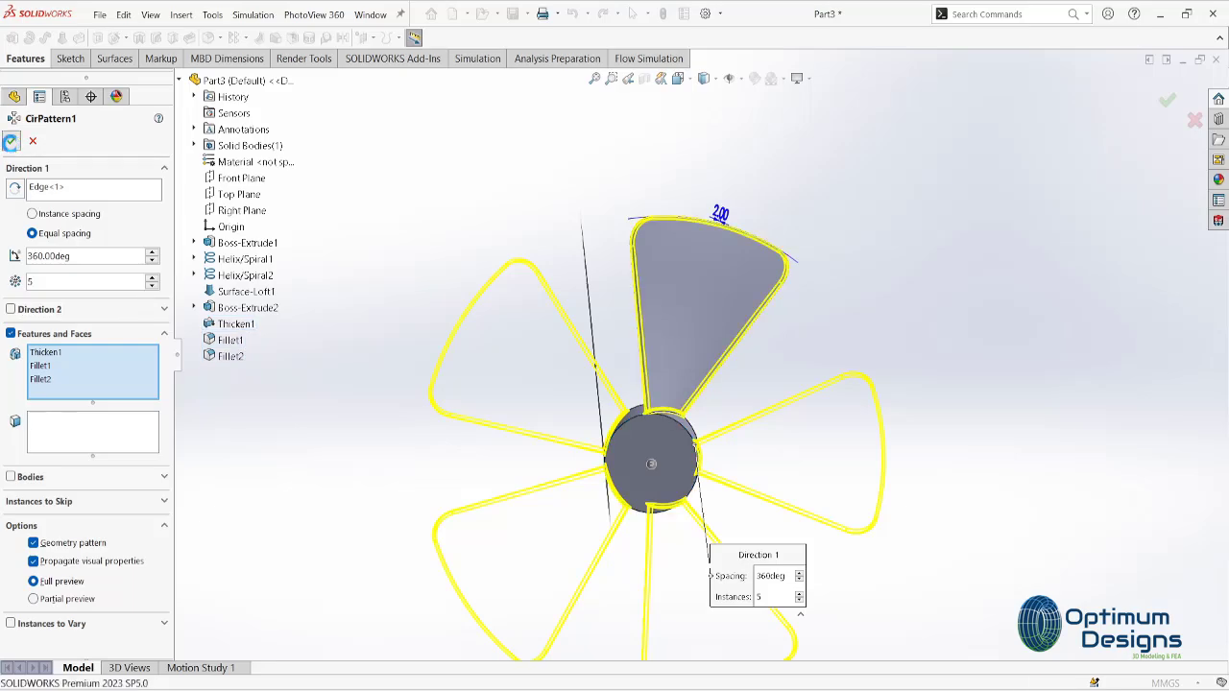
left_click(9, 141)
key("space")
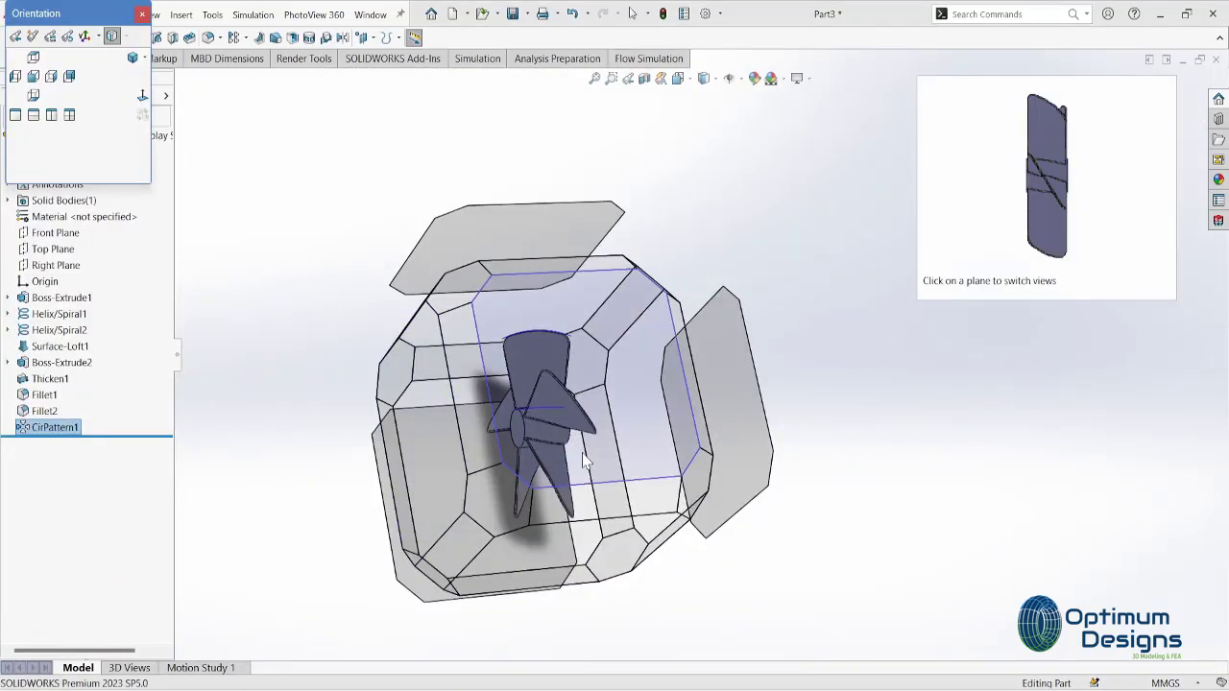
left_click(583, 461)
- Start a sketch on Top Plane and draw a 50 mm vertical centerline up from the hub
left_click(53, 249)
left_click(77, 232)
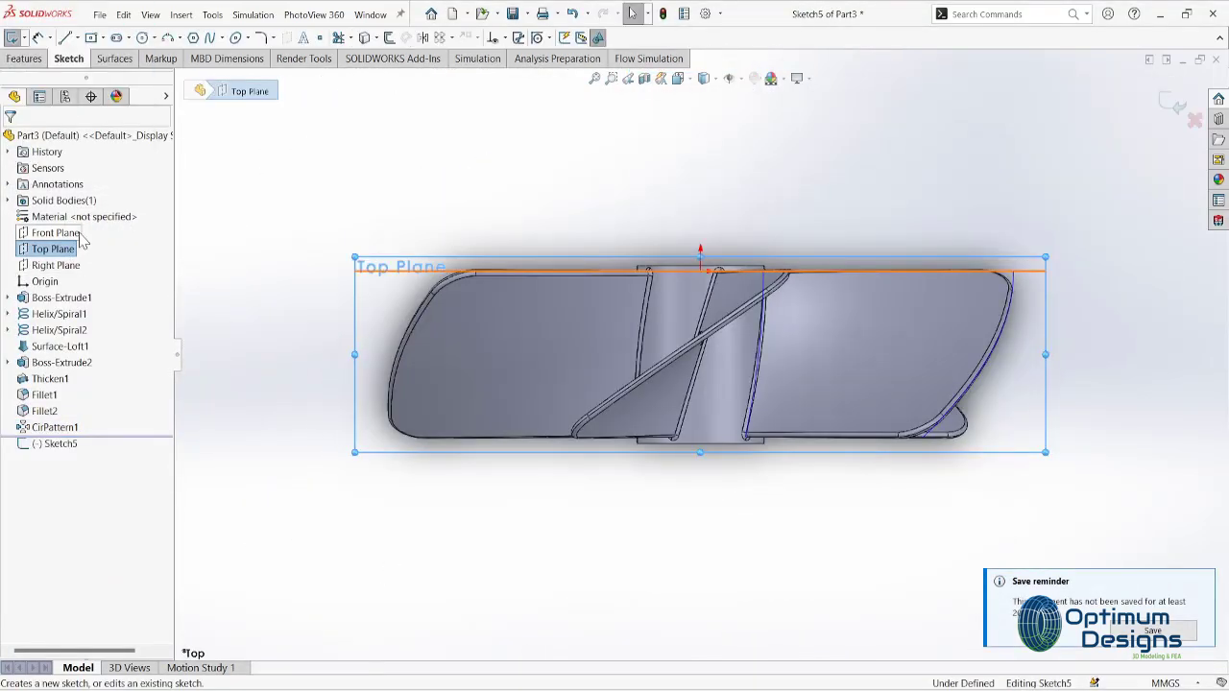
left_click(77, 38)
left_click(91, 71)
scroll(701, 267, "down", 5)
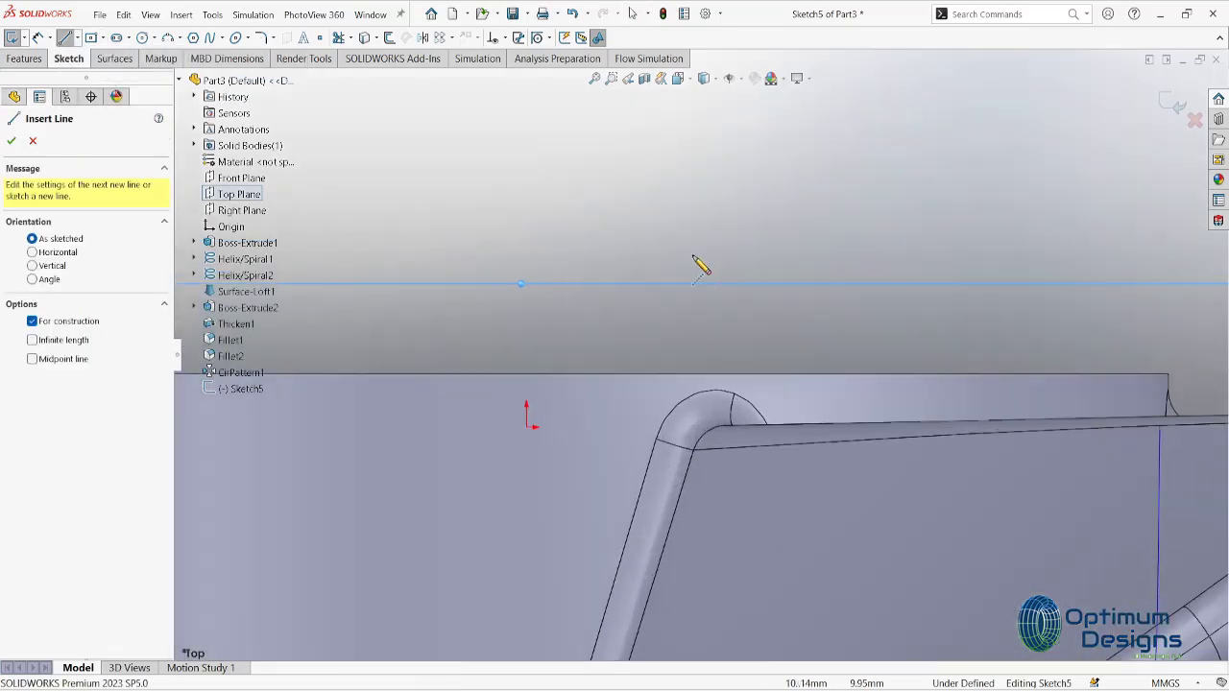
scroll(525, 373, "up", 2)
left_click_drag(630, 362, 629, 140)
type("50")
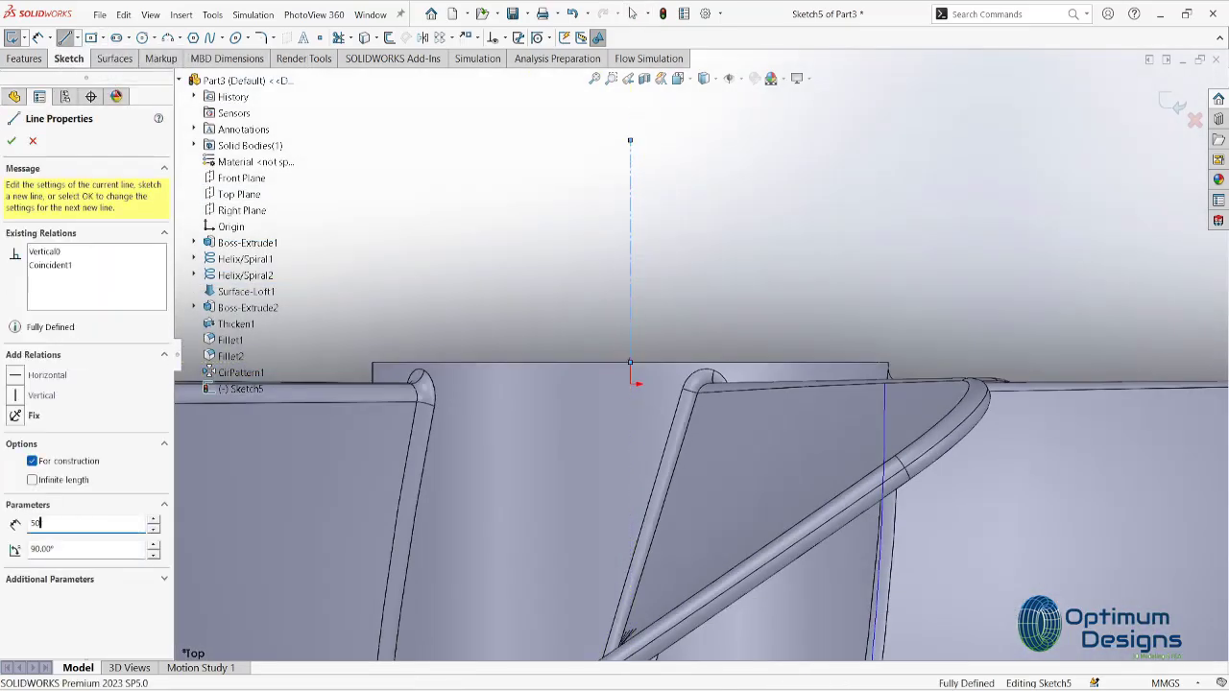
key("Return")
scroll(699, 359, "up", 4)
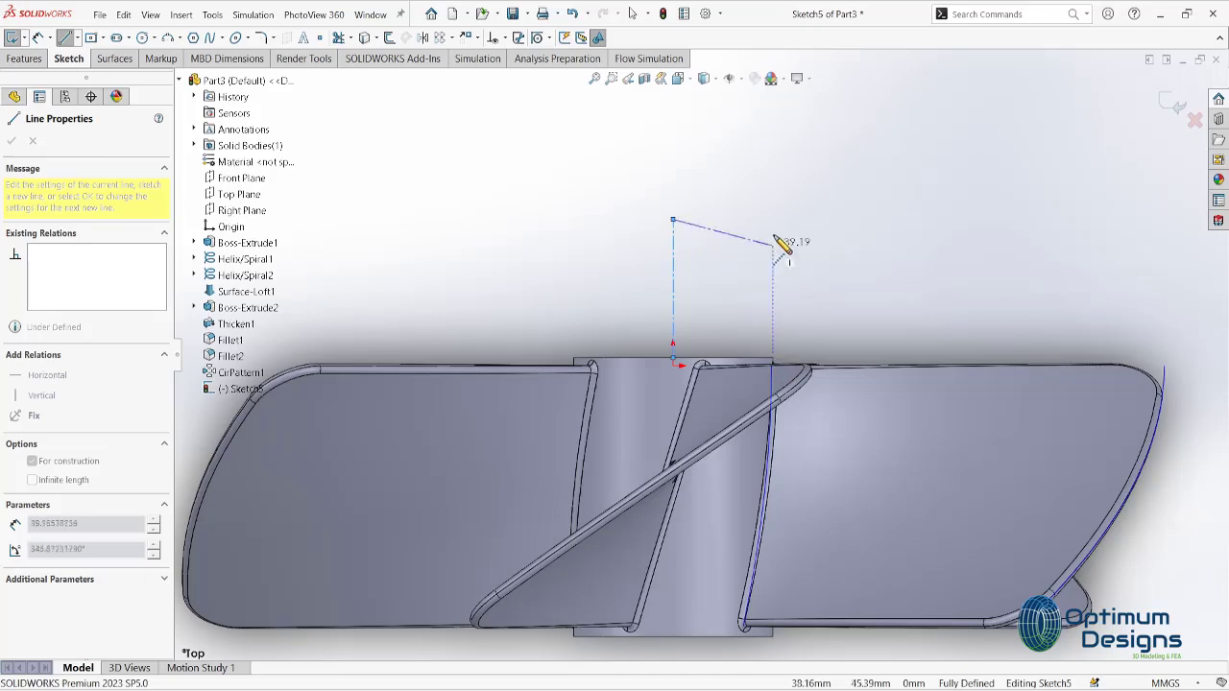
key("Escape")
key("ctrl+3")
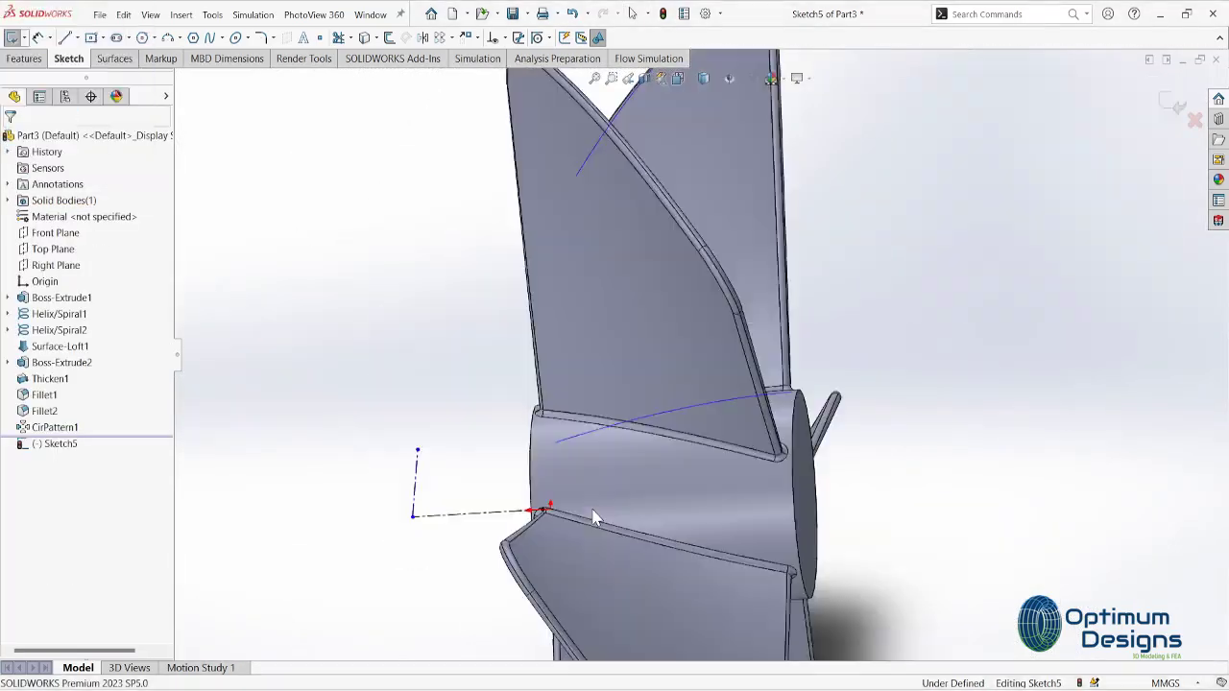
- Draw a spline from the centerline's end, tilting its top tangent and making its bottom tangent vertical
key("s")
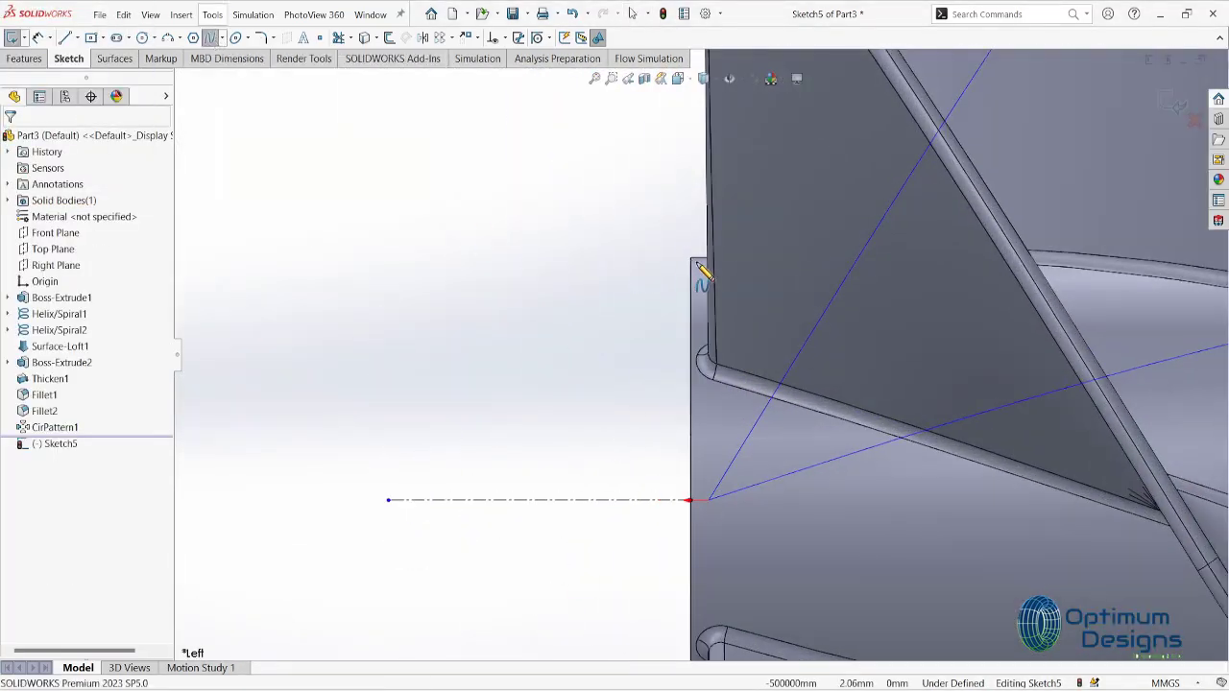
left_click(108, 434)
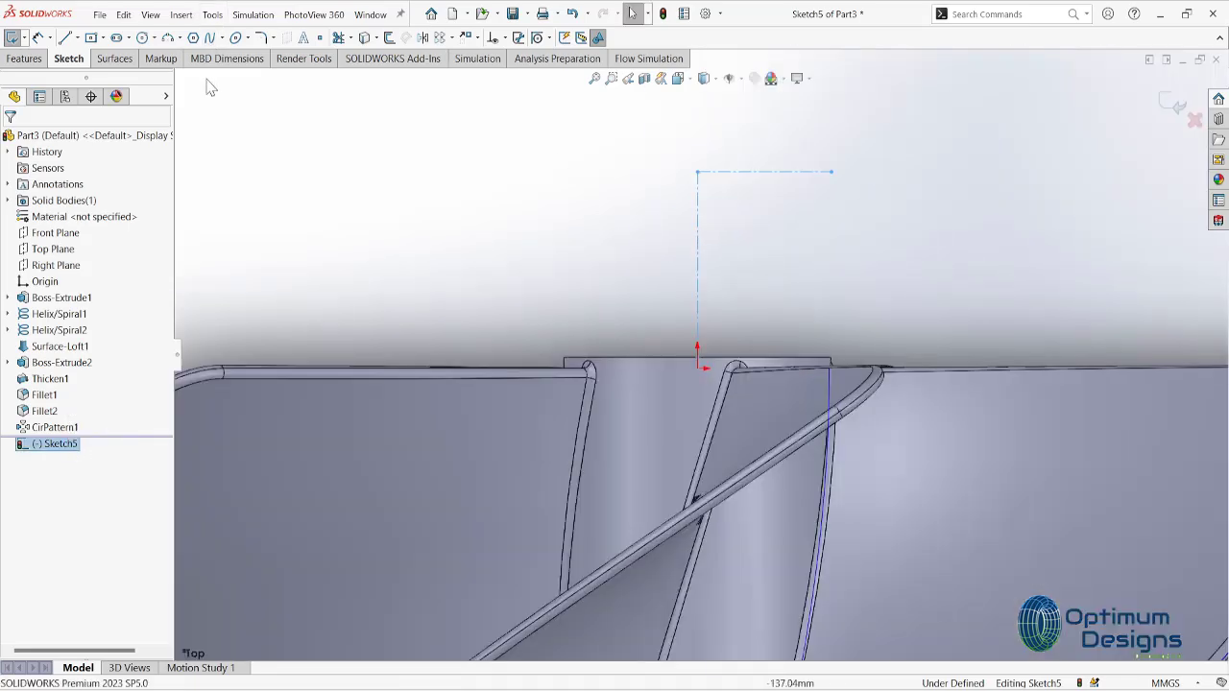
left_click(855, 433)
scroll(842, 254, "up", 4)
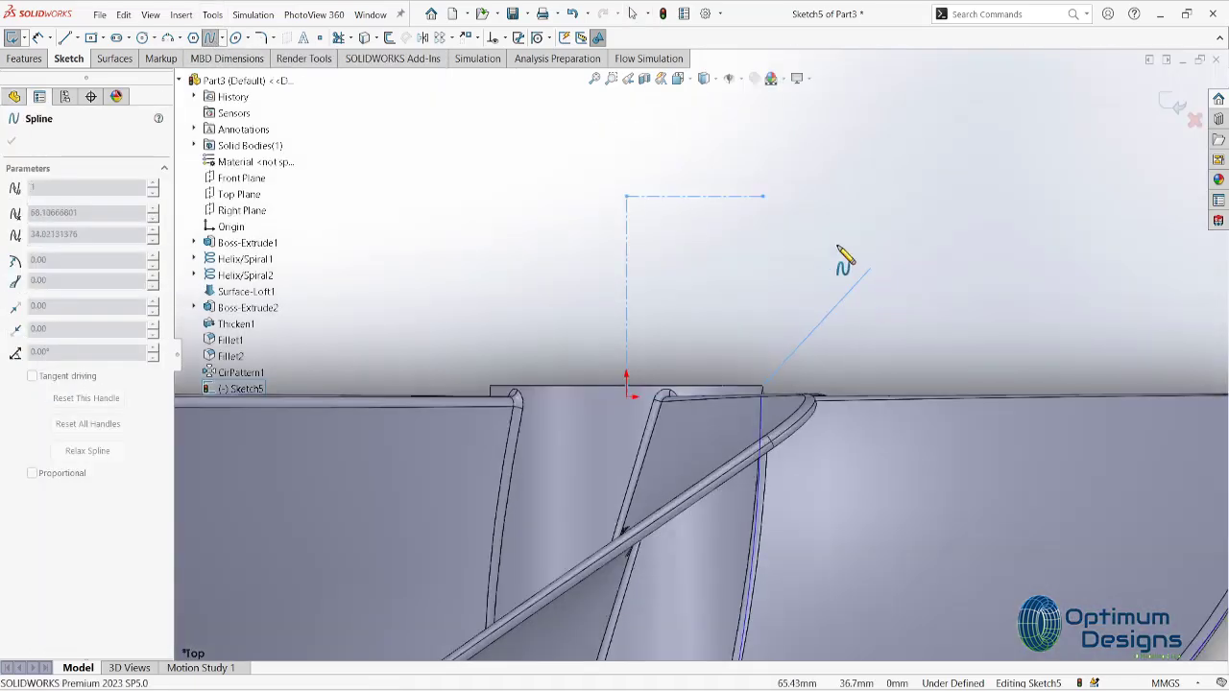
right_click(675, 205)
left_click(706, 209)
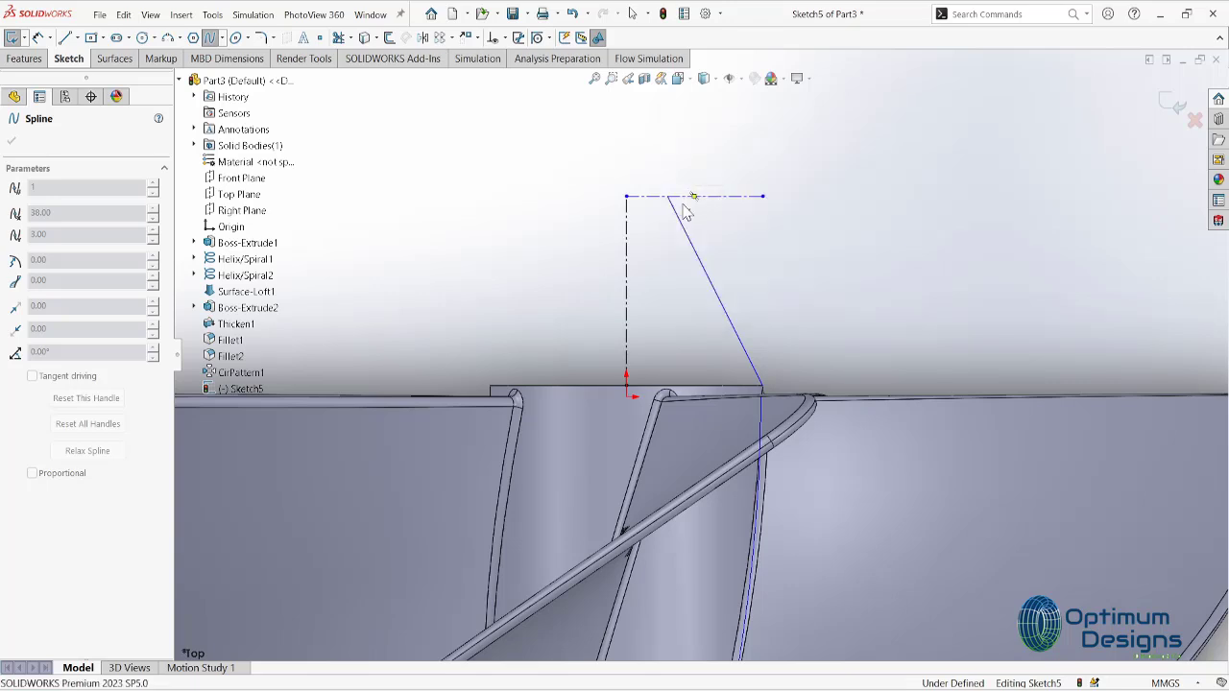
mouse_move(691, 198)
left_mouse_down()
mouse_move(635, 197)
mouse_move(762, 319)
left_mouse_up()
scroll(753, 346, "down", 2)
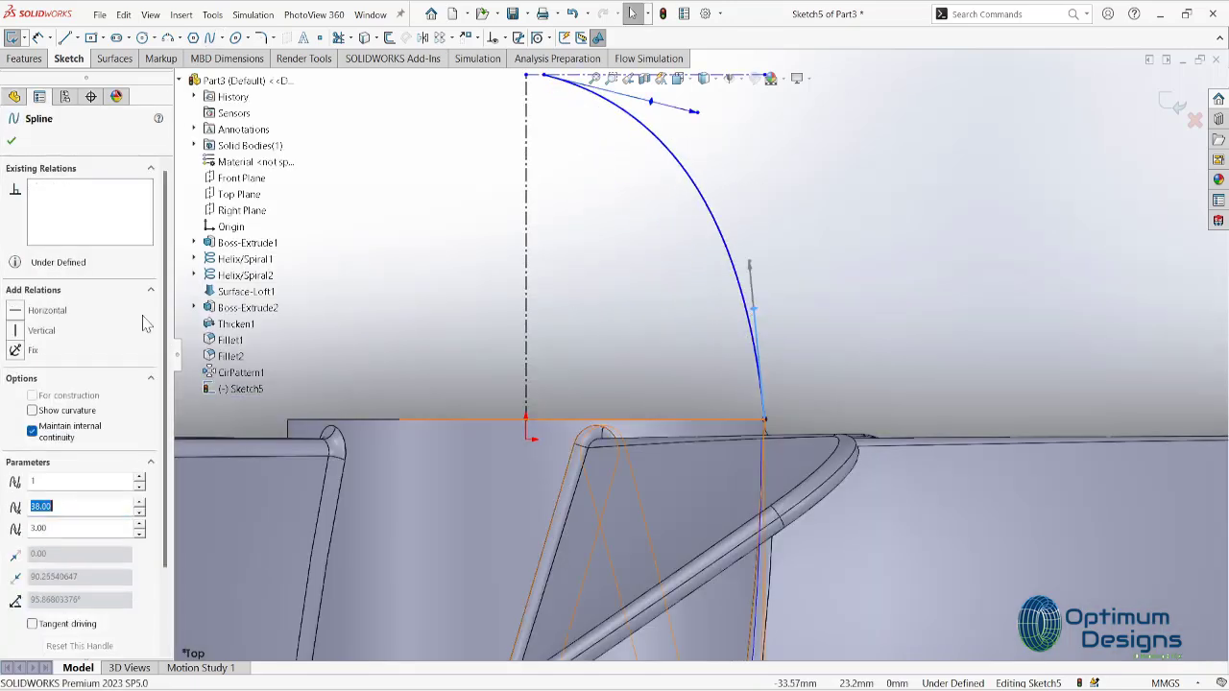
left_click(19, 330)
key("ctrl+z")
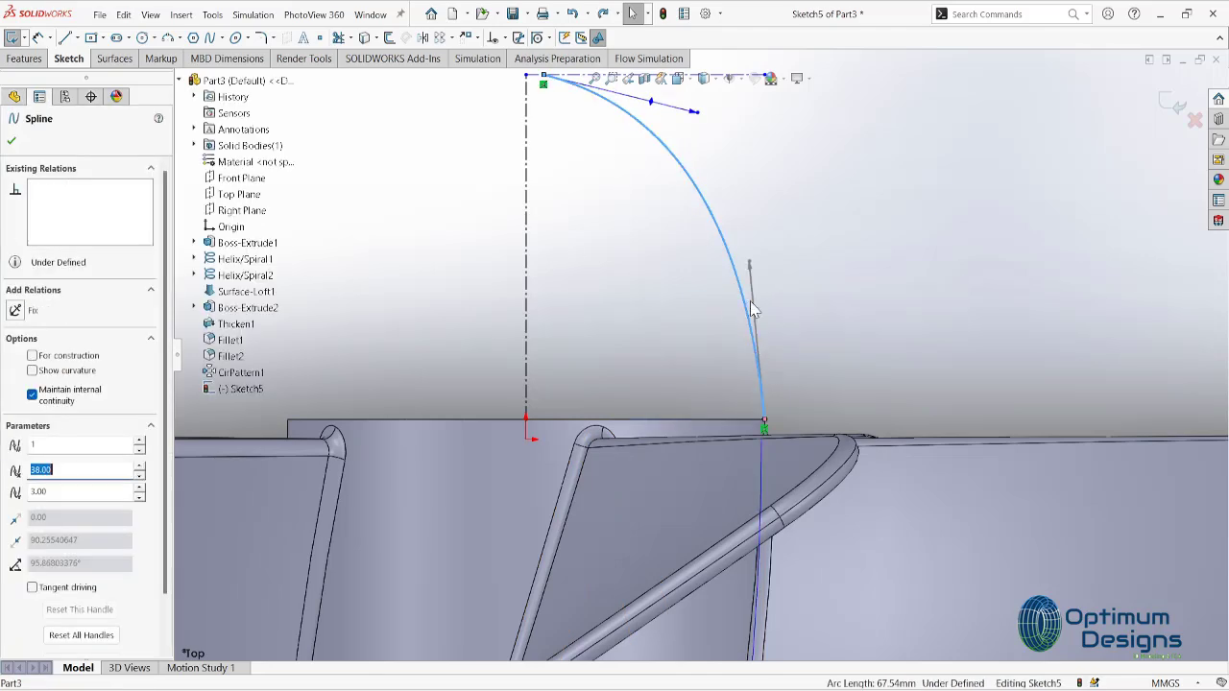
scroll(706, 384, "up", 1)
scroll(659, 186, "down", 2)
left_click_drag(666, 225, 706, 244)
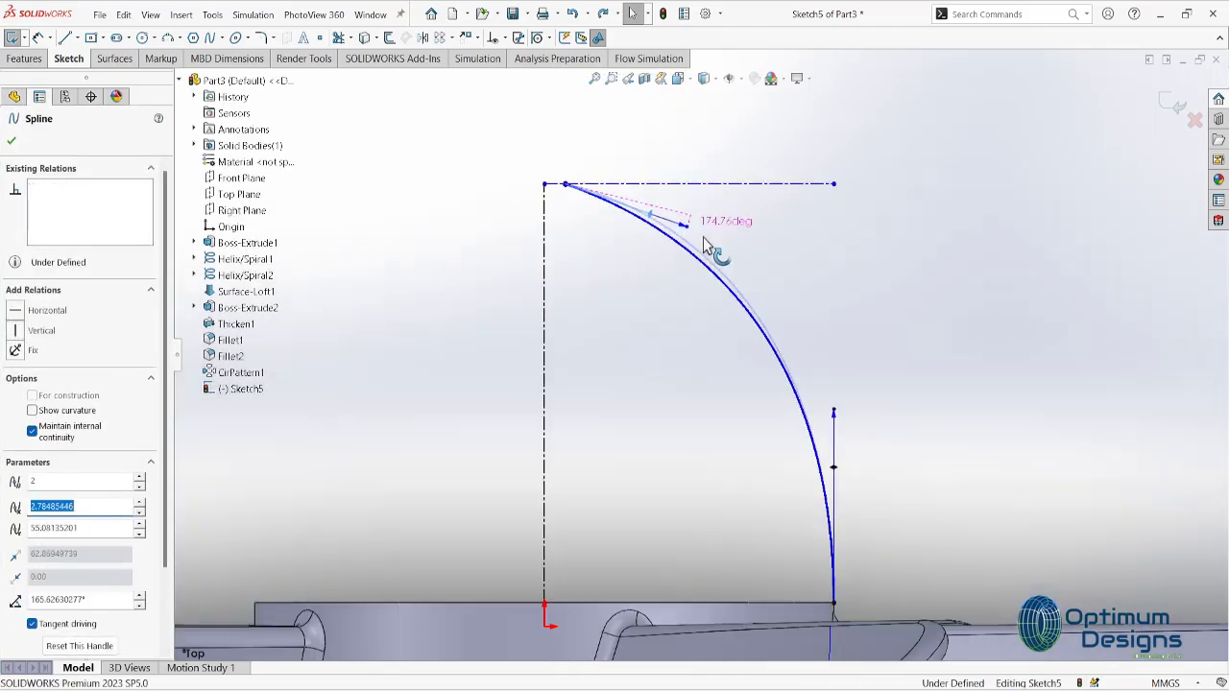
left_click_drag(835, 533, 834, 508)
left_click(852, 516)
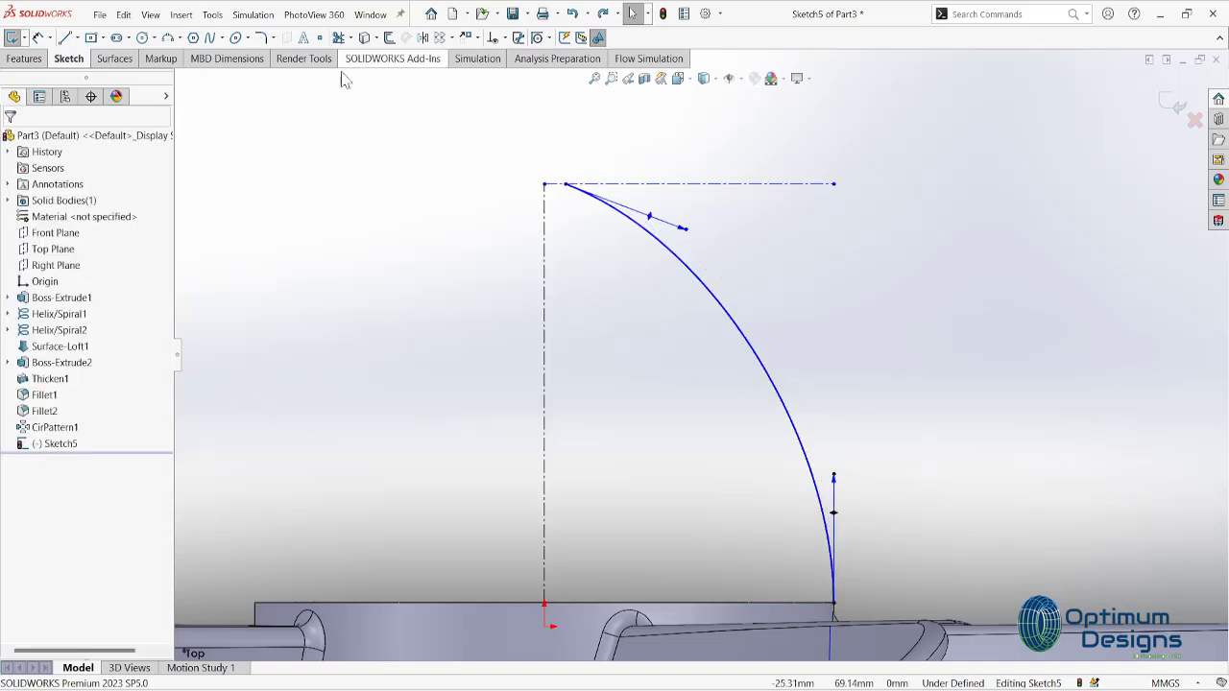
- Close the profile with a line and revolve it 360° about the vertical line
key("l")
left_click(543, 183)
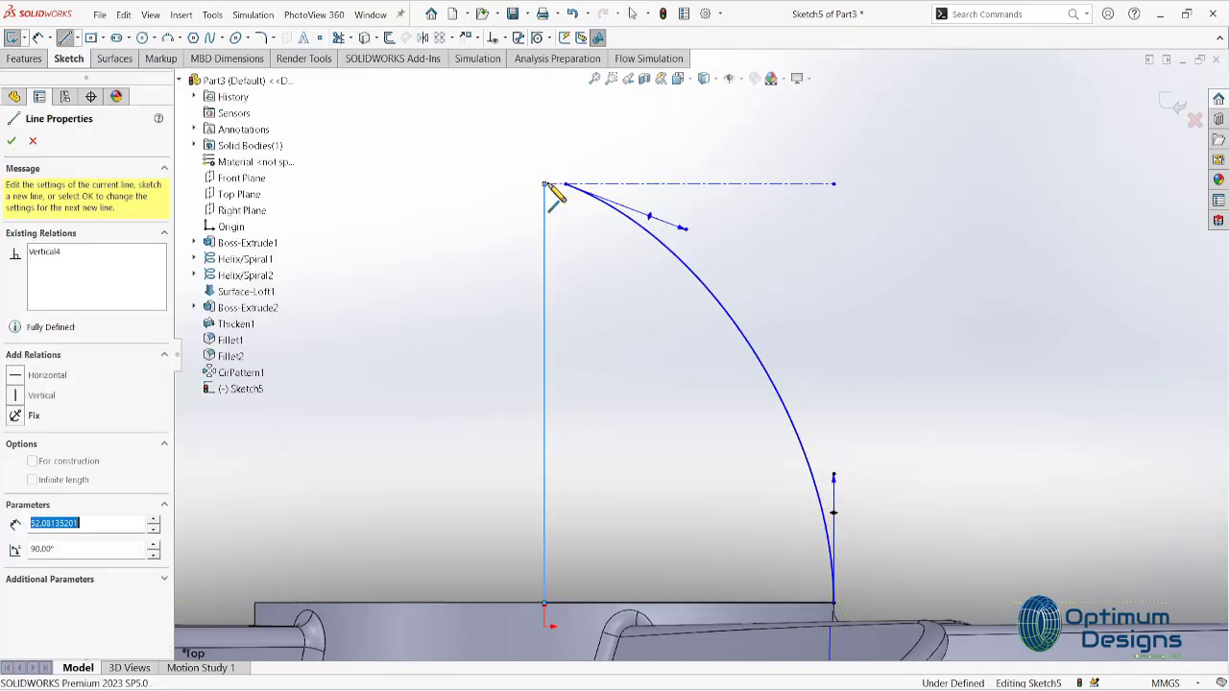
left_click(24, 59)
left_click(29, 38)
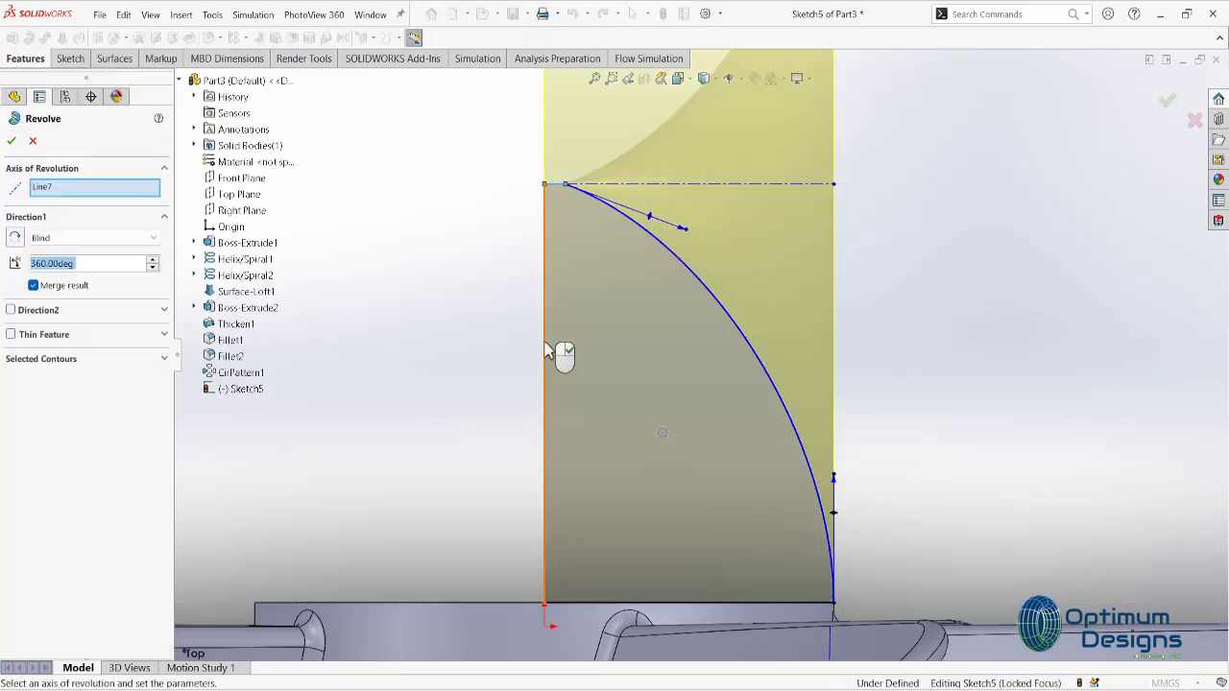
right_click(547, 350)
key("space")
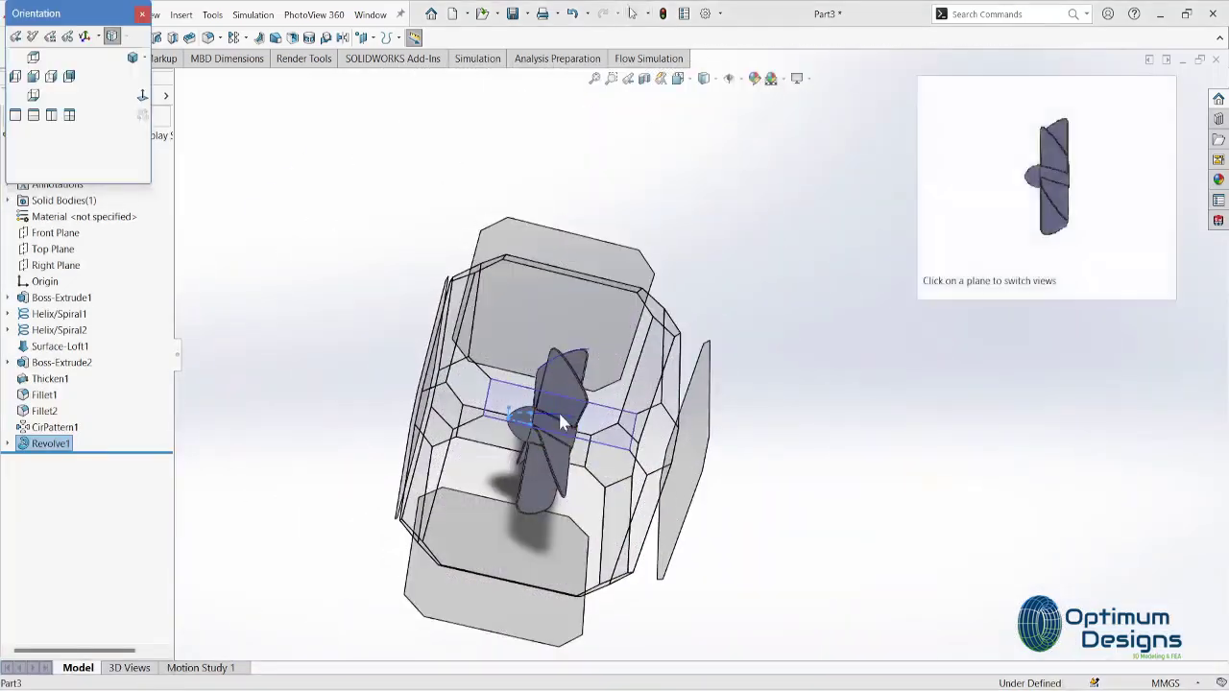
left_click(564, 422)
- Start a sketch on Top Plane and convert the dome's flat top edge into a line
left_click(57, 248)
left_click(11, 37)
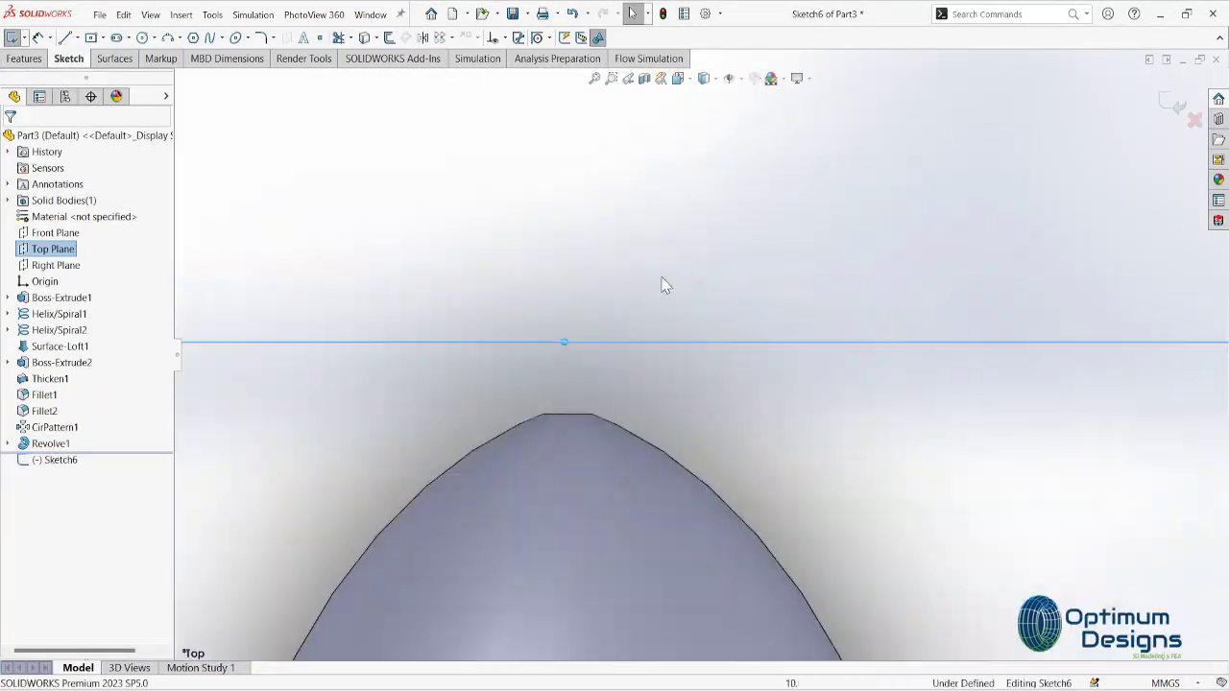
left_click(65, 37)
left_click(204, 89)
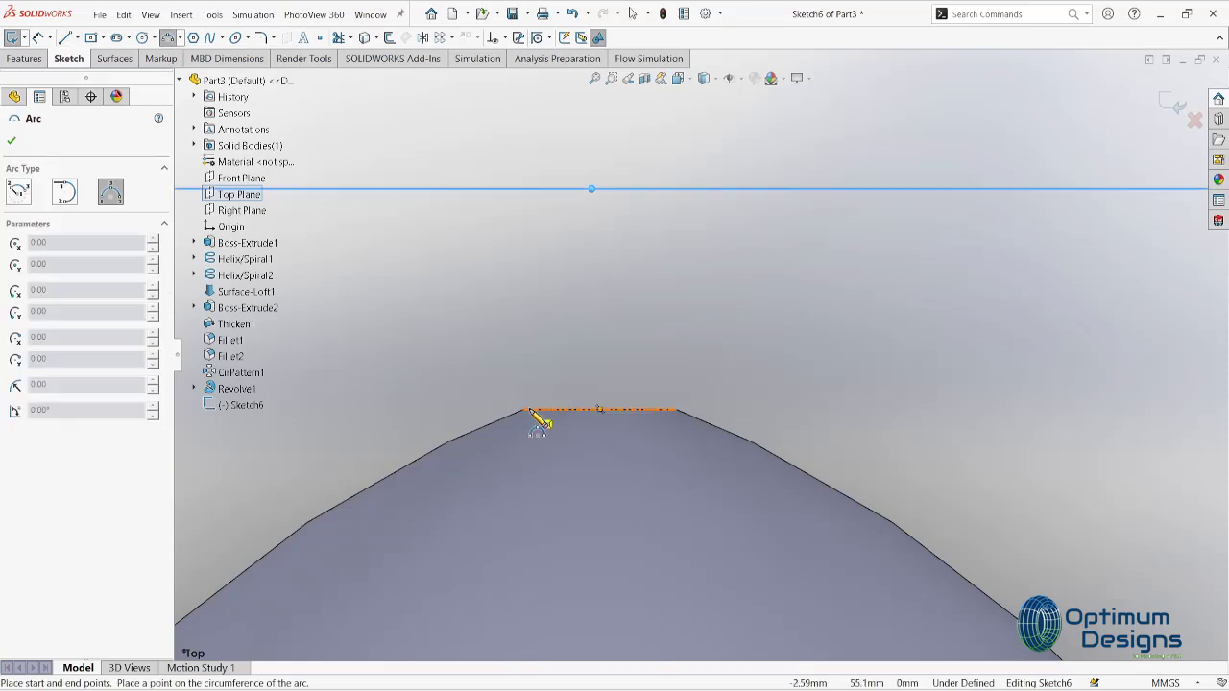
scroll(680, 415, "down", 5)
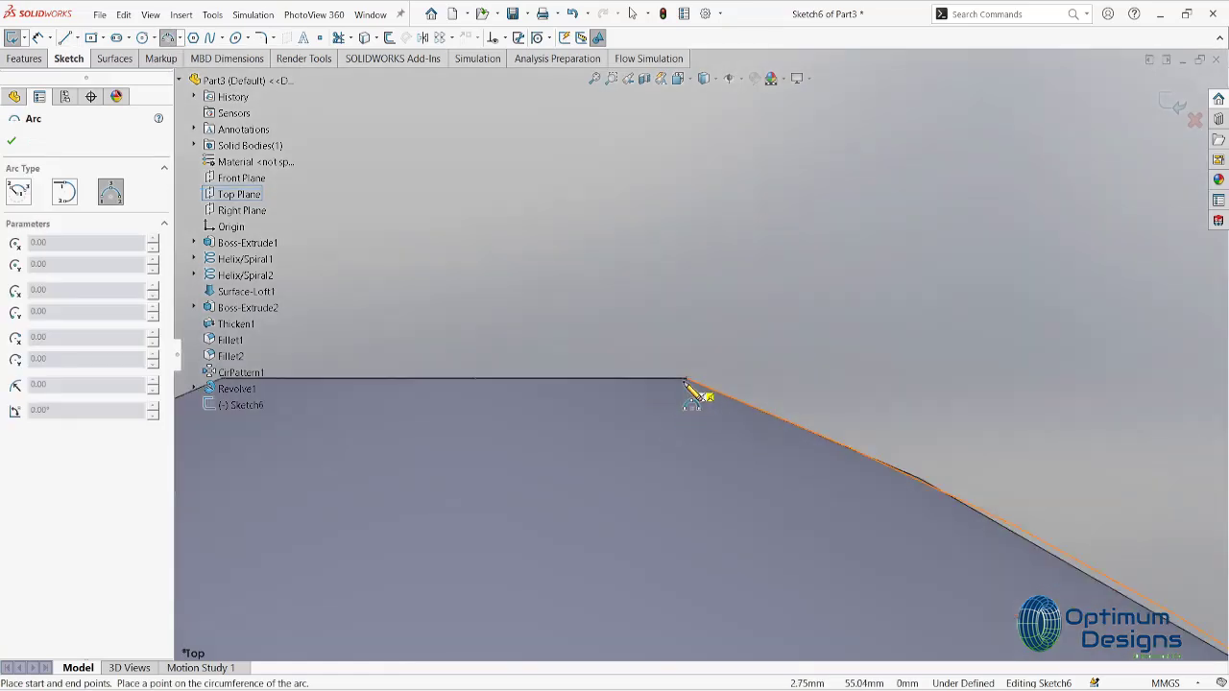
key("Escape")
left_click(364, 38)
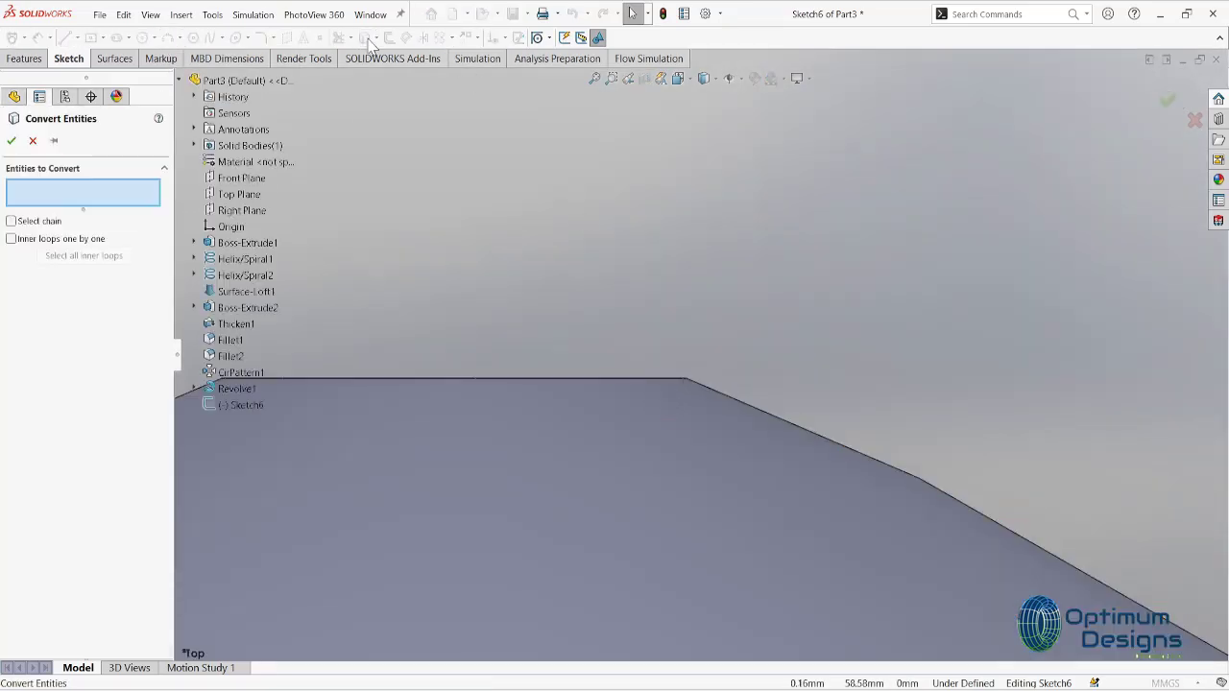
left_click(435, 381)
scroll(403, 365, "up", 2)
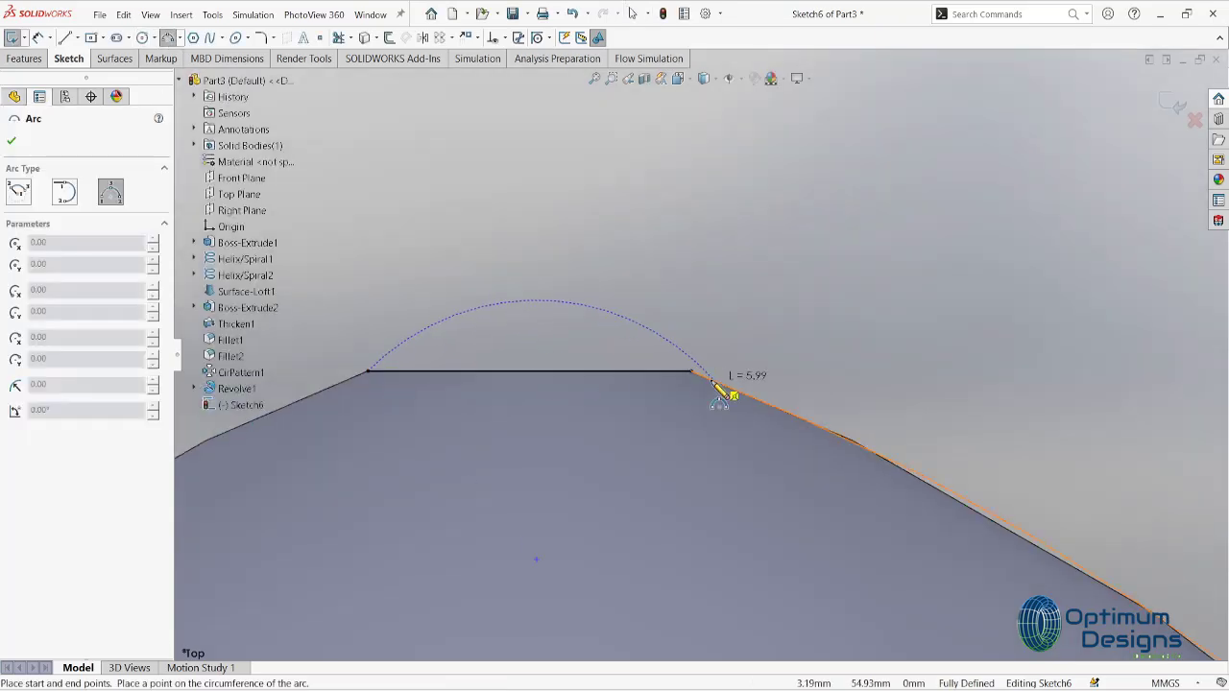
- Draw a 3-point arc and a vertical line over the flat top, trimming away the right half
left_click(523, 344)
left_click(65, 38)
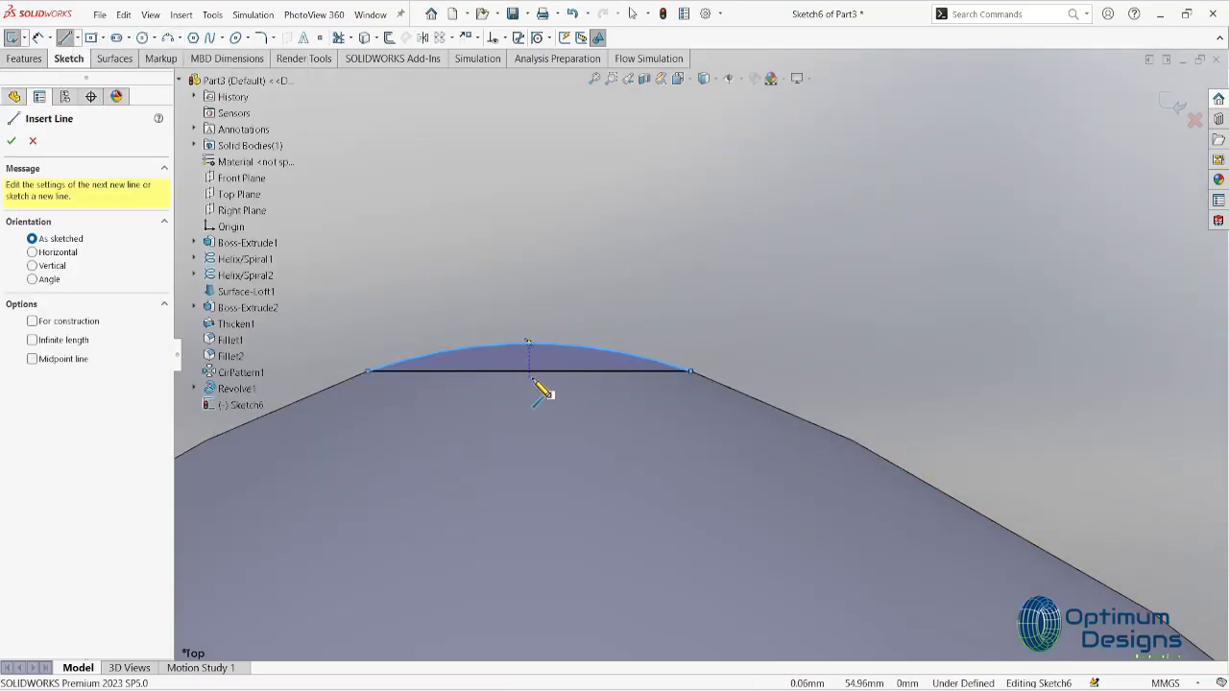
left_click(527, 342)
left_click(528, 370)
left_click(338, 38)
left_click(614, 350)
left_click(25, 58)
- Revolve the arc profile about the vertical line to cap the dome tip
left_click(38, 38)
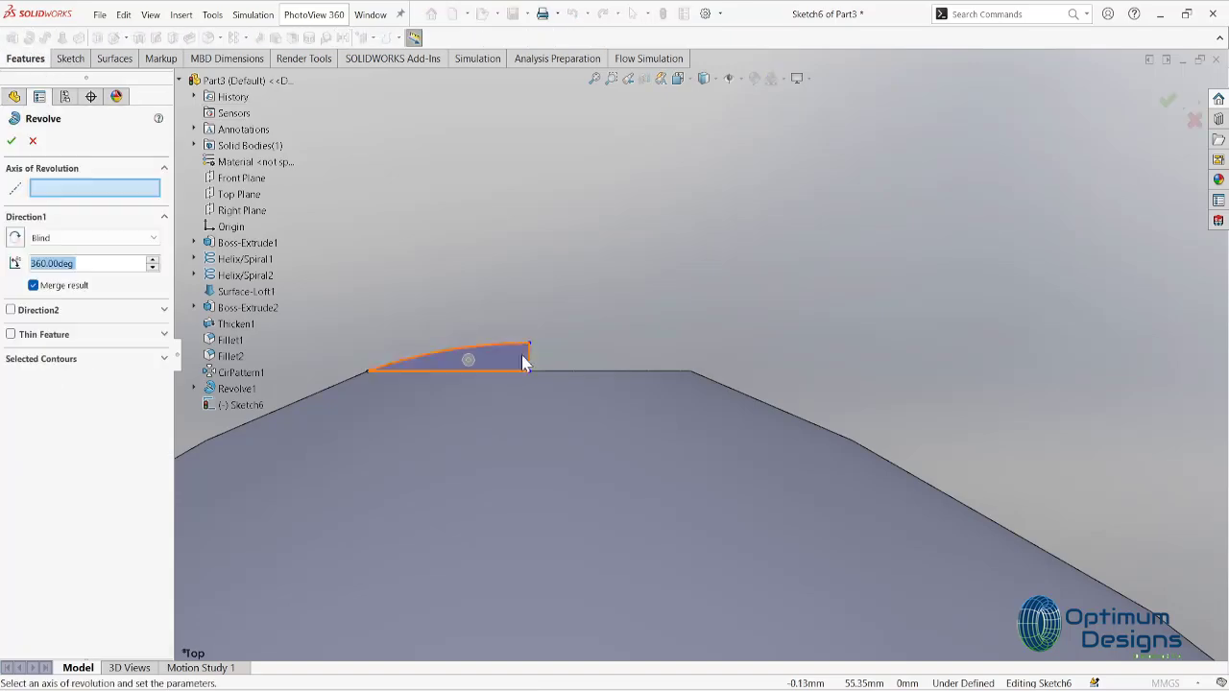
left_click(538, 371)
key("Return")
key("space")
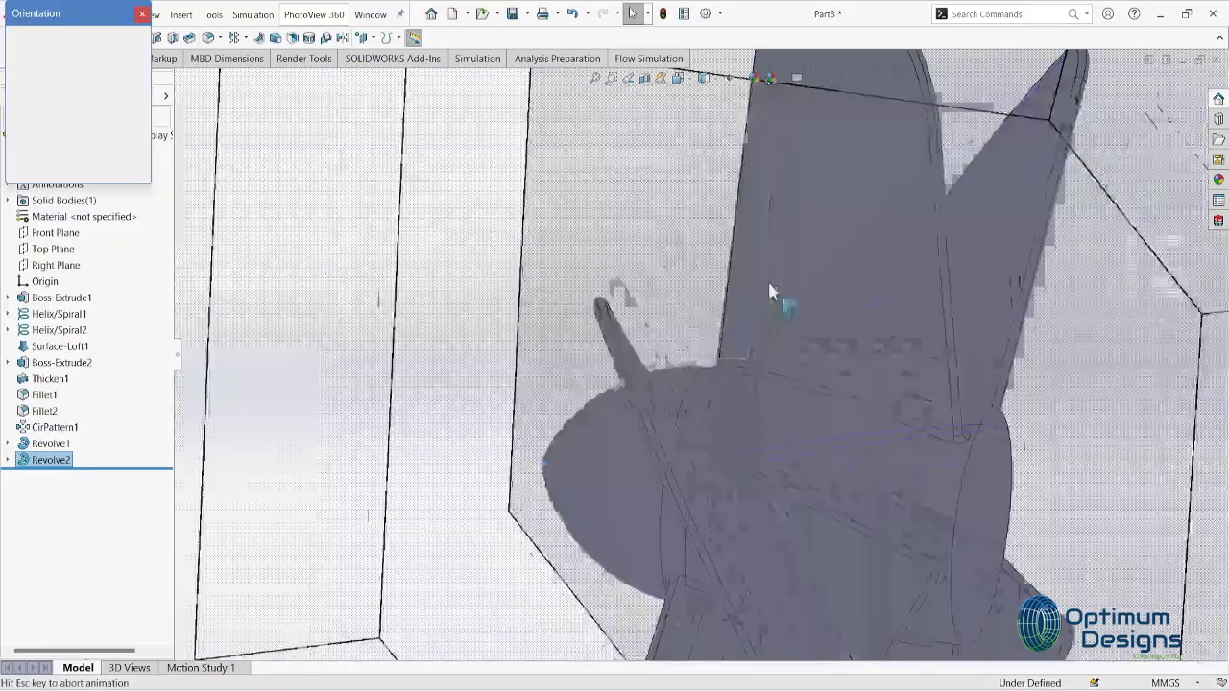
- Sketch on the hub's rear face and convert its circular edge
middle_click_drag(464, 435, 683, 437)
left_click(796, 317)
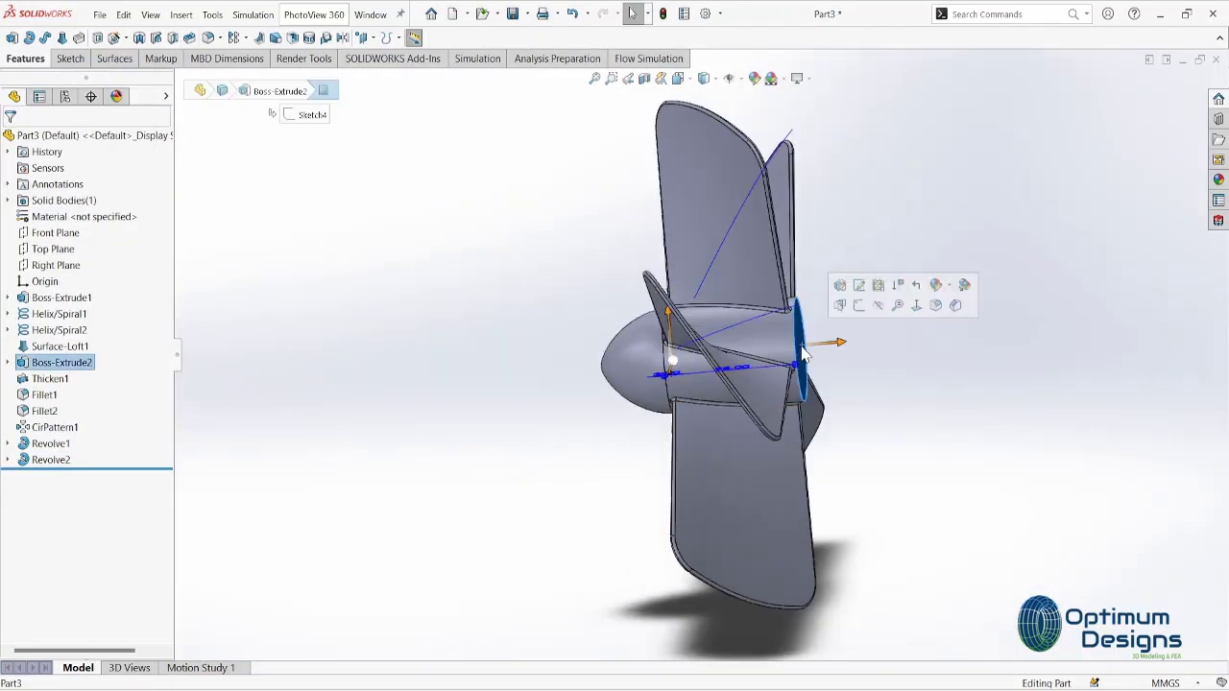
right_click(800, 296)
left_click(831, 326)
left_click(413, 37)
- Extrude the converted circle with depth 75+75 = 150 mm into a shaft
left_click(25, 59)
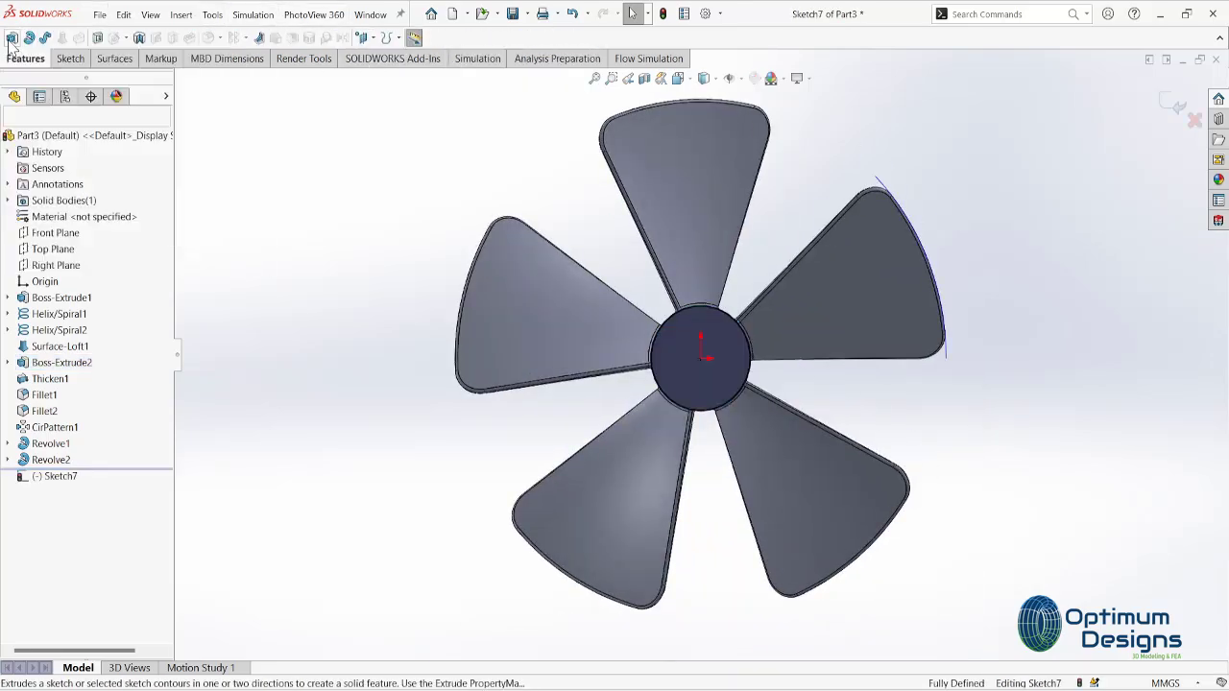
left_click(12, 37)
key("BackSpace")
key("space")
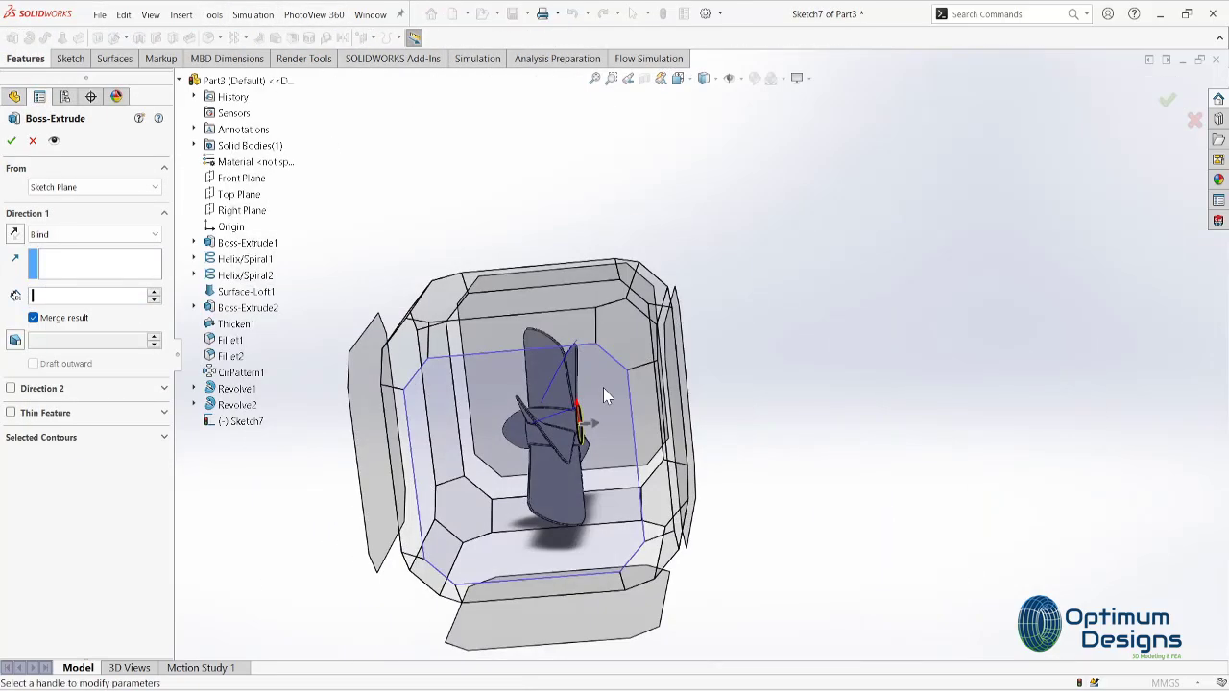
left_click(603, 386)
type("75")
key("Return")
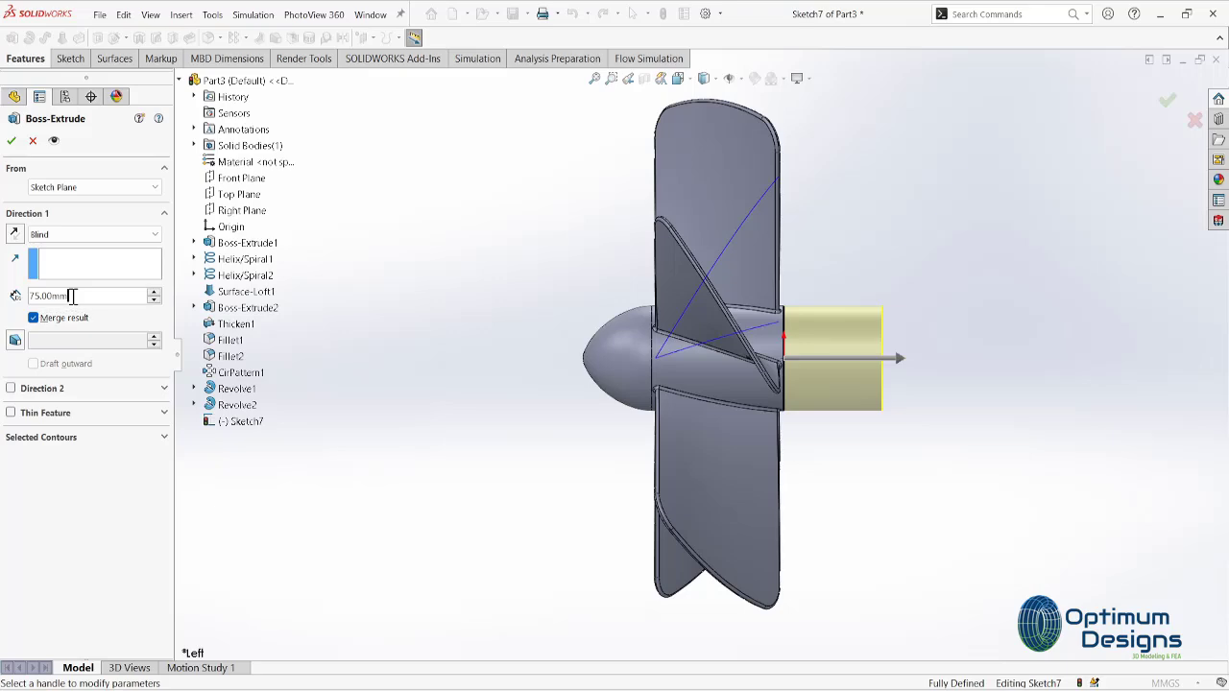
type("5")
key("Return")
left_click(11, 141)
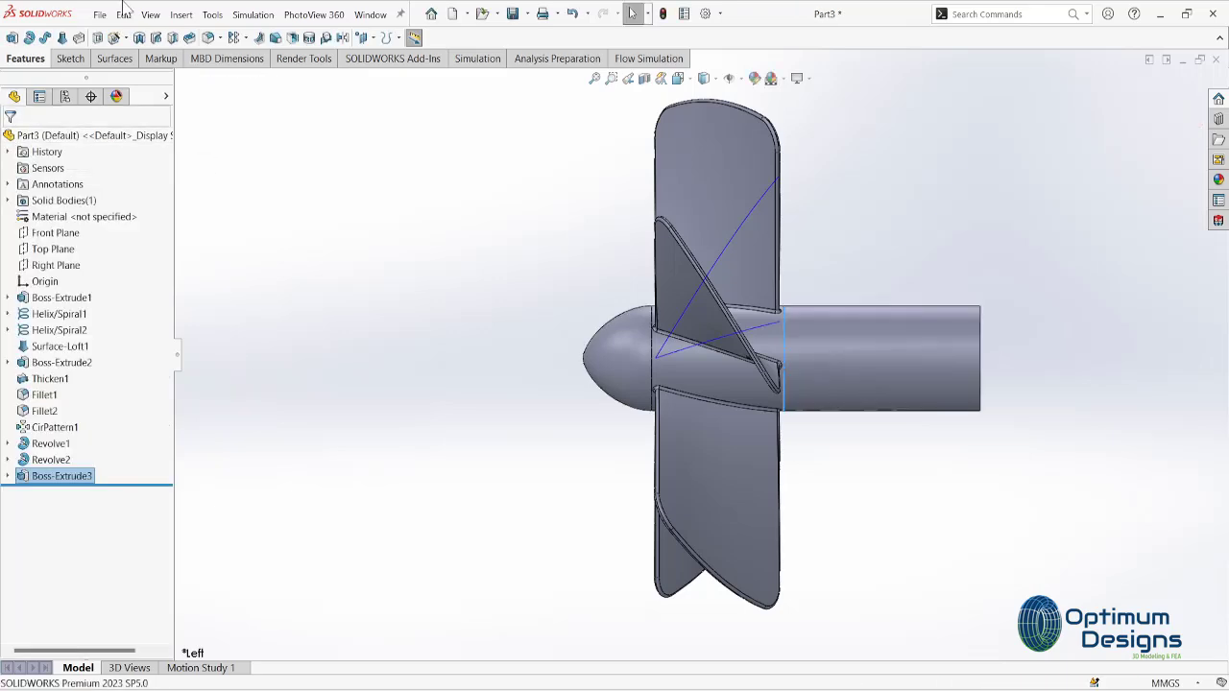
left_click(180, 14)
- Create reference Plane1 offset 100 mm from the shaft's end face
left_click(384, 199)
middle_click_drag(864, 365, 972, 386)
left_click(973, 387)
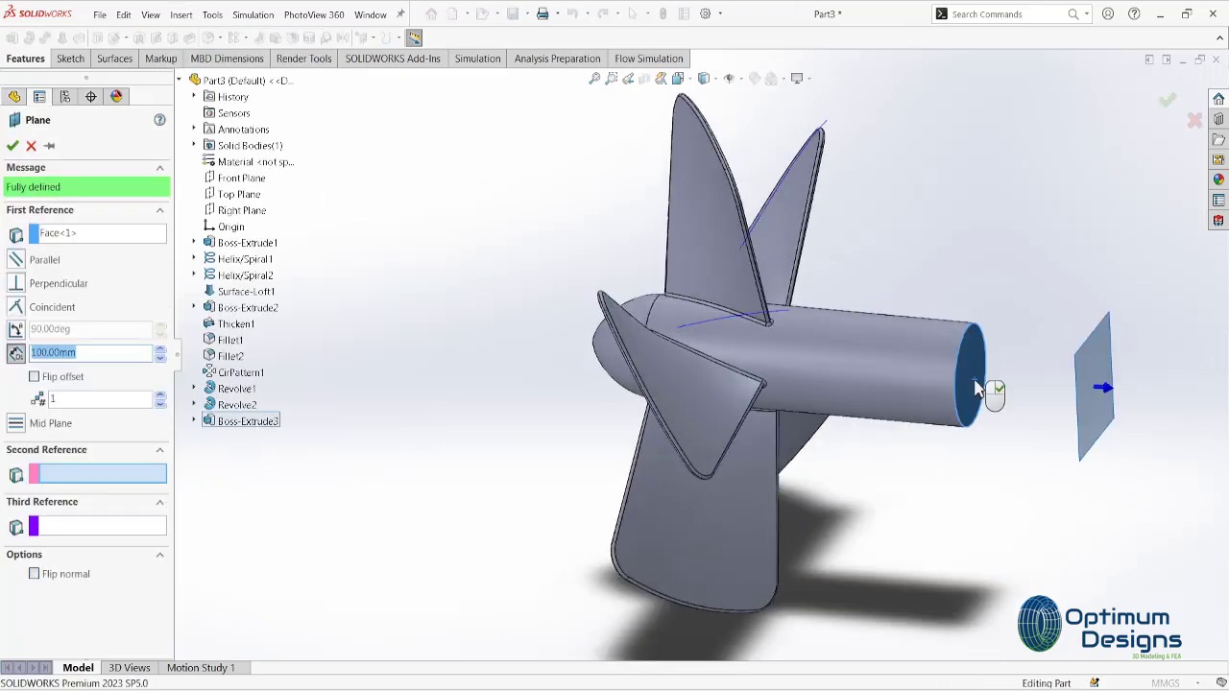
left_click(12, 146)
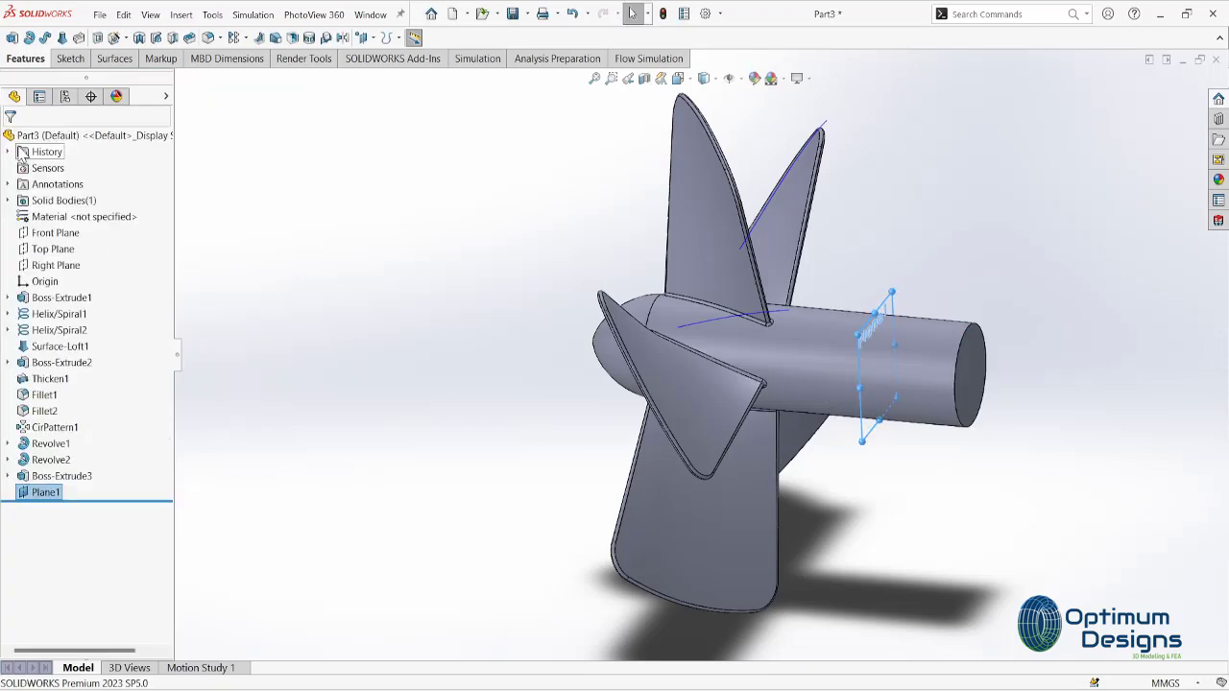
- Linear-pattern the CirPattern1 blades along Plane1's direction with 150 mm spacing
left_click(233, 37)
left_click(861, 342)
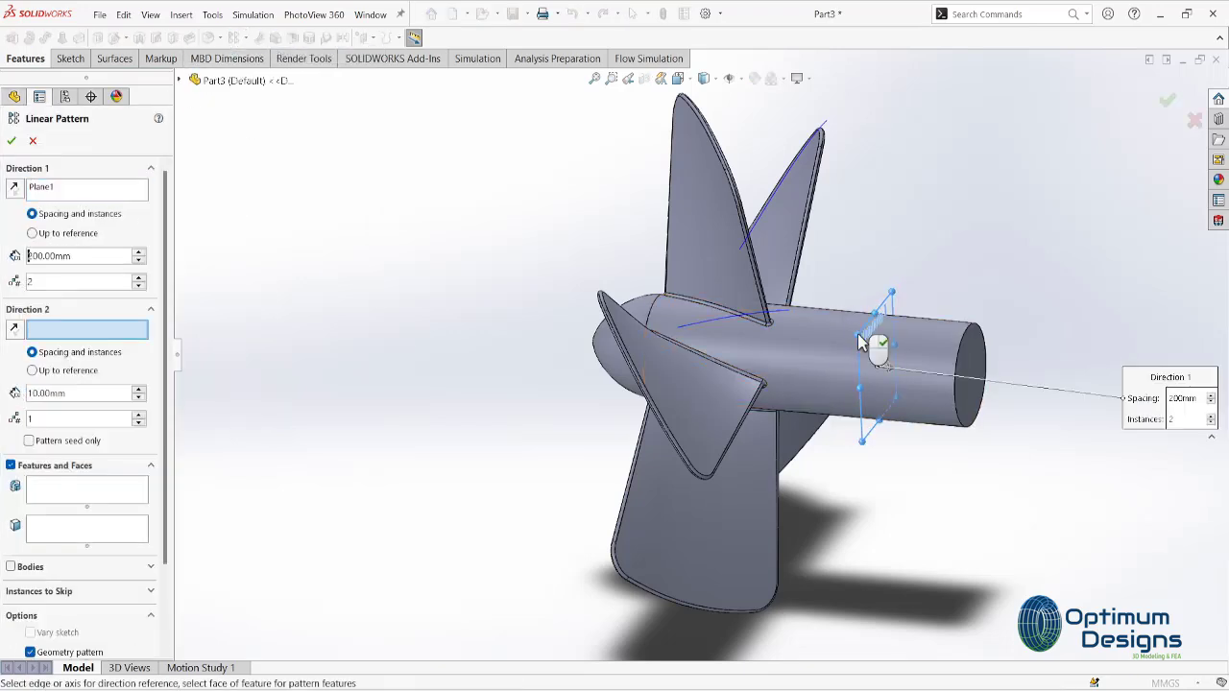
left_click(181, 80)
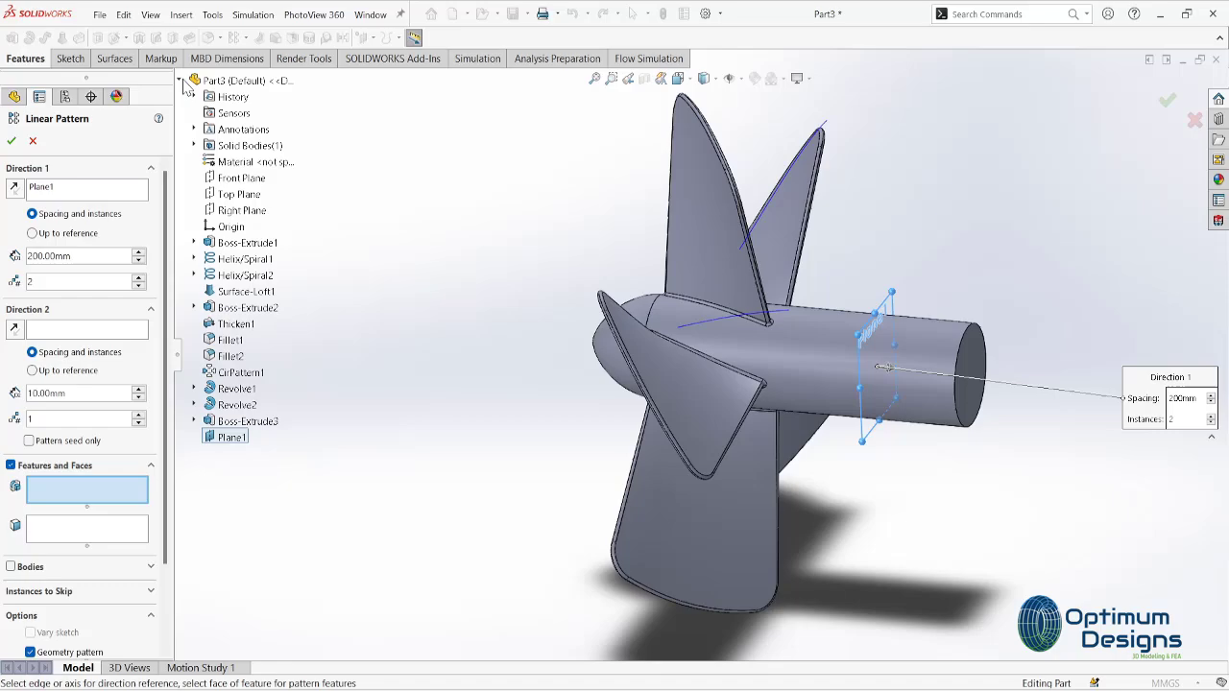
left_click(251, 374)
type("75")
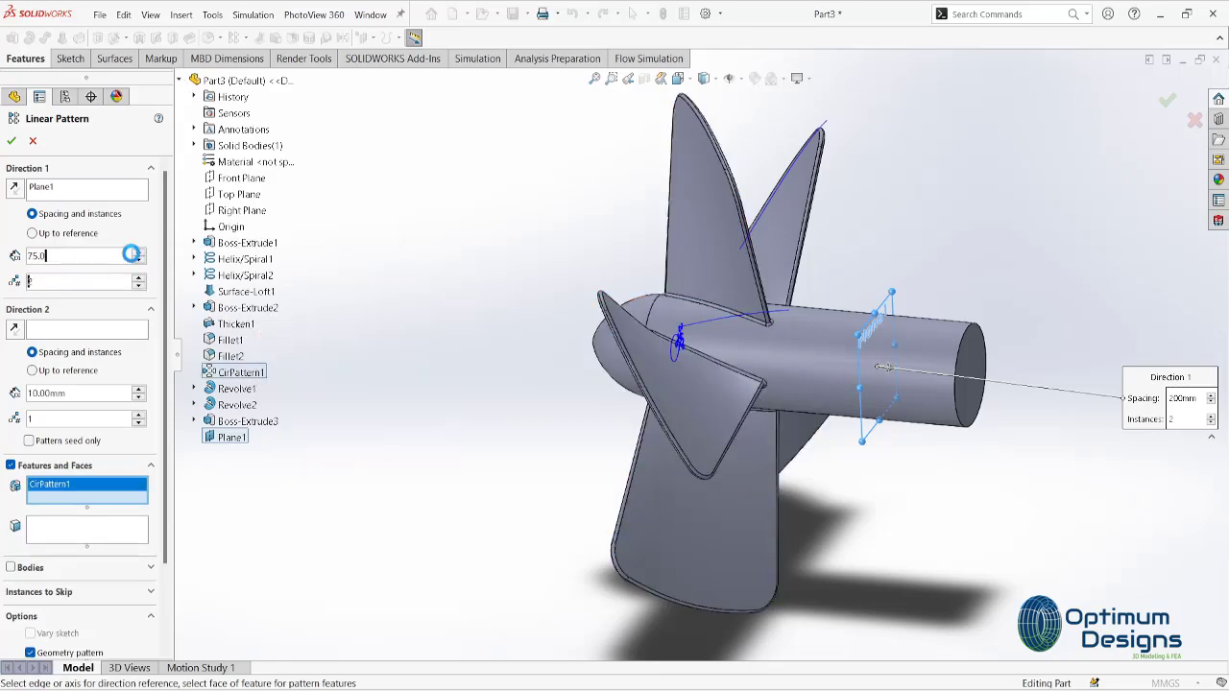
key("Return")
key("space")
left_click(597, 381)
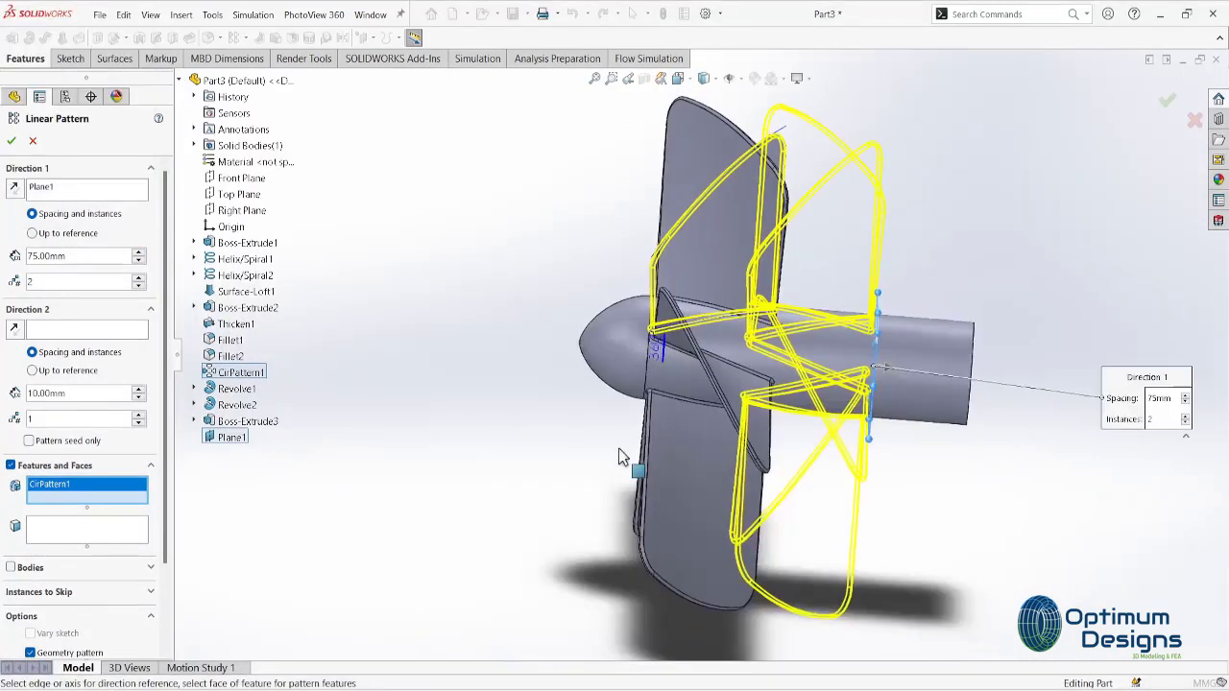
type("150")
key("Return")
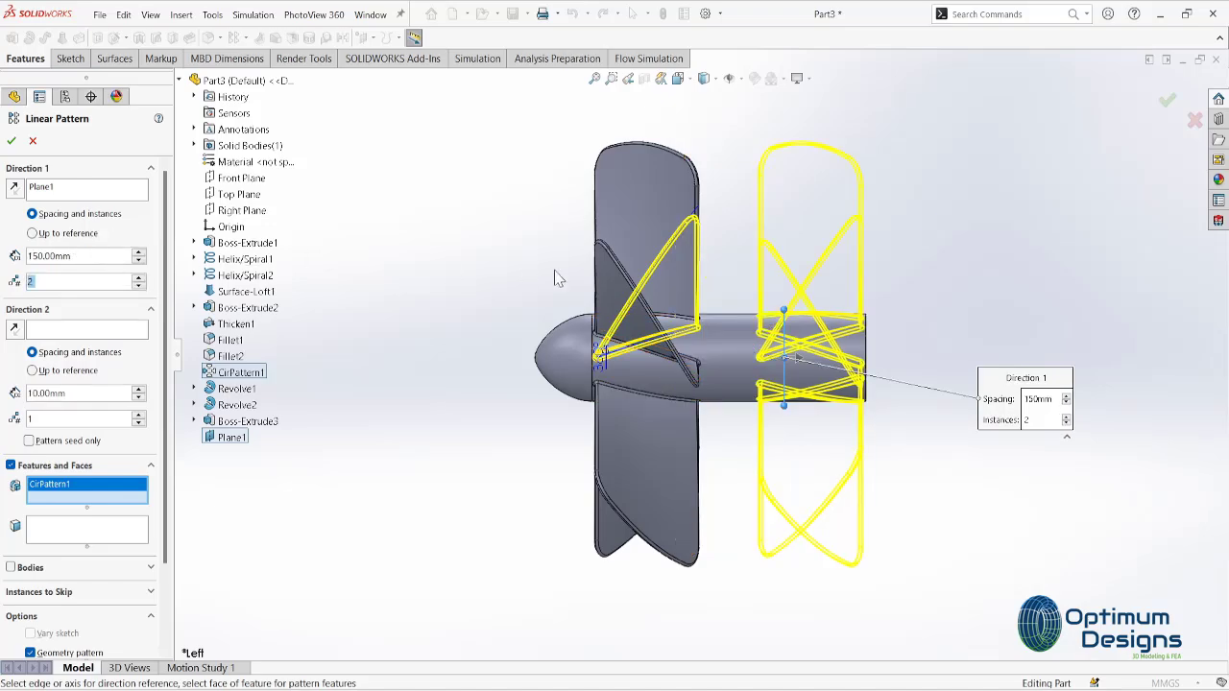
mouse_move(554, 275)
middle_mouse_down()
mouse_move(543, 337)
mouse_move(462, 465)
mouse_move(662, 425)
middle_mouse_up()
key("Return")
- Switch to Left view and start a new sketch on Right Plane
key("ctrl+1")
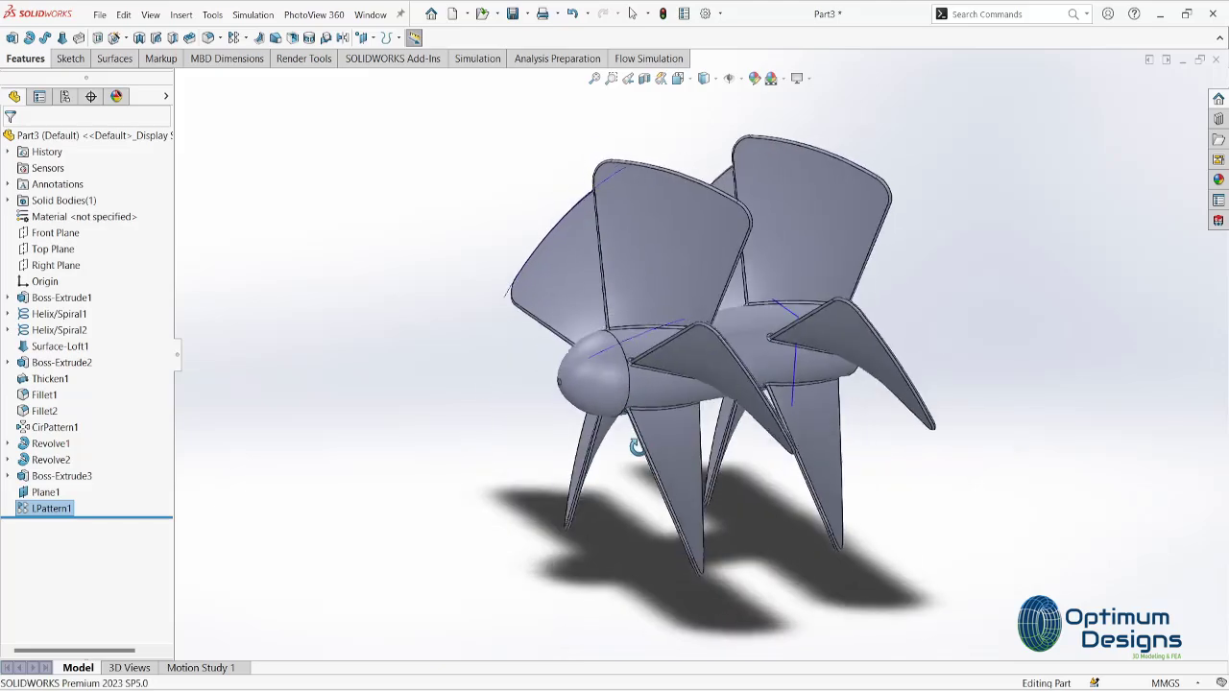
scroll(643, 403, "down", 5)
key("space")
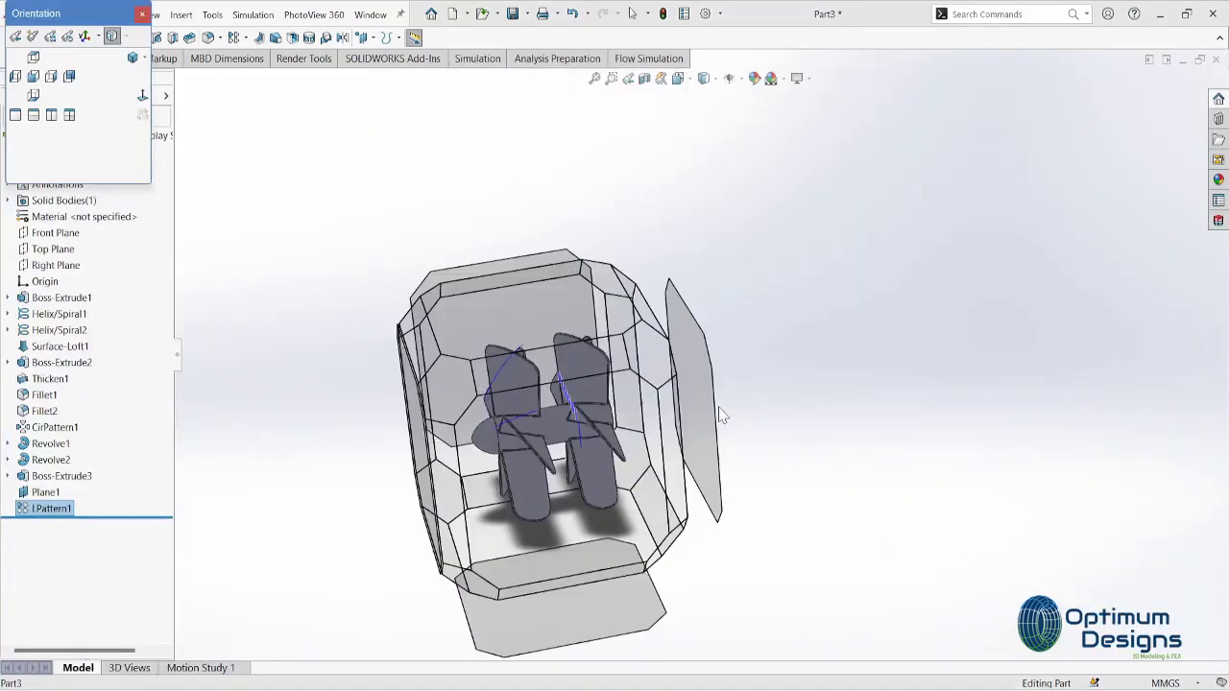
left_click(645, 470)
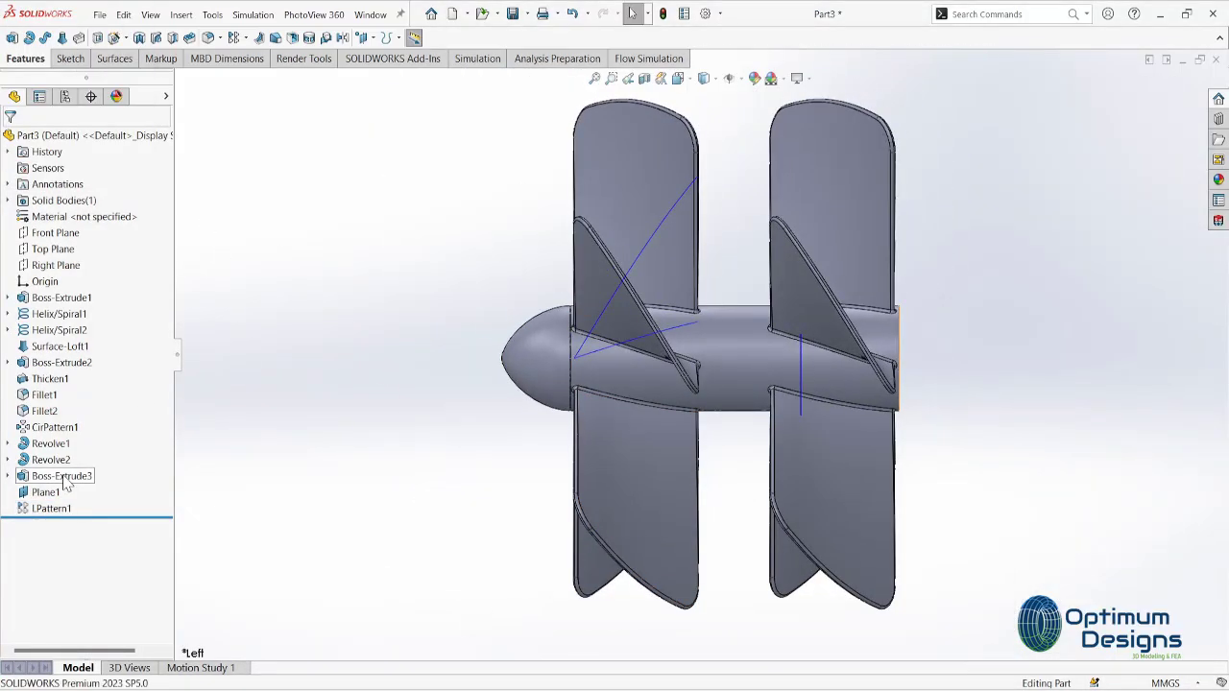
left_click(54, 265)
left_click(96, 250)
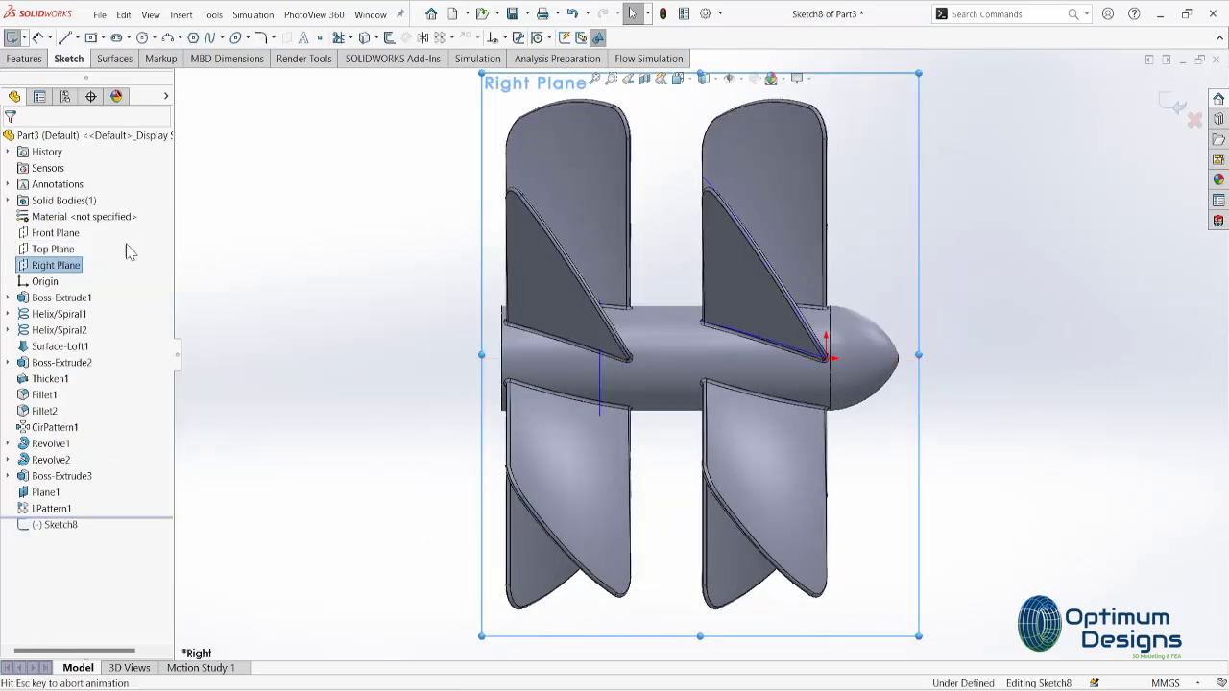
- Draw a centerline along the axis from the hub's rear edge, dimensioned 187.50 mm long
left_click(65, 38)
scroll(821, 343, "up", 4)
left_click(814, 335)
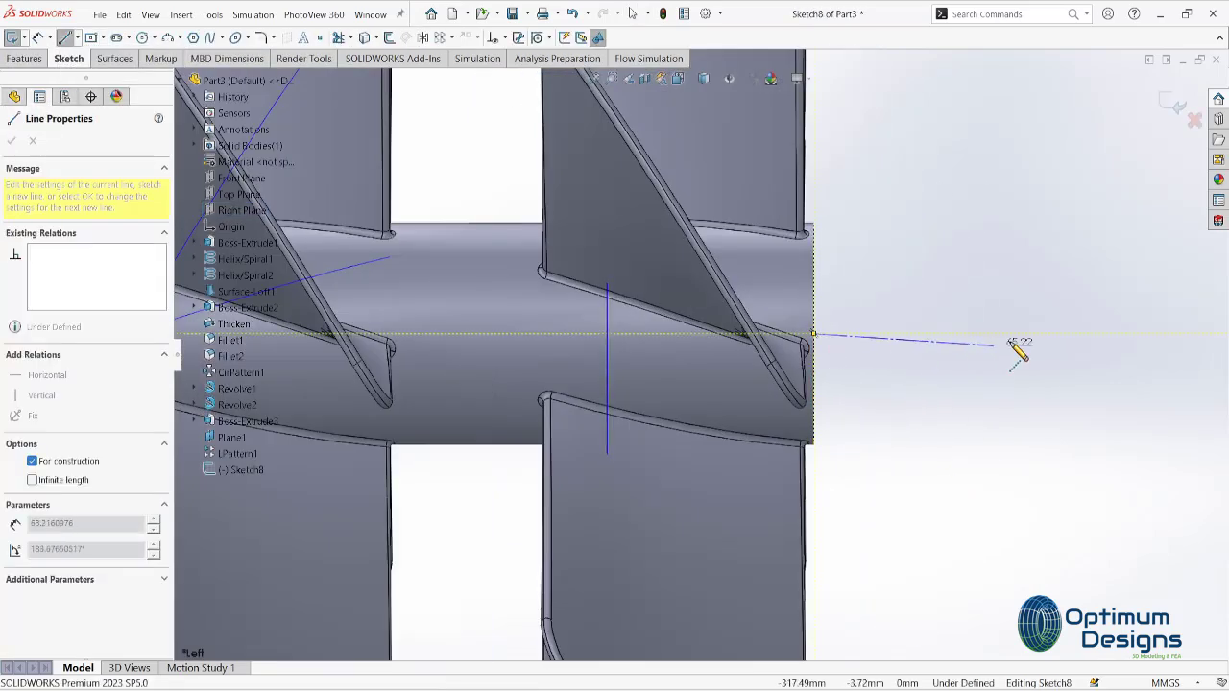
scroll(1018, 350, "down", 3)
left_click(1095, 342)
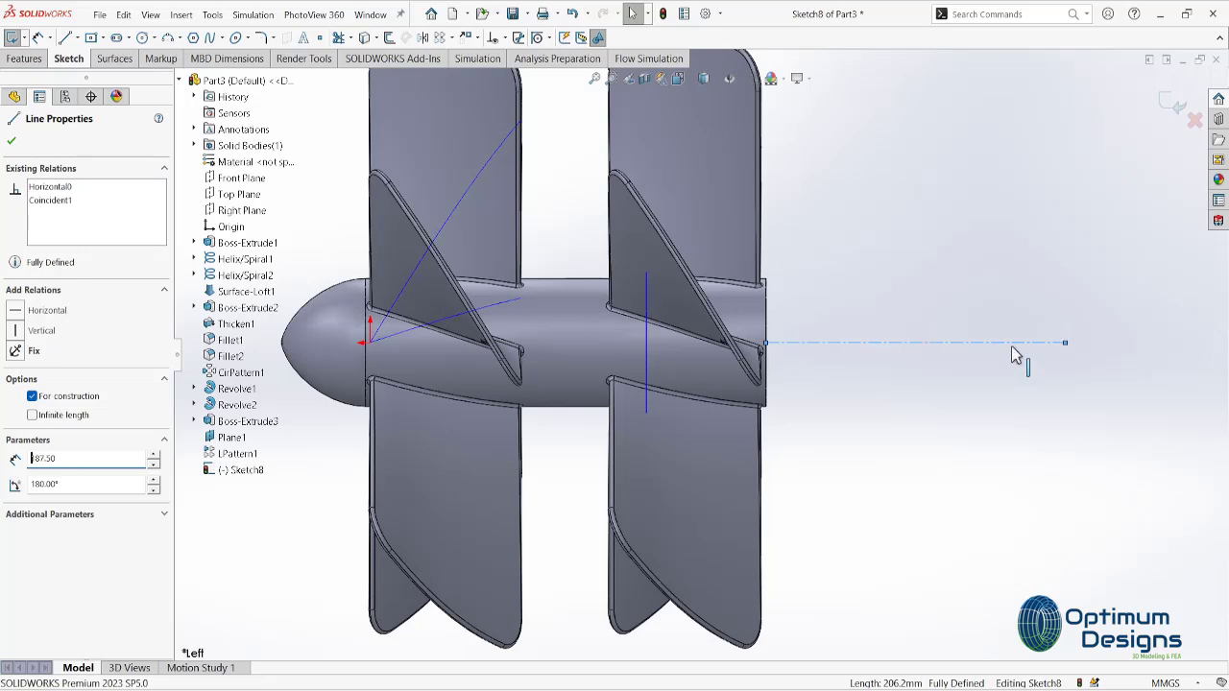
left_click(37, 36)
left_click(940, 346)
left_click(855, 437)
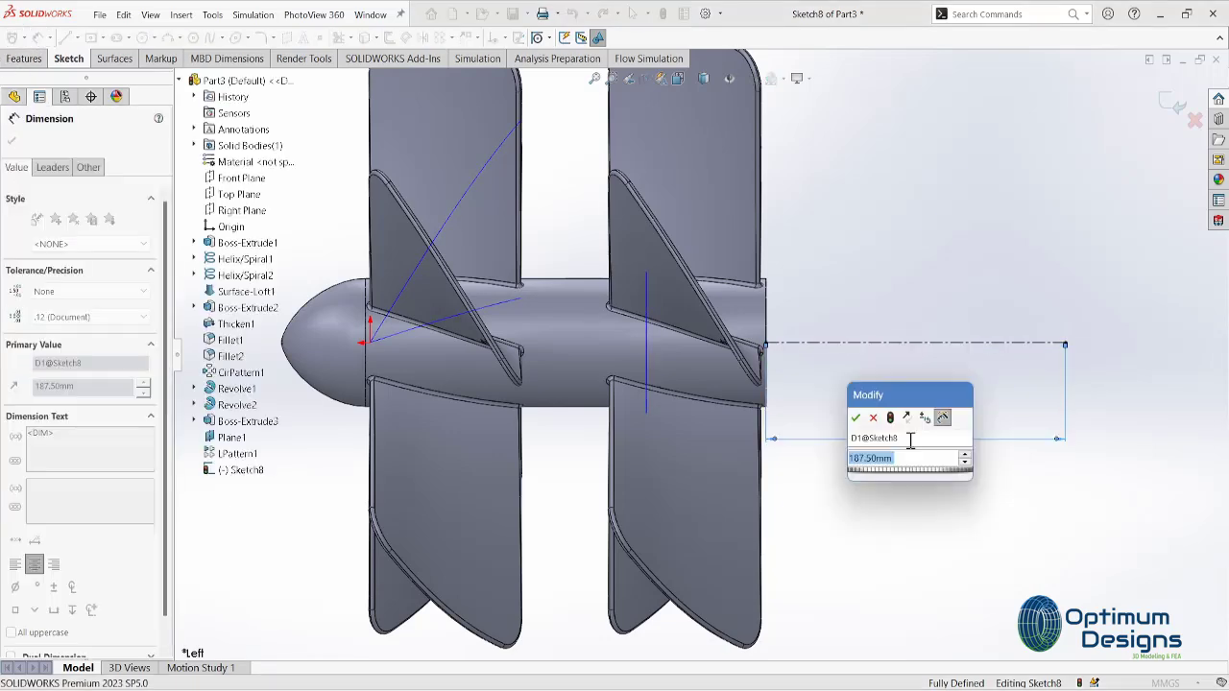
key("Return")
- Sketch a spline from the hub's rear edge to above the centerline's end, with the end offset set to 5.75
scroll(592, 207, "up", 5)
left_click(590, 202)
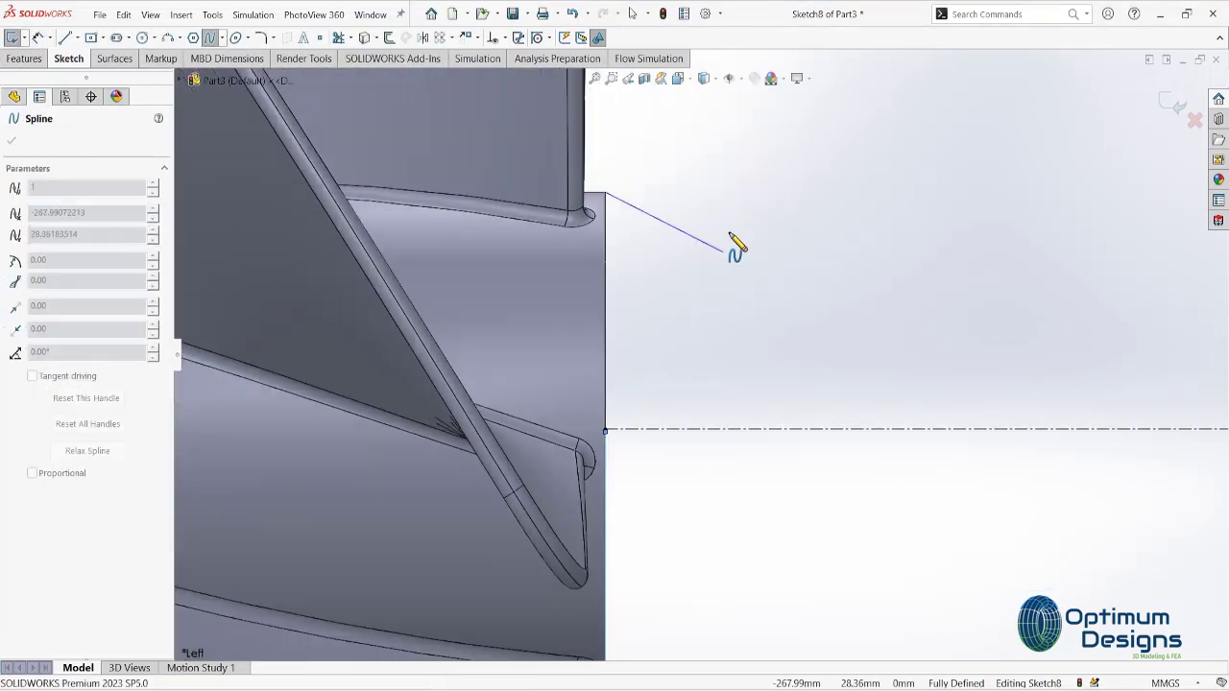
scroll(1029, 347, "down", 5)
scroll(1023, 368, "up", 2)
scroll(979, 372, "up", 2)
double_click(975, 367)
key("Escape")
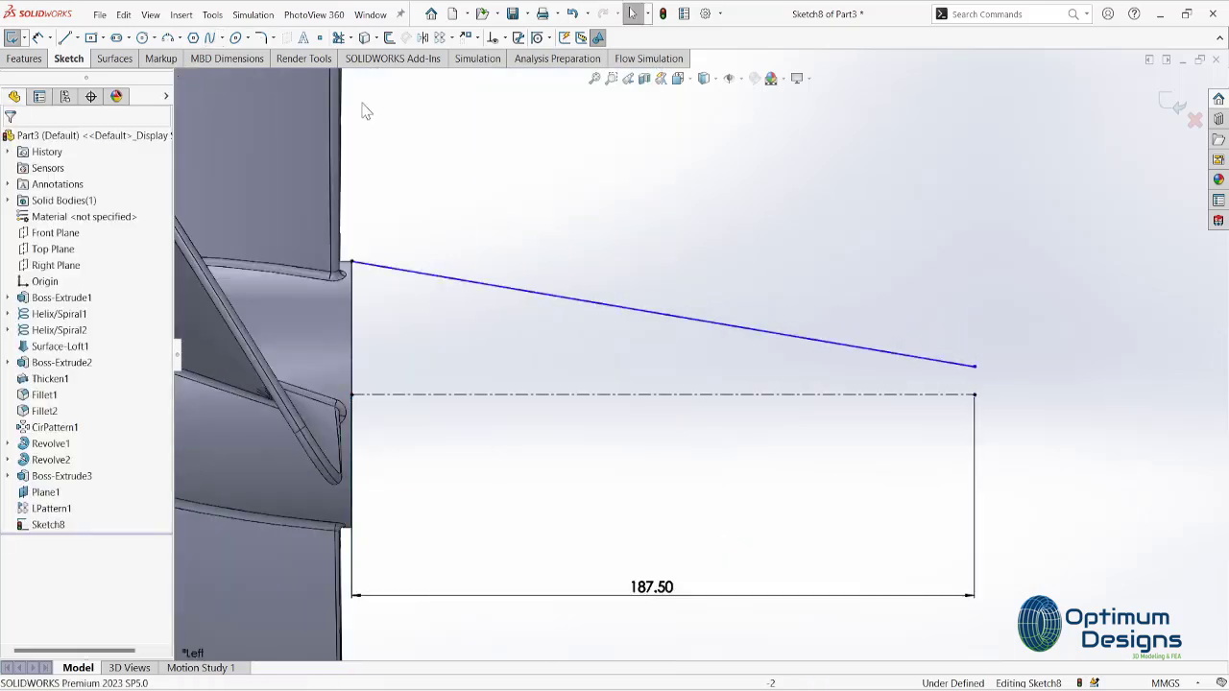
left_click(974, 366)
left_click(1020, 422)
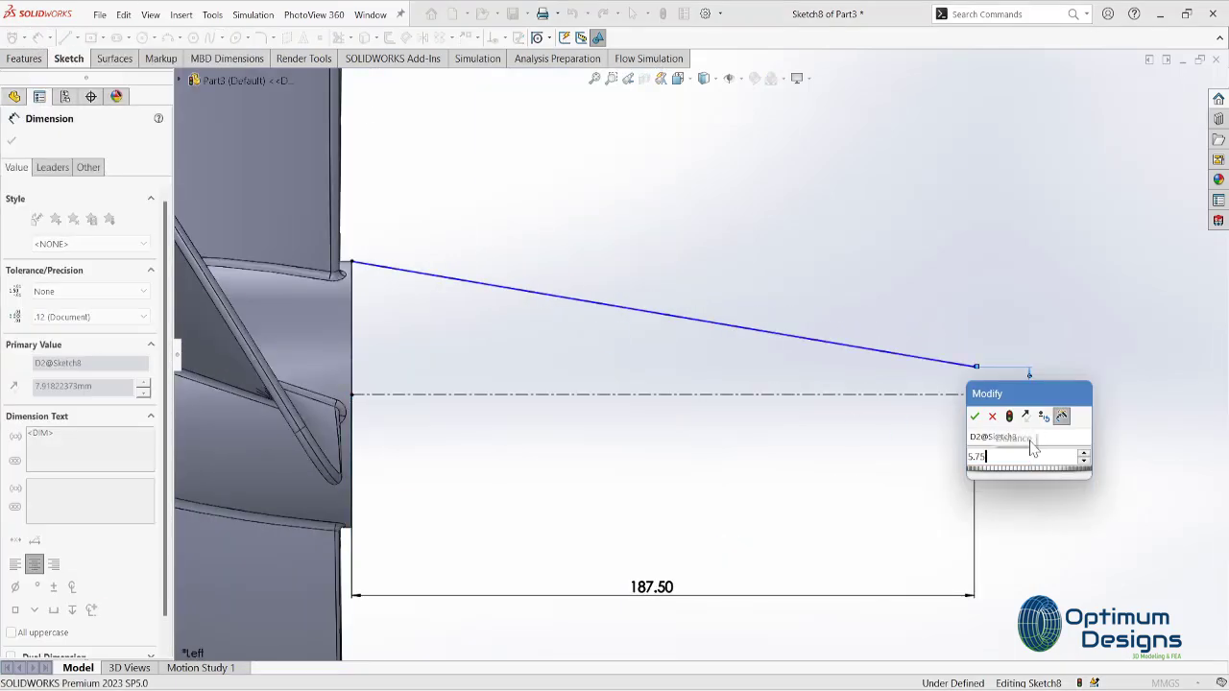
type("5.75")
key("Return")
- Reshape the spline's start and end tangents to smooth the cone's taper
left_click(66, 38)
left_click(351, 262)
left_click(351, 394)
key("Escape")
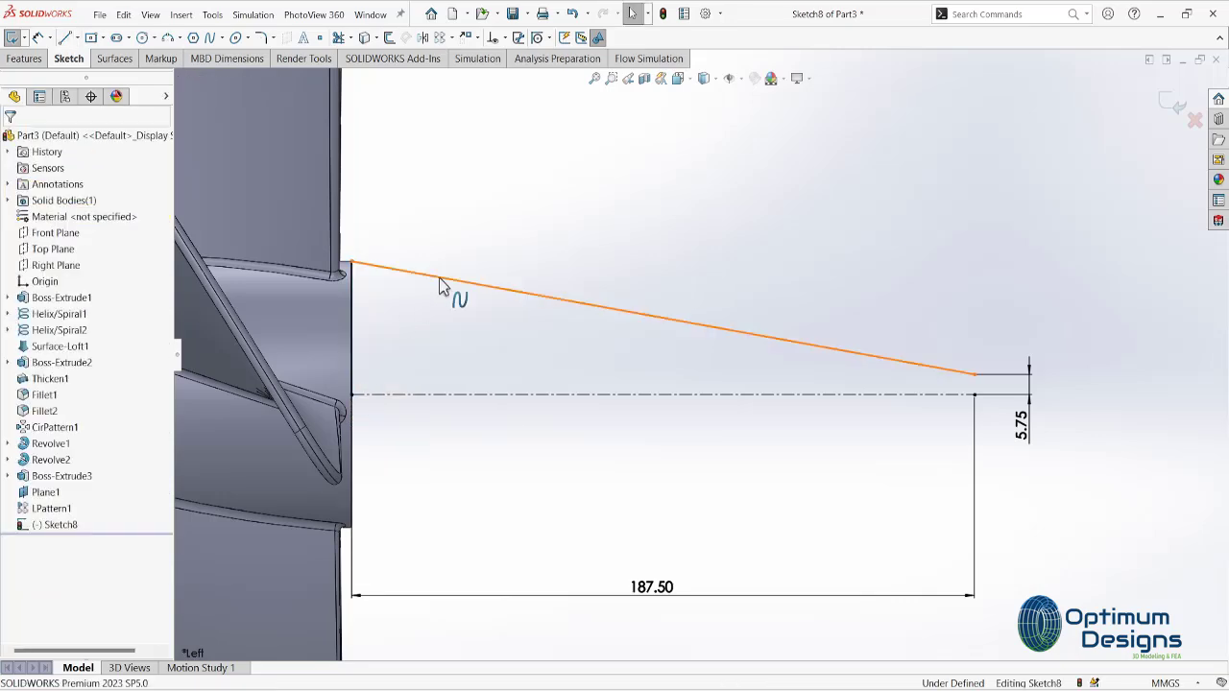
left_click(442, 282)
left_click_drag(540, 309, 548, 282)
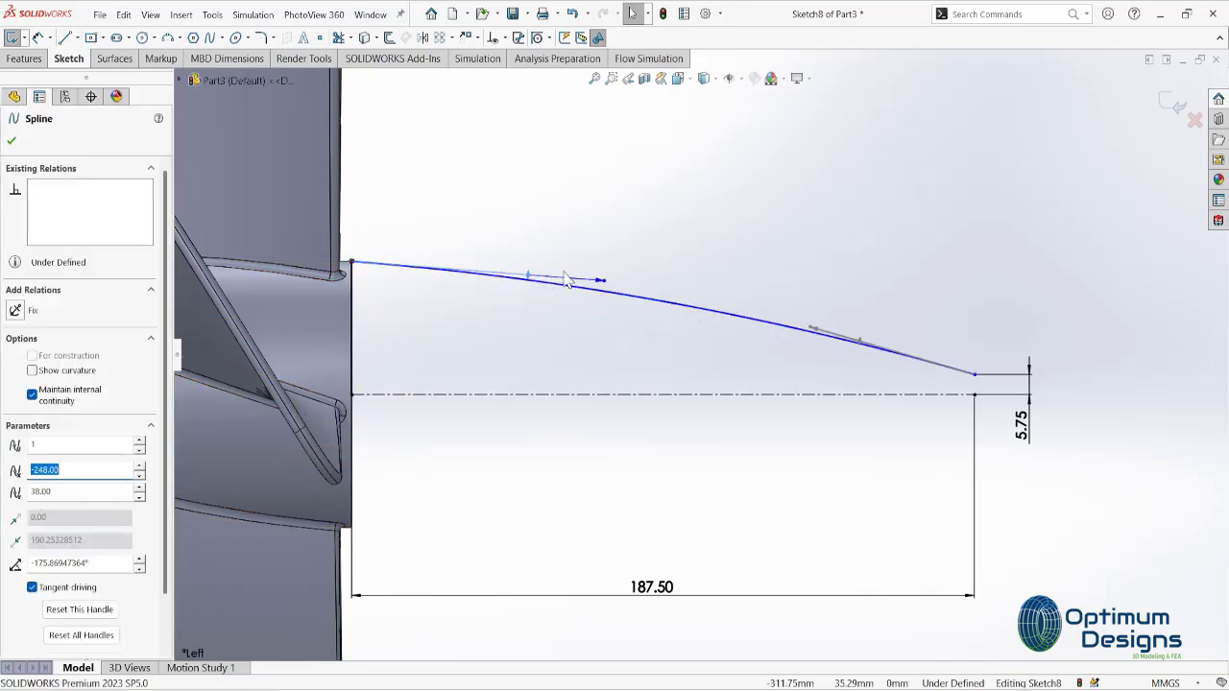
left_click(527, 275)
scroll(755, 331, "down", 3)
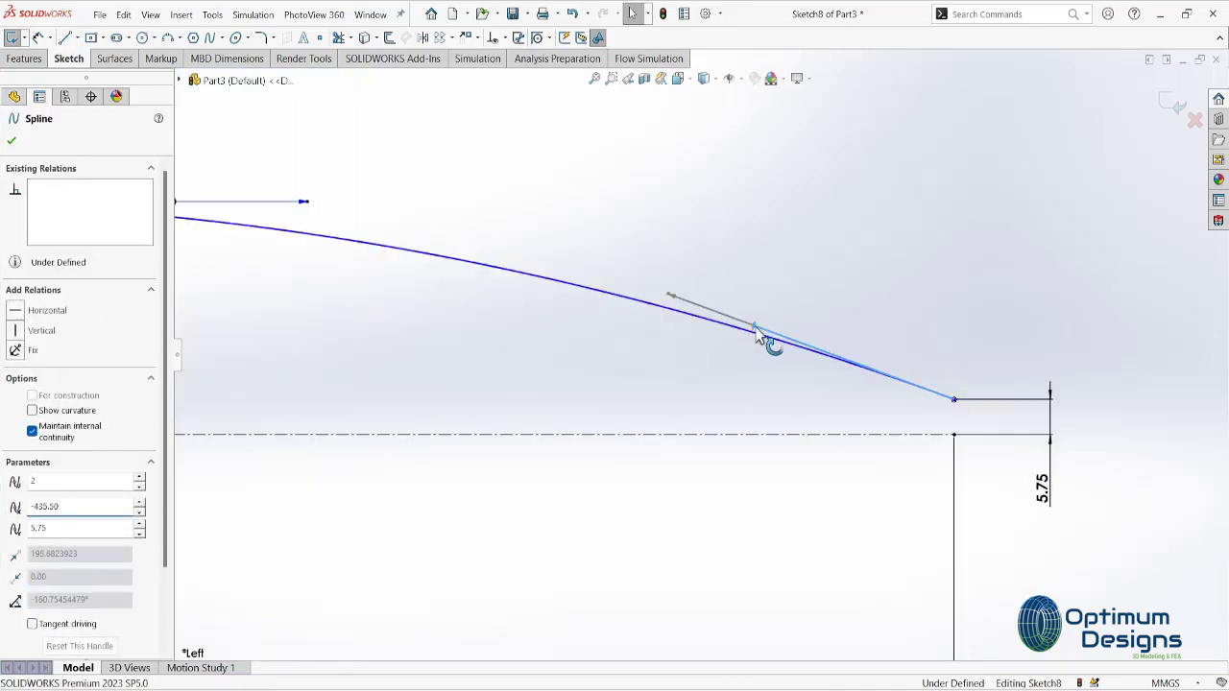
left_click(735, 329)
mouse_move(719, 320)
left_mouse_down()
mouse_move(828, 346)
mouse_move(852, 364)
left_mouse_up()
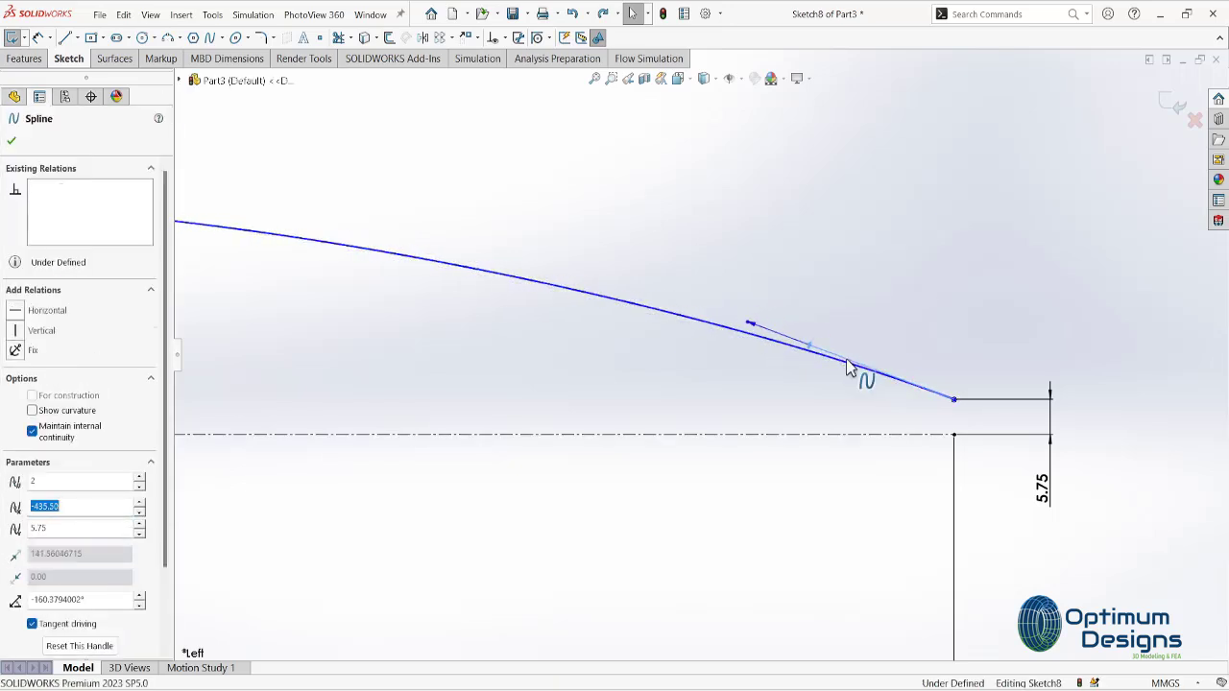
scroll(563, 357, "up", 3)
scroll(672, 374, "up", 2)
- Close the profile down to the axis and revolve it into the tail cone
key("l")
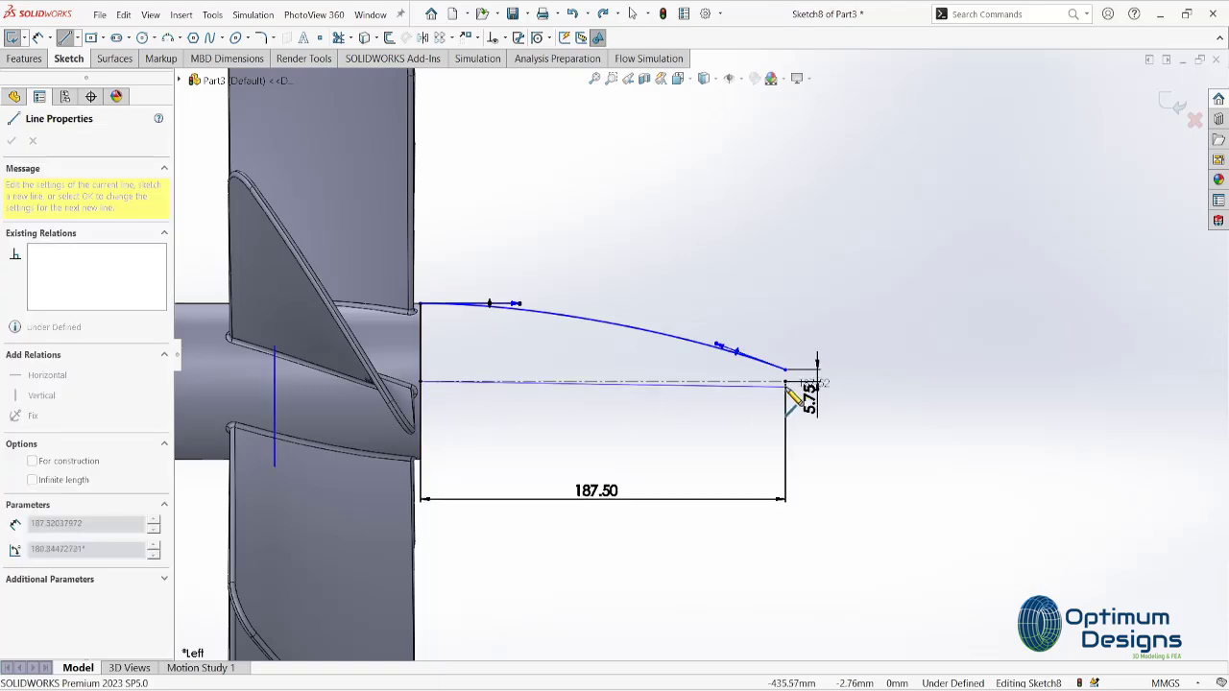
left_click(787, 385)
left_click(24, 58)
left_click(29, 37)
key("Return")
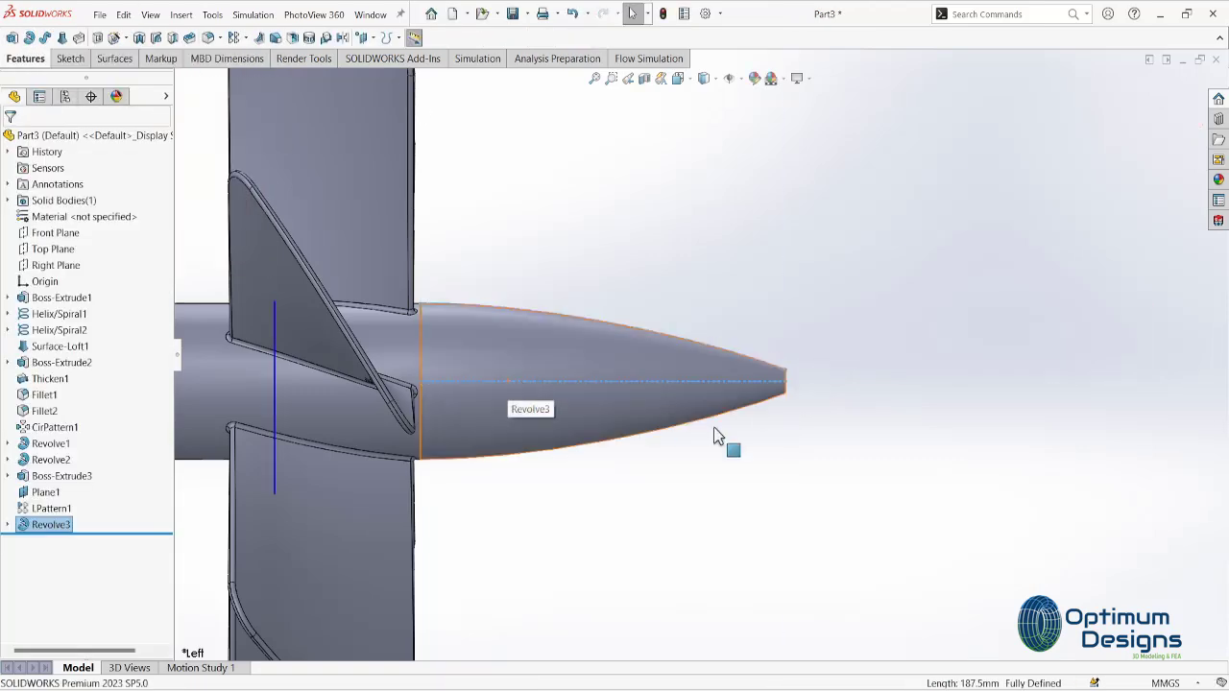
- On a new Right Plane sketch, draw a vertical line across the cone's tip and a 3-point arc bulging beyond it
left_click(56, 265)
right_click(55, 265)
left_click(118, 241)
key("l")
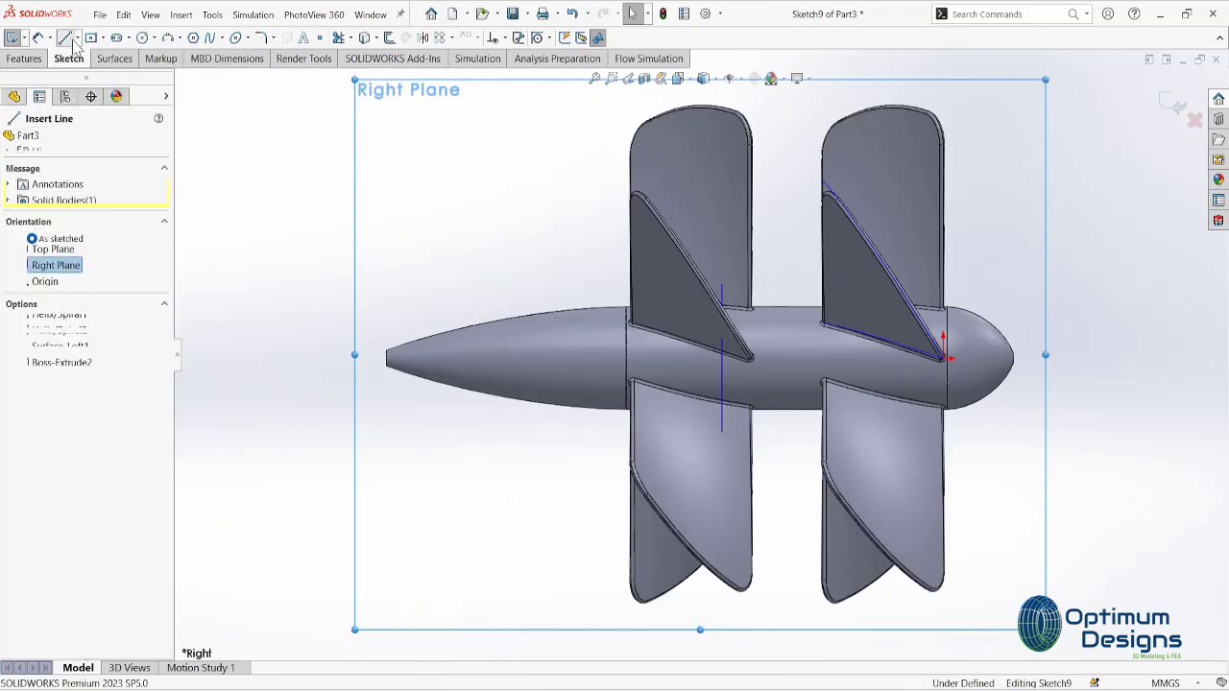
scroll(611, 441, "down", 5)
left_click_drag(604, 432, 605, 516)
right_click(610, 520)
left_click(637, 529)
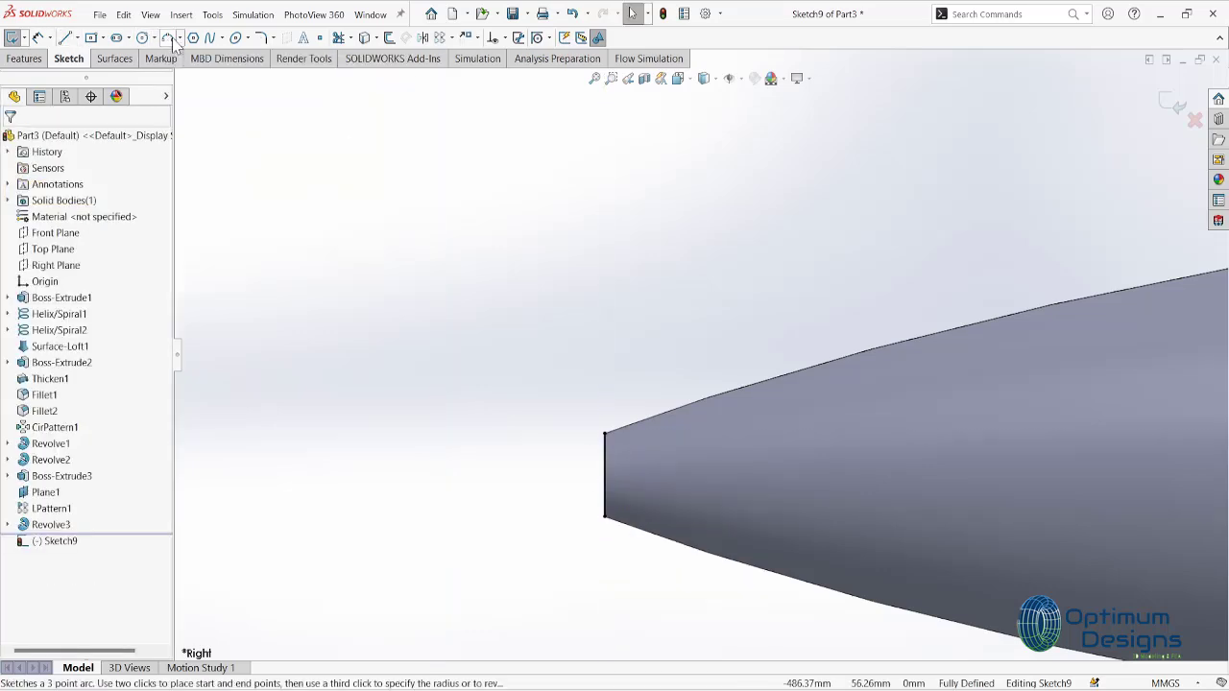
key("a")
left_click(604, 516)
scroll(560, 486, "down", 3)
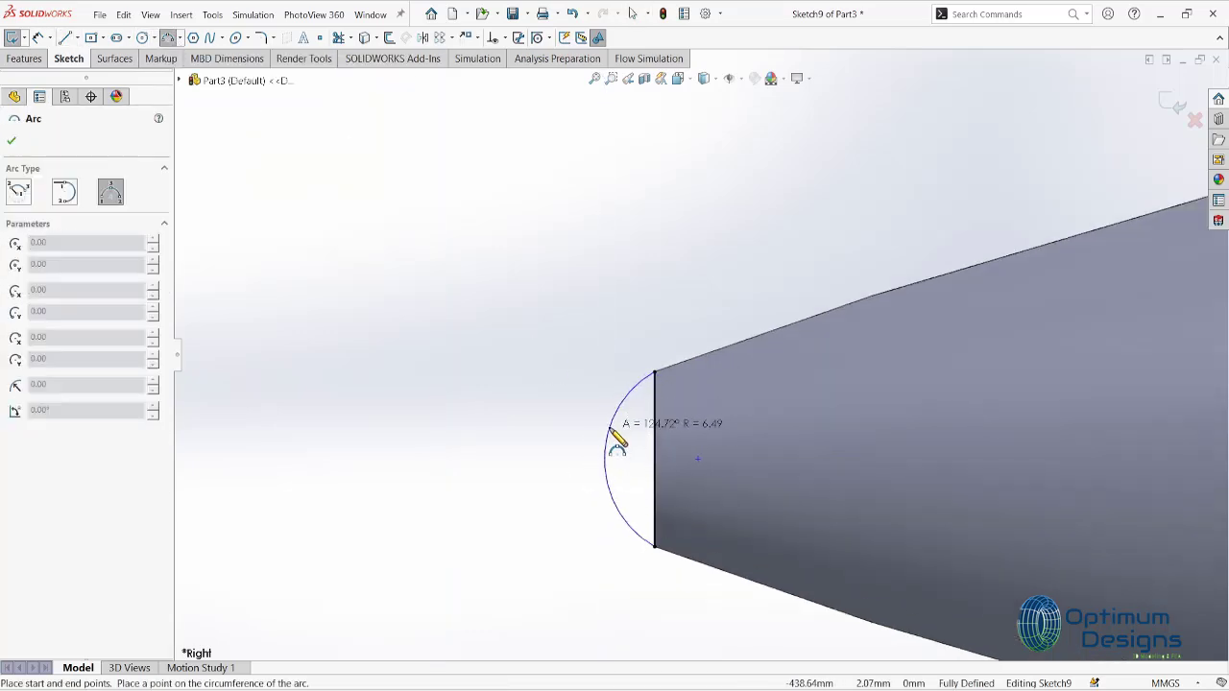
left_click(609, 428)
- Add an axis line, trim the arc's upper half, and revolve the quarter-dome cap onto the tip
left_click(81, 56)
key("Escape")
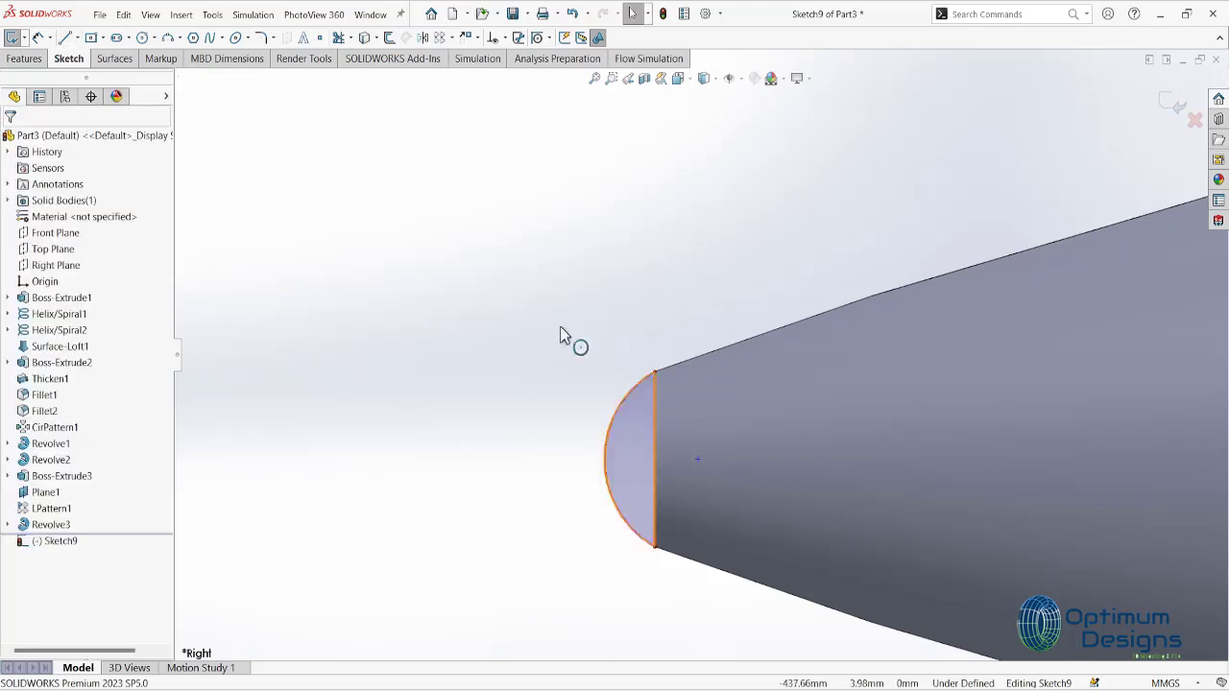
key("l")
left_click_drag(603, 459, 654, 459)
left_click(338, 38)
left_click_drag(591, 399, 665, 423)
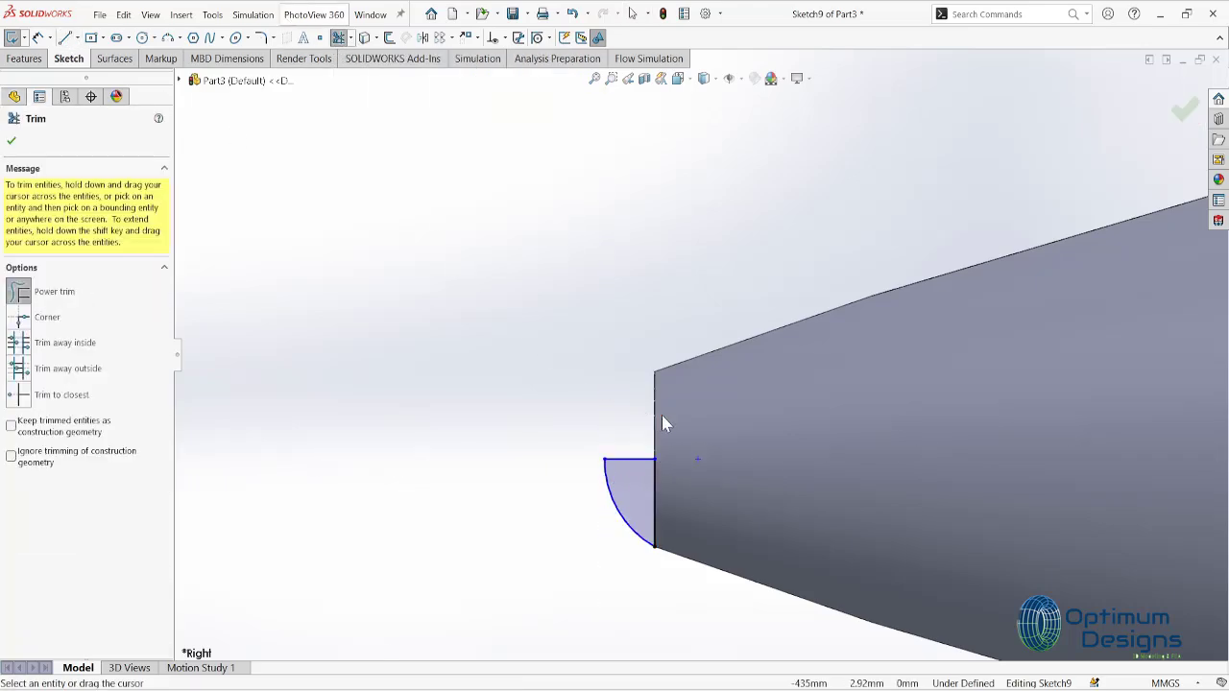
left_click(24, 59)
left_click(39, 37)
left_click(632, 456)
key("Return")
key("f")
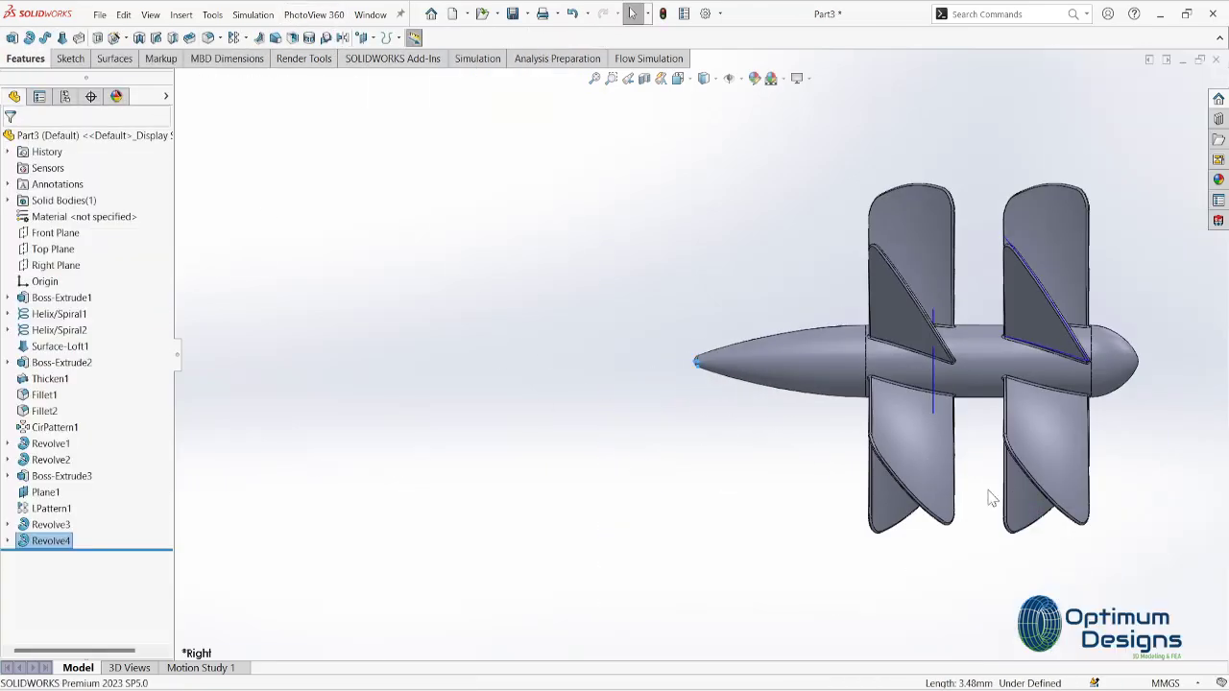
key("space")
left_click(515, 362)
- Create reference Plane2 from a hub edge and view it head-on
right_click(38, 492)
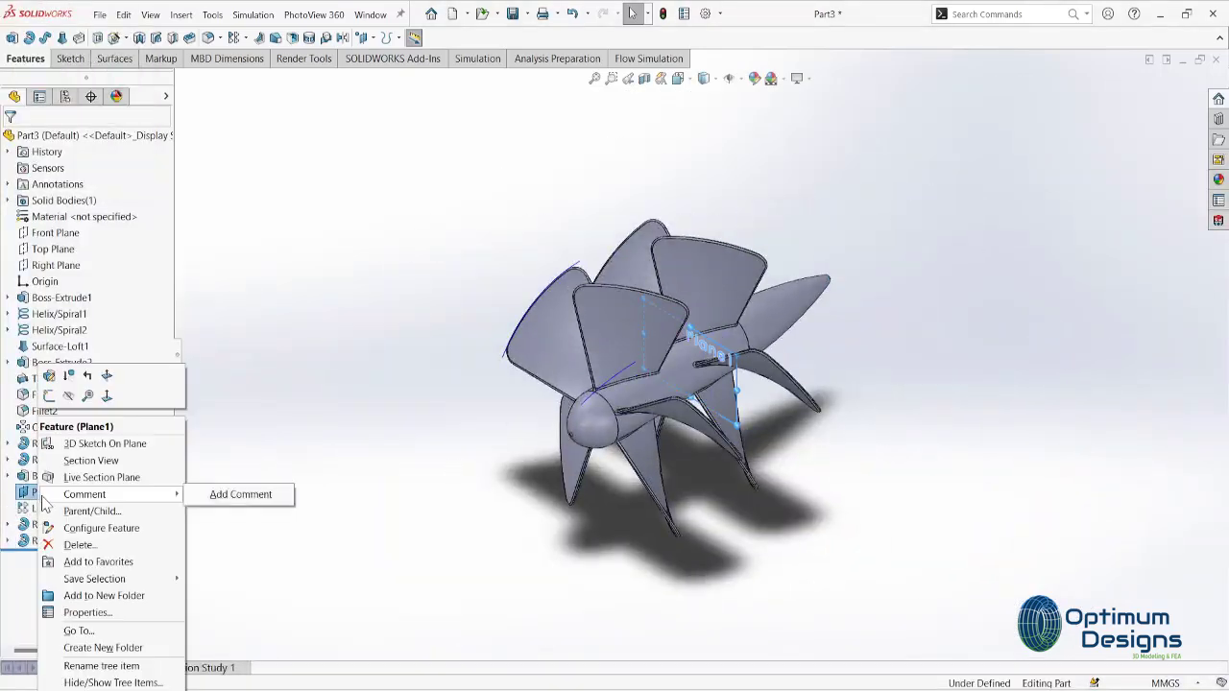
left_click(181, 14)
left_click(364, 200)
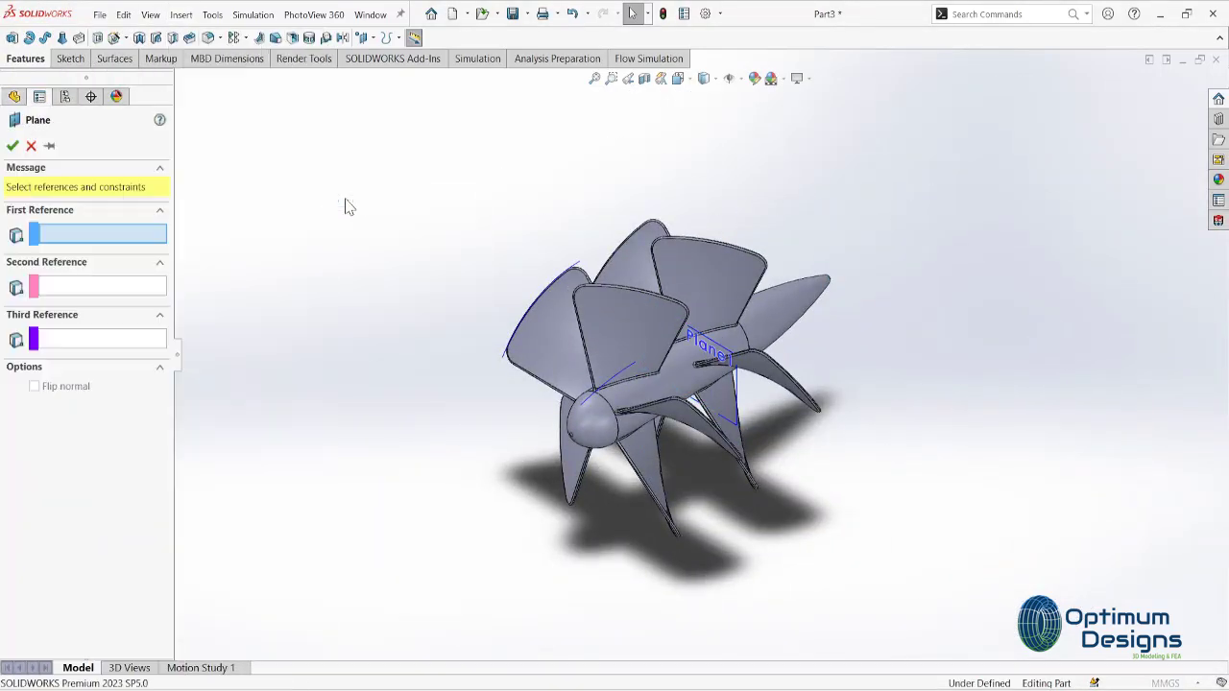
scroll(659, 411, "down", 4)
left_click(643, 405)
right_click(23, 557)
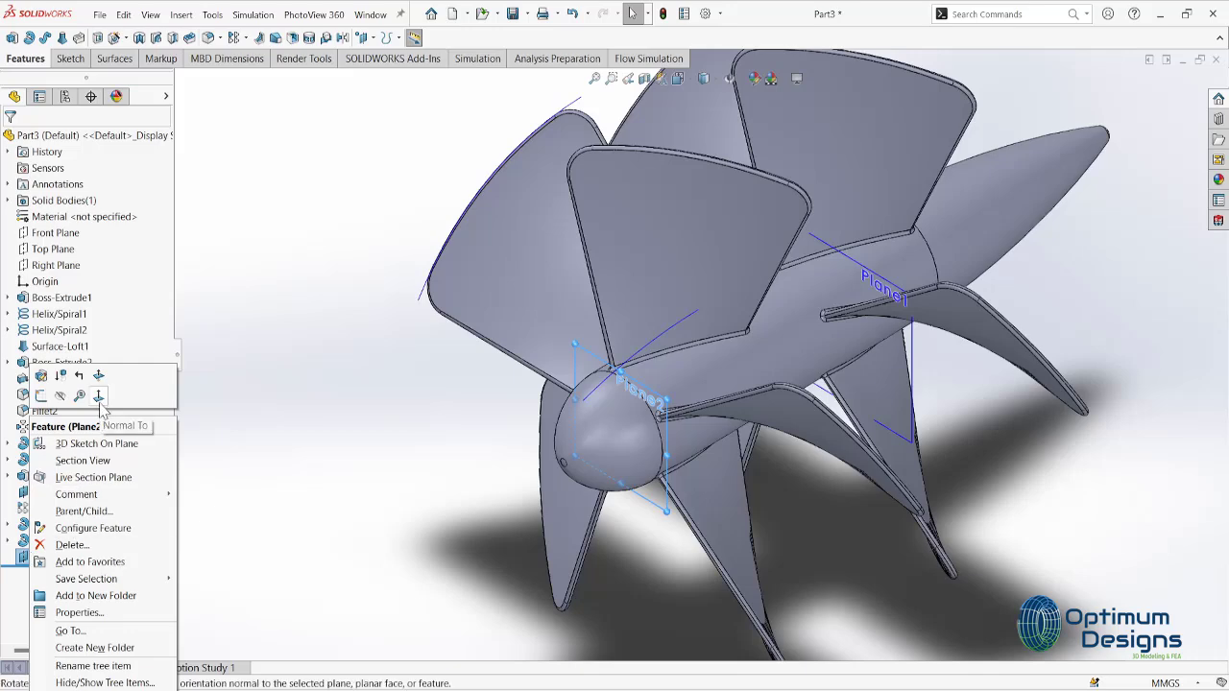
left_click(98, 396)
right_click(45, 556)
left_click(98, 395)
- Sketch a circle on Plane2 centred on the origin with a 195.75 radius
left_click(68, 58)
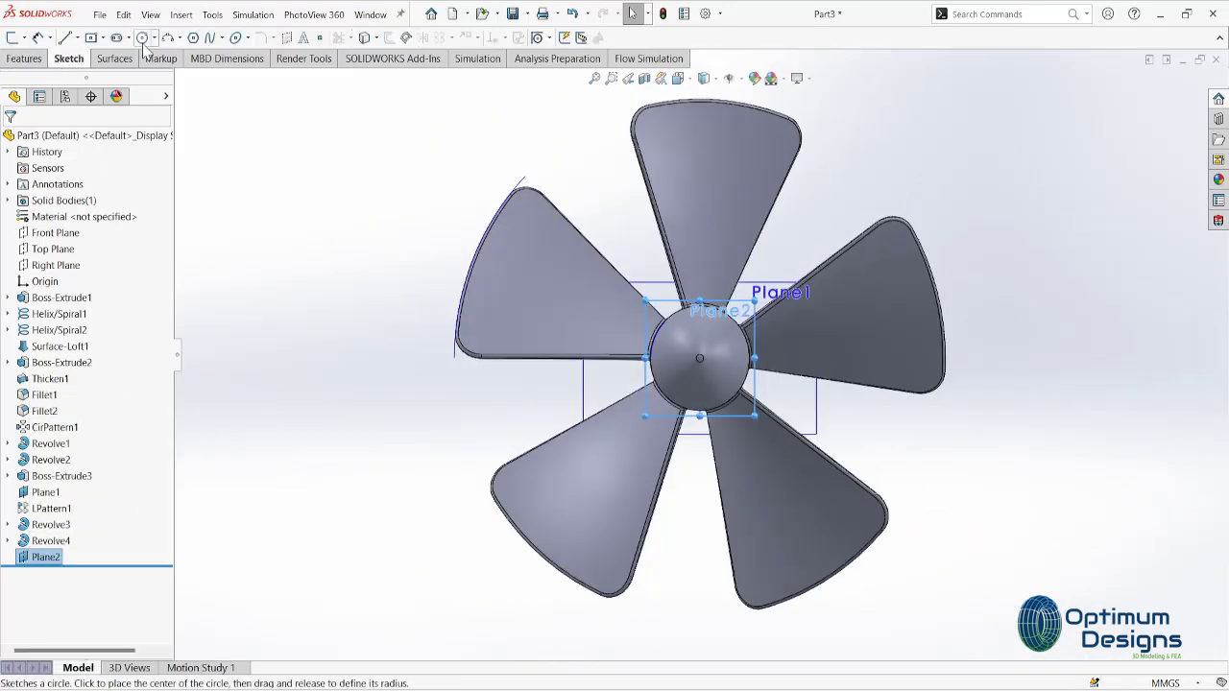
left_click(143, 40)
left_click(700, 358)
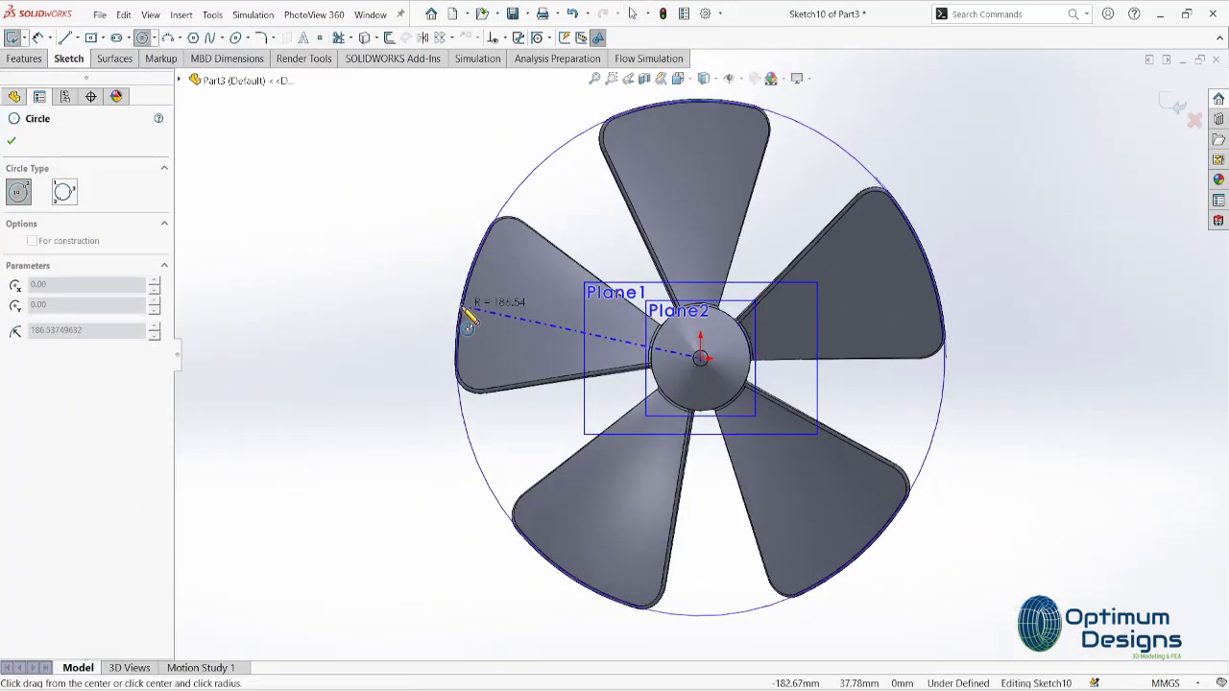
left_click(445, 338)
type("195.75")
key("Return")
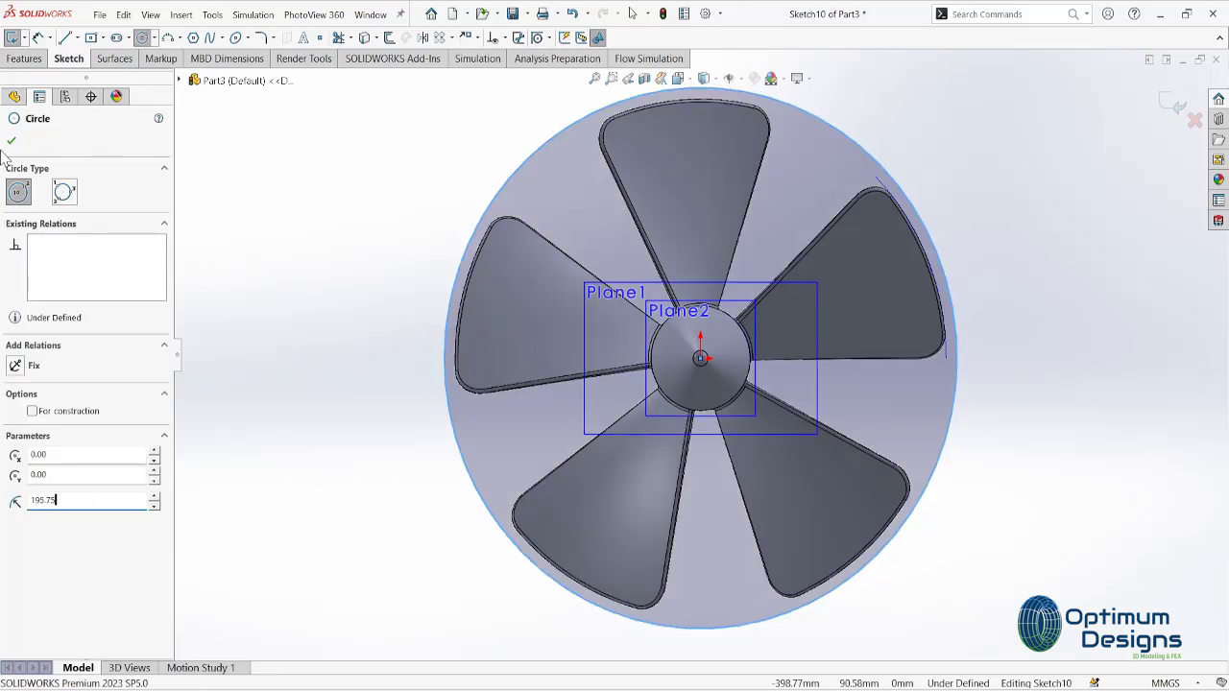
left_click(12, 141)
left_click(240, 279)
key("Return")
- Extrude the circle into a cylinder about 101 mm deep around the front blade stage
middle_click_drag(537, 365, 622, 373)
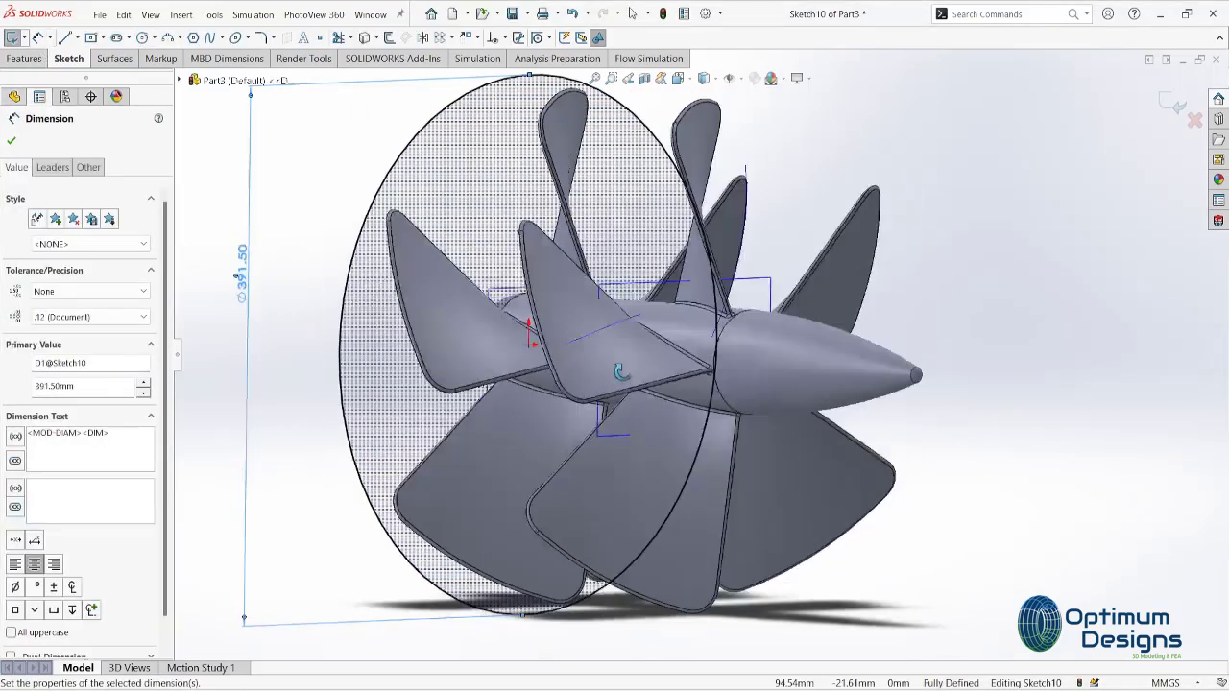
key("ctrl+3")
left_click(14, 38)
scroll(629, 392, "up", 3)
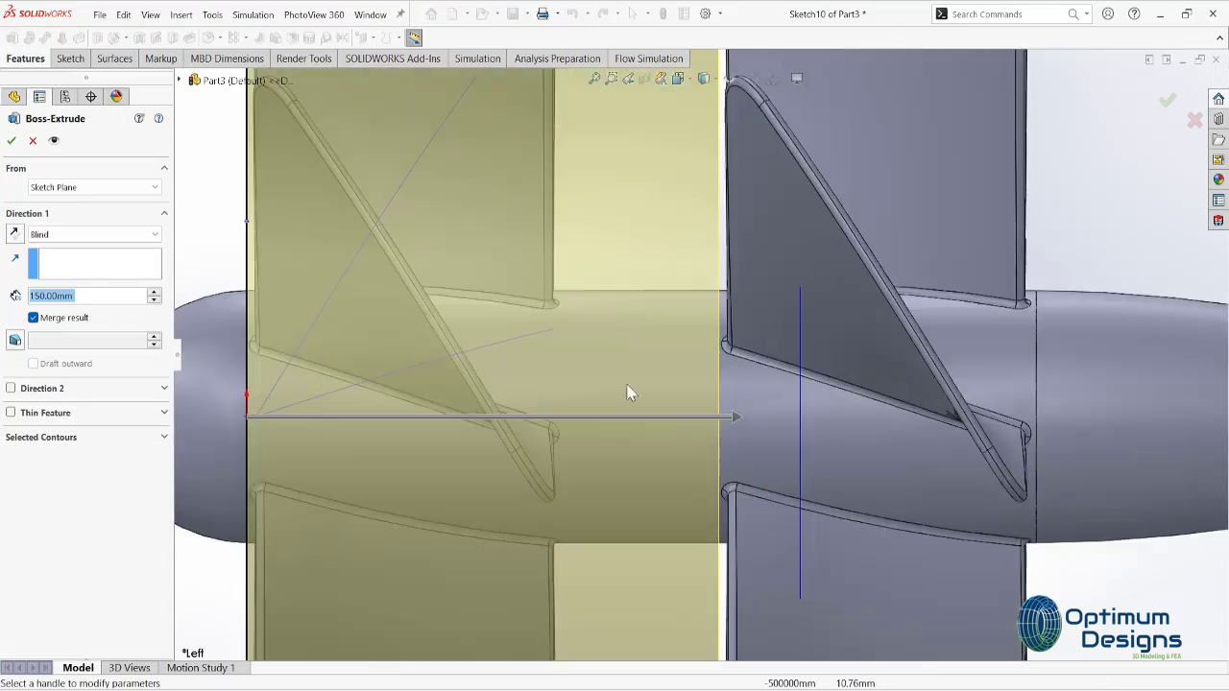
type("75")
key("Return")
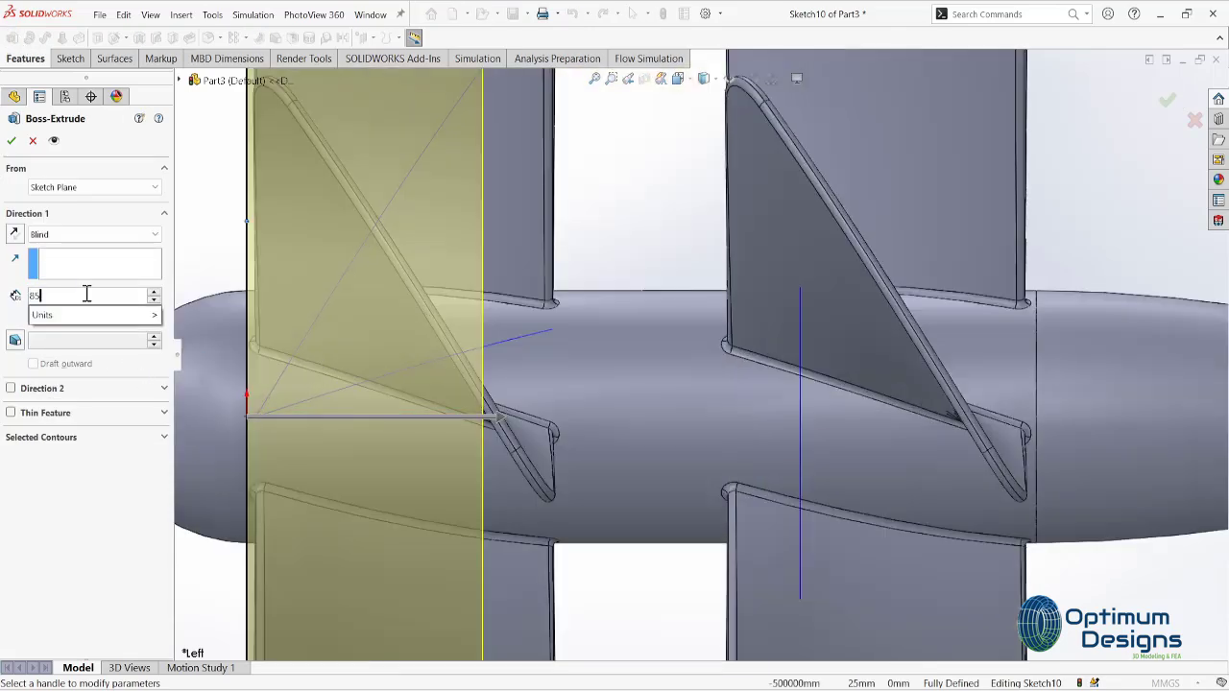
key("Return")
left_click_drag(531, 422, 568, 431)
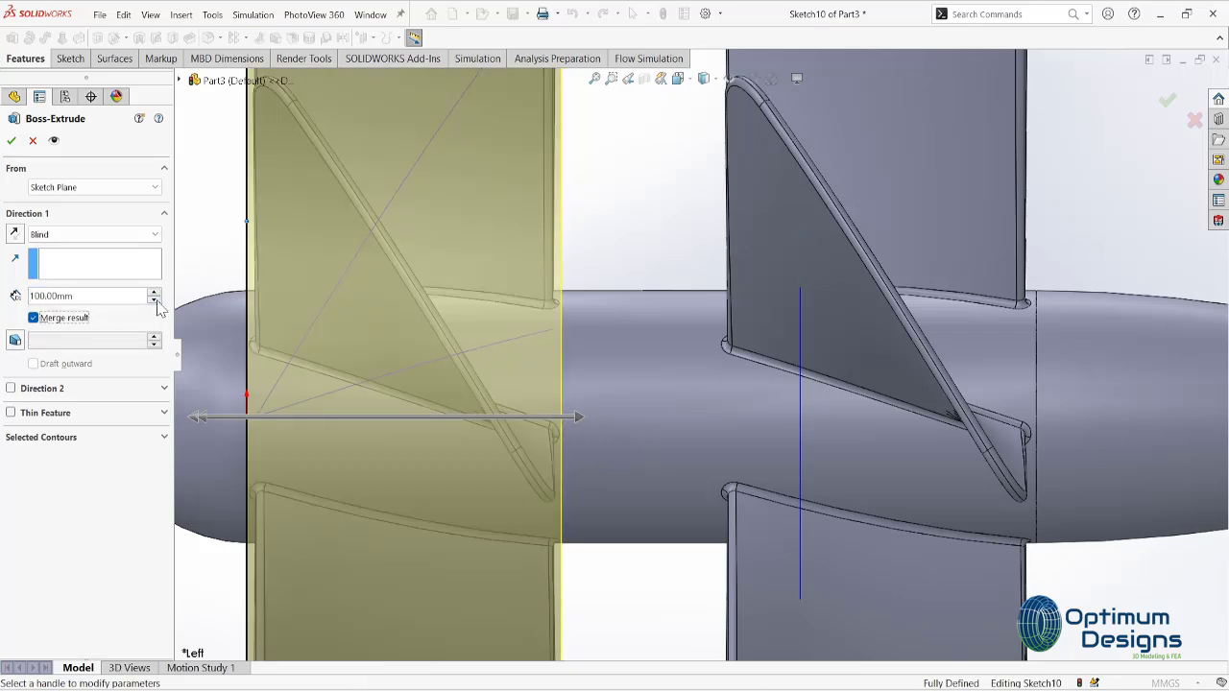
- Rename the Boss-Extrude4 feature to Rotating Region
left_click(11, 140)
right_click(58, 573)
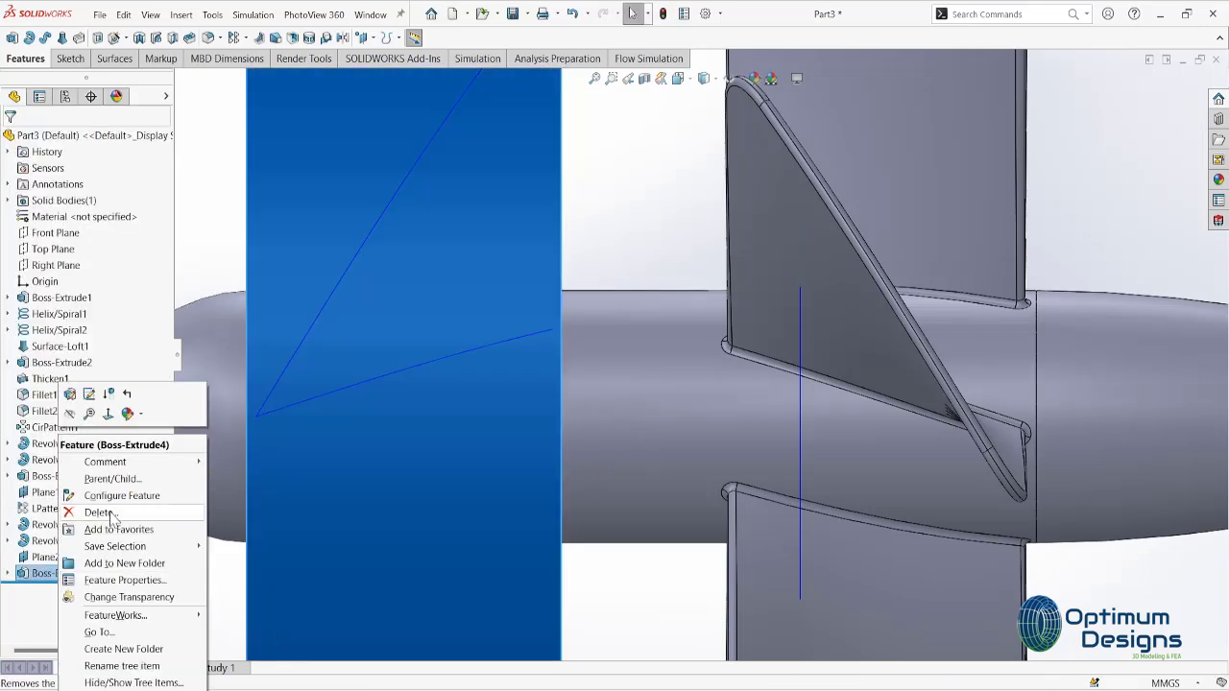
left_click(138, 582)
type("Rotating Region")
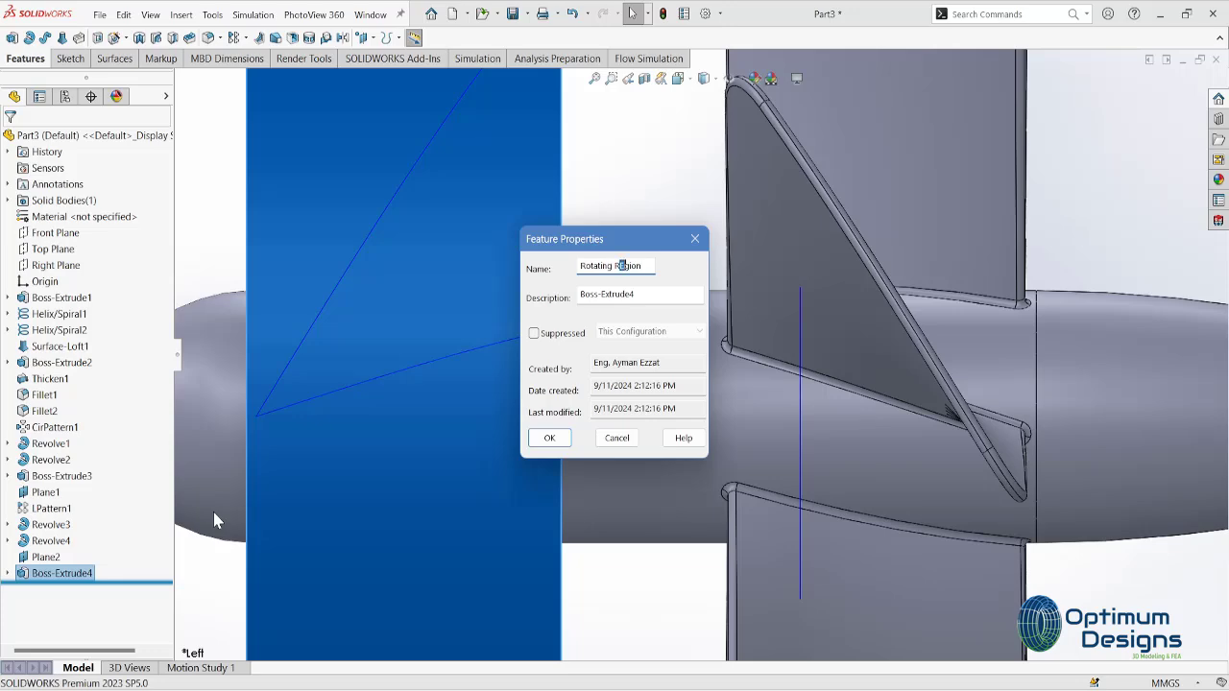
left_click(549, 438)
right_click(96, 579)
scroll(645, 531, "up", 3)
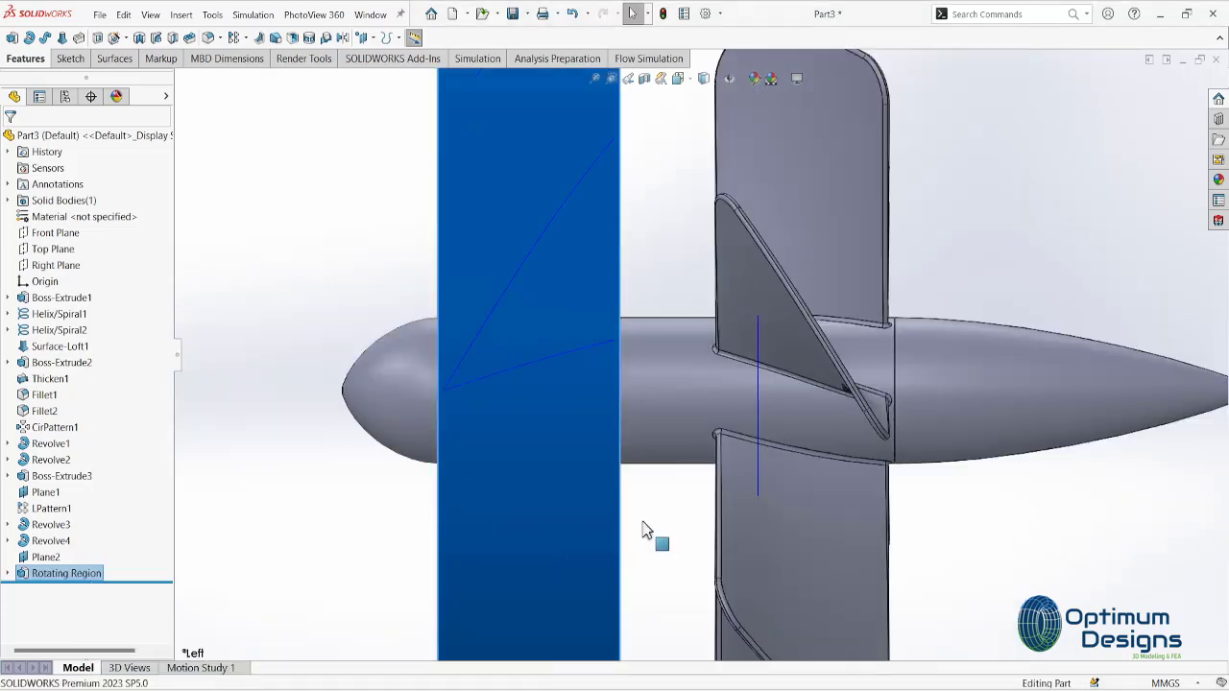
scroll(645, 531, "up", 5)
right_click(58, 573)
left_click(104, 472)
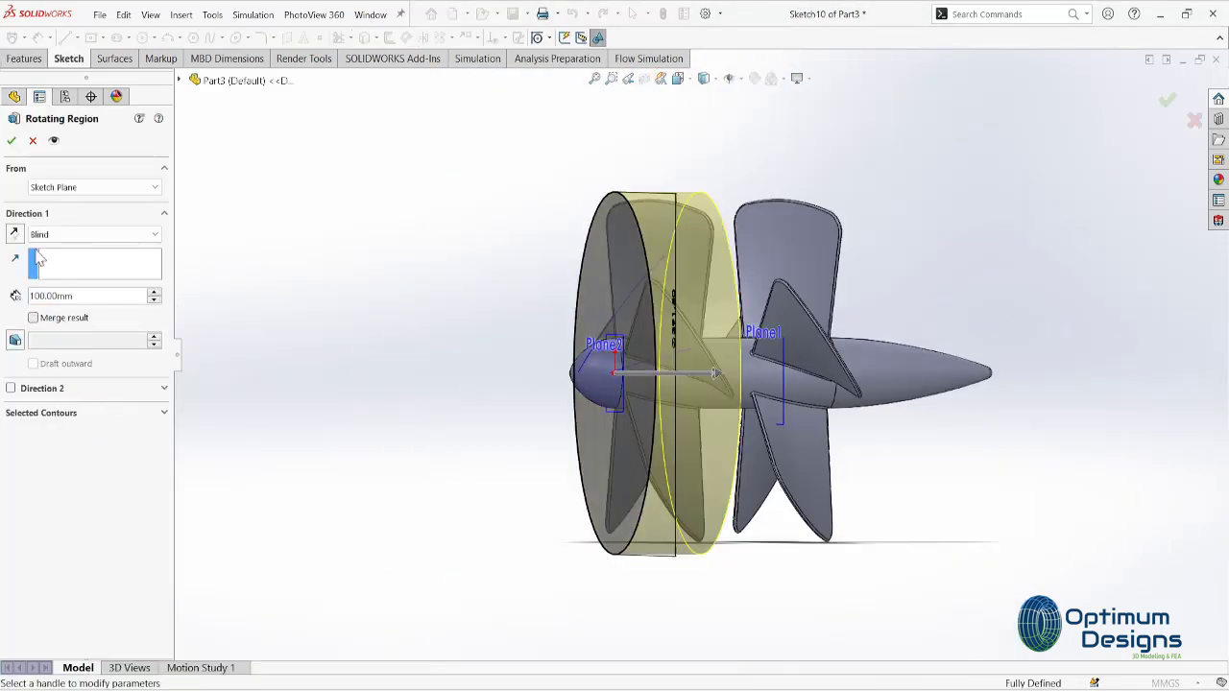
left_click(11, 140)
- Check the solid bodies and save the part as Fan Assembly-Equipment_1
left_click(7, 200)
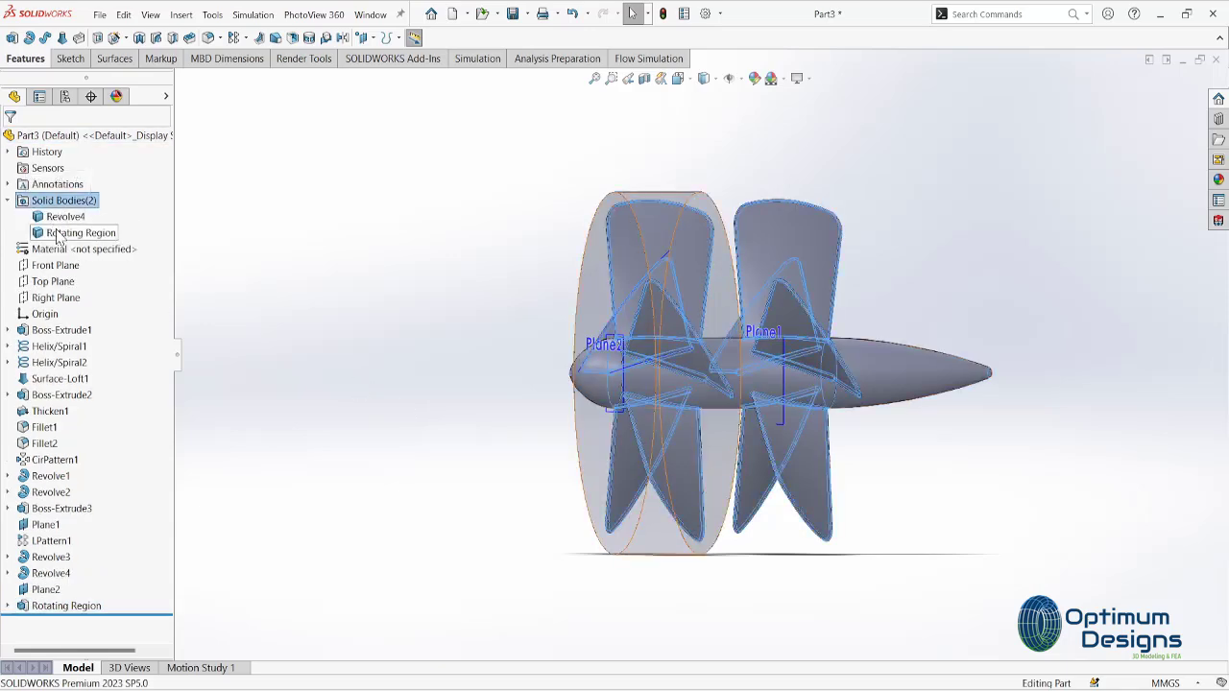
middle_click_drag(363, 518, 438, 316)
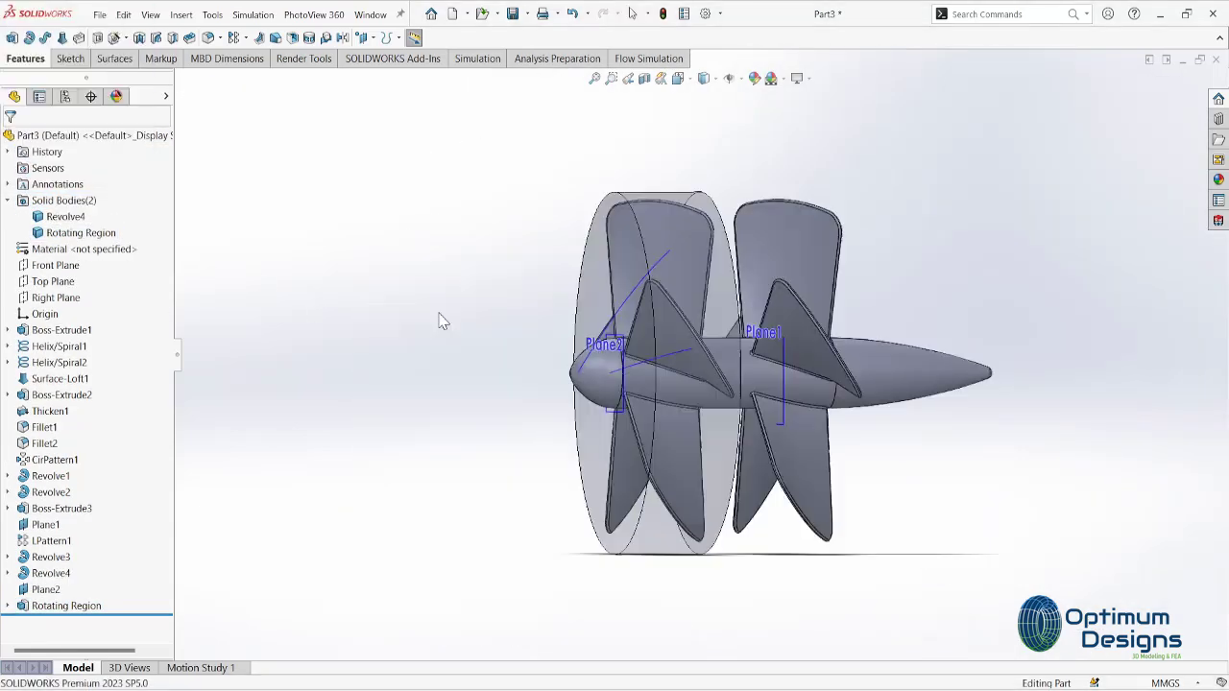
key("ctrl+s")
type("Fa")
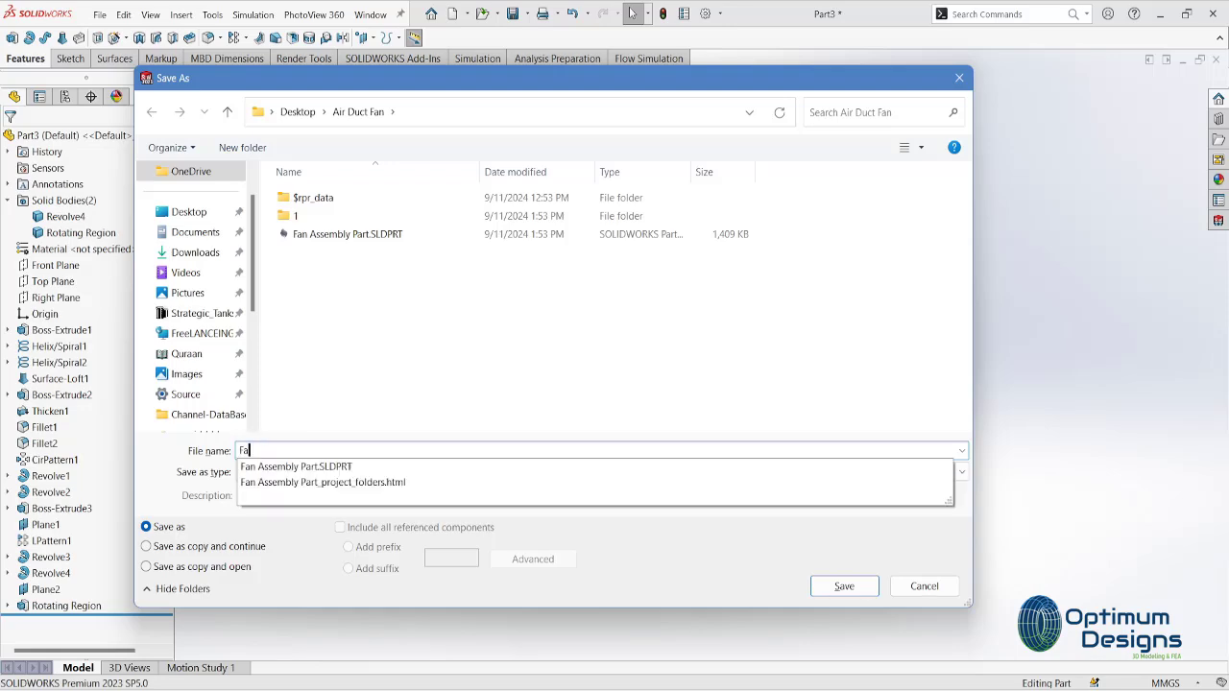
type("n Assembly-Equipment_1")
key("Return")
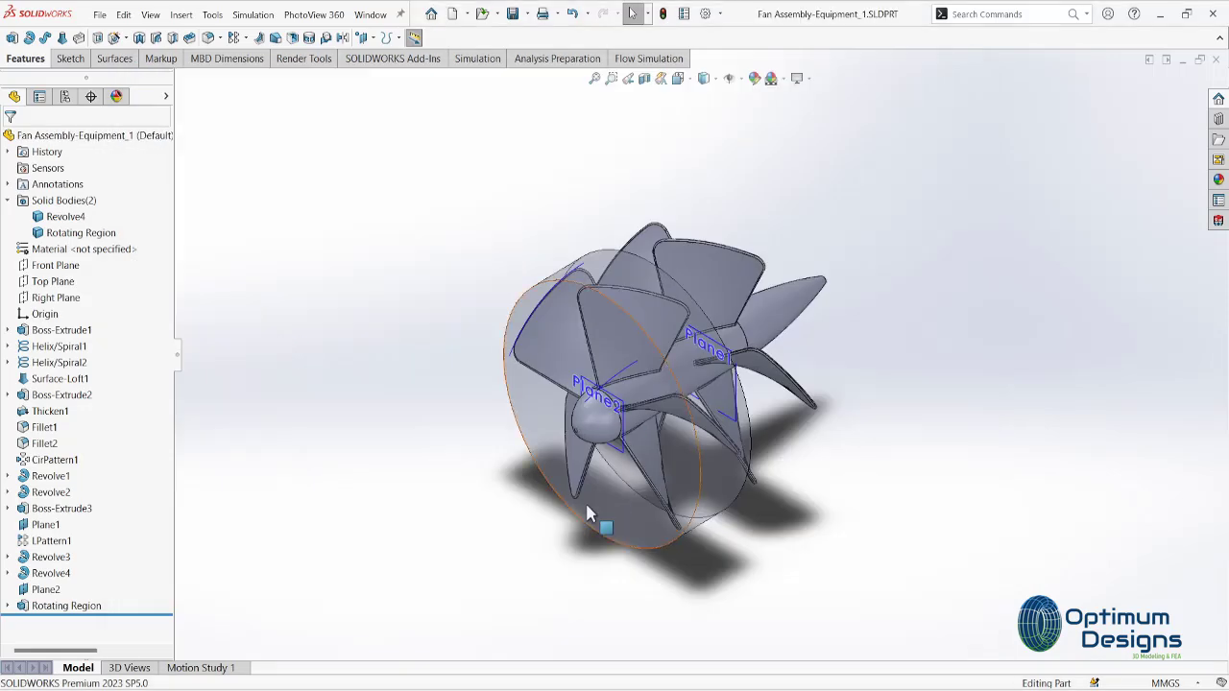
middle_click_drag(590, 515, 499, 451)
- Start a sketch on the Right Plane and draw a corner rectangle around the fan
left_click(7, 199)
left_click(56, 265)
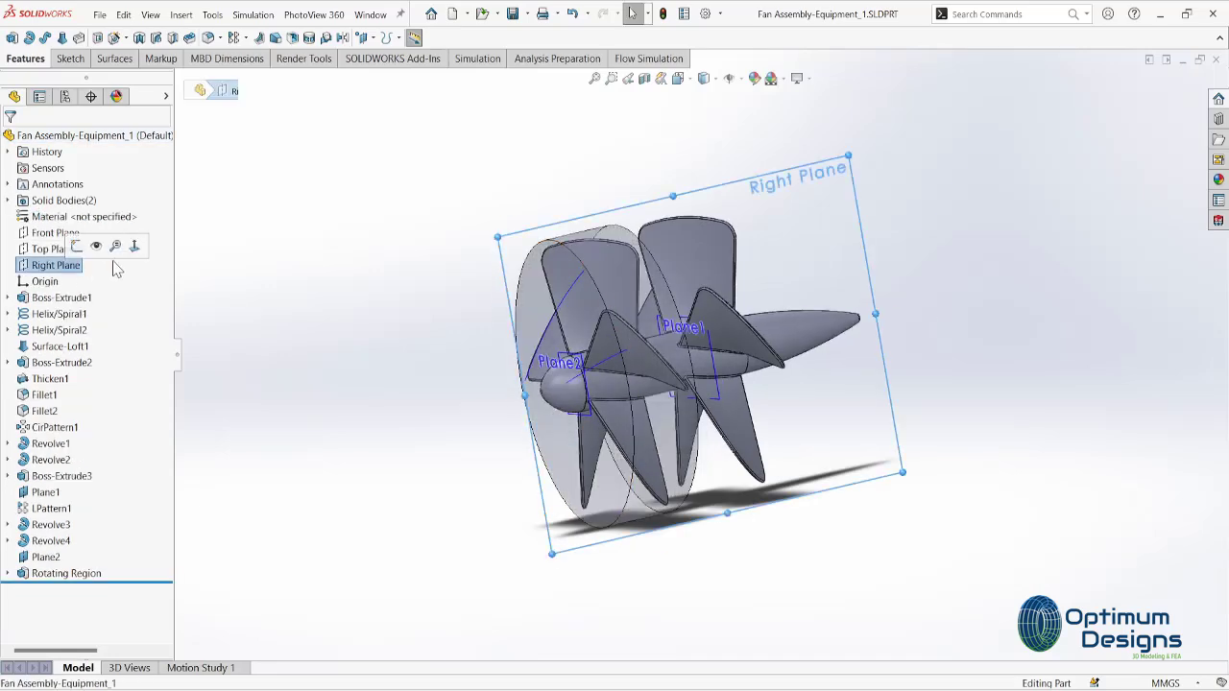
left_click(77, 246)
left_click(91, 38)
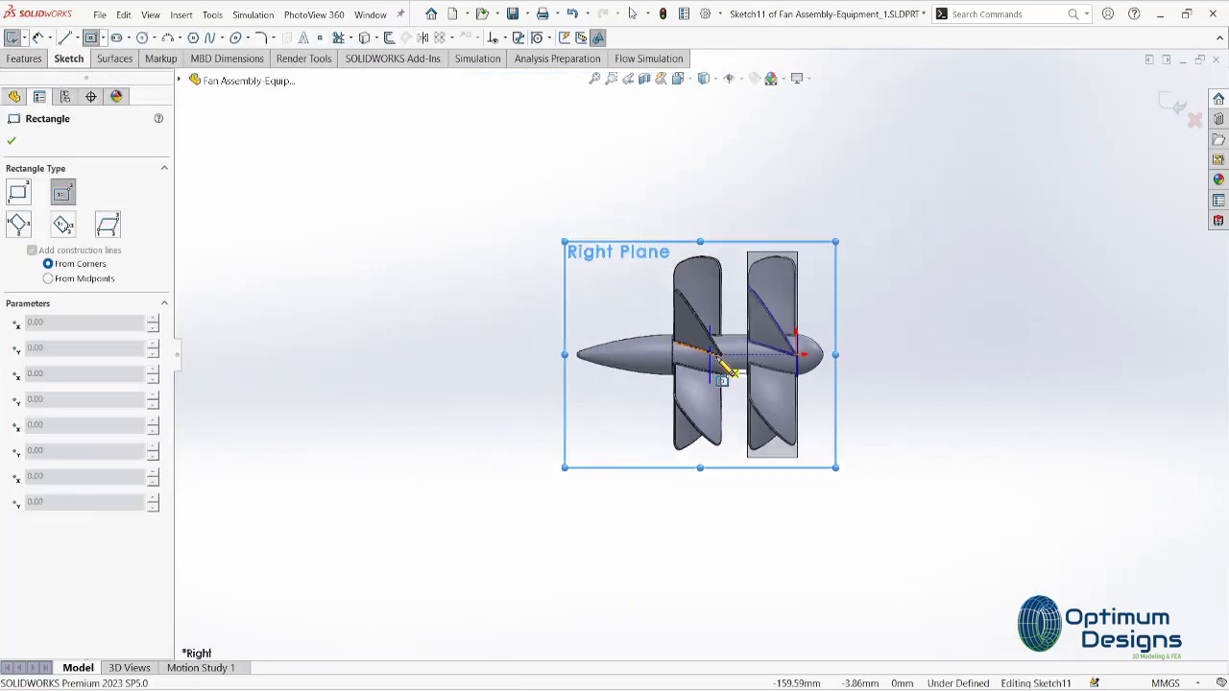
left_click(103, 39)
left_click(134, 52)
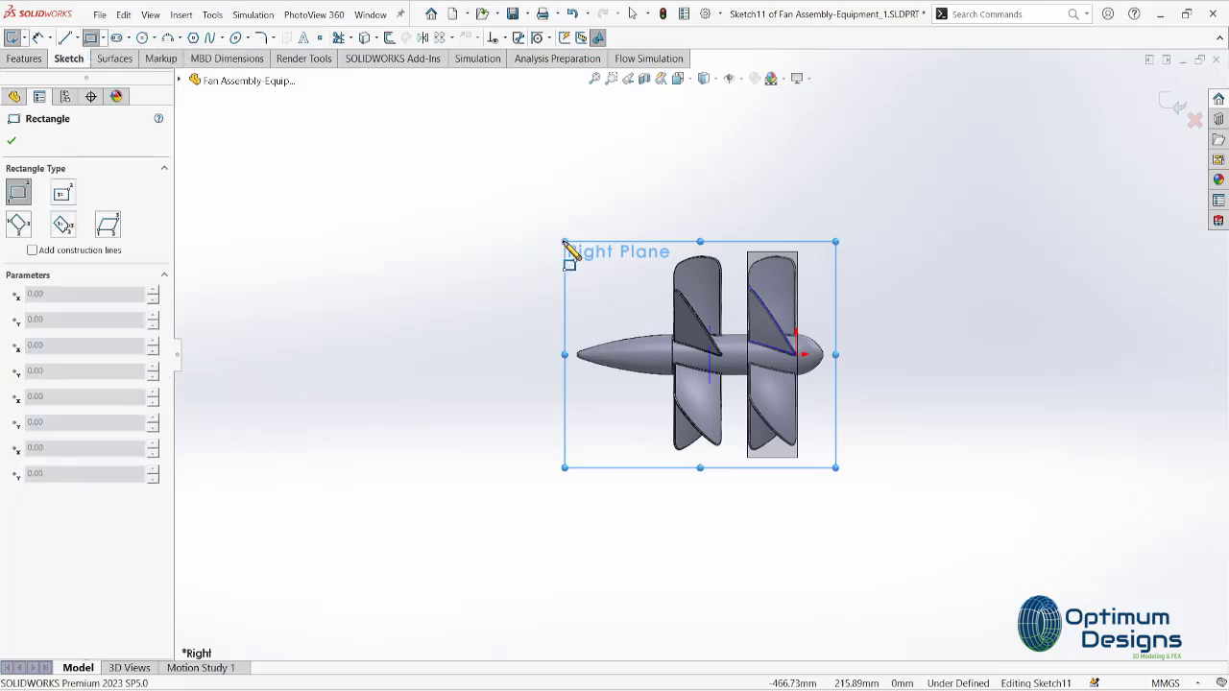
left_click(566, 241)
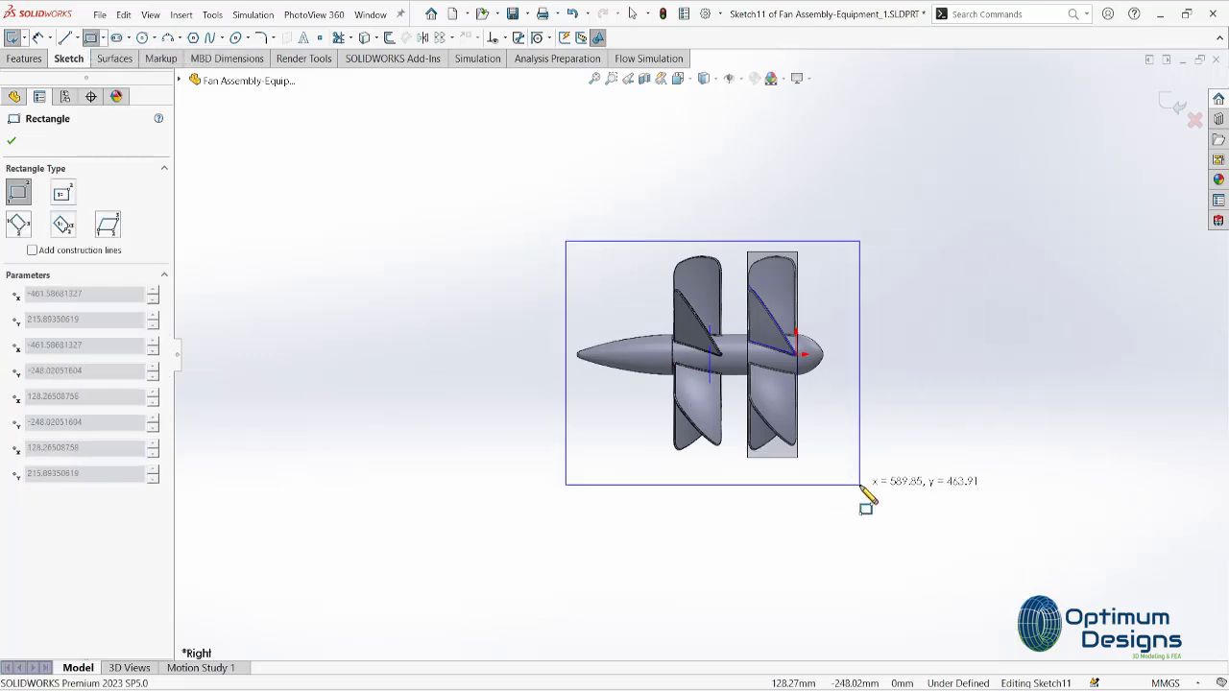
left_click(861, 487)
key("Escape")
- Add a centerline along the fan's axis and a vertical construction line through the origin
left_click(75, 38)
left_click(92, 68)
key("f")
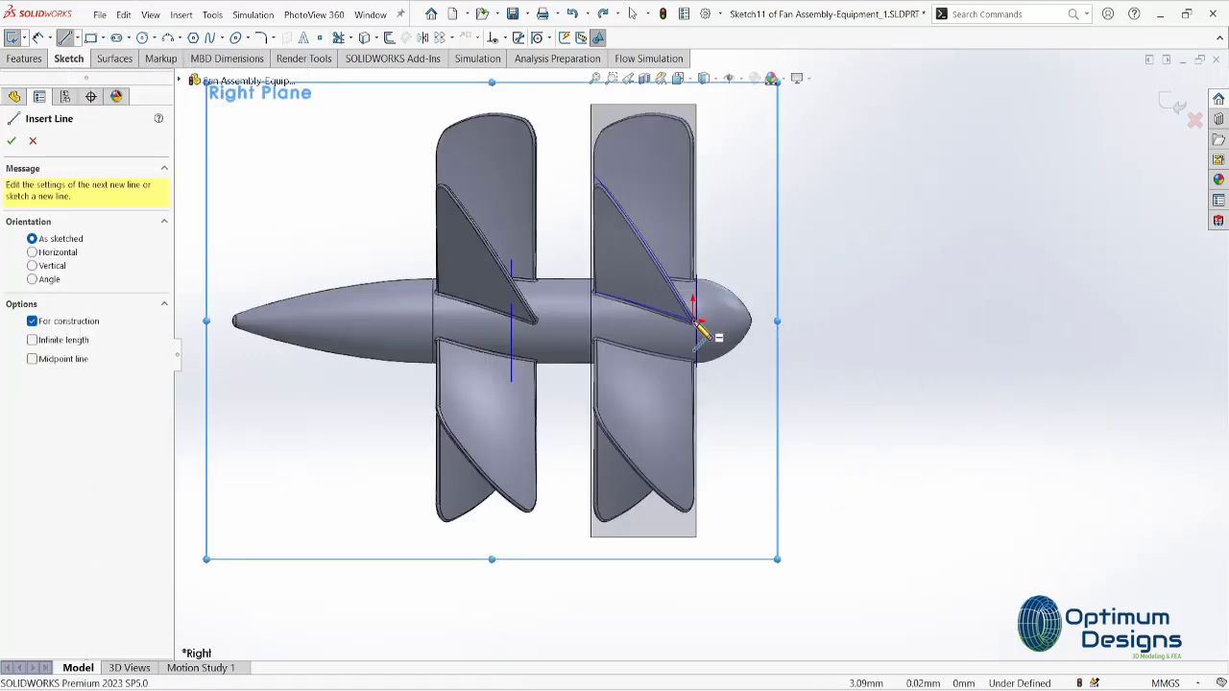
left_click(845, 326)
scroll(703, 347, "up", 2)
double_click(219, 331)
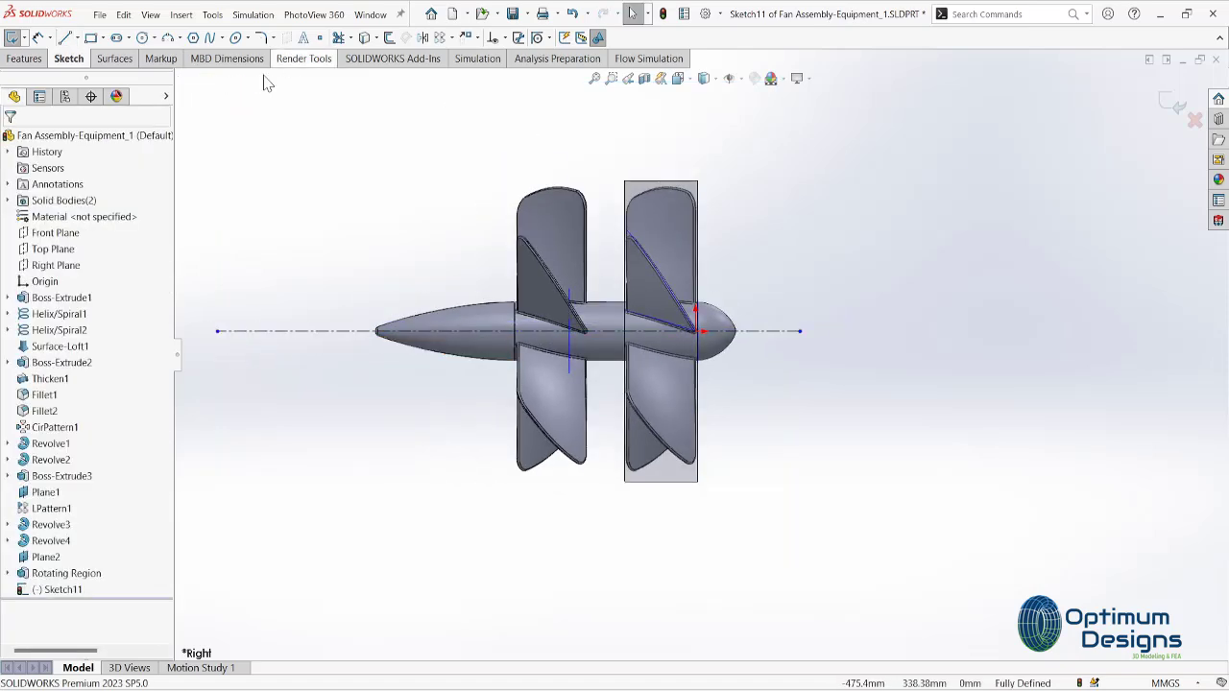
left_click(594, 333)
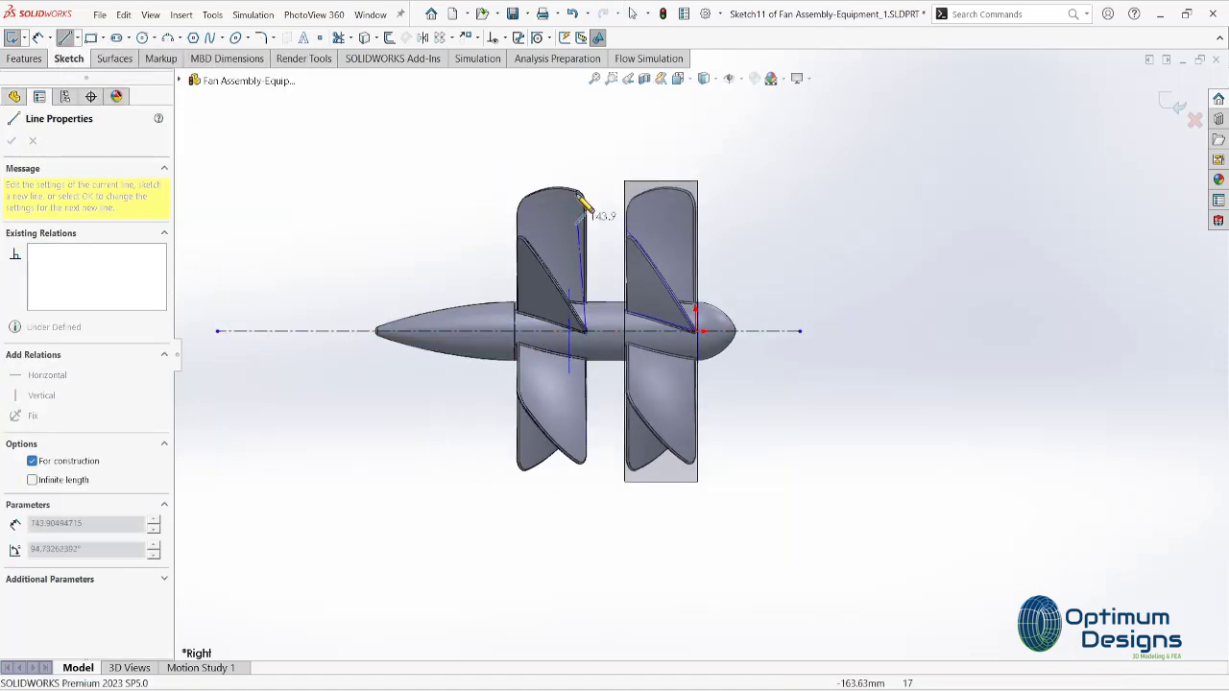
double_click(603, 125)
left_click(255, 331)
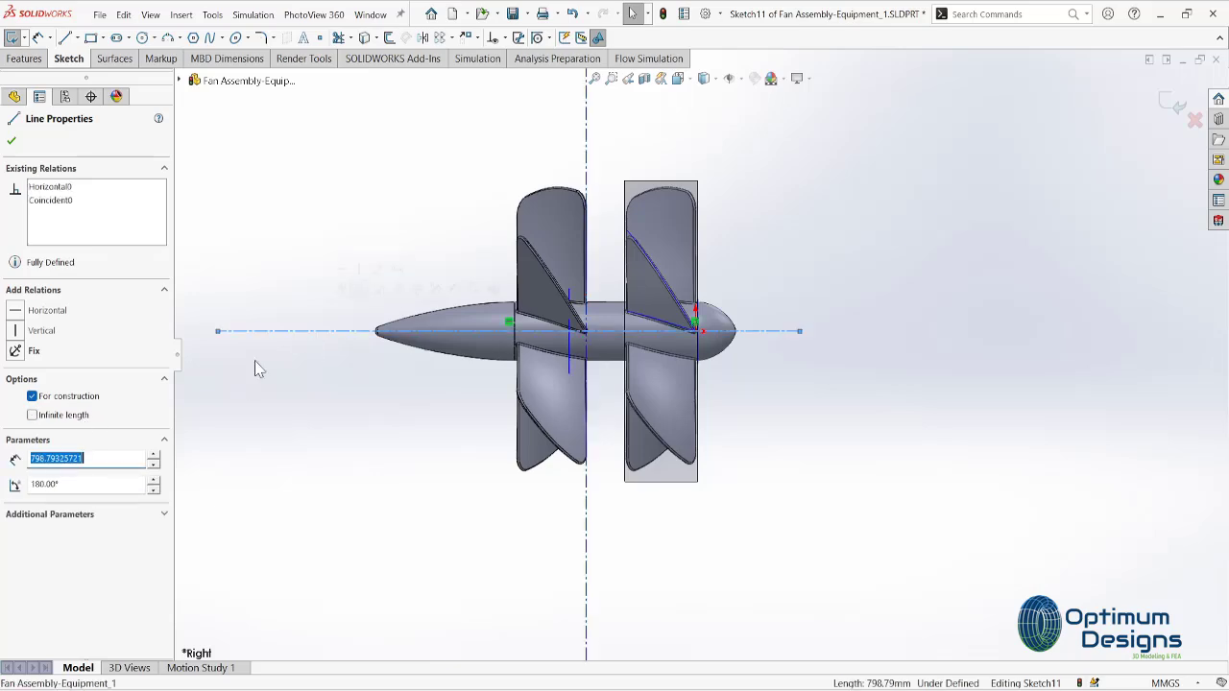
- Draw a large centre rectangle about the origin enclosing the fan and start the extrusion
left_click(90, 37)
left_click(585, 331)
scroll(797, 182, "up", 3)
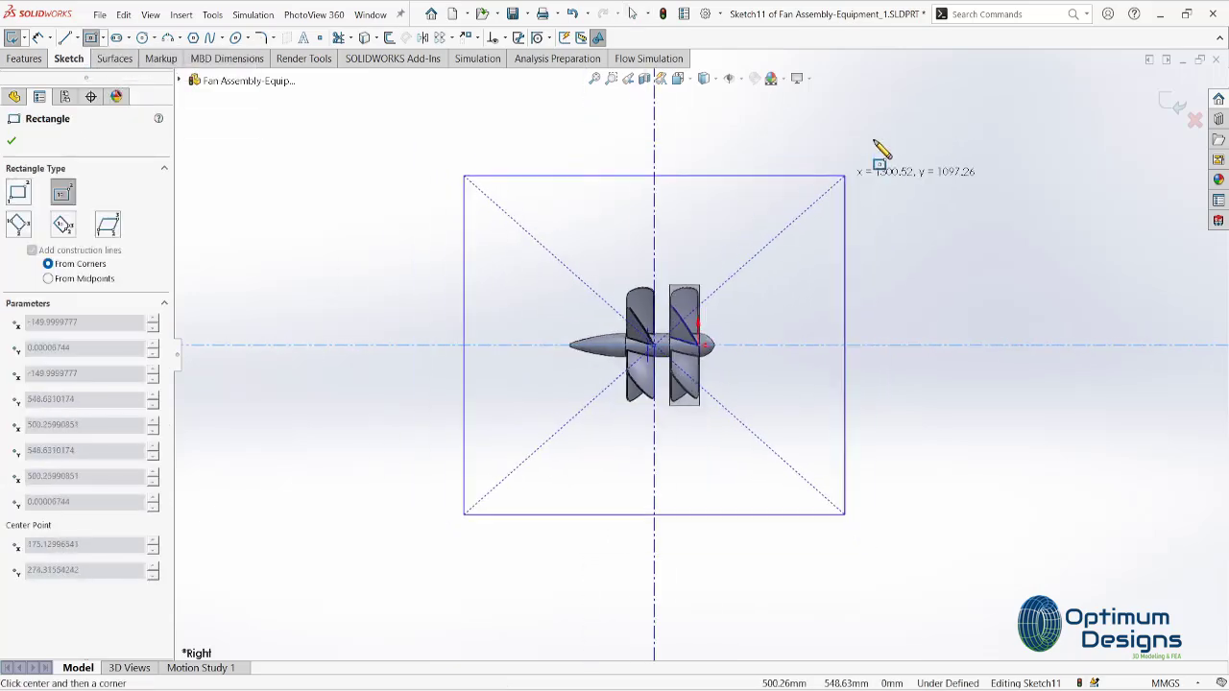
scroll(902, 144, "up", 2)
left_click(911, 132)
left_click(337, 37)
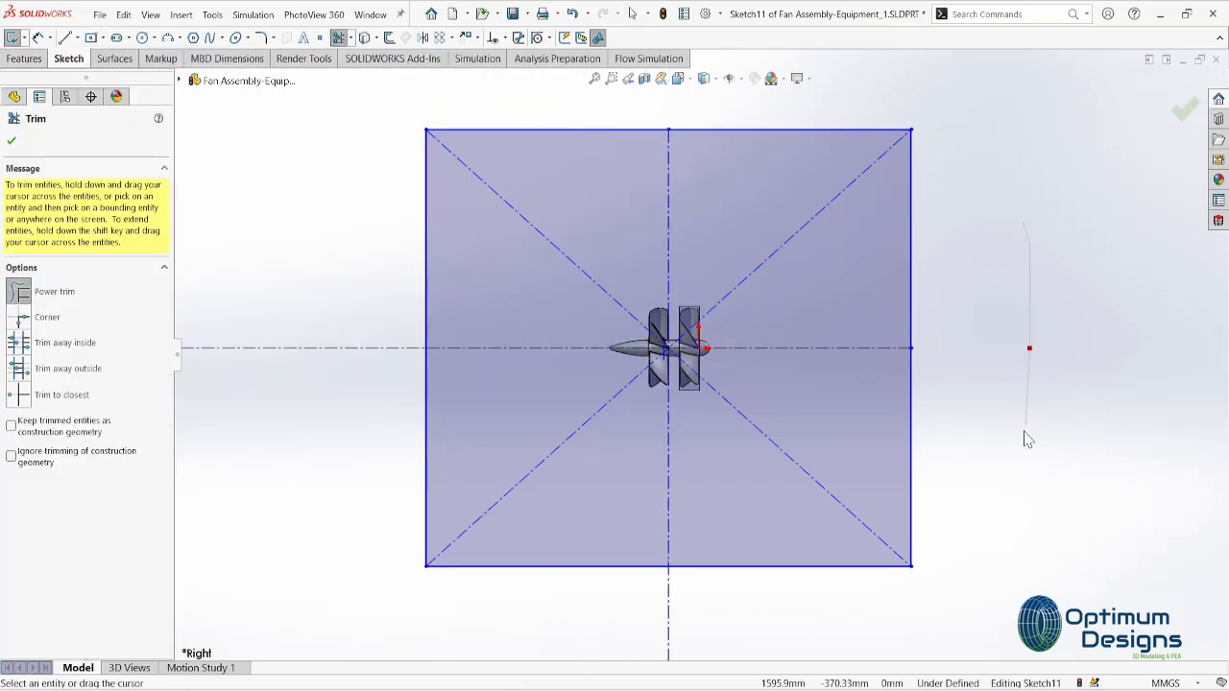
left_click(25, 58)
left_click(11, 38)
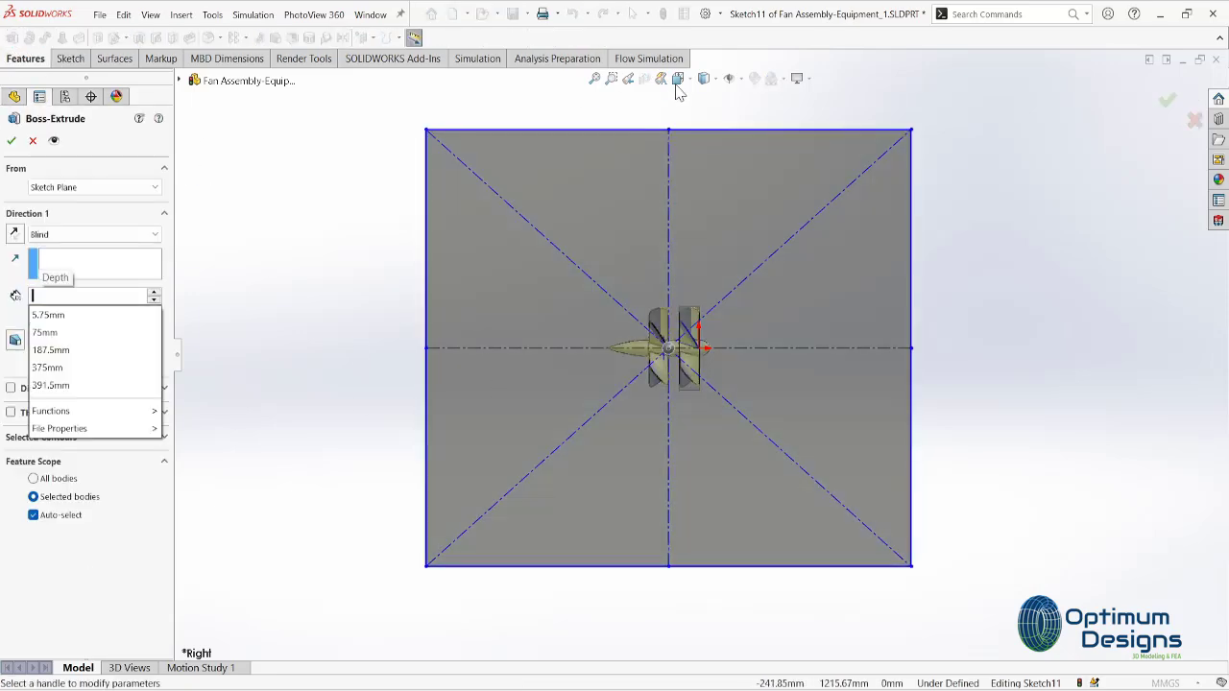
- Extrude the environment box symmetrically about the sketch plane, with depths of 5000 and 2000 mm
key("ctrl+7")
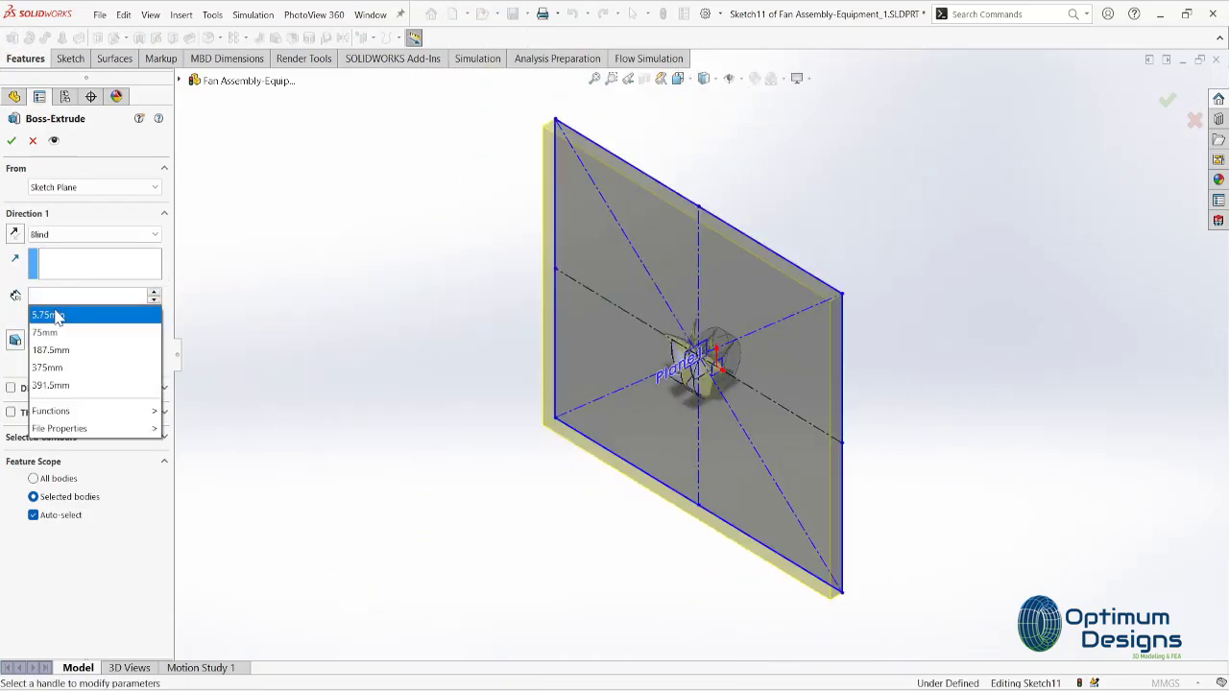
left_click(94, 234)
left_click(84, 316)
type("5")
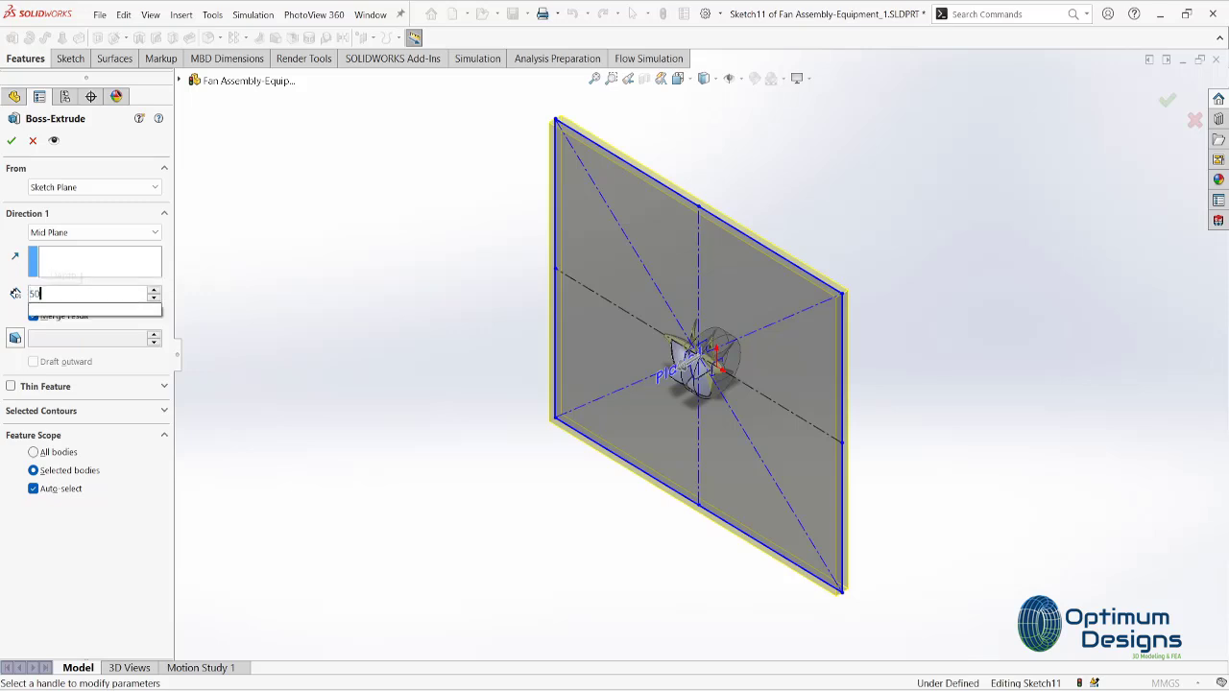
type("00")
key("Return")
type("00")
key("Return")
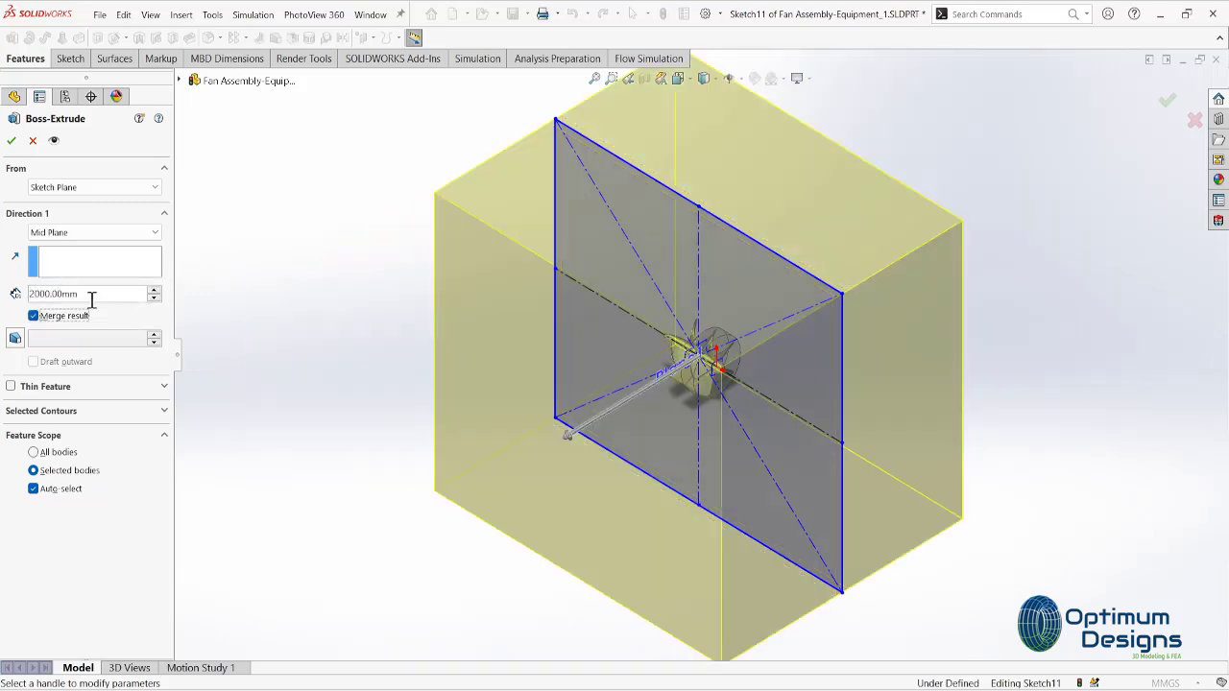
left_click(12, 140)
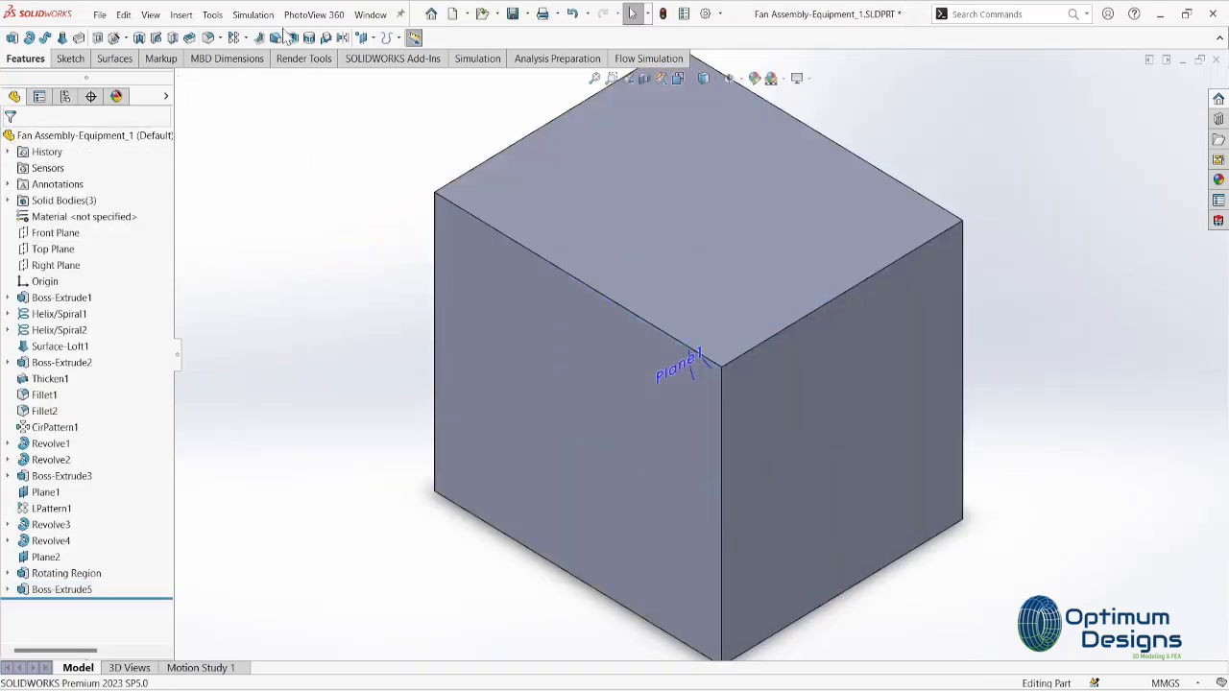
- Shell the box into a thin-walled enclosure with its top face removed
left_click(536, 199)
left_click(34, 299)
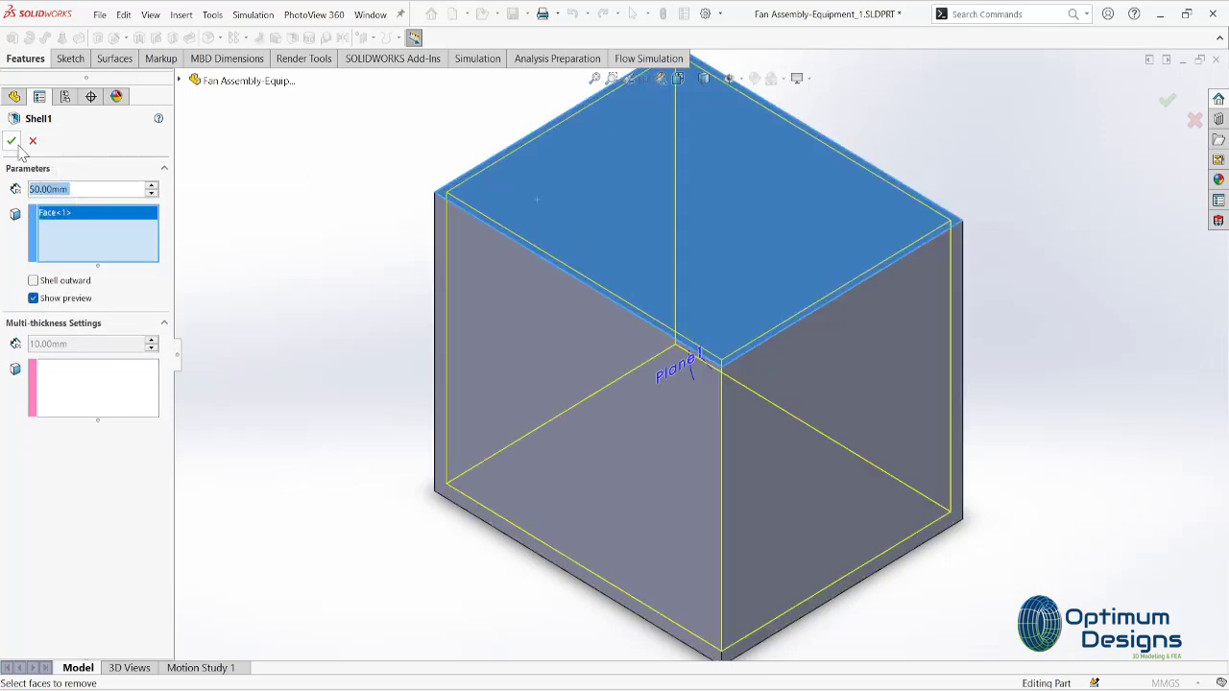
key("Return")
middle_click_drag(591, 356, 364, 605)
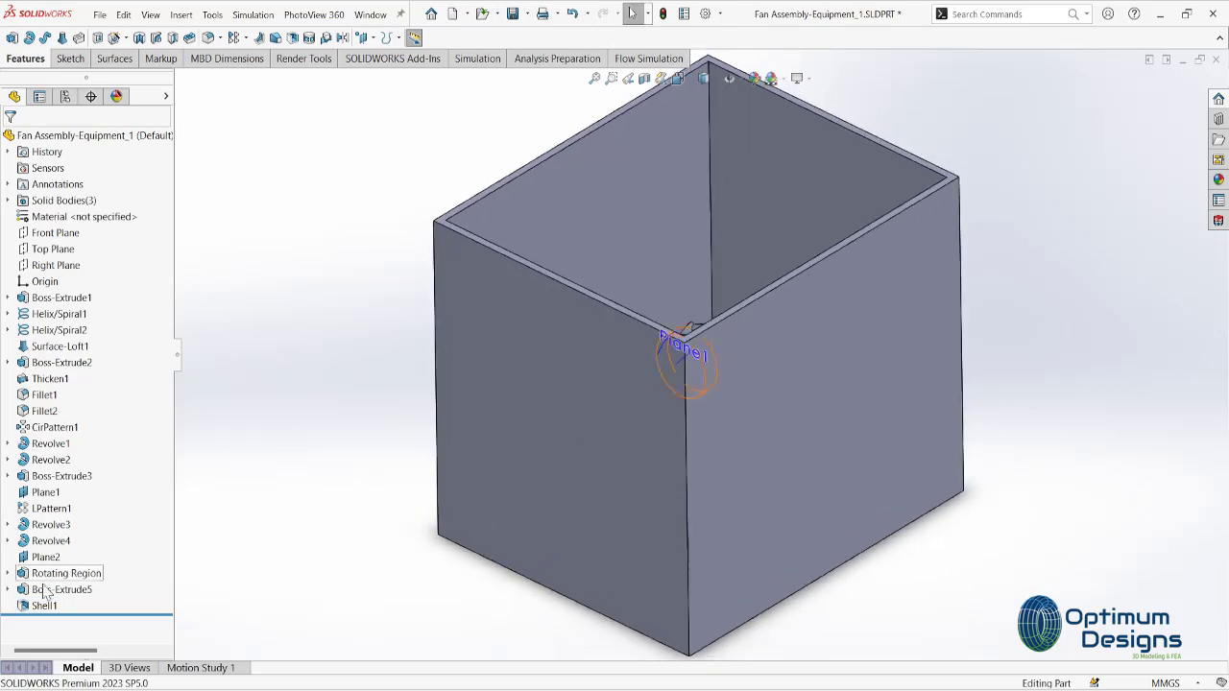
- Rename the box extrusion feature to Environment Box
right_click(43, 606)
left_click(38, 589)
right_click(48, 589)
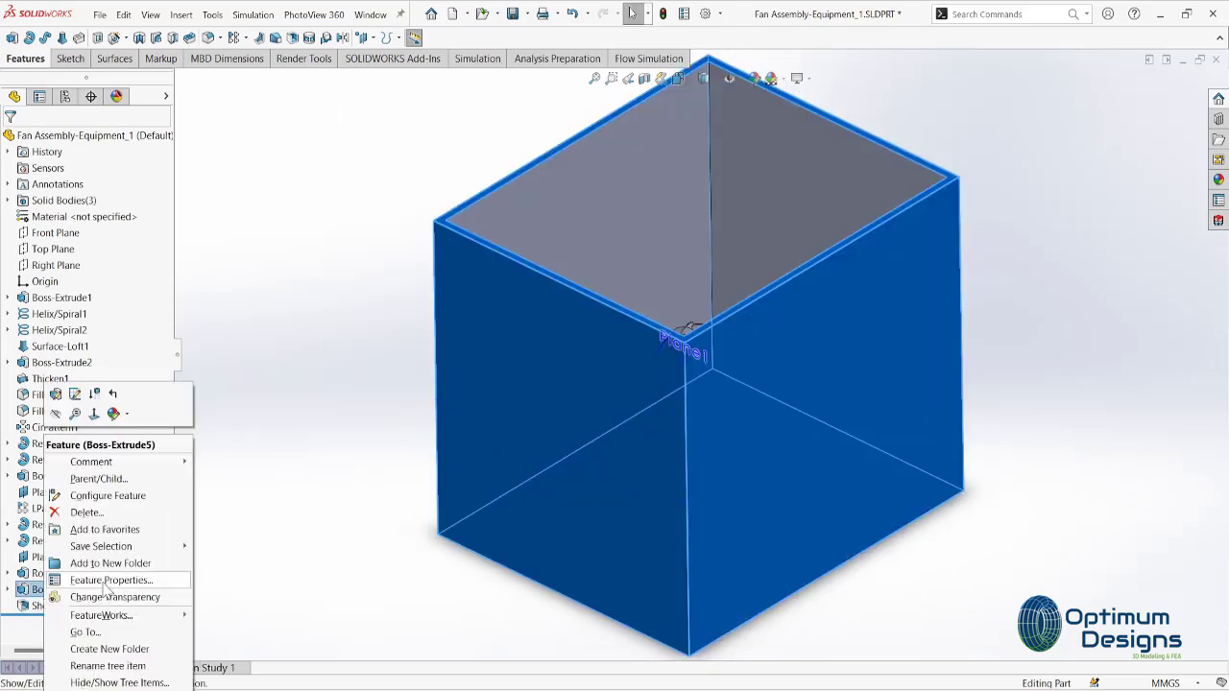
left_click(108, 581)
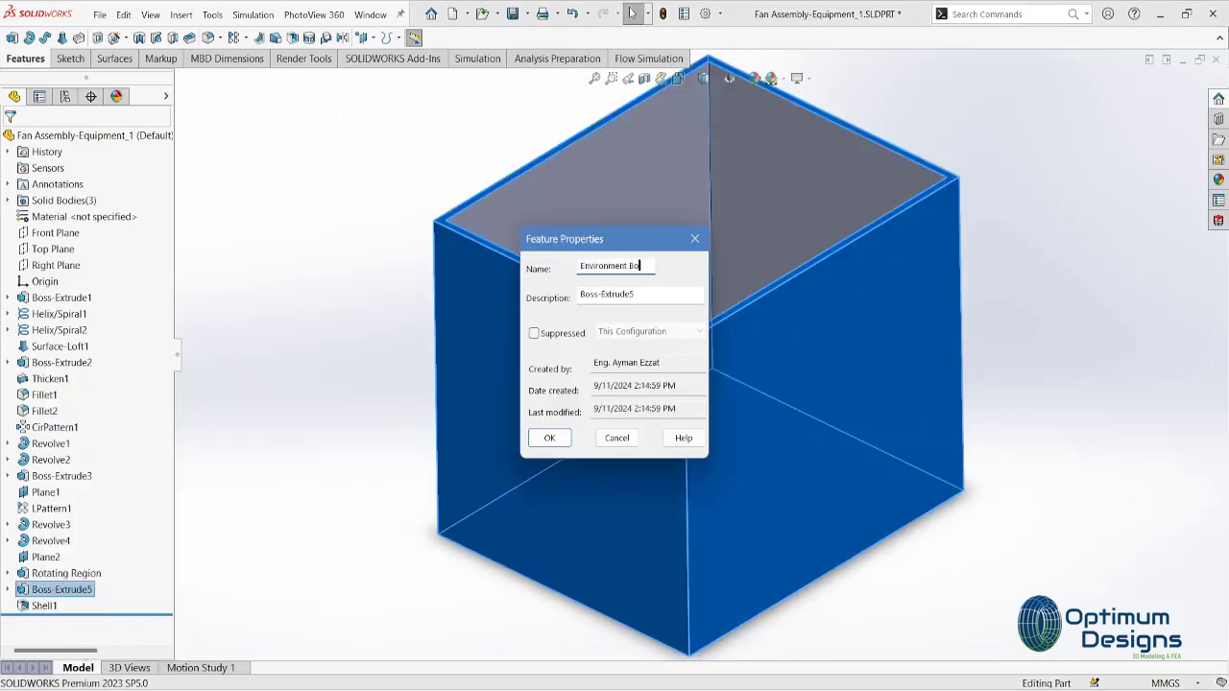
type("ox")
left_click(549, 438)
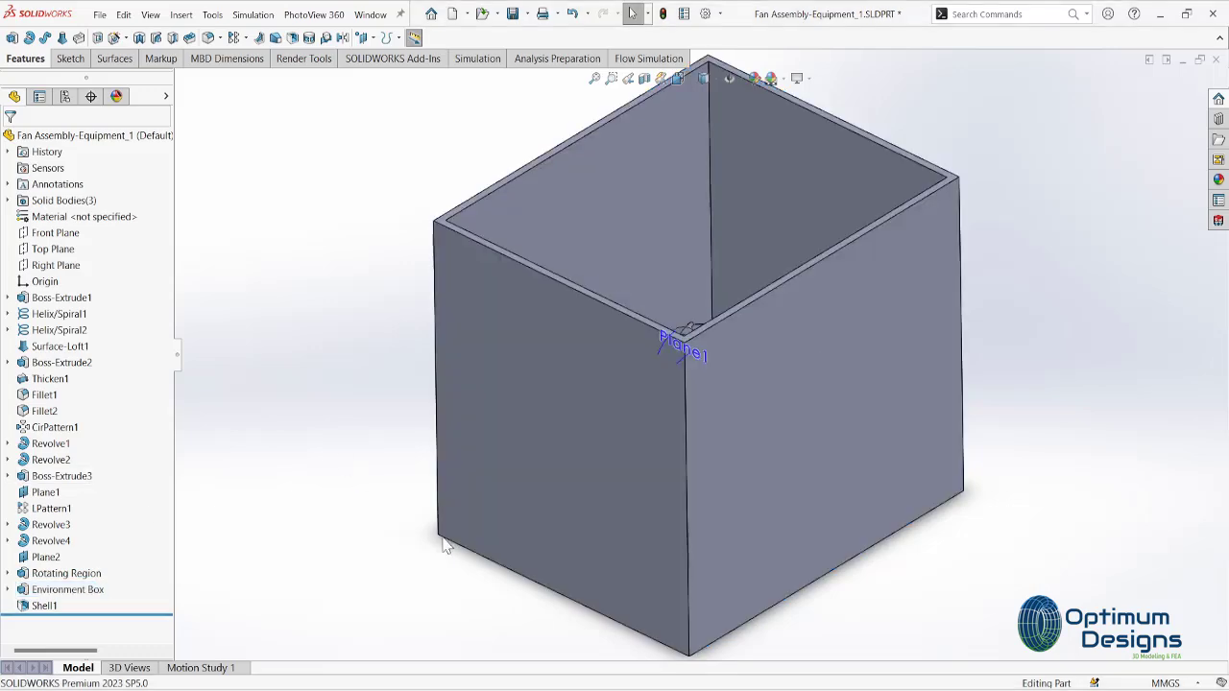
- Make the Environment Box transparent
left_click(81, 596)
right_click(80, 595)
left_click(220, 587)
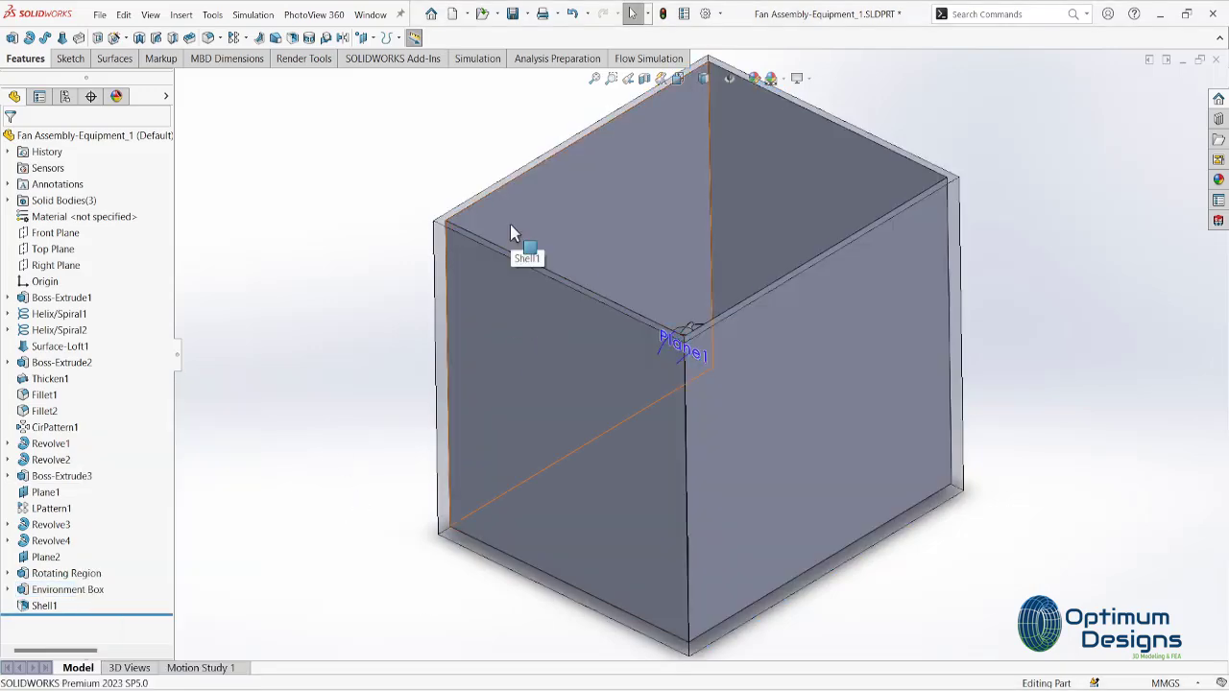
right_click(509, 222)
left_click(384, 294)
- Rename the Shell1 solid body and the Shell1 feature to Environment Box-REp
left_click(44, 604)
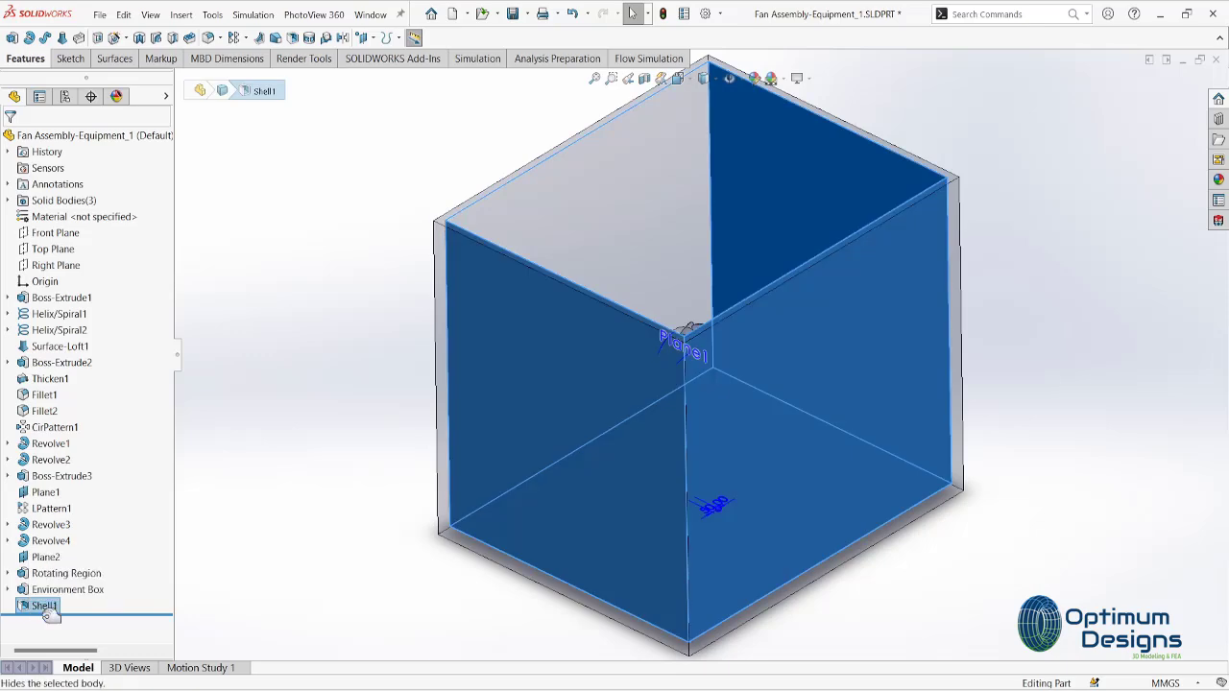
left_click(378, 416)
left_click(7, 200)
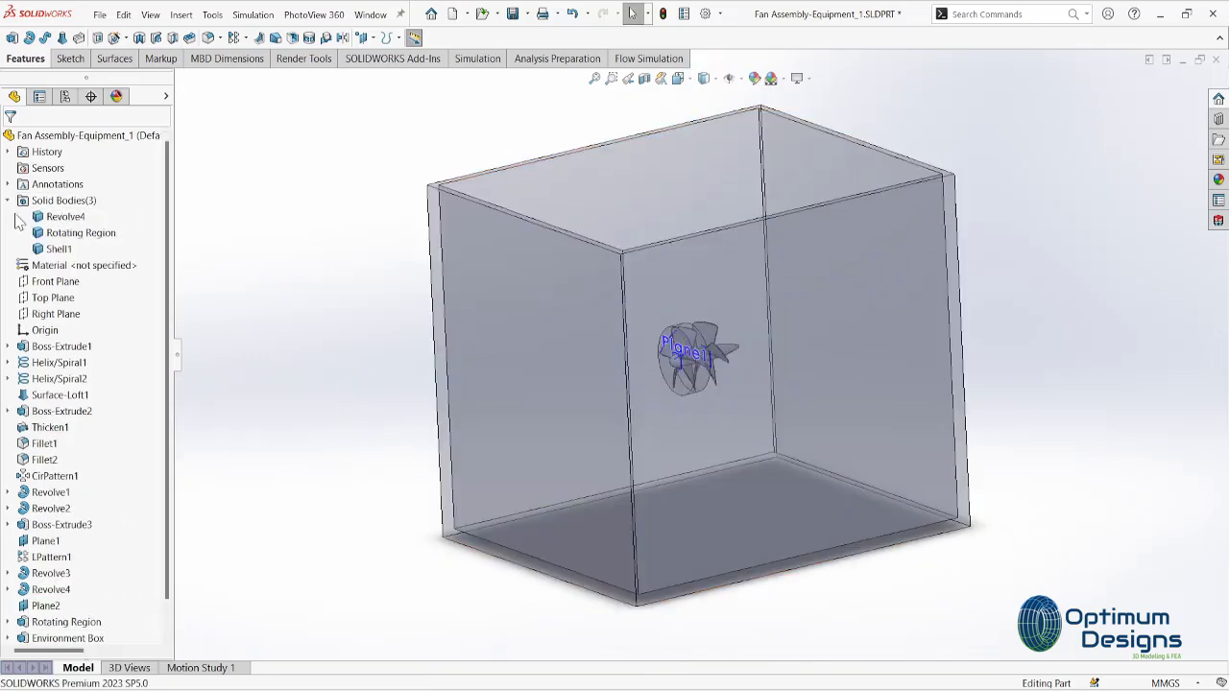
left_click(59, 249)
right_click(58, 249)
left_click(130, 438)
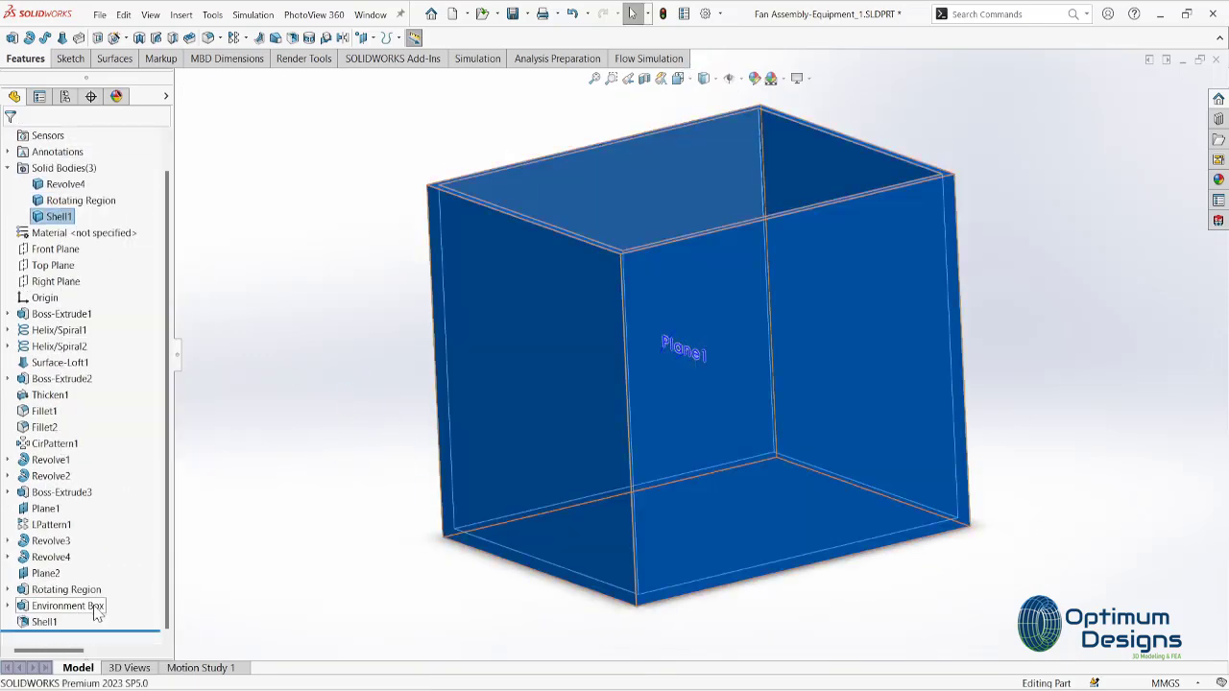
right_click(46, 621)
left_click(105, 582)
type("Environment Box")
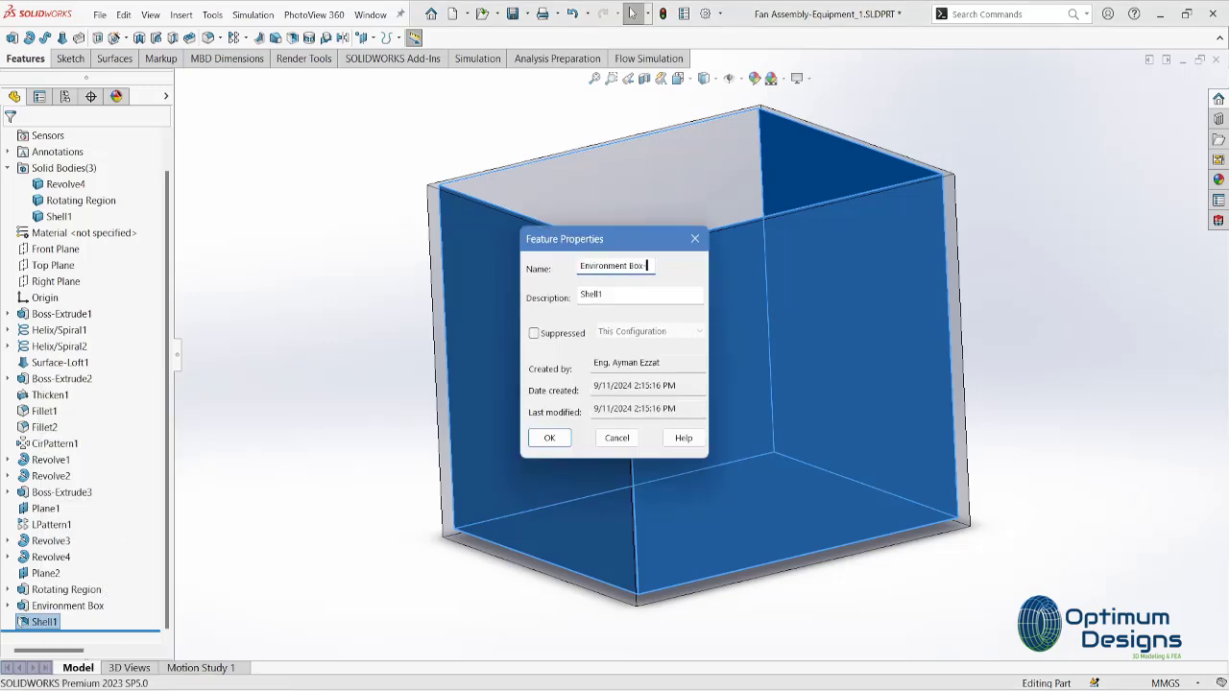
type("-REp")
key("Return")
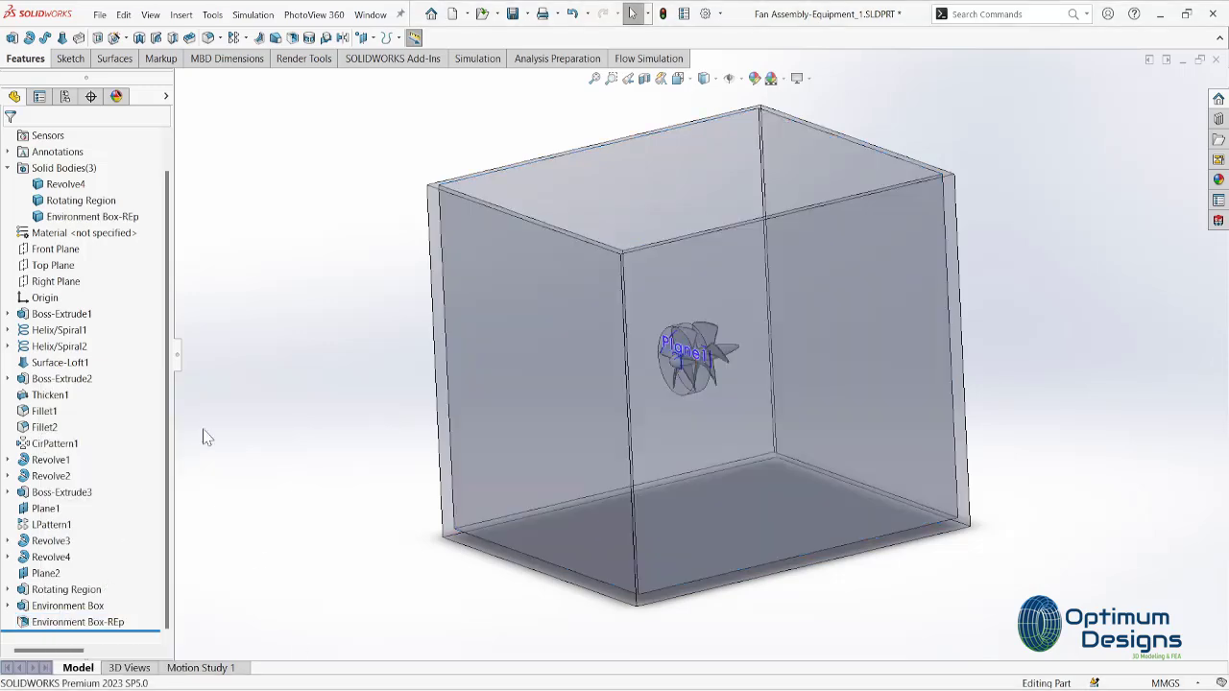
middle_click_drag(307, 337, 392, 532)
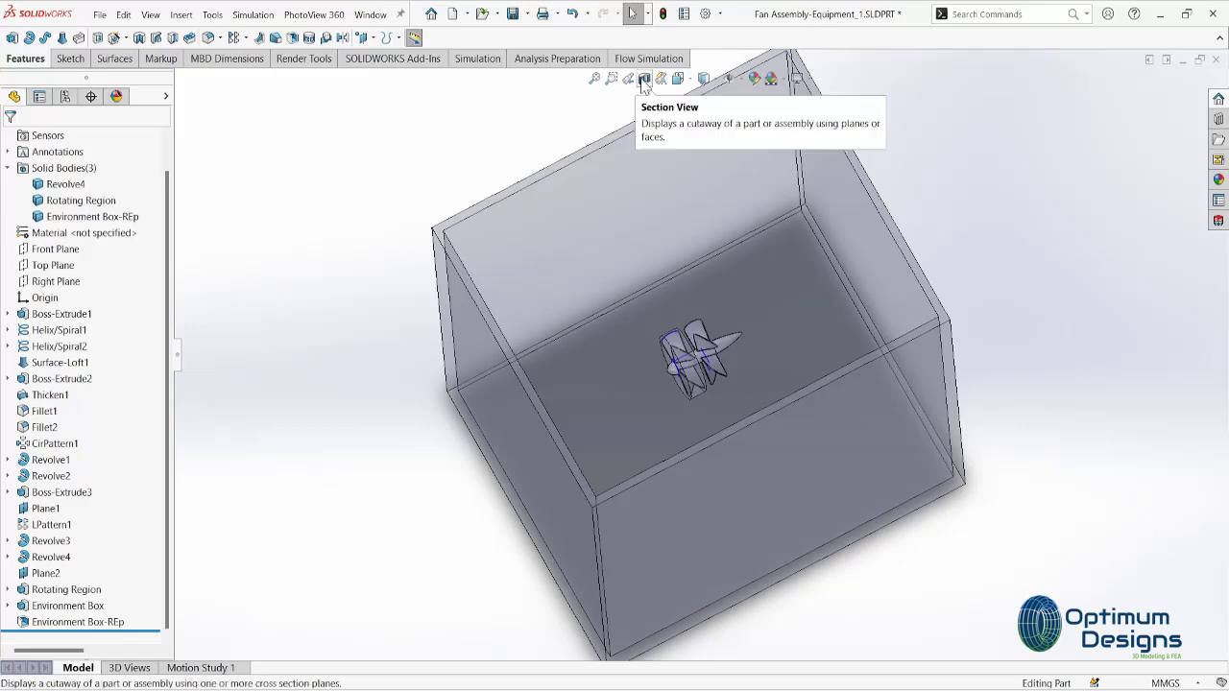
- Roll back before Environment Box and start a face-on sketch on the Right Plane
left_click(58, 282)
left_click(149, 257)
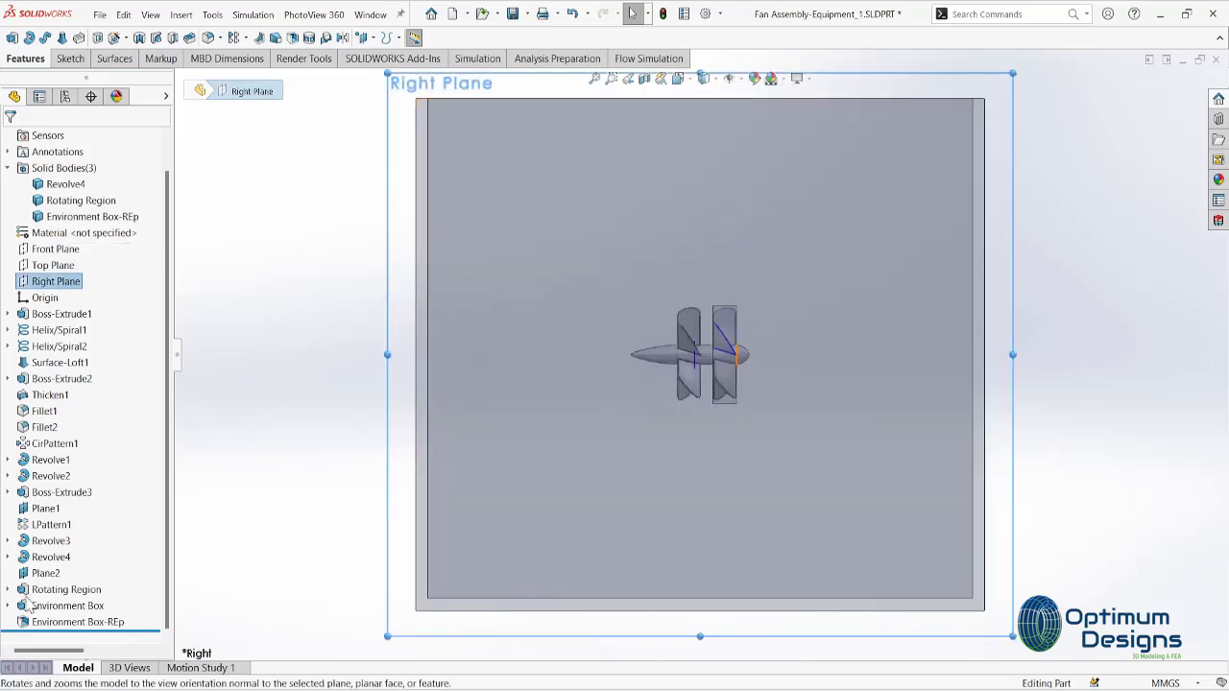
left_click_drag(161, 599, 162, 596)
left_click(56, 281)
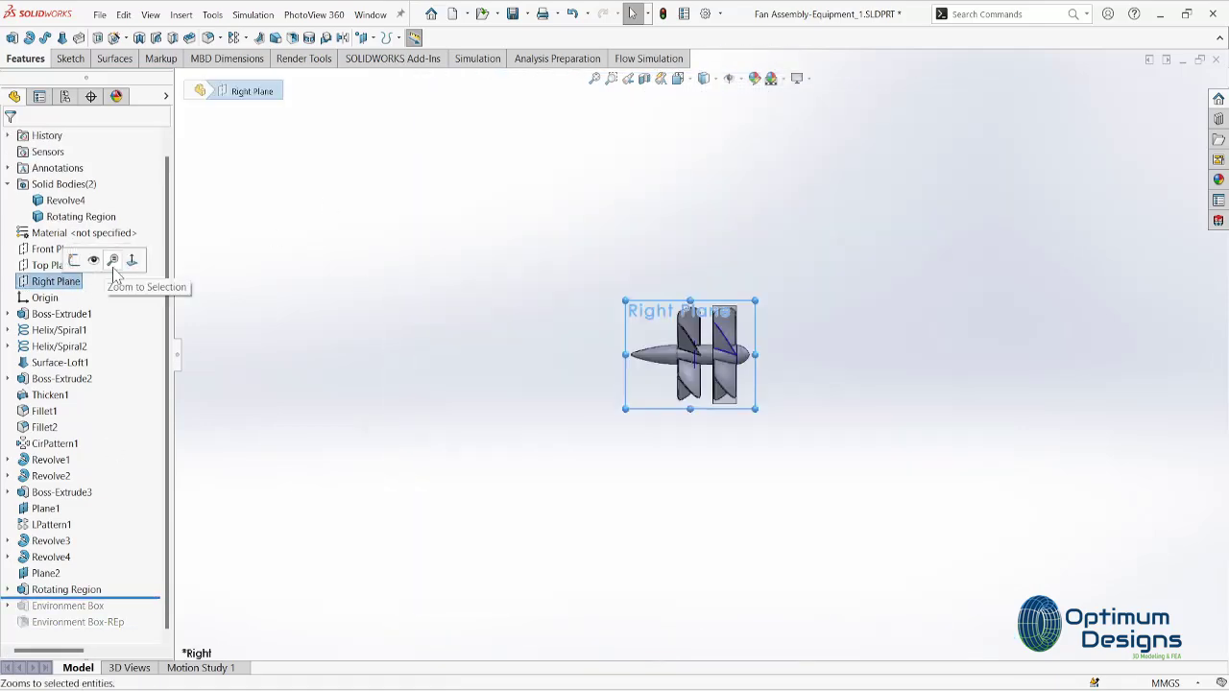
left_click(131, 256)
right_click(67, 281)
left_click(84, 262)
right_click(67, 281)
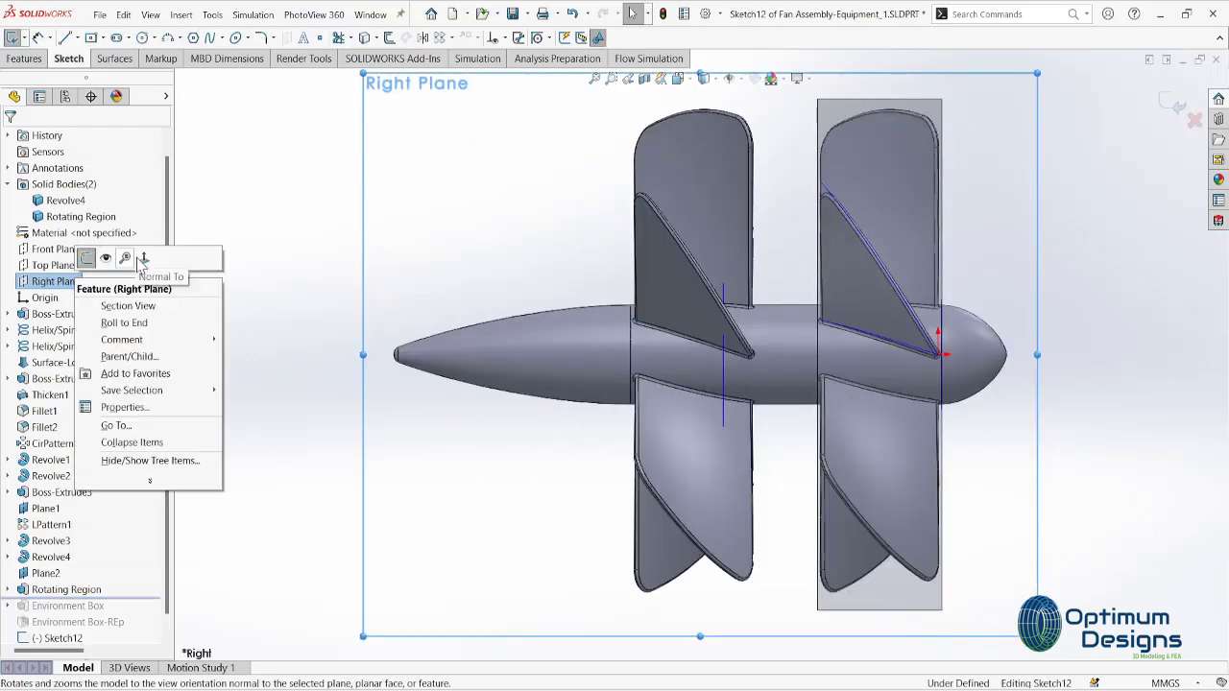
left_click(141, 262)
- Draw a horizontal centerline left of the origin and dimension it 150
left_click(81, 81)
left_click_drag(461, 355, 339, 354)
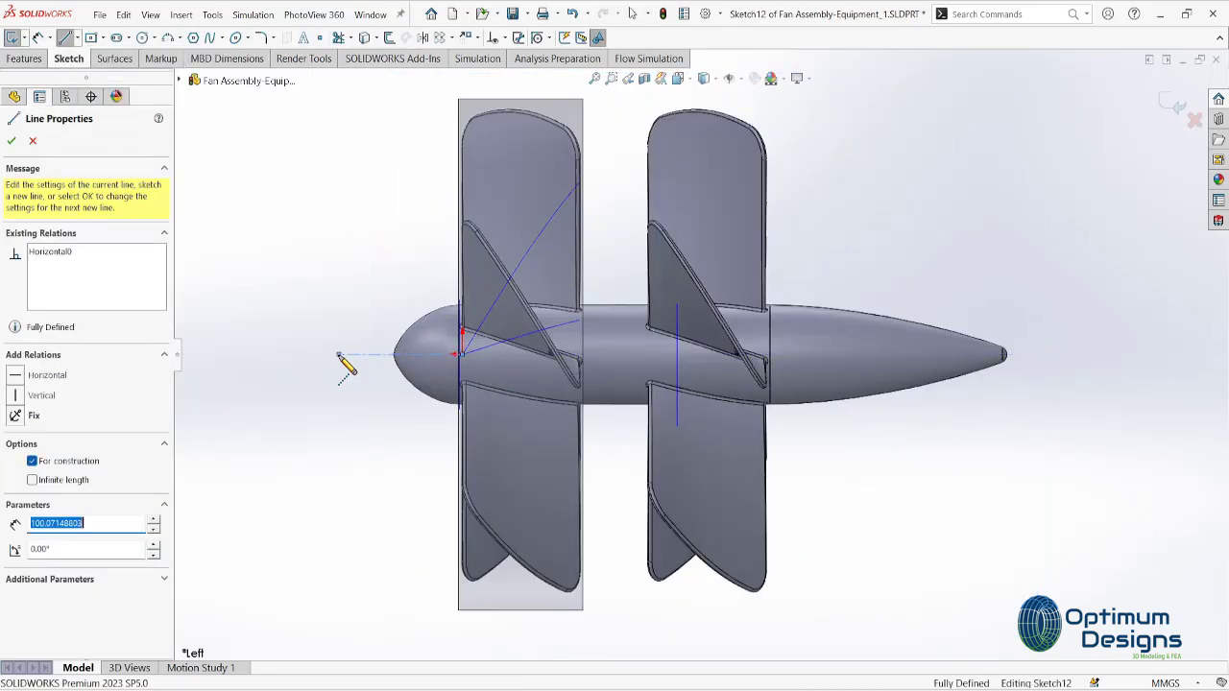
key("Escape")
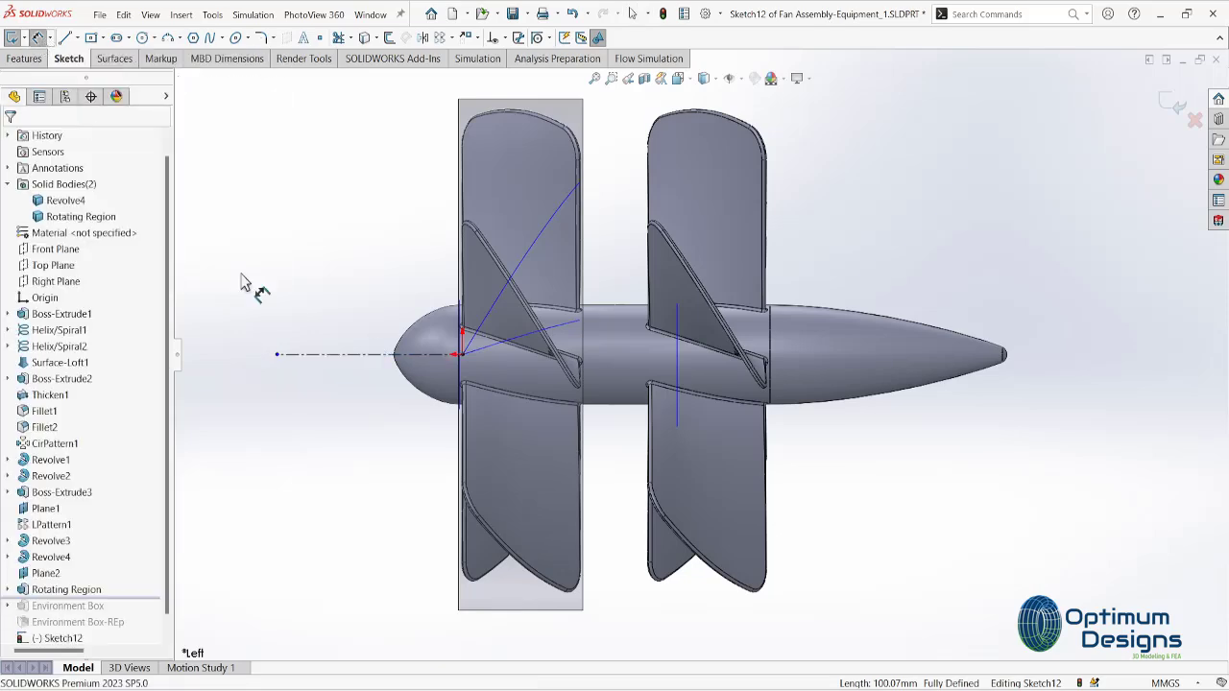
left_click(331, 354)
left_click(324, 391)
left_click(74, 37)
- Draw a 550 mm centerline from the origin and dimension it
left_click(96, 73)
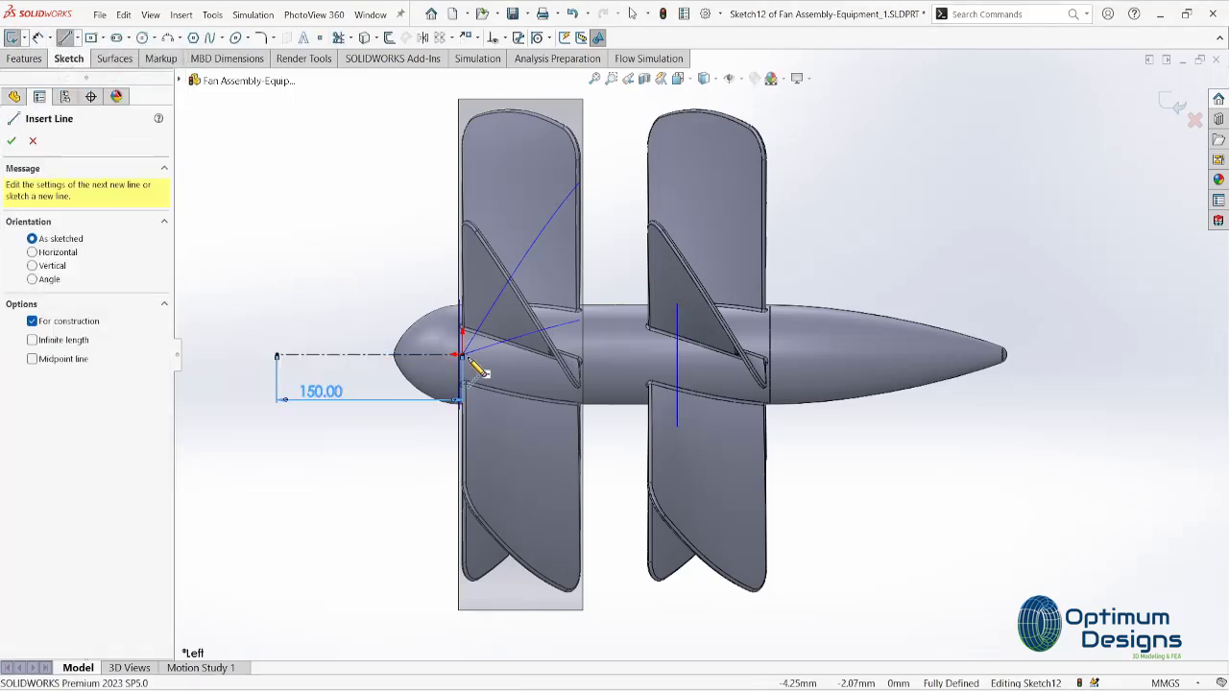
left_click(461, 354)
type("550")
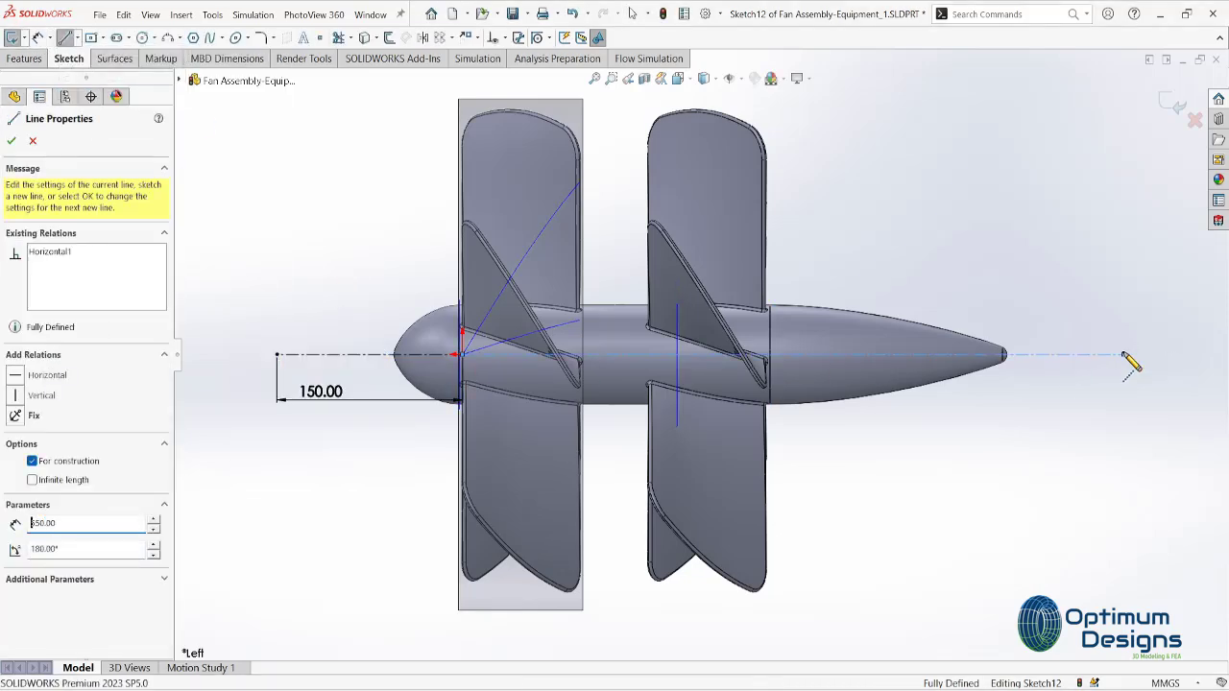
key("Return")
key("d")
left_click(1060, 354)
left_click(999, 456)
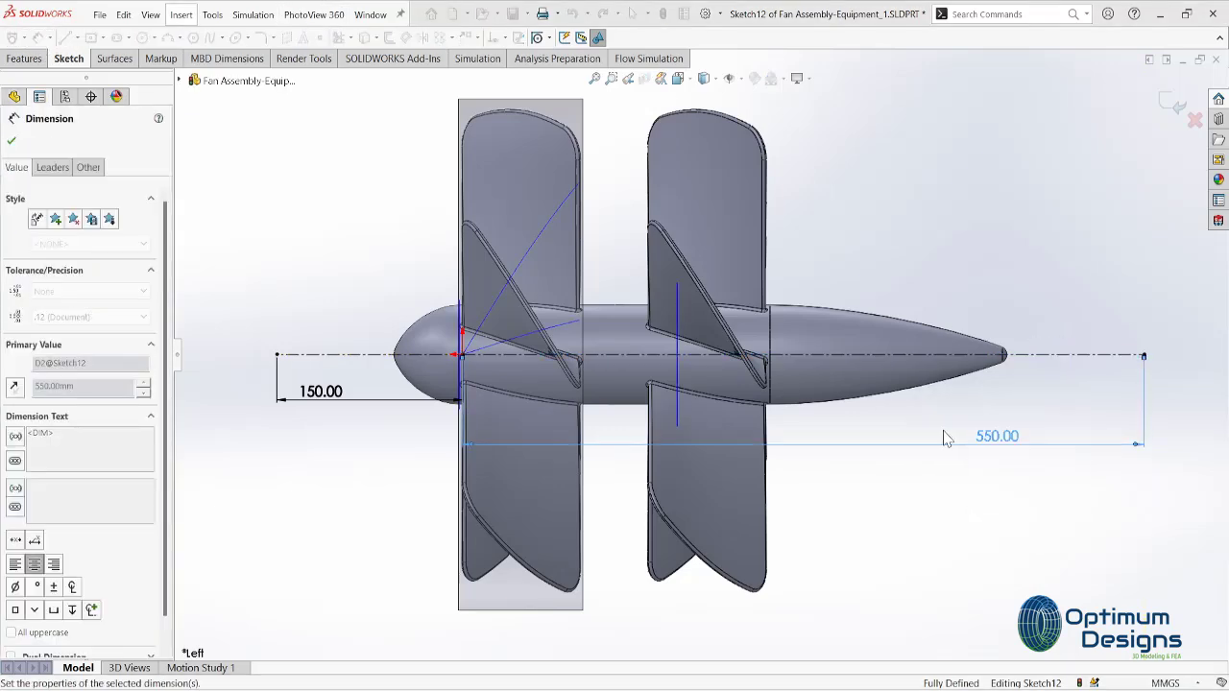
- Draw a vertical centerline at the left end and a horizontal centerline across the top
left_click(74, 37)
left_click(96, 71)
left_click(277, 354)
key("f")
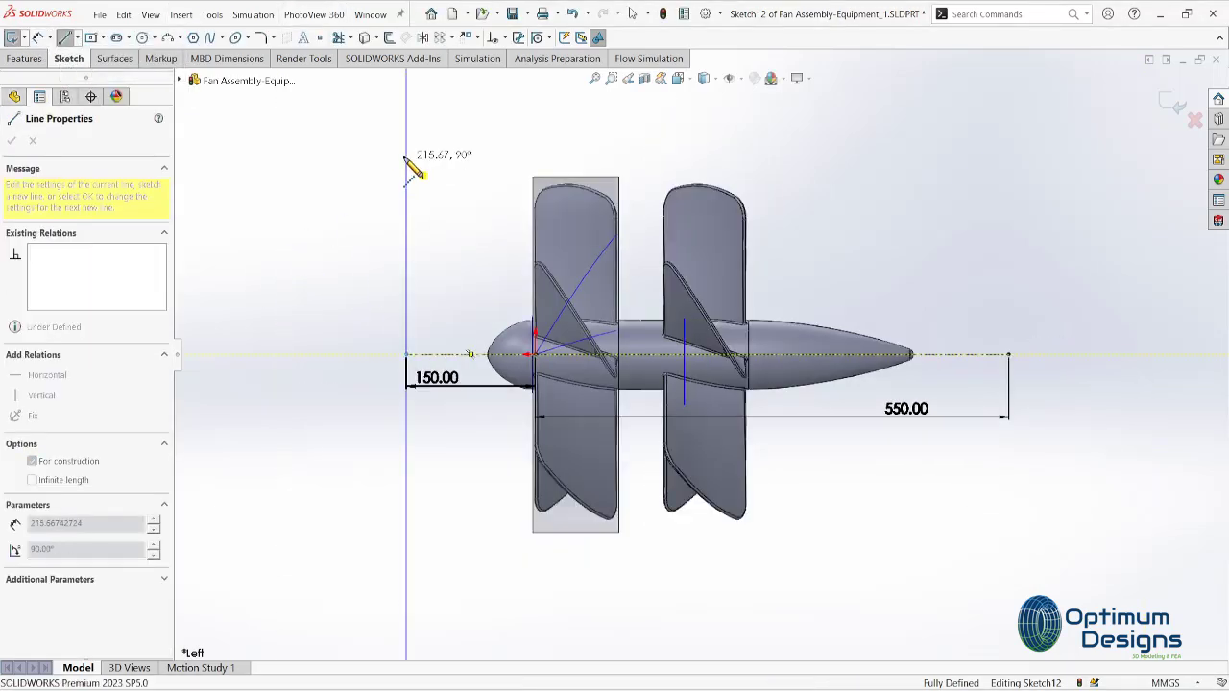
left_click(405, 160)
left_click(904, 160)
key("Escape")
key("f")
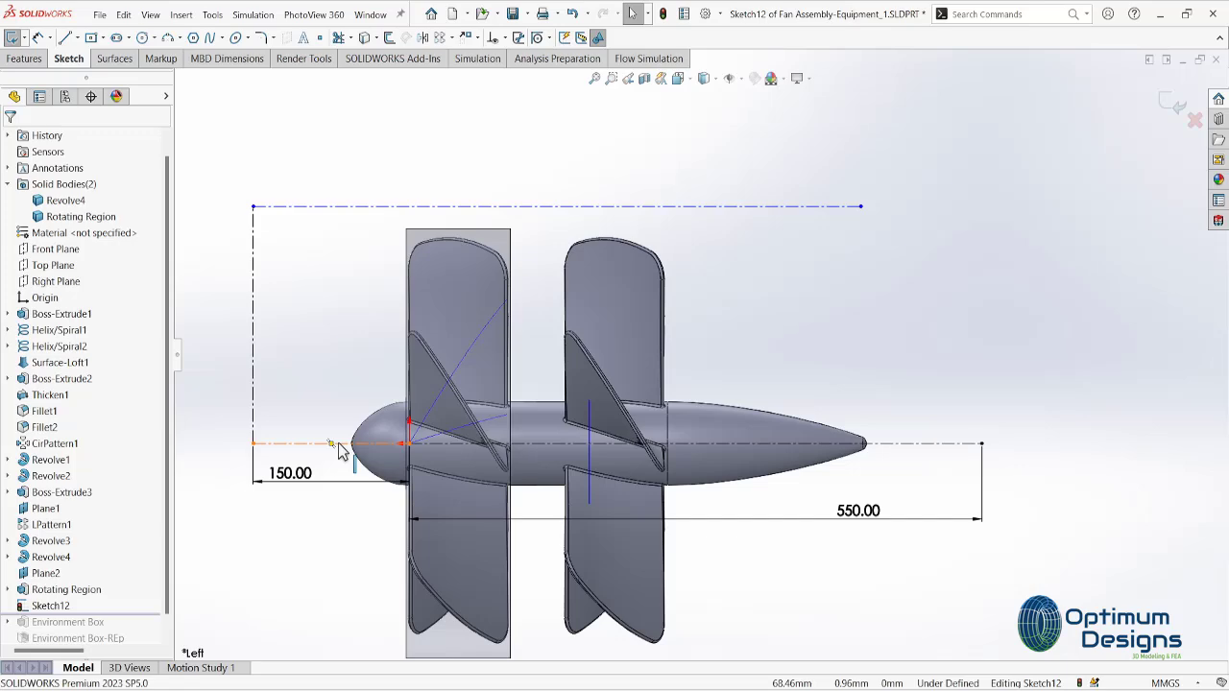
- Add a construction line above the blade and trim away the extra upper line
key("l")
scroll(345, 265, "down", 3)
left_click(447, 203)
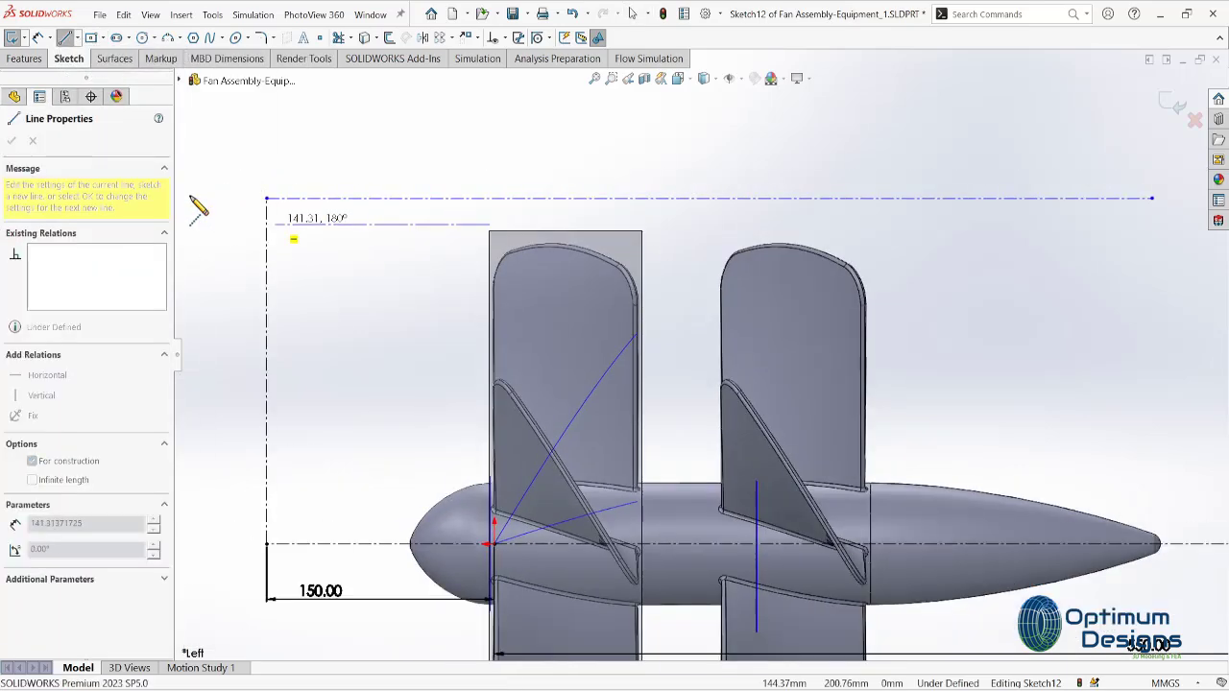
double_click(228, 224)
left_click(342, 211)
key("Escape")
left_click(337, 38)
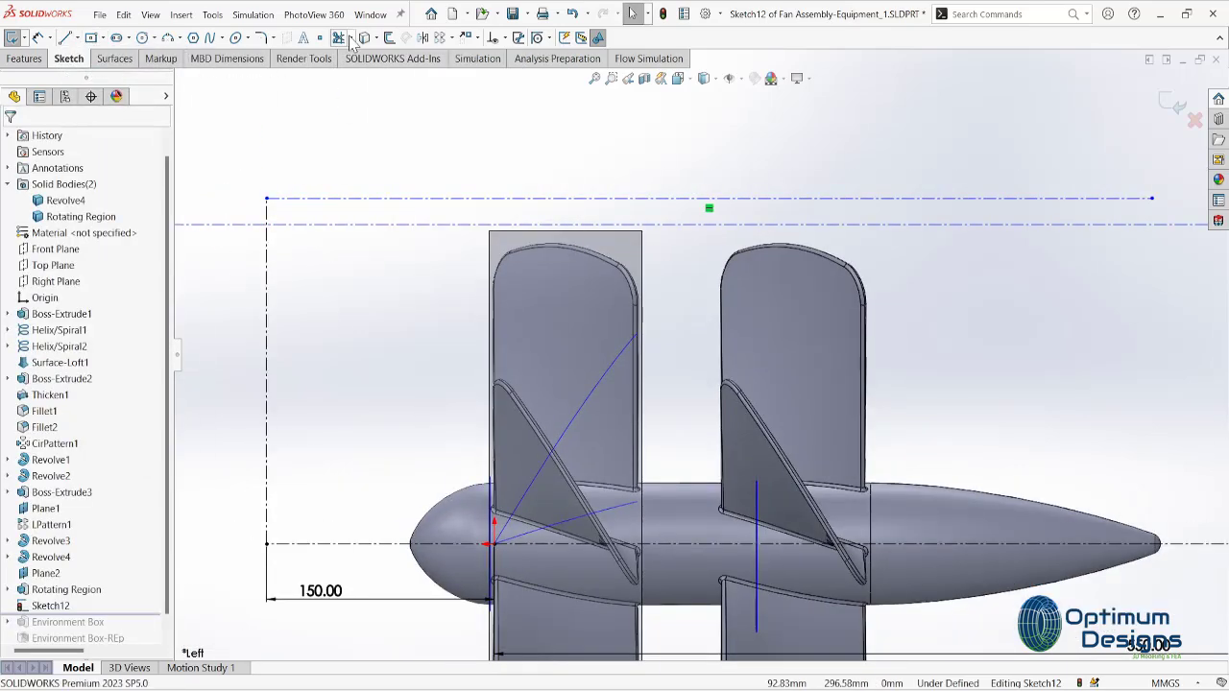
left_click(285, 199)
- Dimension the frame height between the top line and the centerline to 200
left_click(285, 224)
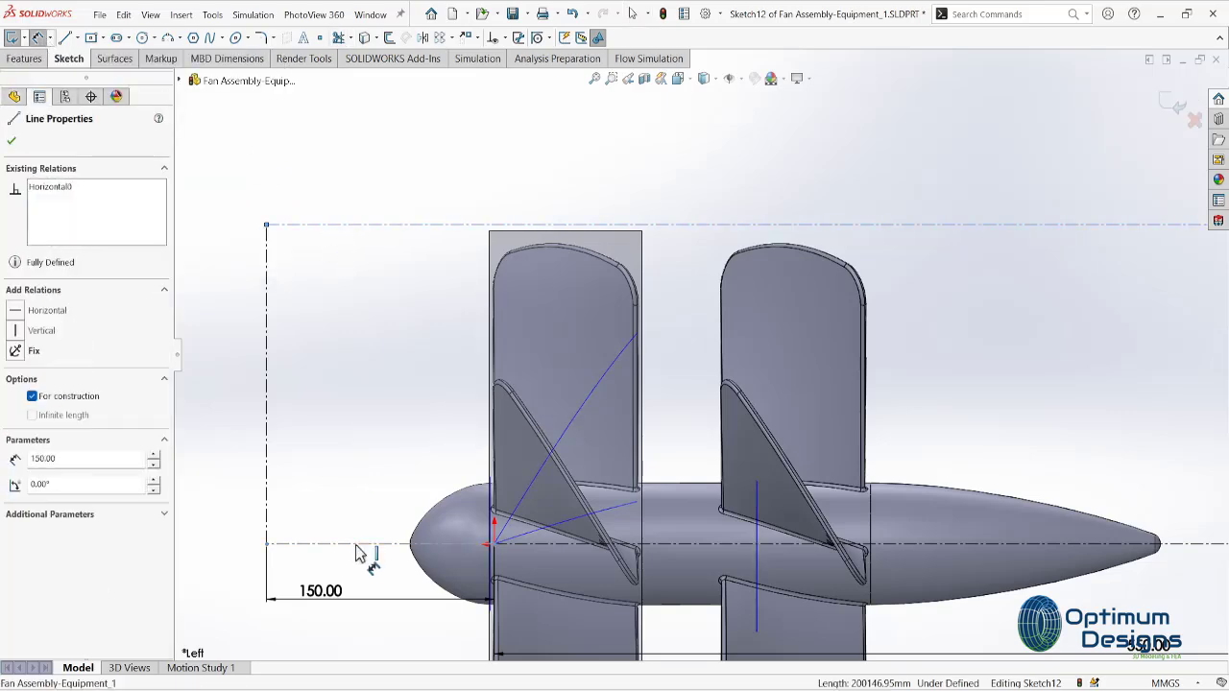
left_click(356, 543)
left_click(230, 451)
type("200")
key("Return")
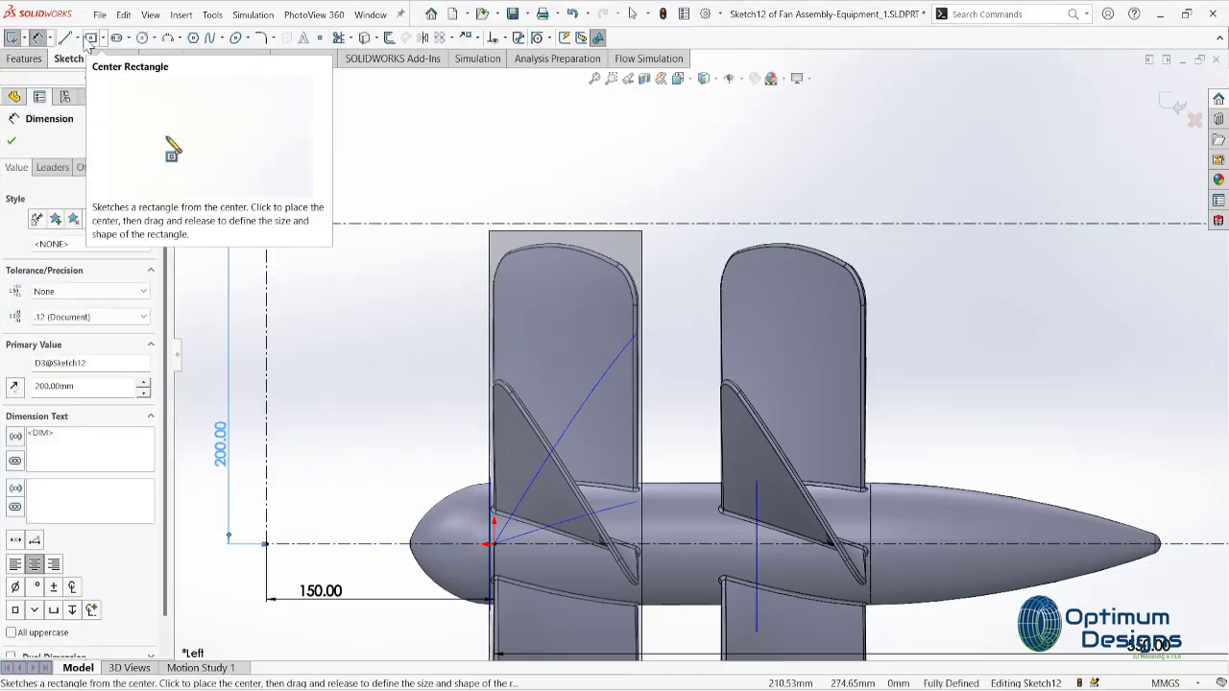
- Draw a vertical construction line at the right end of the frame
left_click(65, 37)
scroll(922, 419, "up", 3)
left_click(1064, 278)
double_click(1064, 464)
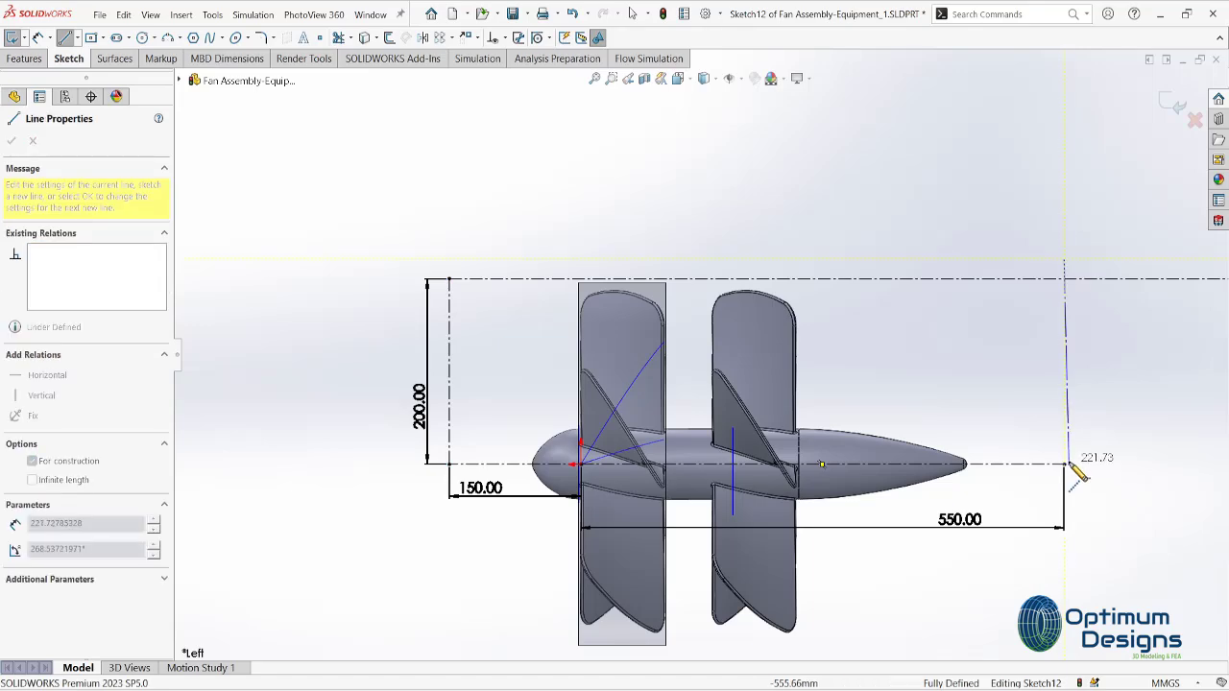
key("Escape")
scroll(1042, 241, "up", 3)
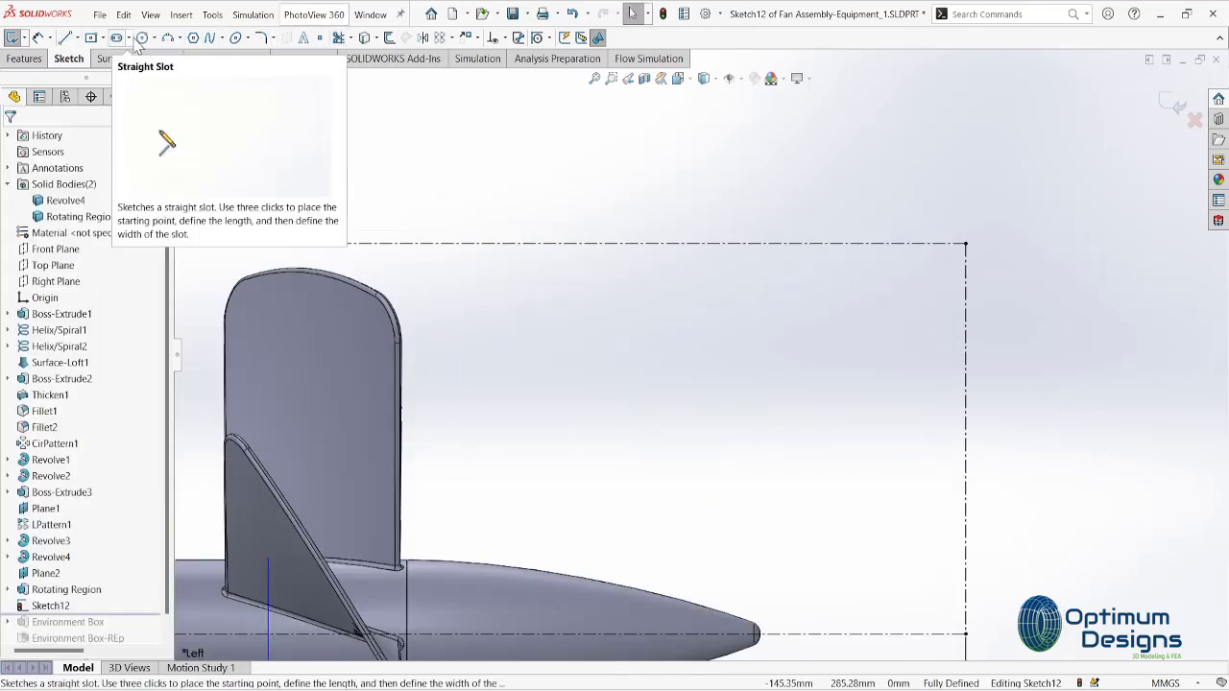
key("z")
- Change the 150 offset dimension to 100
double_click(317, 489)
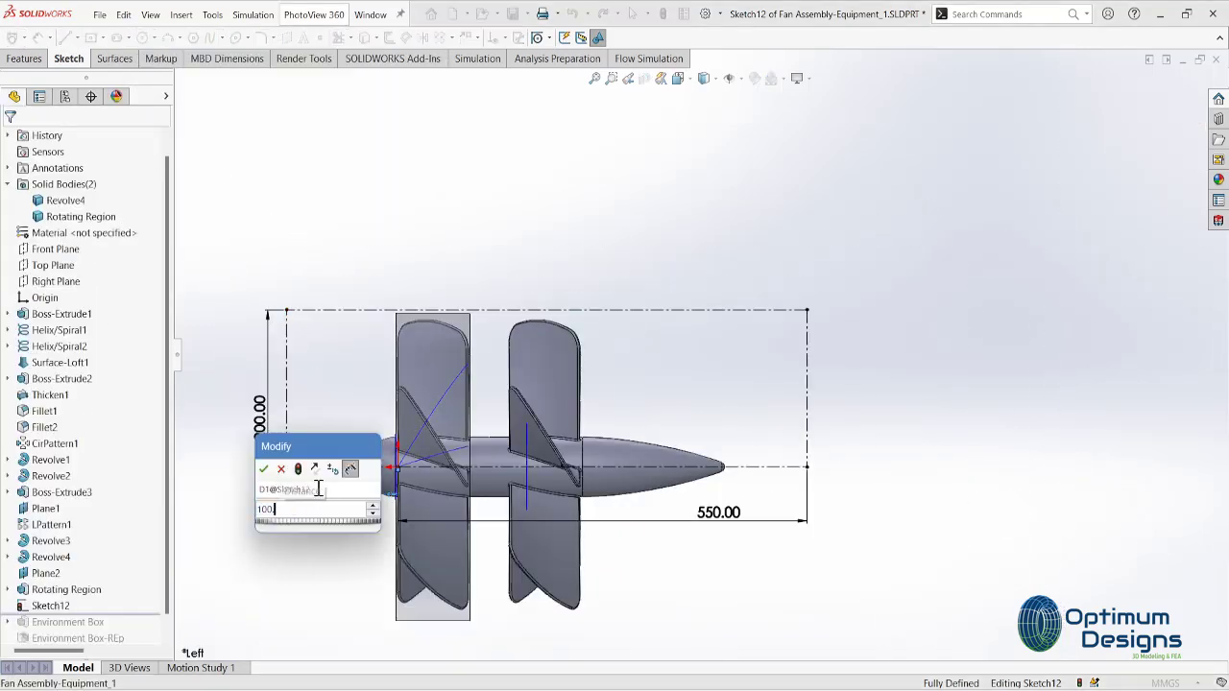
type("100")
key("Return")
scroll(365, 384, "up", 2)
- Sketch a circle on the vertical centerline, coincident with the line's top endpoint
left_click(142, 37)
scroll(380, 236, "up", 3)
left_click(366, 263)
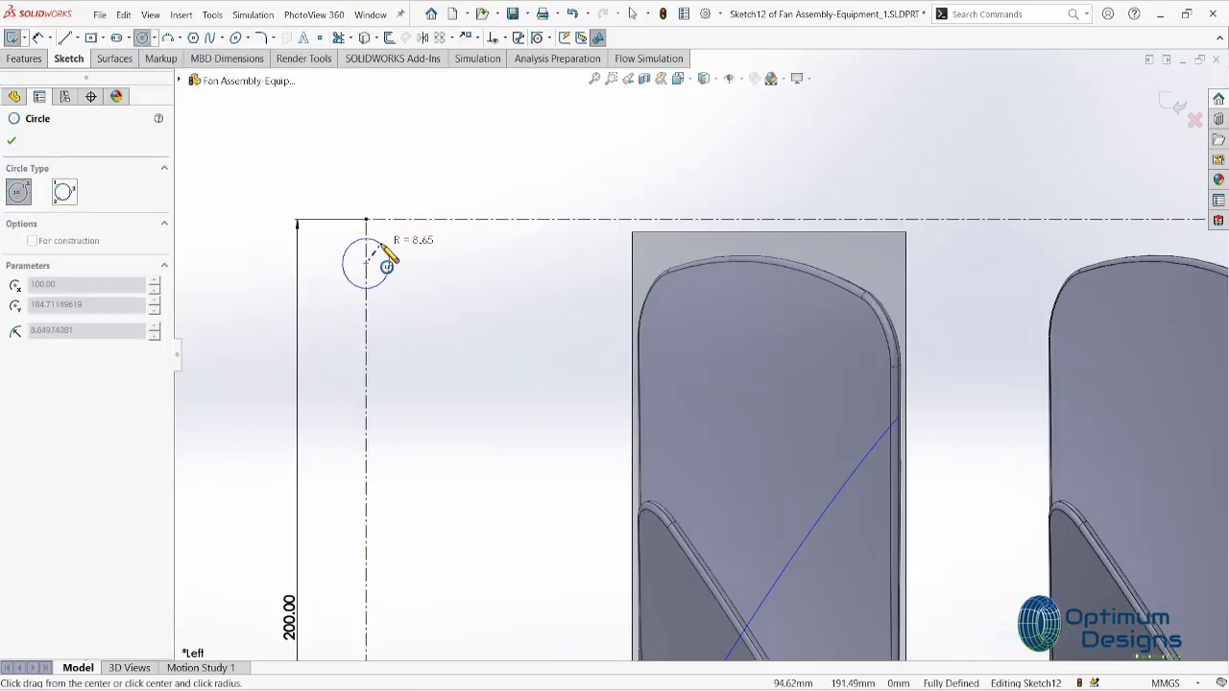
left_click(379, 263)
key("Escape")
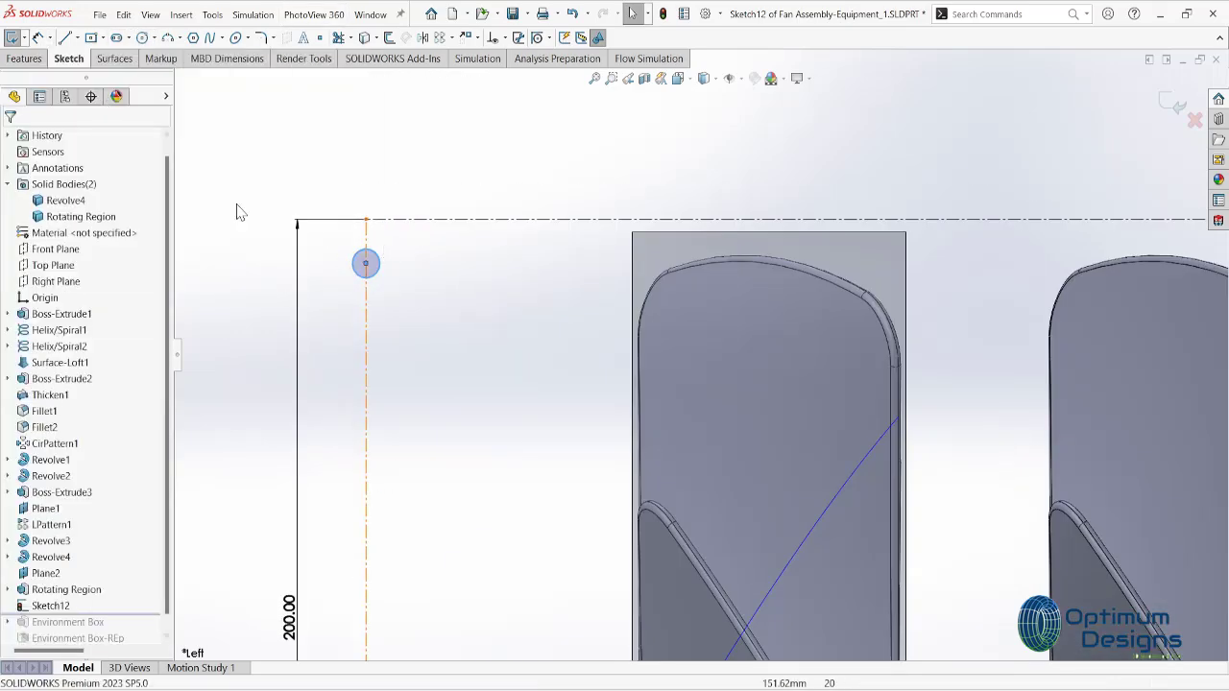
left_click(378, 266)
left_click(366, 220, "ctrl")
left_click(20, 399)
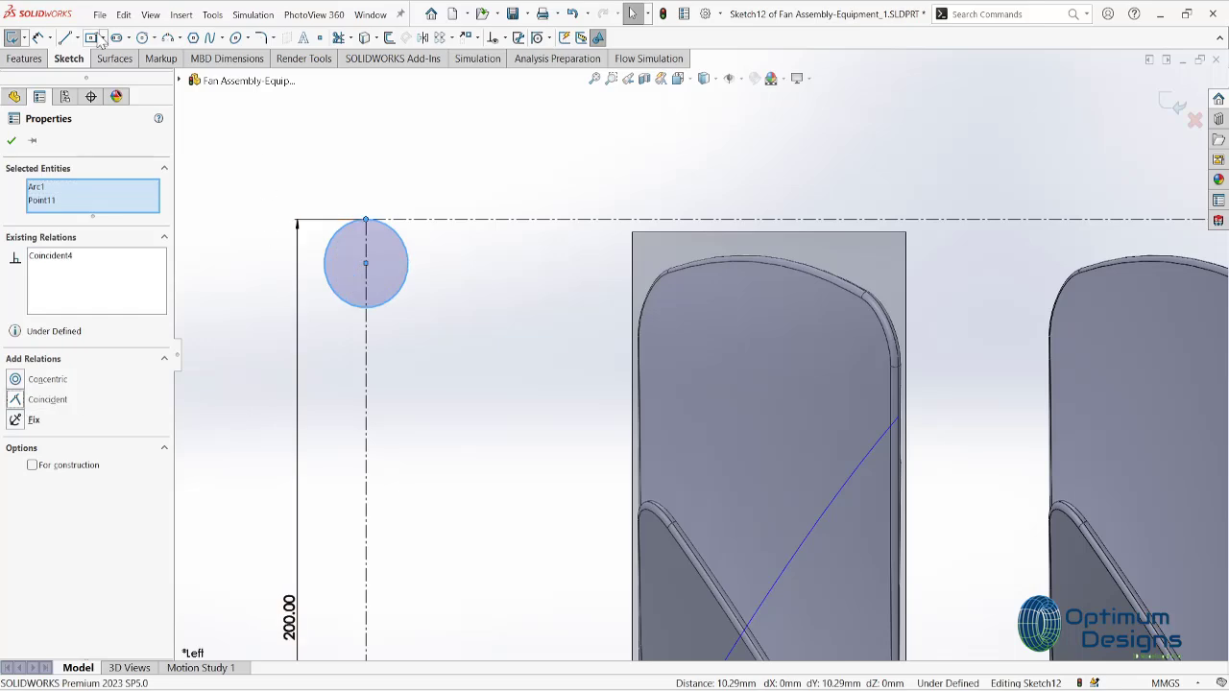
- Dimension the circle's diameter to 20
key("d")
left_click(336, 293)
left_click(255, 292)
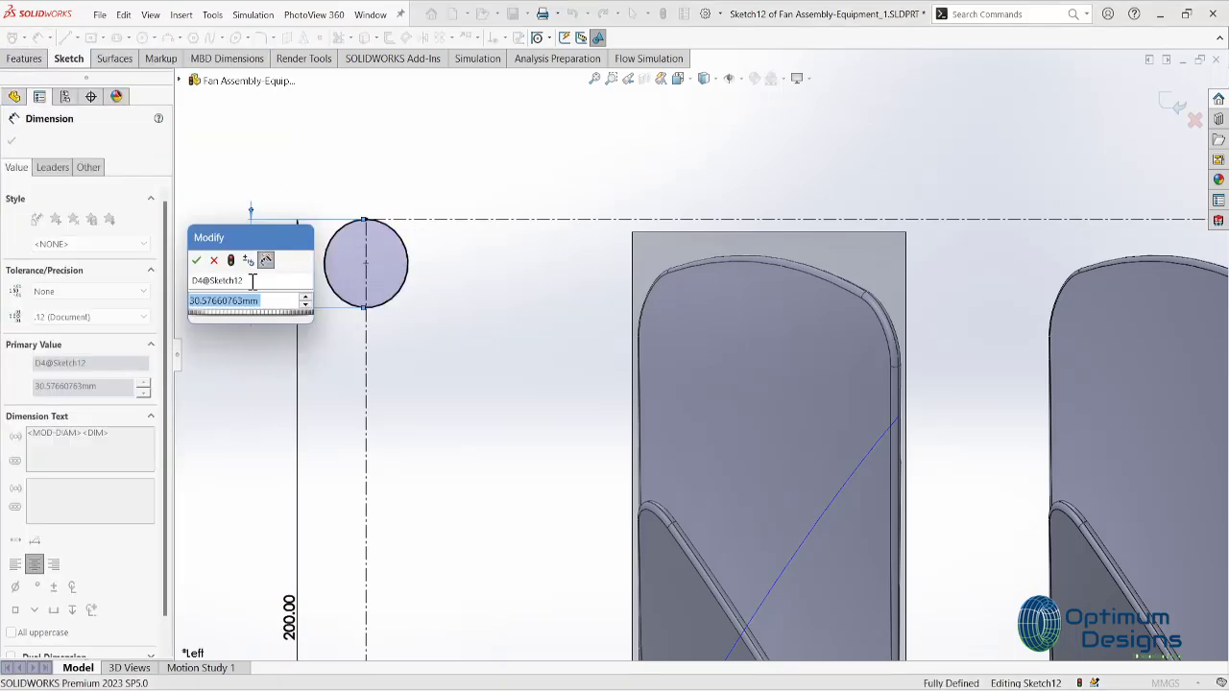
type("20")
key("Return")
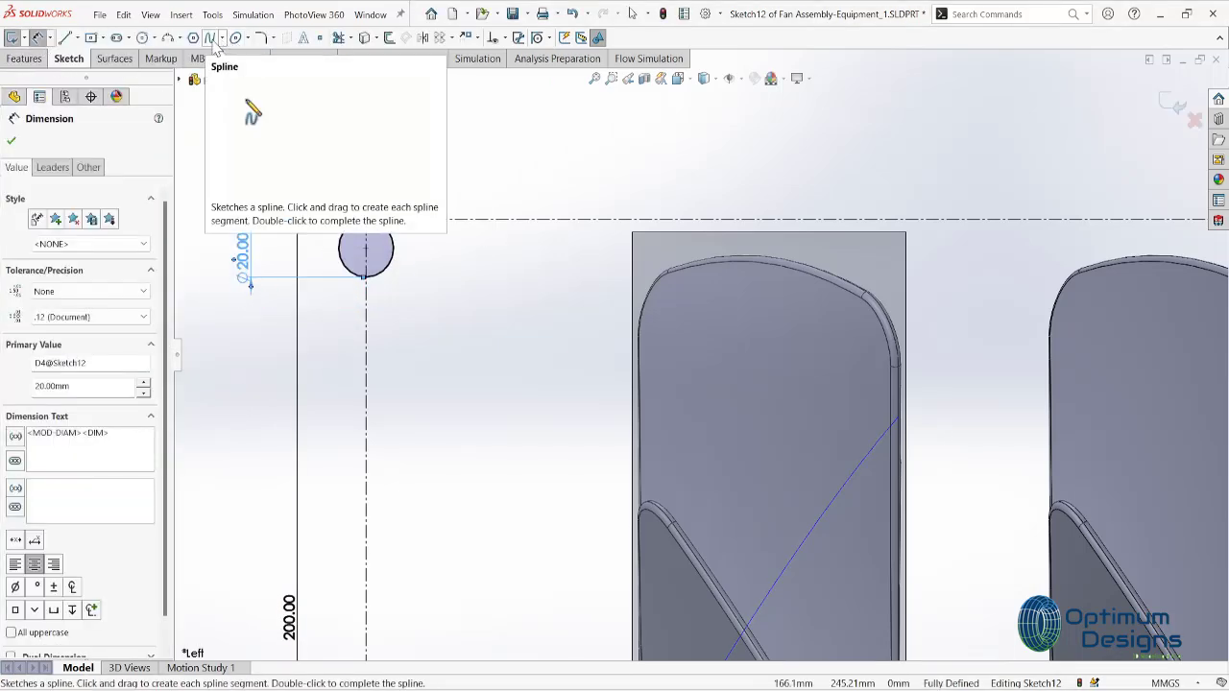
scroll(220, 38, "down", 1)
scroll(221, 38, "down", 1)
scroll(716, 361, "up", 2)
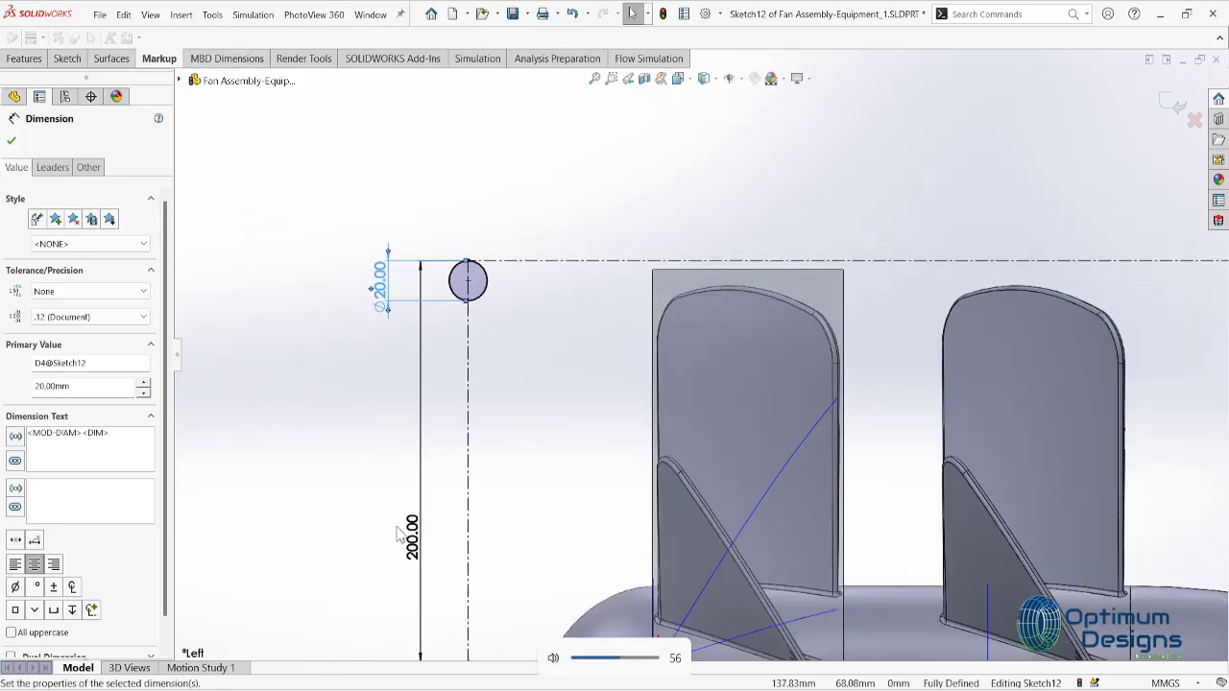
double_click(404, 523)
type("230")
- Apply 230 as the new frame height dimension D3
left_click(393, 515)
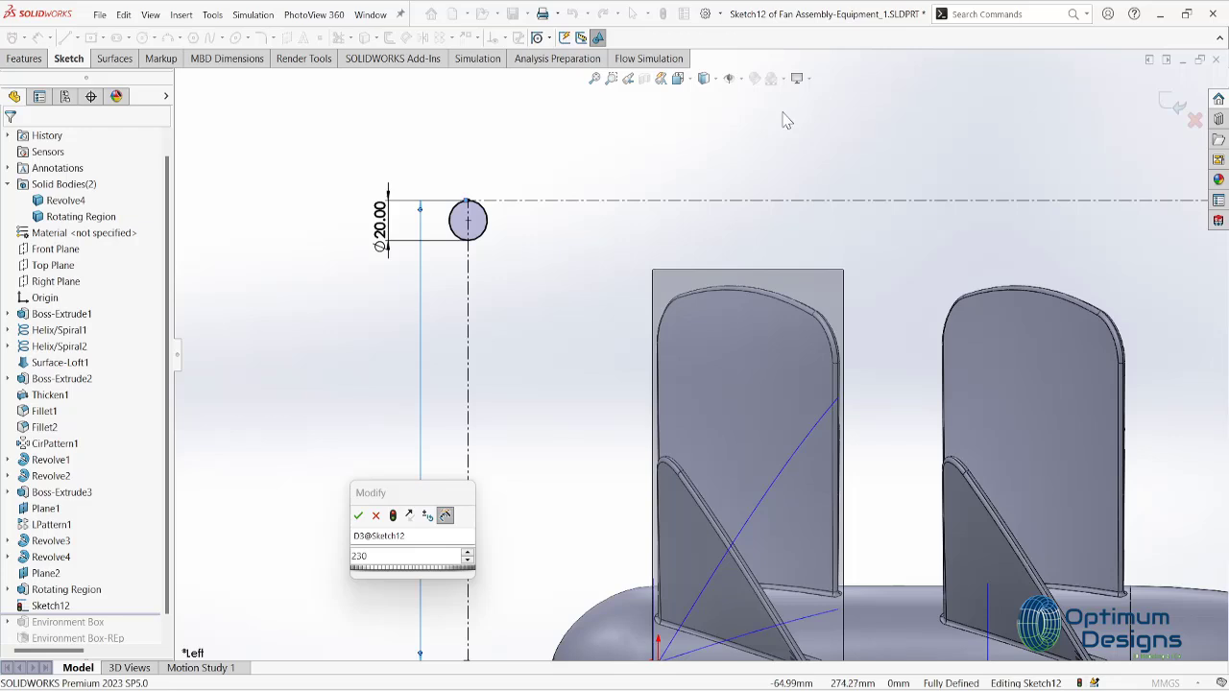
- Change the height dimension to 250
left_click(408, 556)
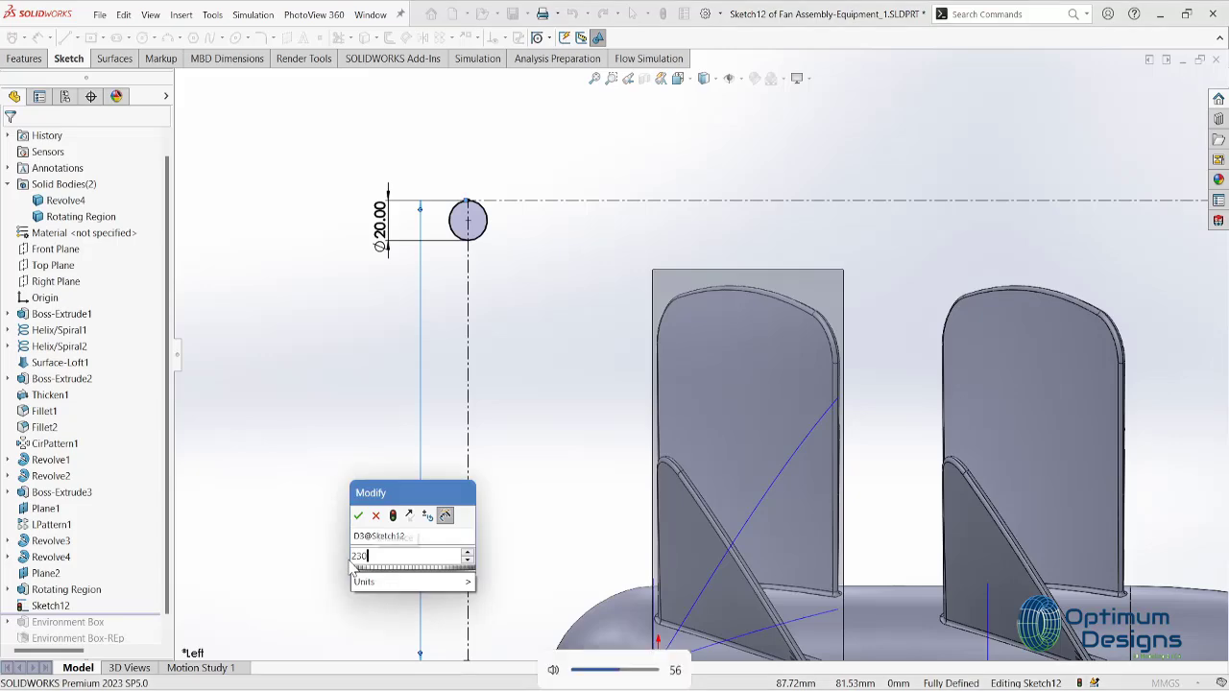
type("250")
key("Return")
scroll(672, 336, "up", 3)
scroll(653, 317, "up", 2)
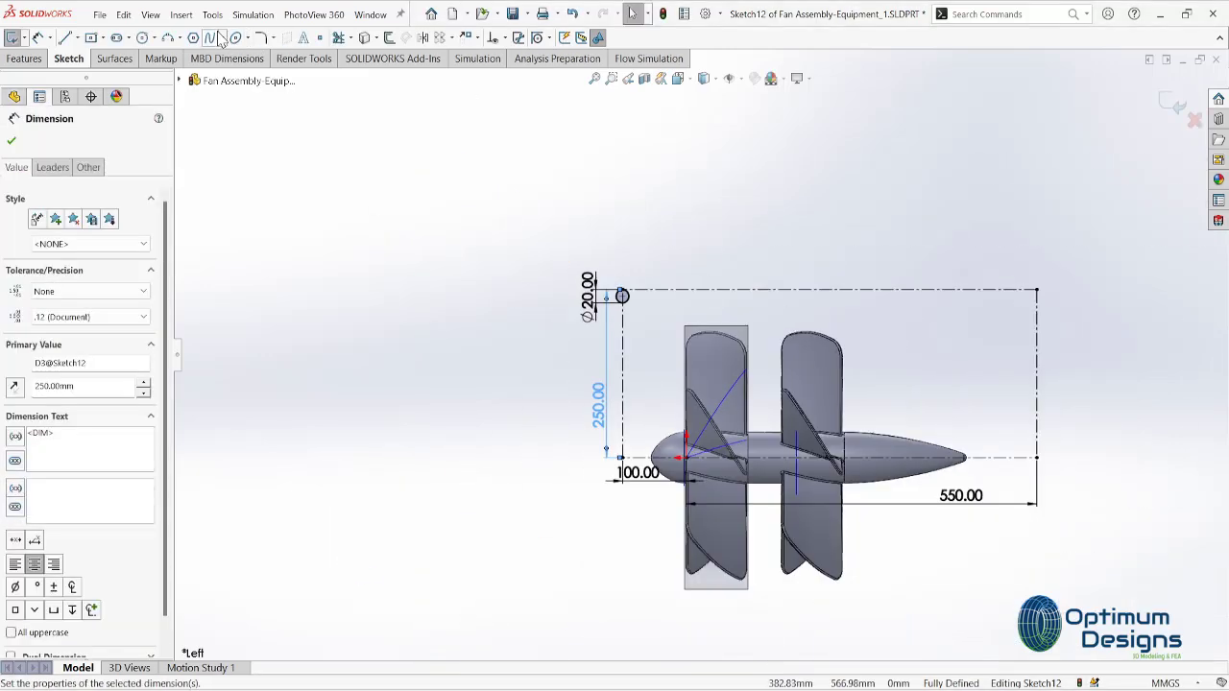
scroll(633, 288, "down", 5)
key("Escape")
- Draw a spline starting at the circle and make it tangent to the circle
left_click(210, 37)
left_click(634, 281)
scroll(696, 353, "down", 5)
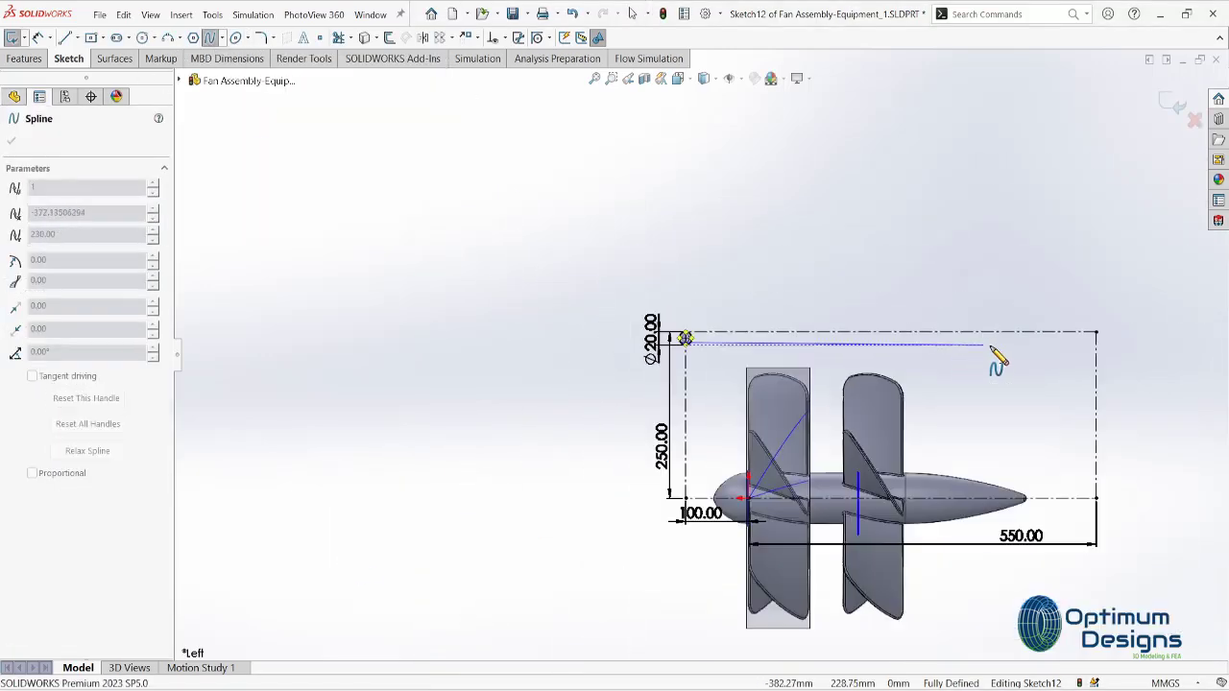
right_click(1075, 336)
left_click(1104, 343)
scroll(684, 338, "up", 3)
left_click(960, 279)
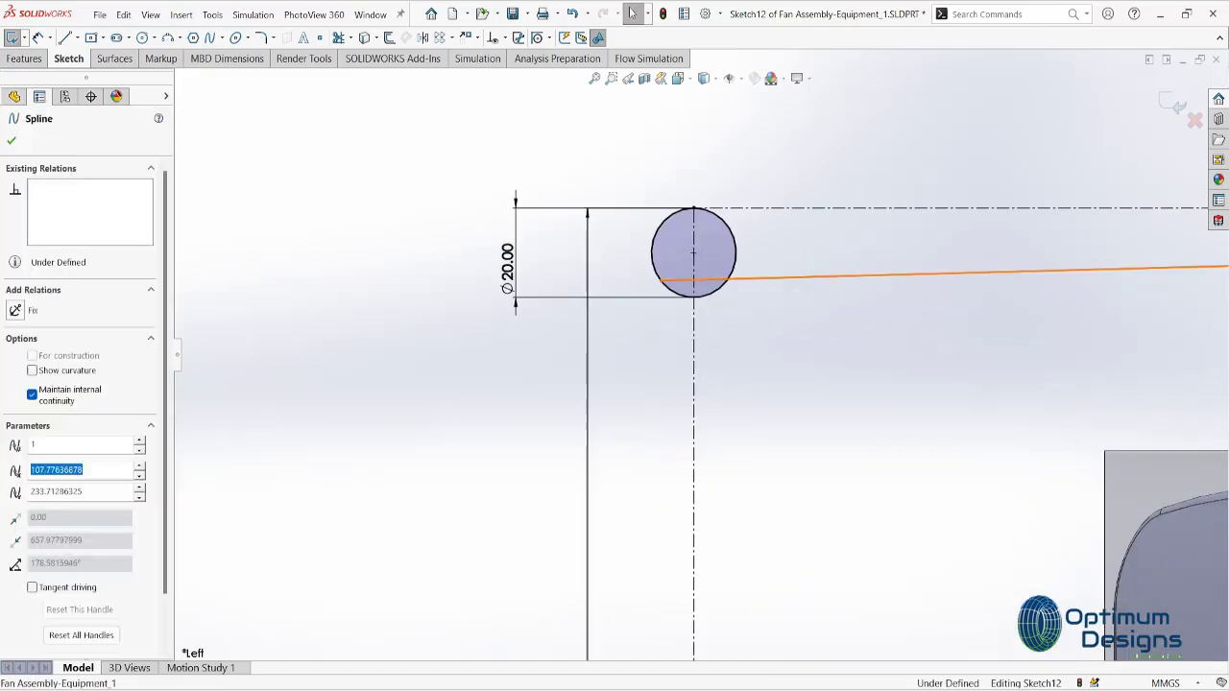
left_click(693, 279, "ctrl")
left_click(15, 379)
scroll(701, 355, "down", 5)
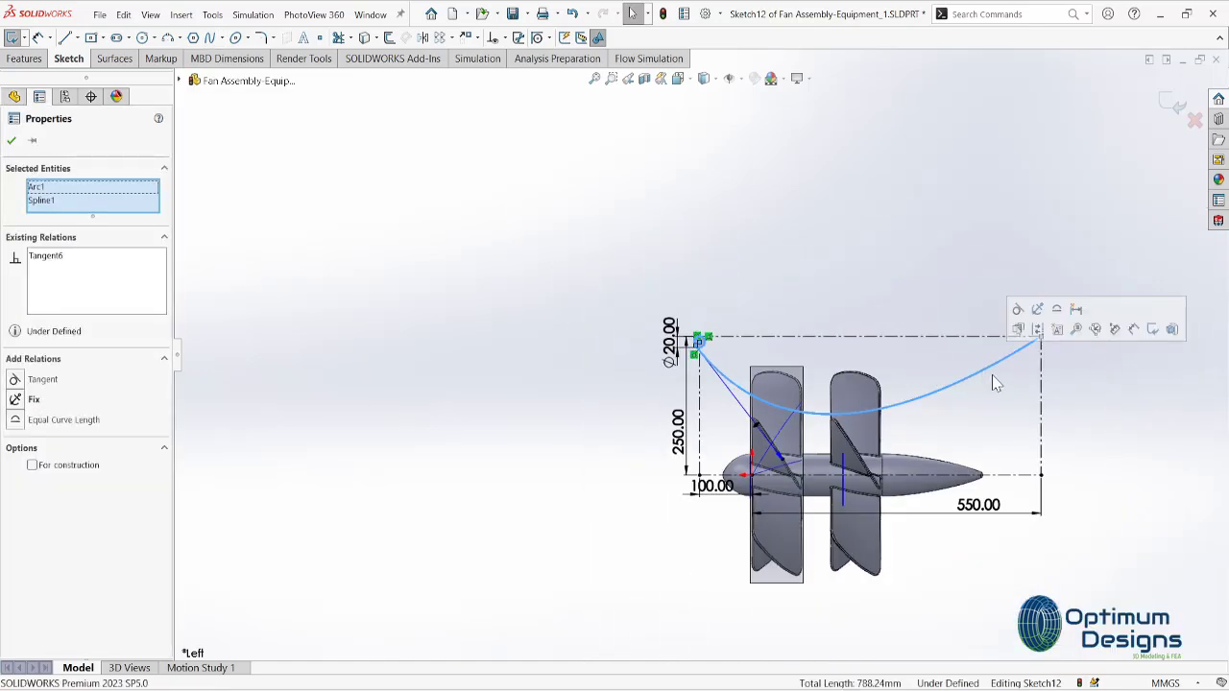
- Reshape the spline by dragging its tangent handles to soften the curve
left_click(1004, 372)
left_click(1004, 372)
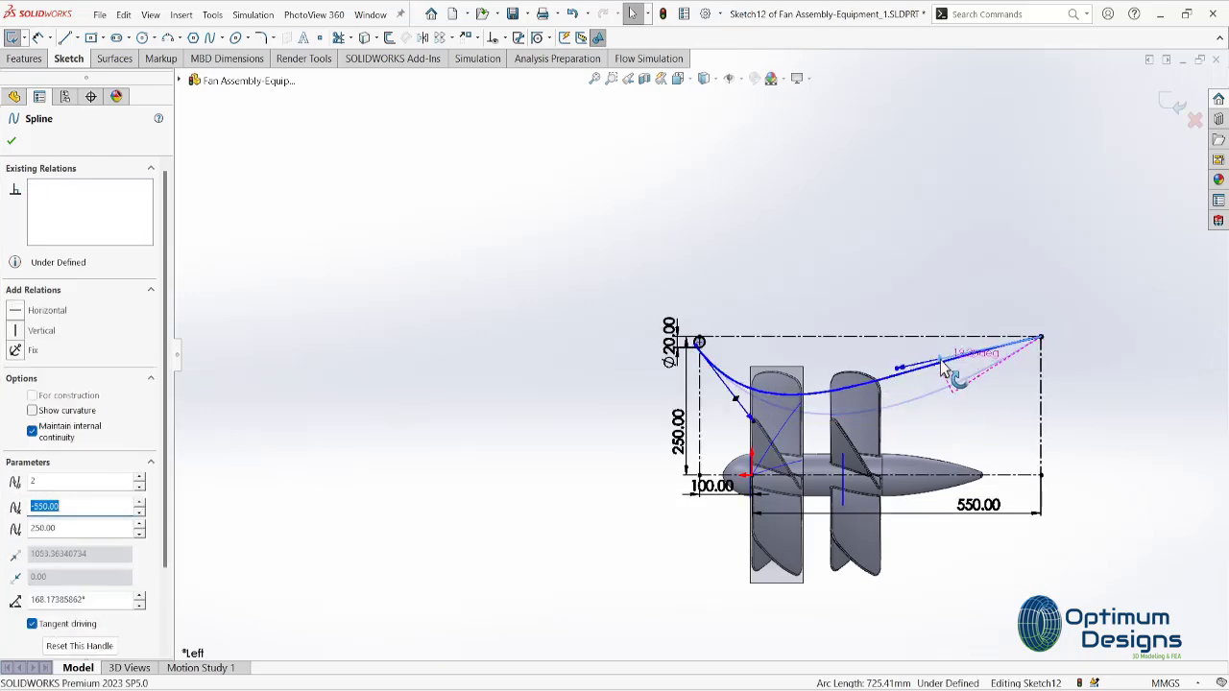
scroll(819, 399, "up", 3)
mouse_move(676, 395)
left_mouse_down()
mouse_move(722, 369)
mouse_move(672, 345)
left_mouse_up()
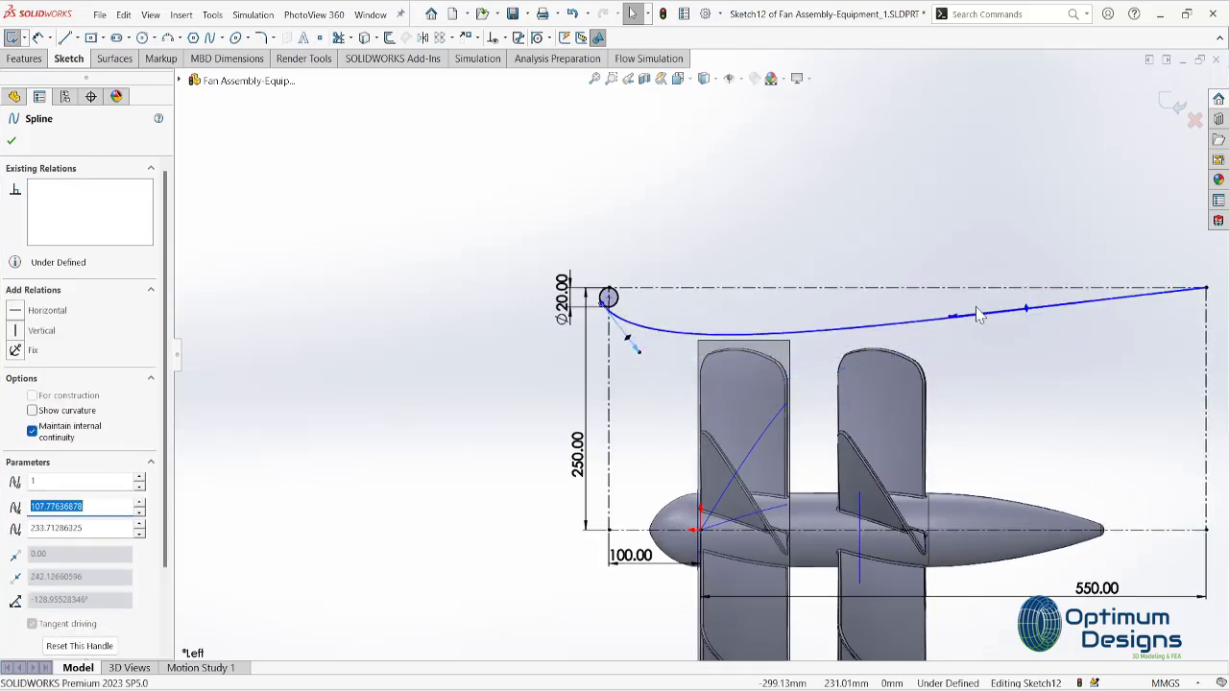
scroll(713, 352, "up", 3)
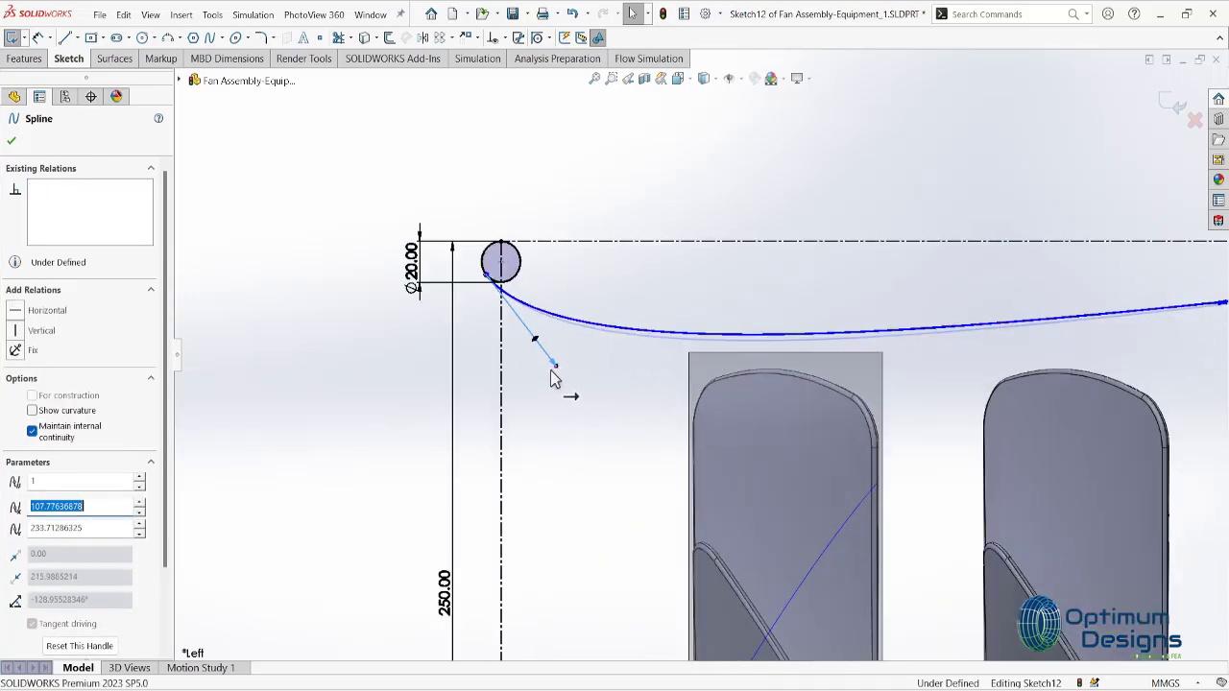
left_click_drag(562, 384, 552, 360)
- Add a dimension between the sketch line and the neighbouring entity
left_click(38, 37)
scroll(662, 345, "down", 5)
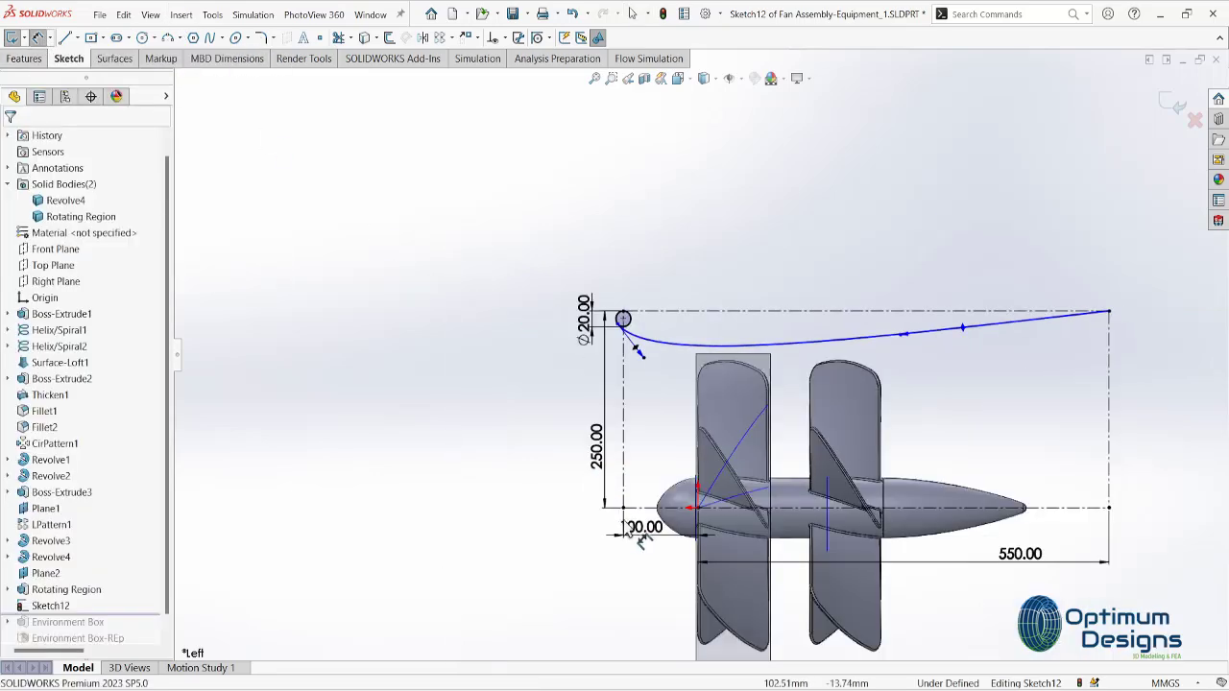
left_click(662, 344)
left_click(698, 365)
scroll(821, 378, "down", 1)
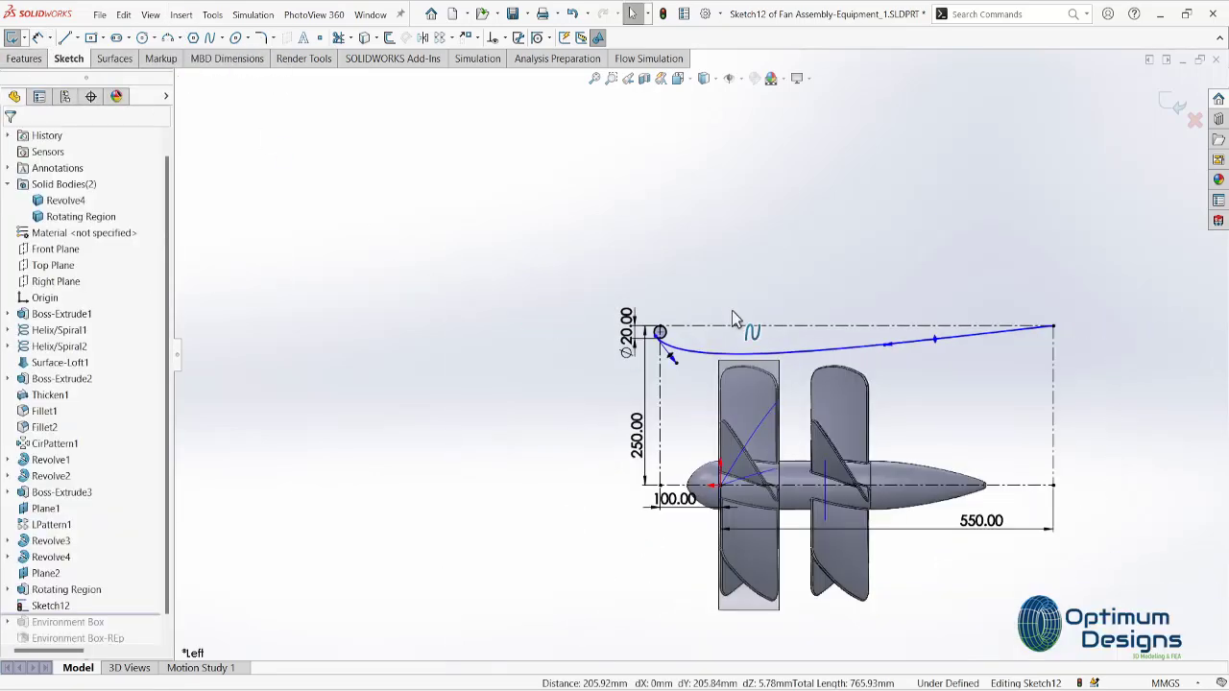
- Draw a straight top line from the circle's top to the curve's far end
left_click(64, 37)
scroll(620, 288, "up", 5)
left_click(766, 419)
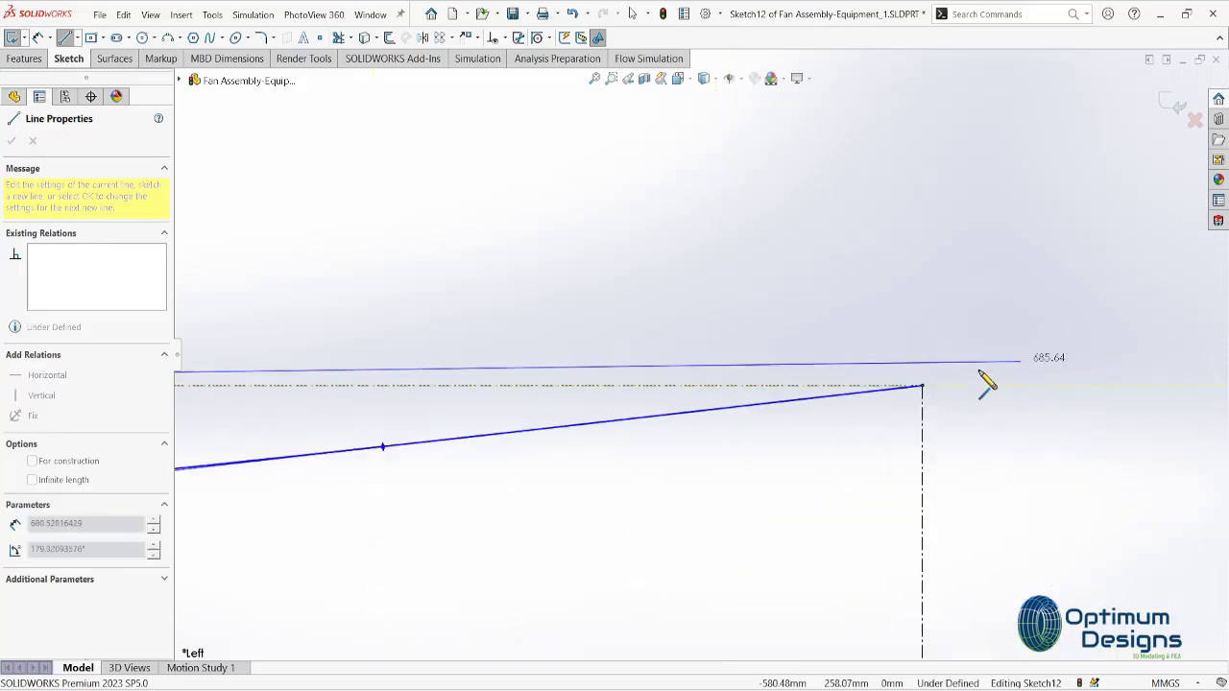
left_click(924, 386)
key("Escape")
scroll(537, 341, "down", 3)
scroll(538, 341, "up", 3)
- Trim away the leftover arc with Trim Entities
left_click(337, 38)
scroll(537, 452, "up", 3)
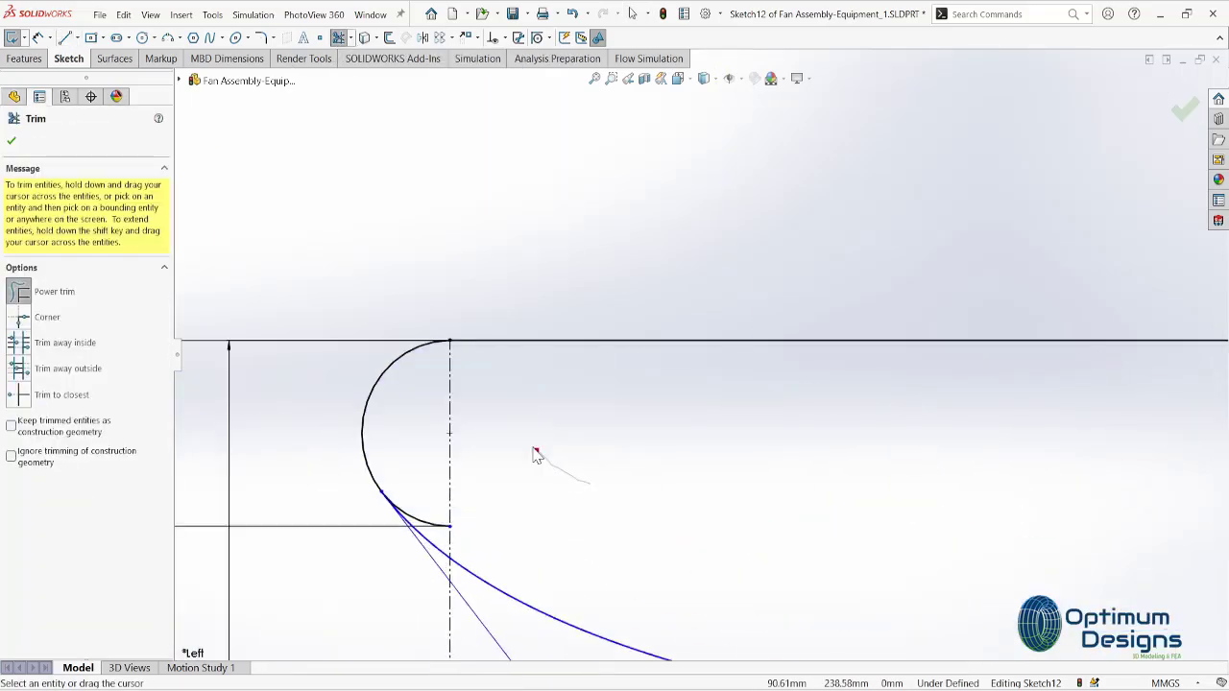
scroll(512, 480, "up", 3)
scroll(907, 451, "down", 6)
scroll(907, 451, "down", 1)
- Revolve the closed profile about the axis line into the duct
left_click(24, 59)
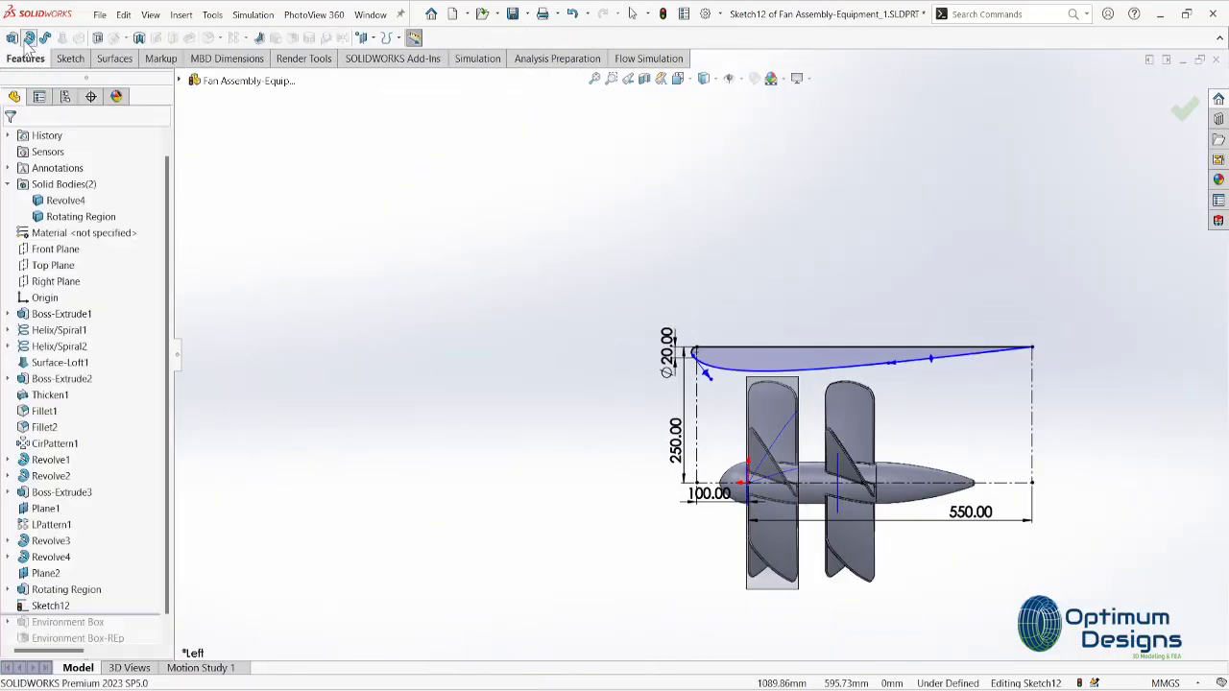
left_click(29, 38)
middle_click_drag(422, 388, 475, 425)
key("Return")
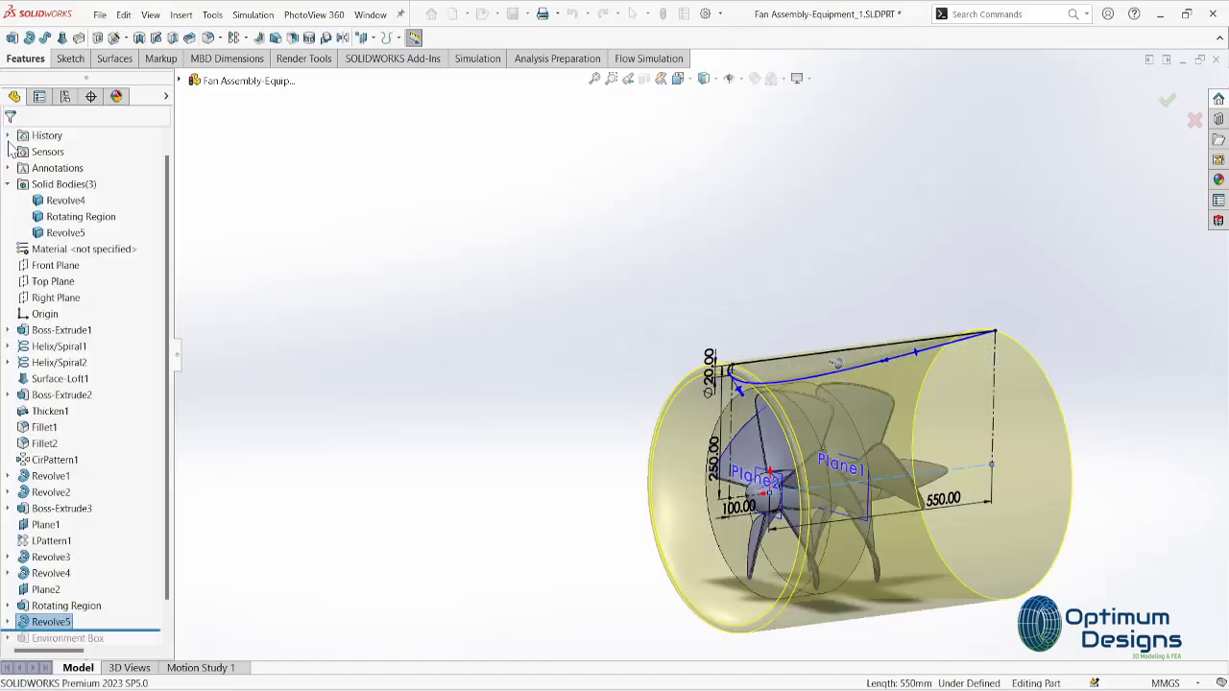
- Inspect the duct from standard views and a Right-plane section view
key("space")
left_click(519, 468)
key("space")
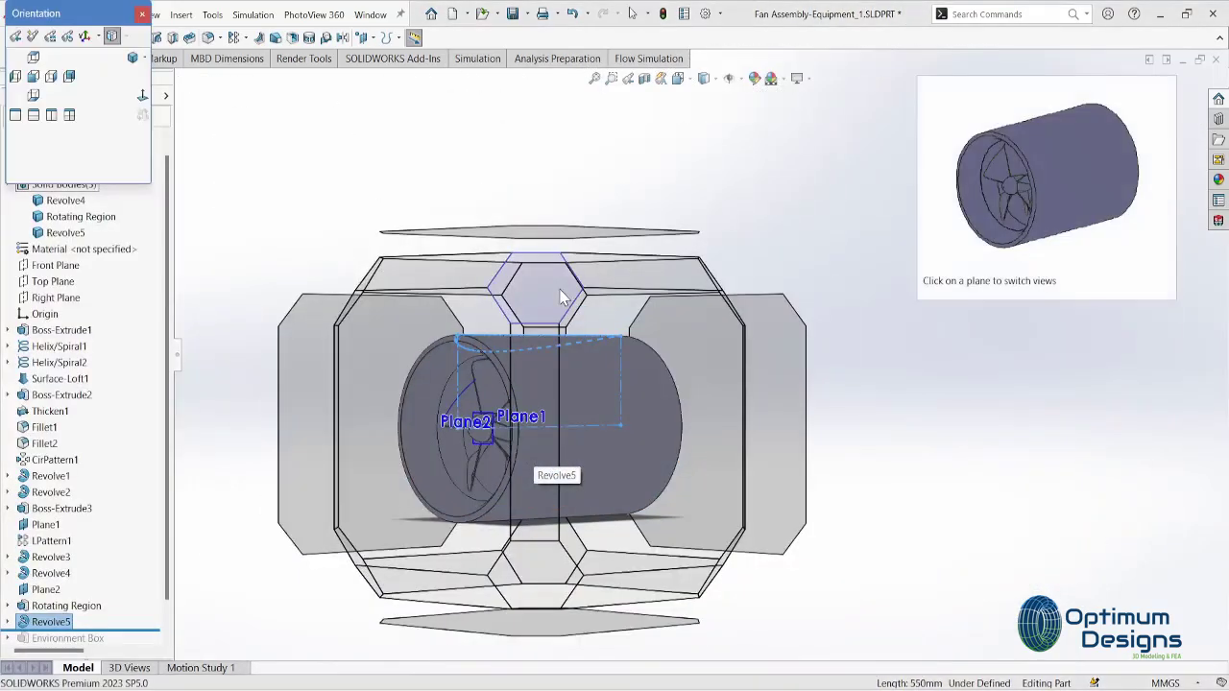
left_click(628, 77)
left_click(60, 430)
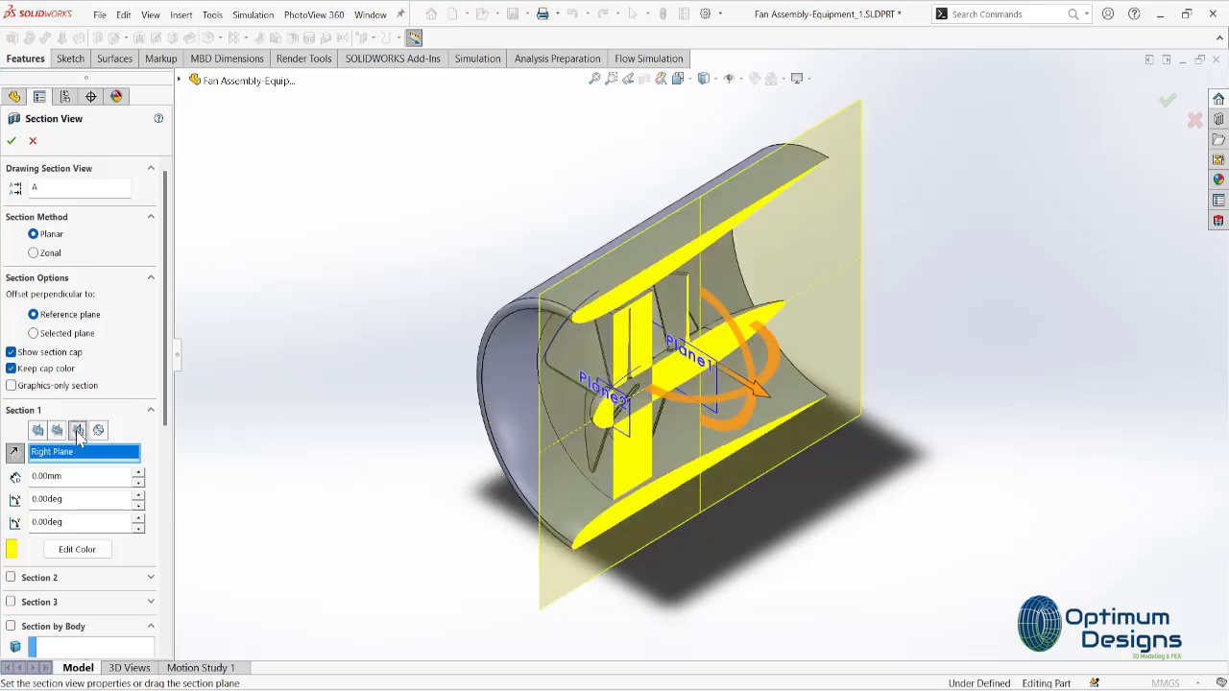
key("Return")
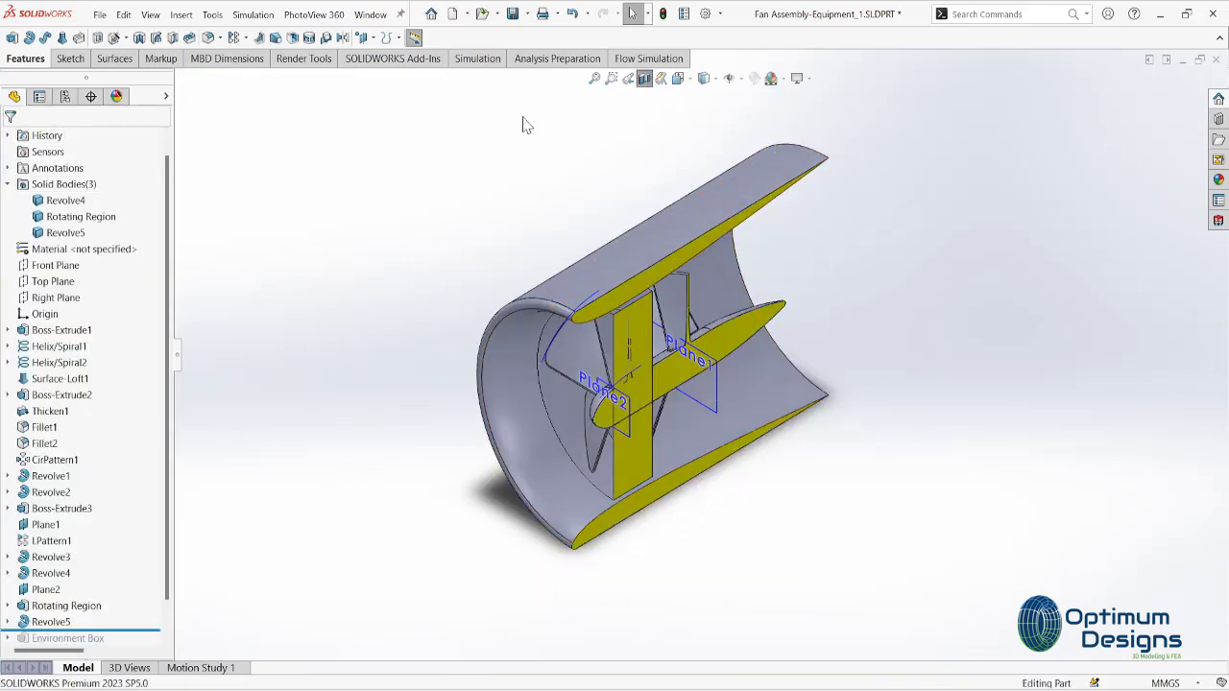
left_click(644, 78)
- Rename the revolve feature to 'Fan Duct' and make it transparent
left_click(51, 622)
right_click(51, 622)
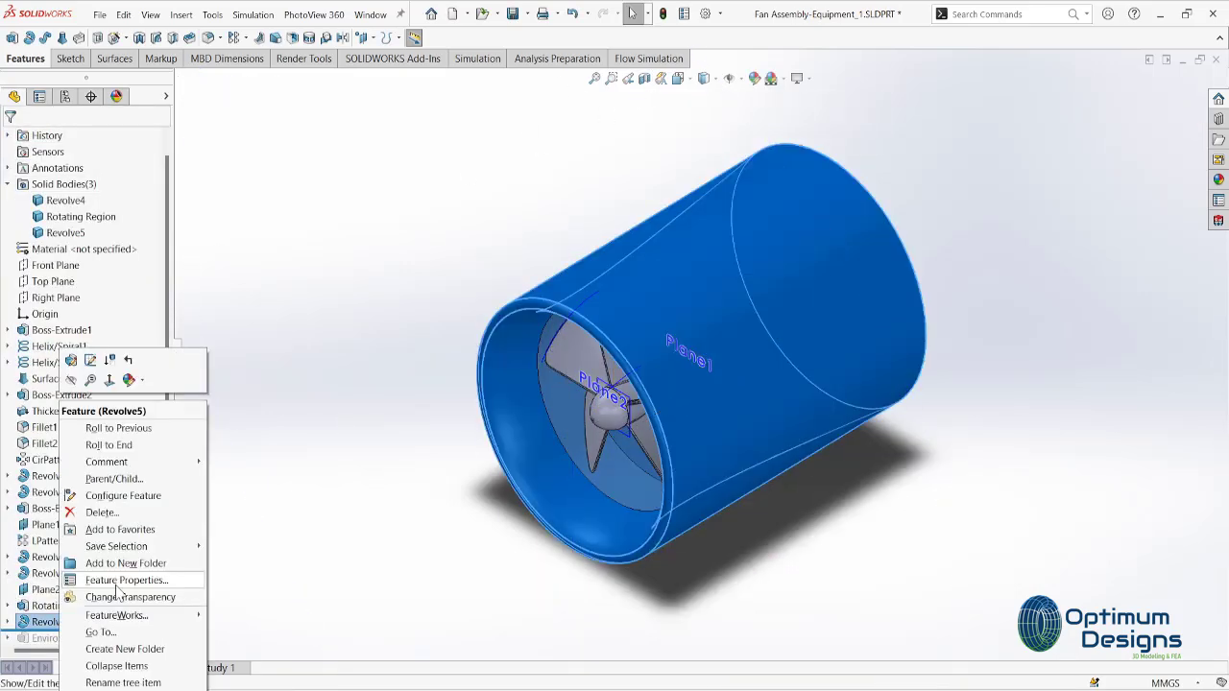
left_click(125, 614)
type("Fan Duct")
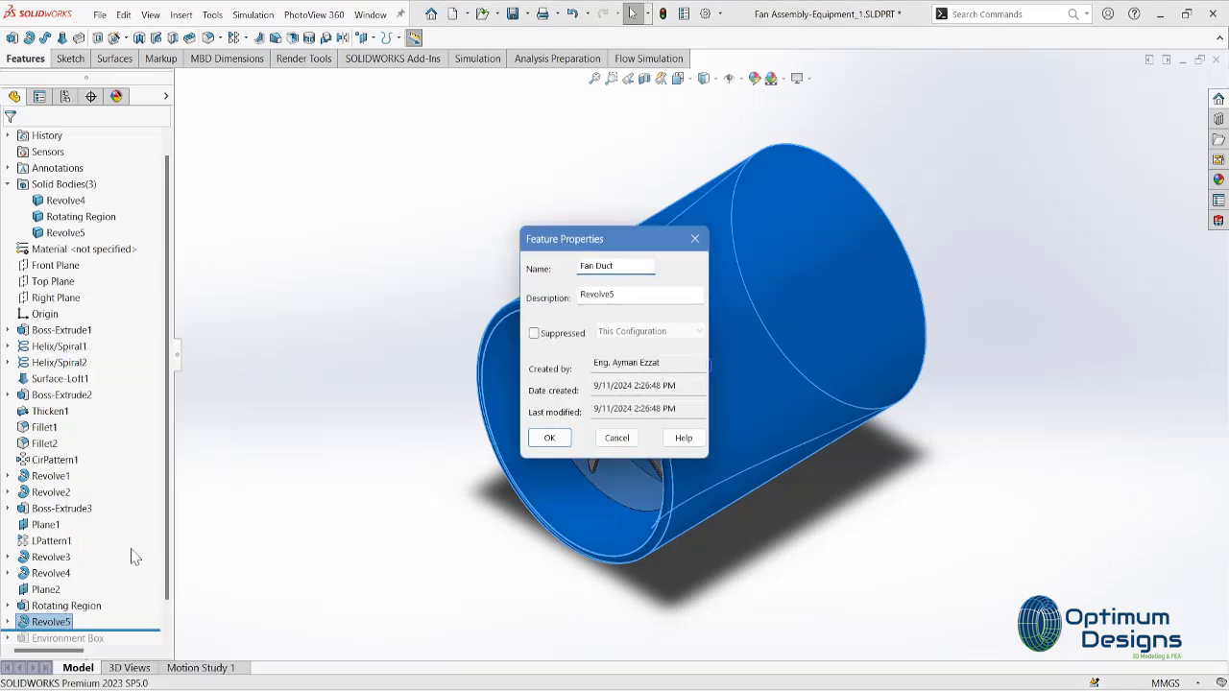
key("Return")
left_click(237, 548)
right_click(51, 622)
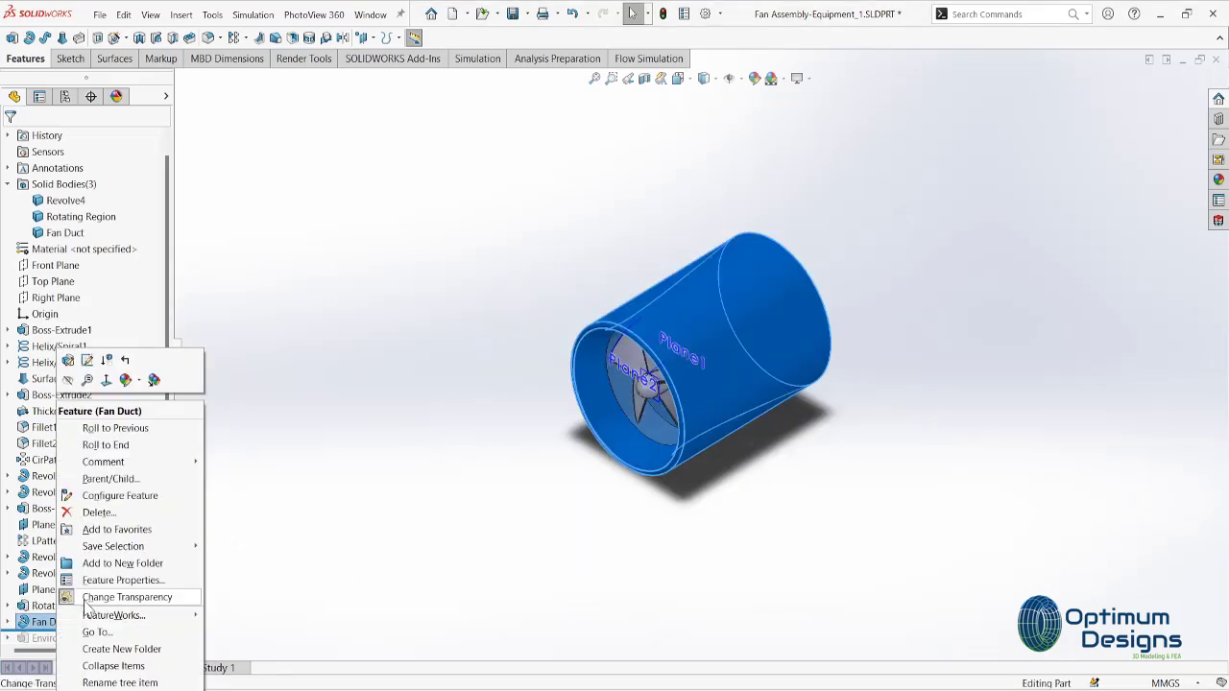
left_click(106, 595)
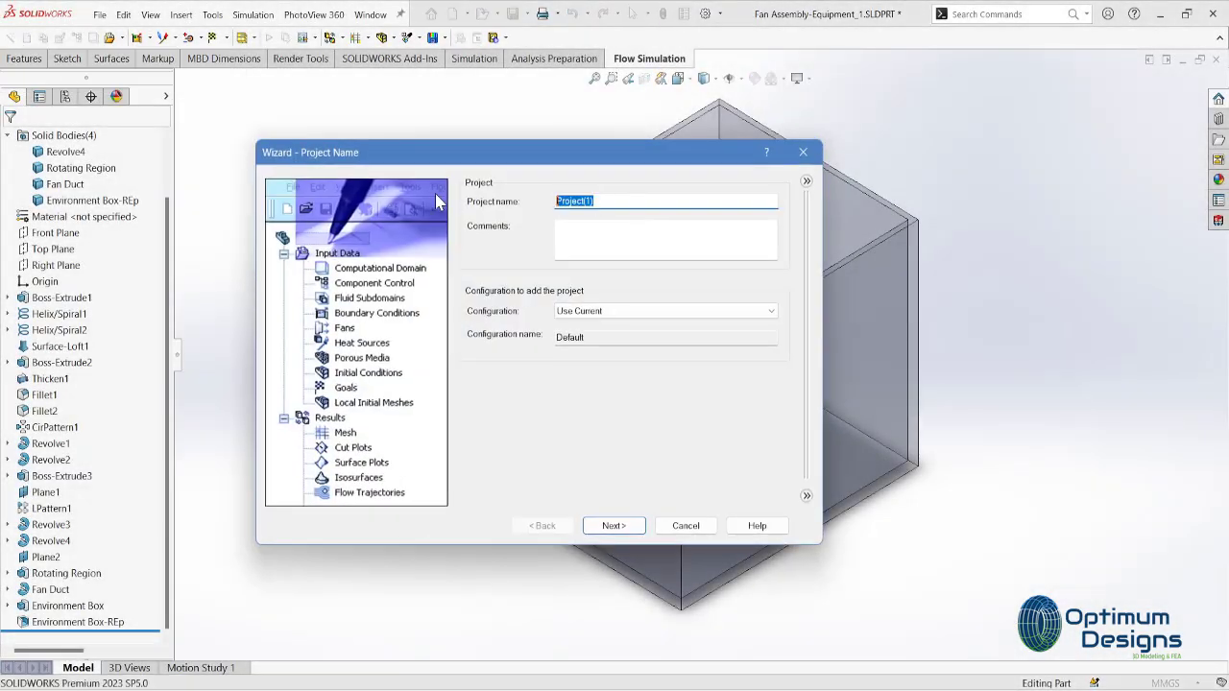
- Name the project 'Duct Fan propeller CFD' and set pressure units to bar
type("Duct Fan pro")
type("peller CFD")
left_click(613, 525)
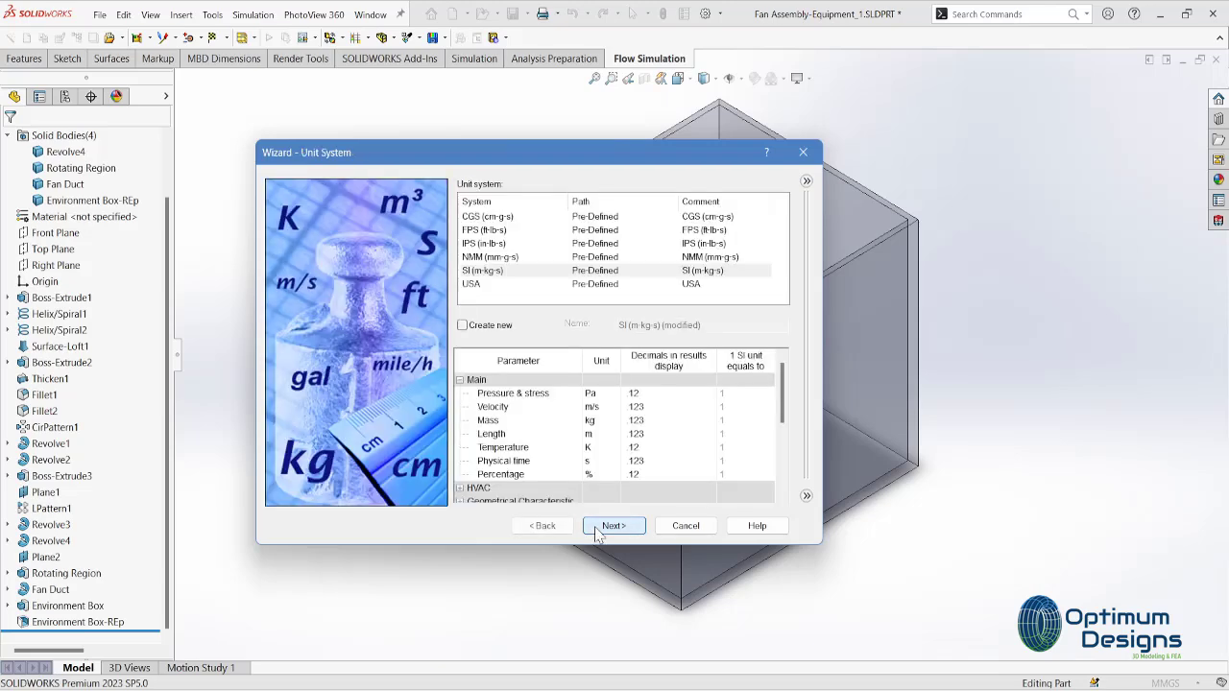
left_click(600, 392)
left_click(607, 620)
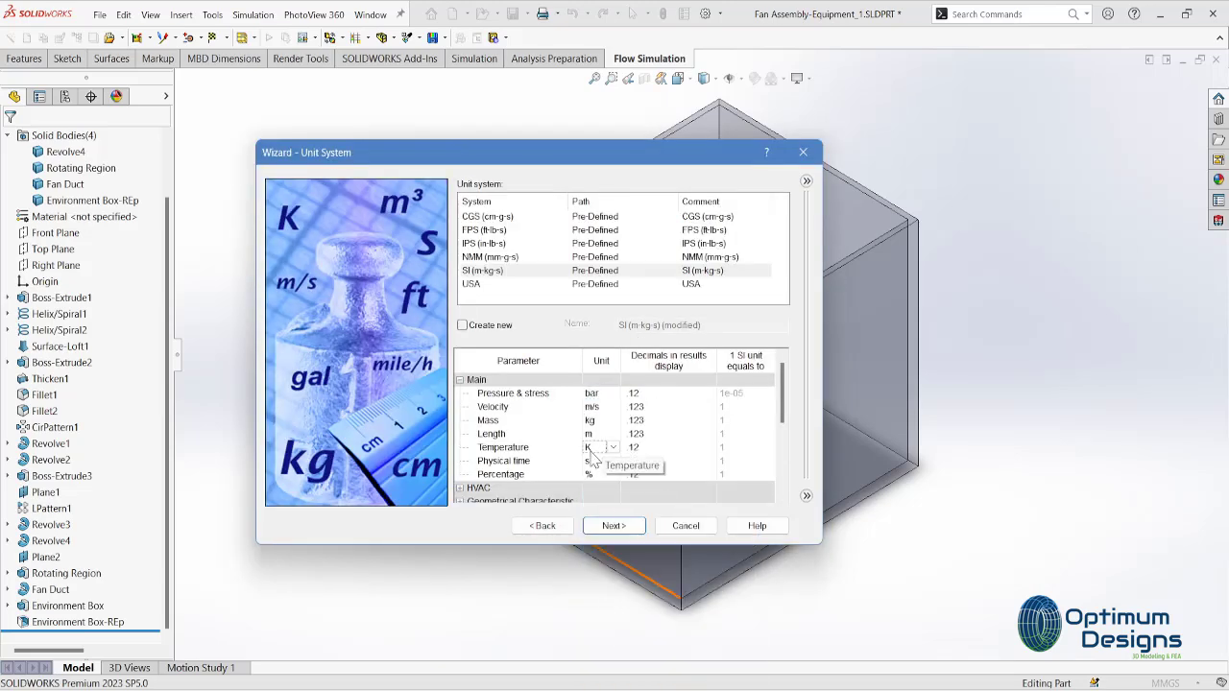
- Enable Rotation for the fluid flow analysis and choose the analysis type
left_click(605, 525)
left_click(634, 257)
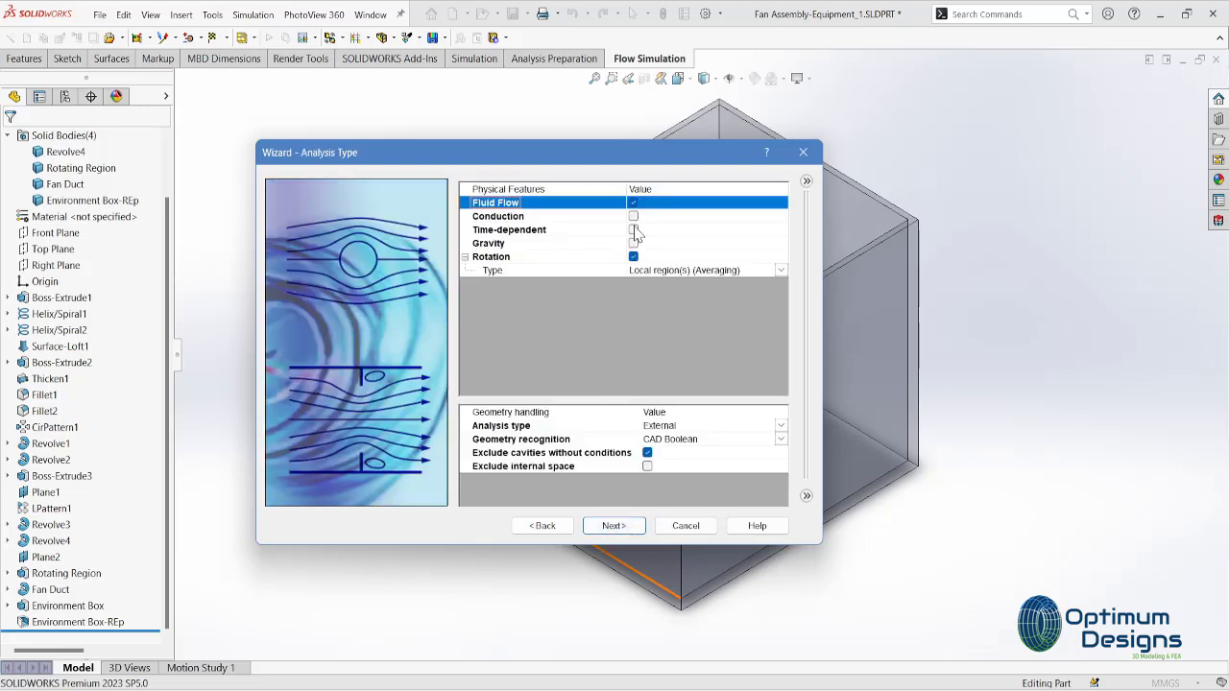
left_click(633, 256)
left_click(633, 257)
left_click(710, 425)
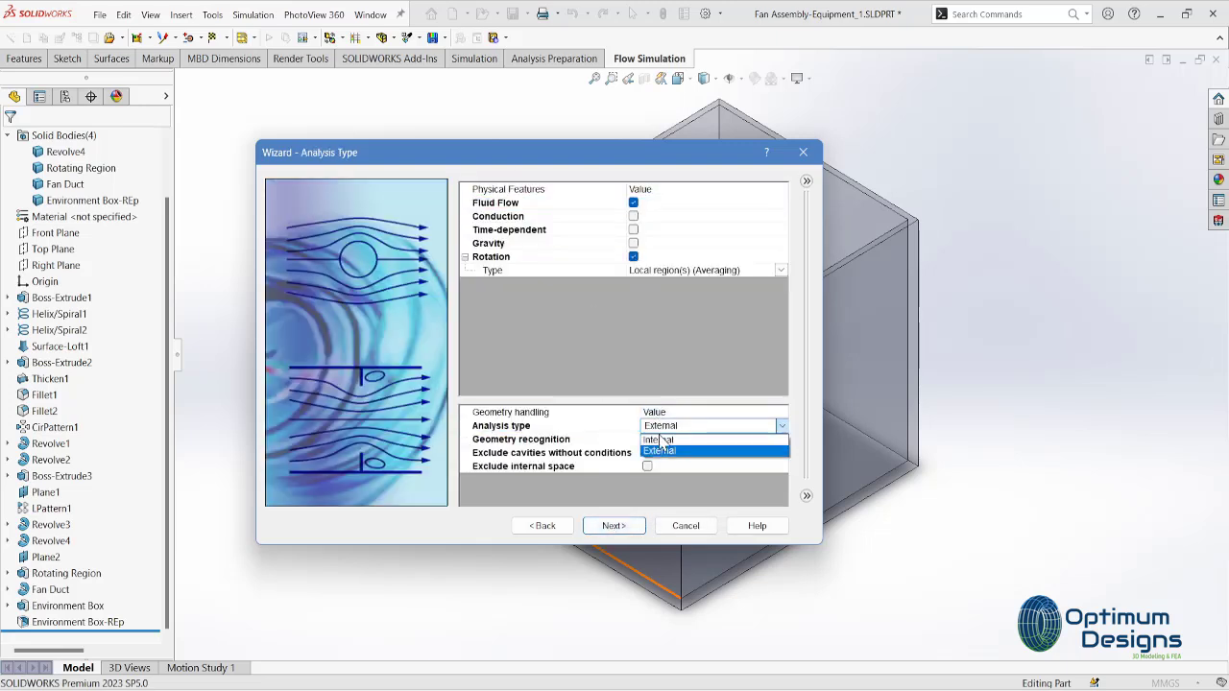
left_click(672, 452)
- Add Air as the project fluid, finish the wizard and accept lid creation
left_click(613, 525)
double_click(473, 201)
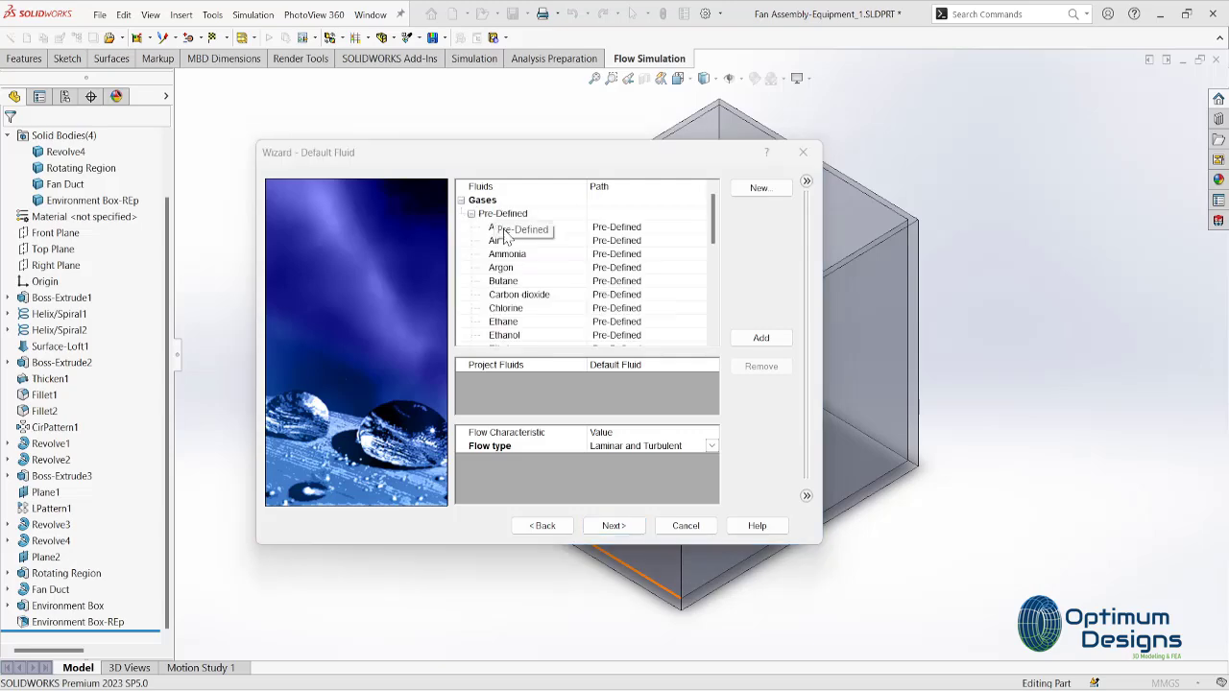
double_click(493, 238)
left_click(614, 525)
left_click(614, 526)
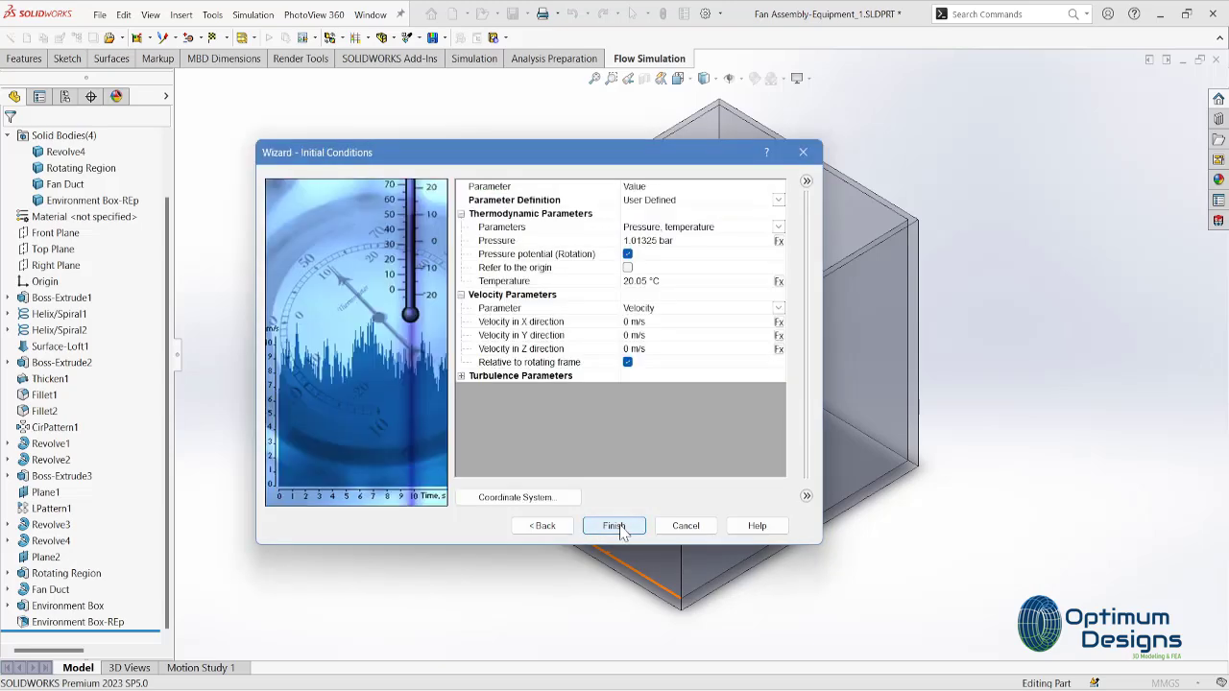
left_click(616, 526)
left_click(661, 433)
- Cap the box's top face with a lid and roll back before Environment Box
scroll(562, 223, "down", 5)
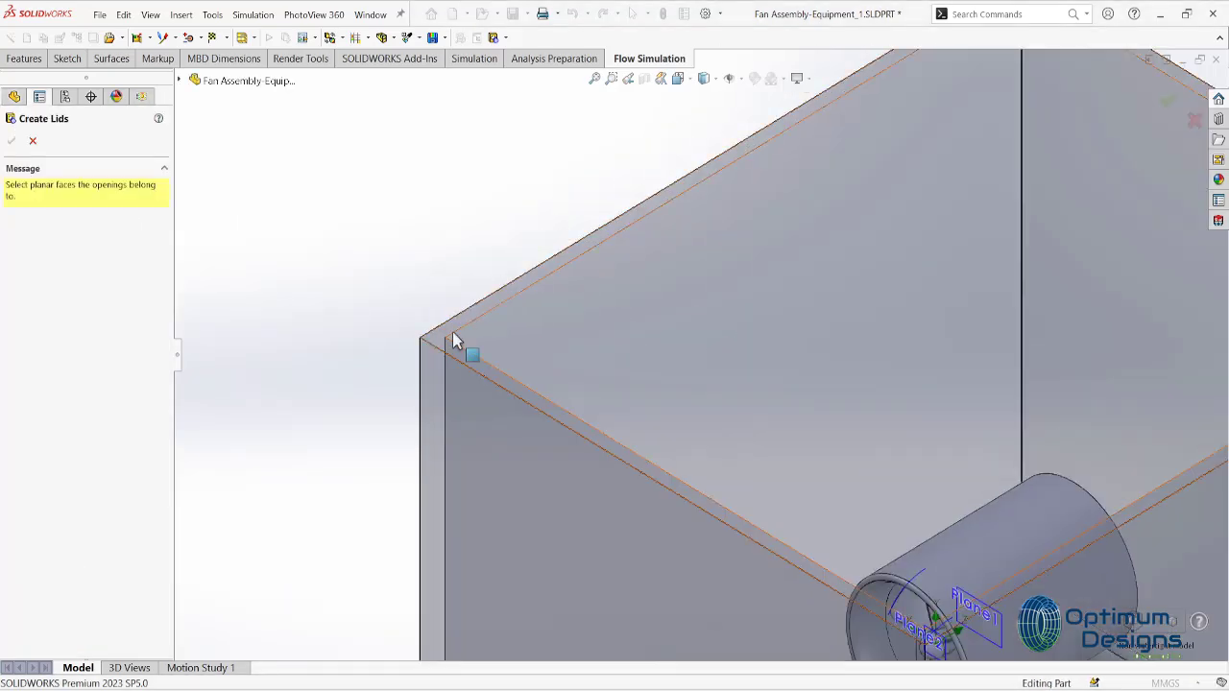
left_click(452, 331)
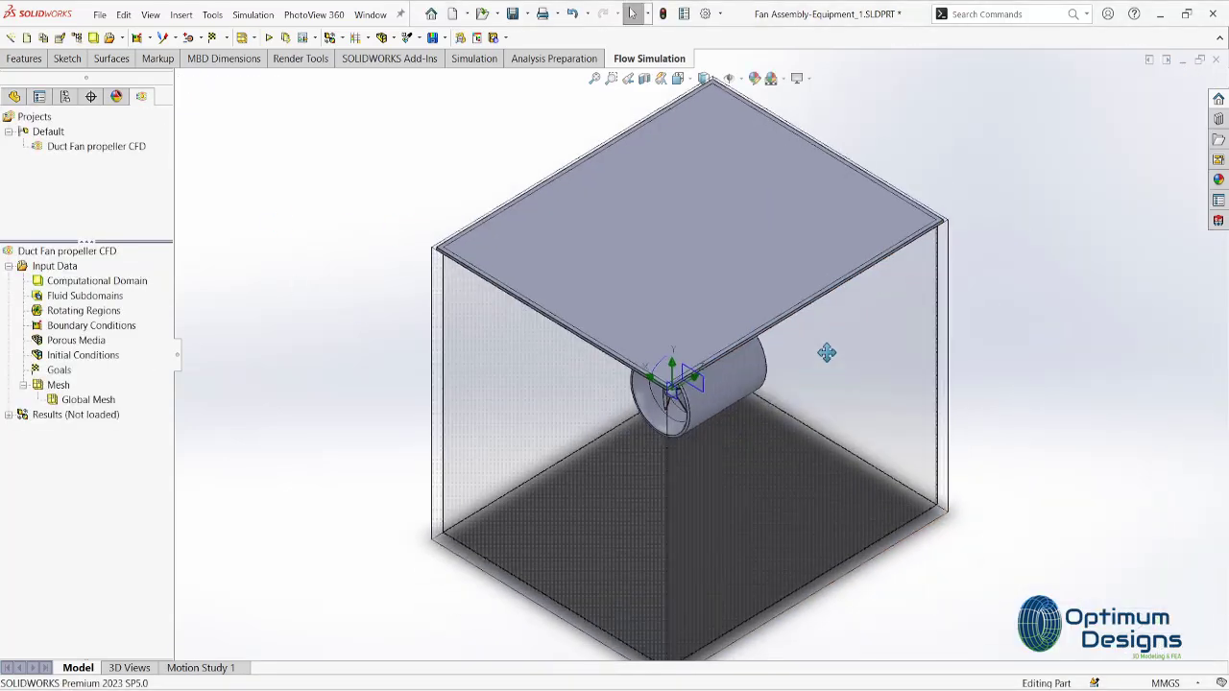
left_click(15, 96)
scroll(86, 384, "down", 5)
left_click_drag(132, 630, 131, 581)
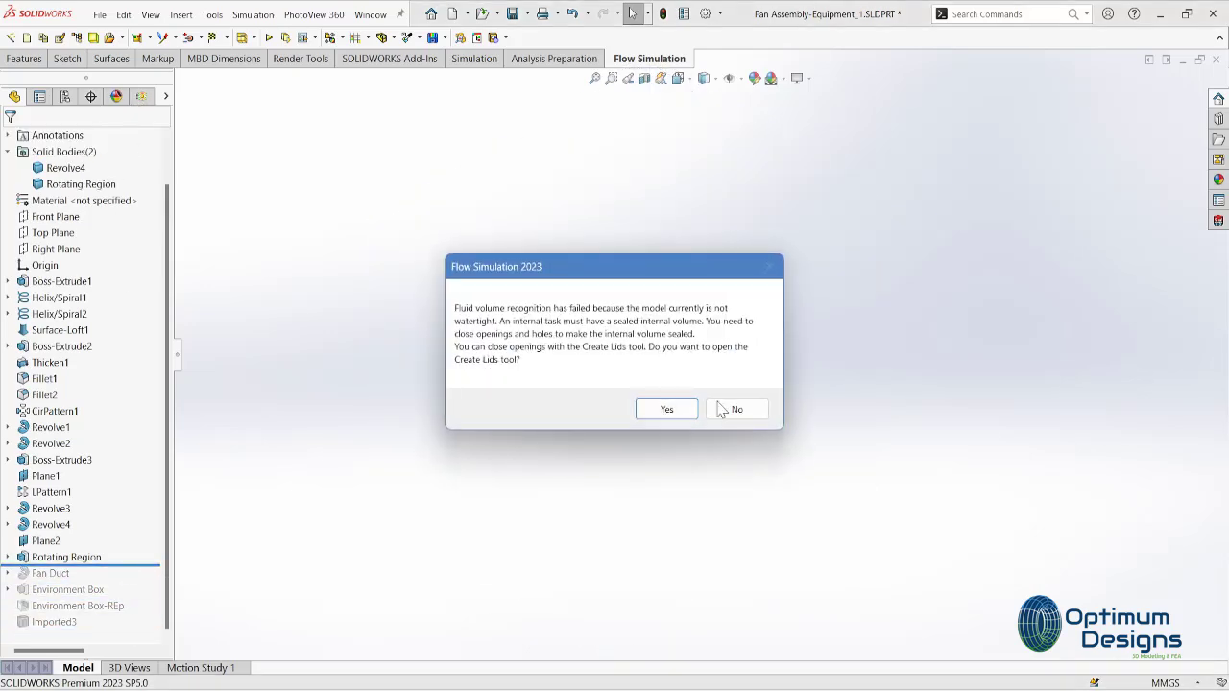
left_click(726, 408)
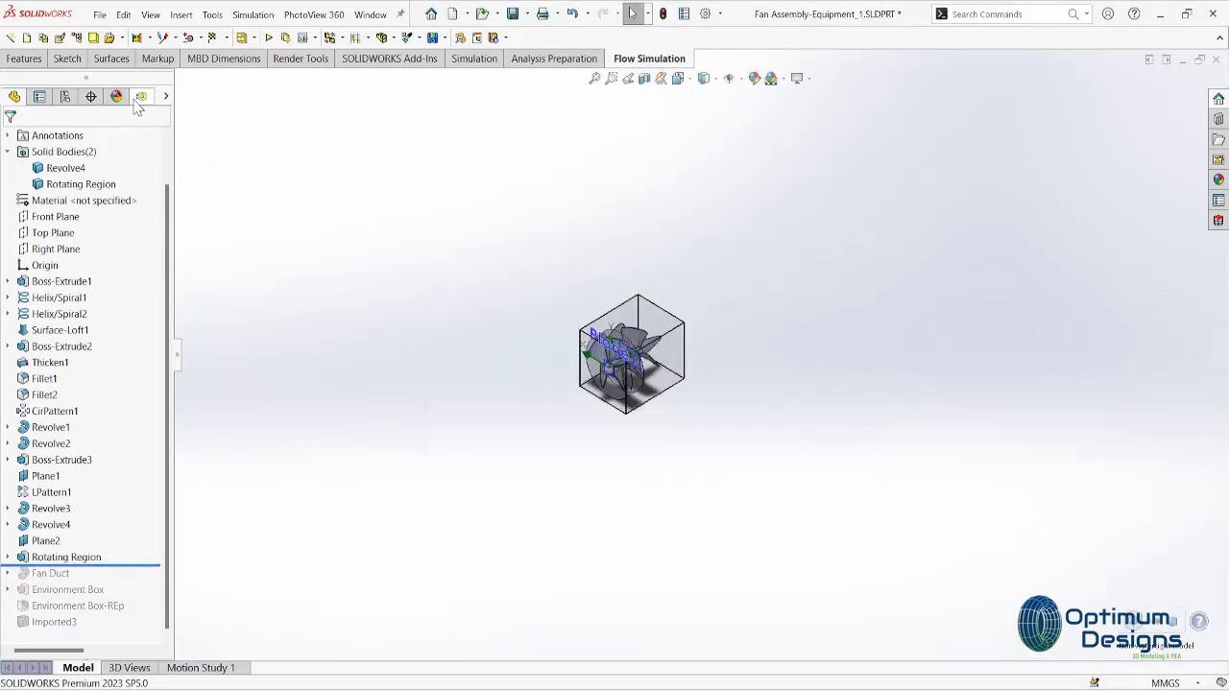
- Insert a 1050 rad/s rotating region on the disc around the propeller
left_click(142, 96)
left_click(163, 324)
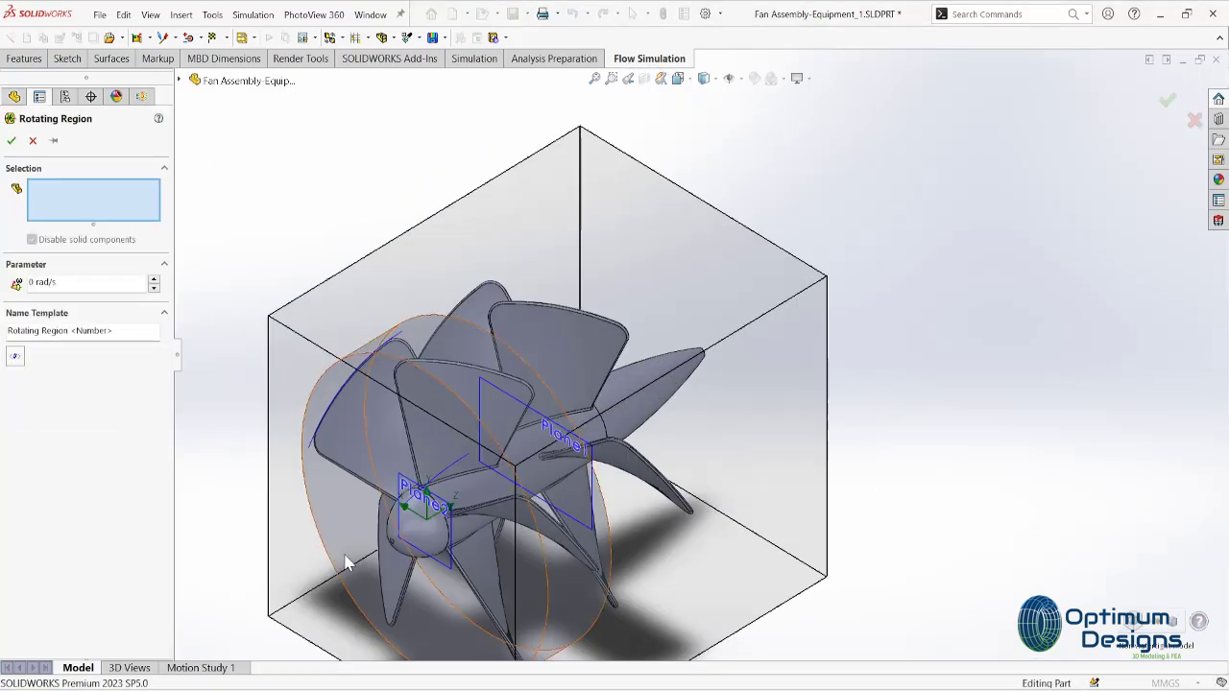
left_click(346, 546)
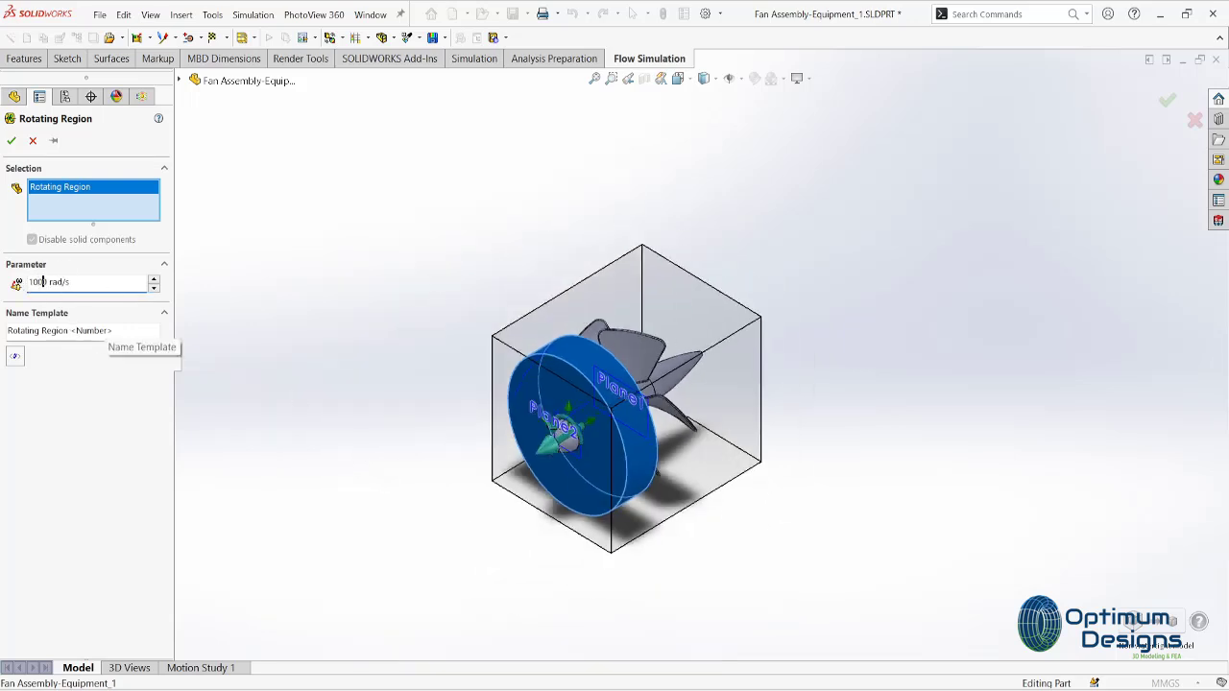
left_click(12, 140)
- Roll all features forward and make the enclosing box Imported3 transparent
left_click(16, 100)
left_click_drag(133, 564, 125, 628)
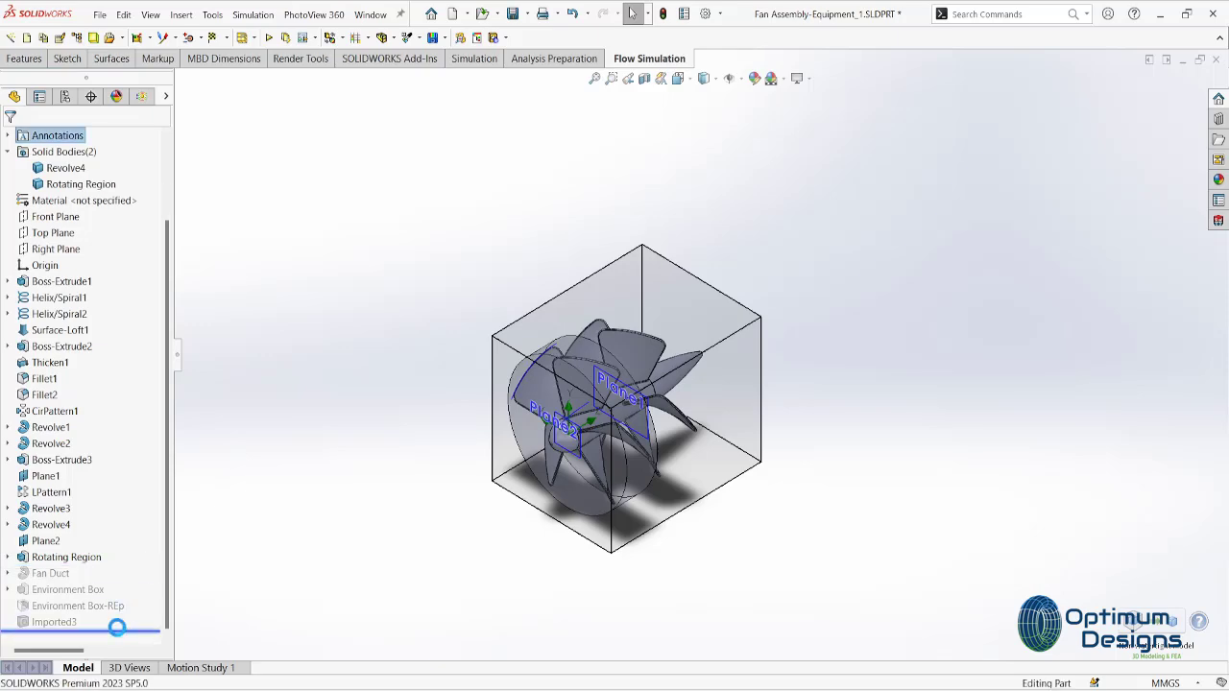
right_click(91, 622)
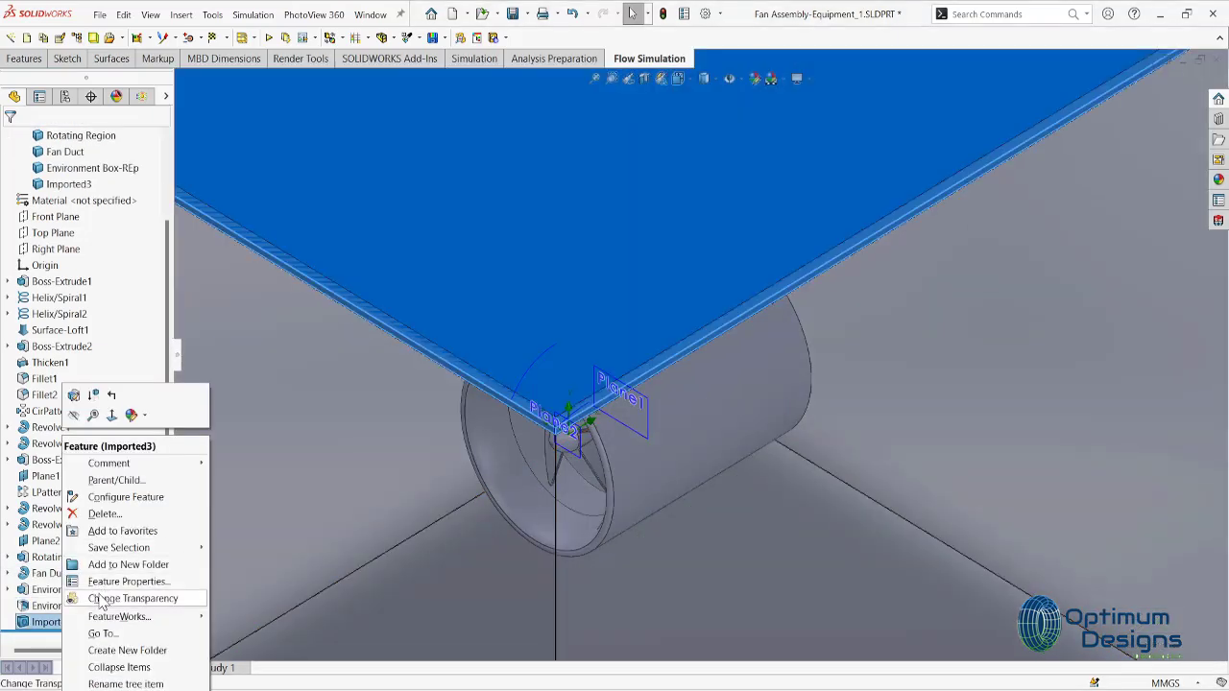
left_click(101, 600)
left_click(141, 96)
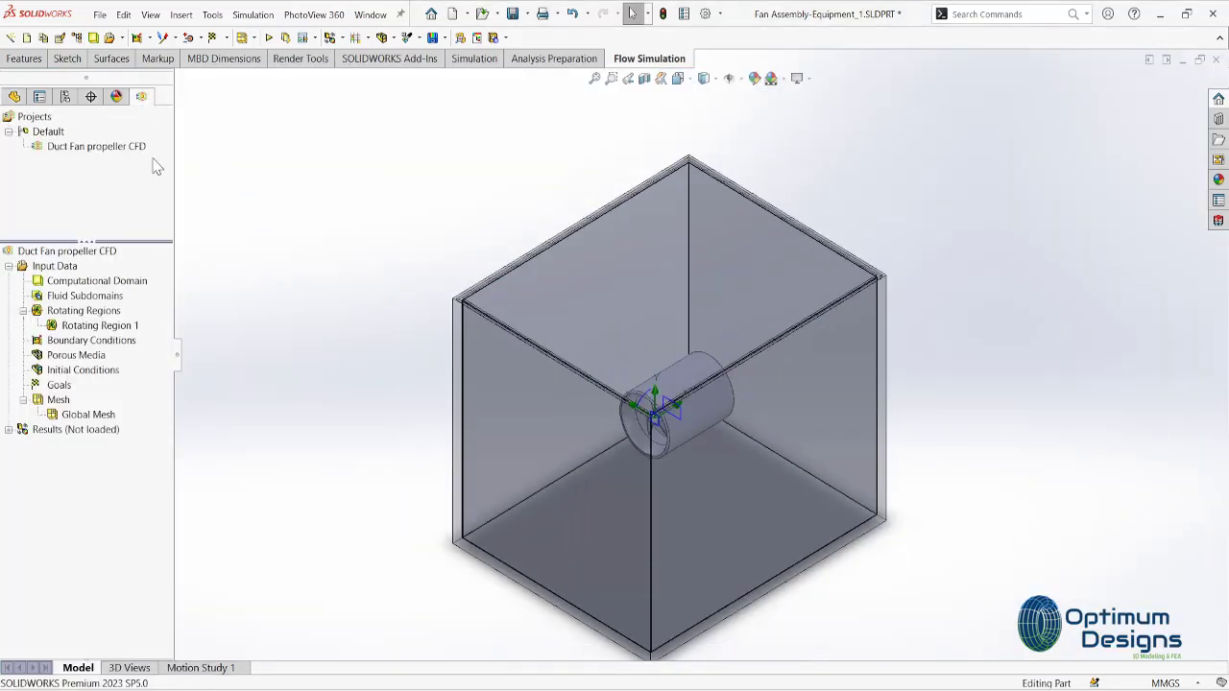
- Start an Environment Pressure opening and select the first three inner box faces, including the bottom
right_click(94, 346)
left_click(192, 348)
left_click(58, 340)
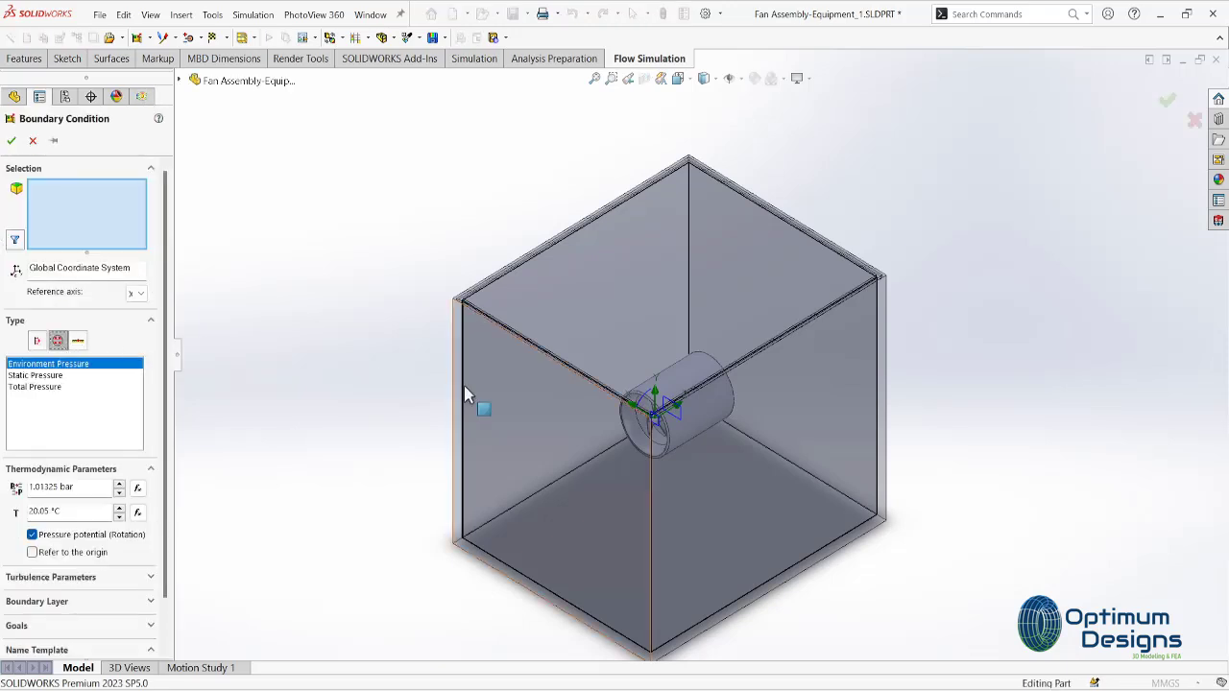
right_click(521, 425)
left_click(565, 465)
left_click(653, 506)
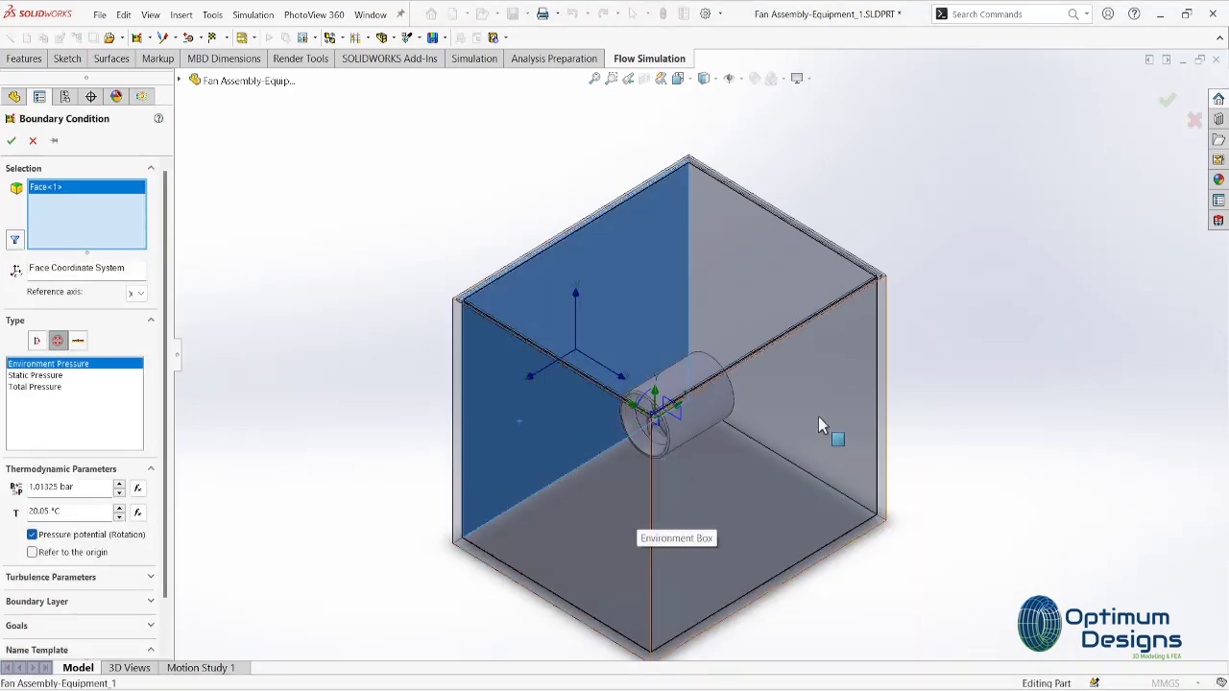
right_click(559, 394)
left_click(606, 434)
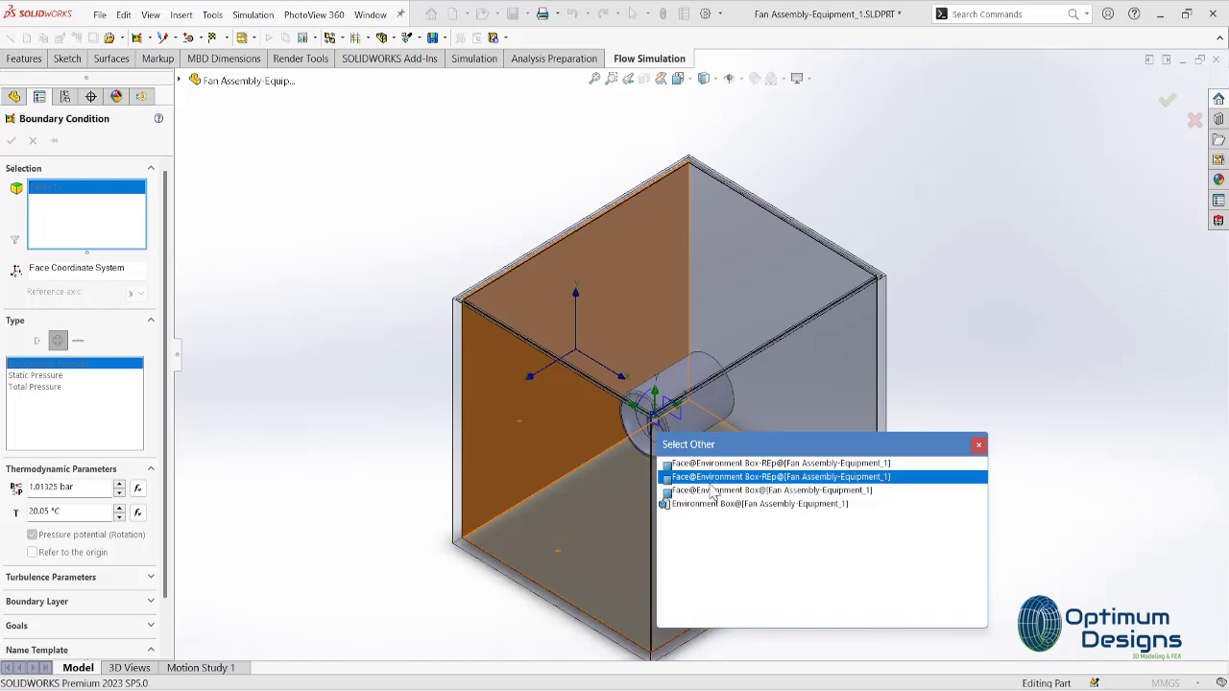
left_click(729, 477)
scroll(797, 455, "down", 3)
right_click(849, 411)
left_click(892, 458)
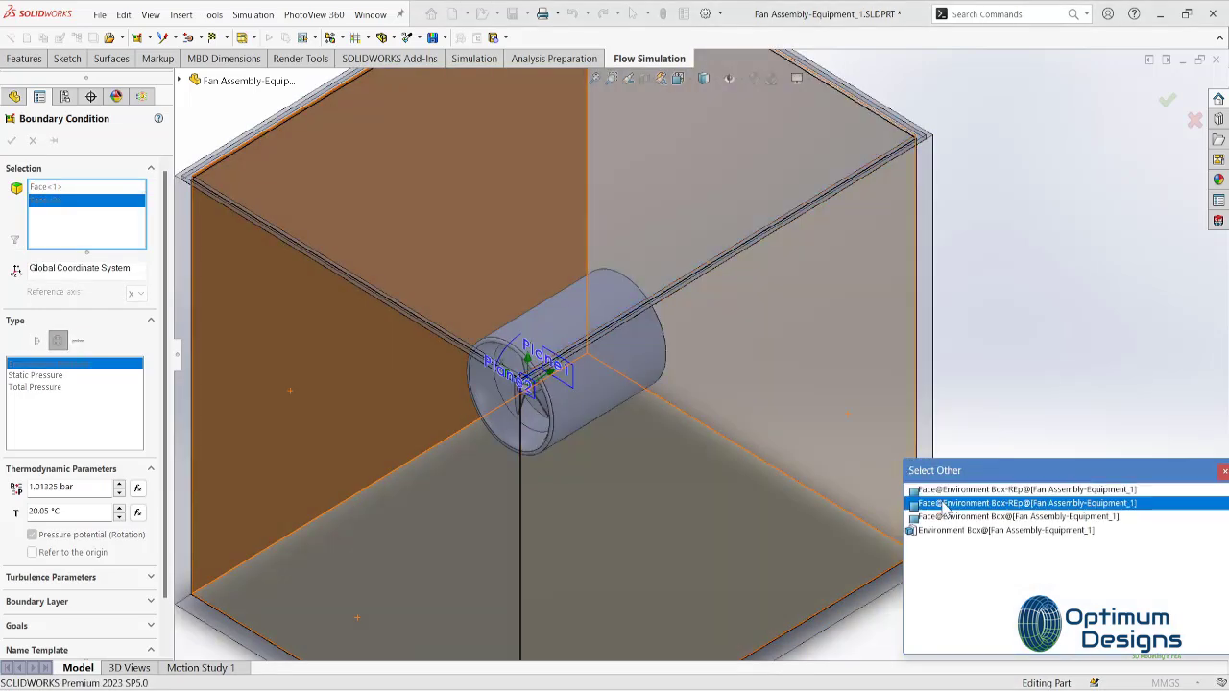
scroll(940, 519, "up", 2)
left_click(940, 516)
- Add the remaining three inner faces, including the top, and apply the 1.01325 bar condition
scroll(724, 463, "up", 2)
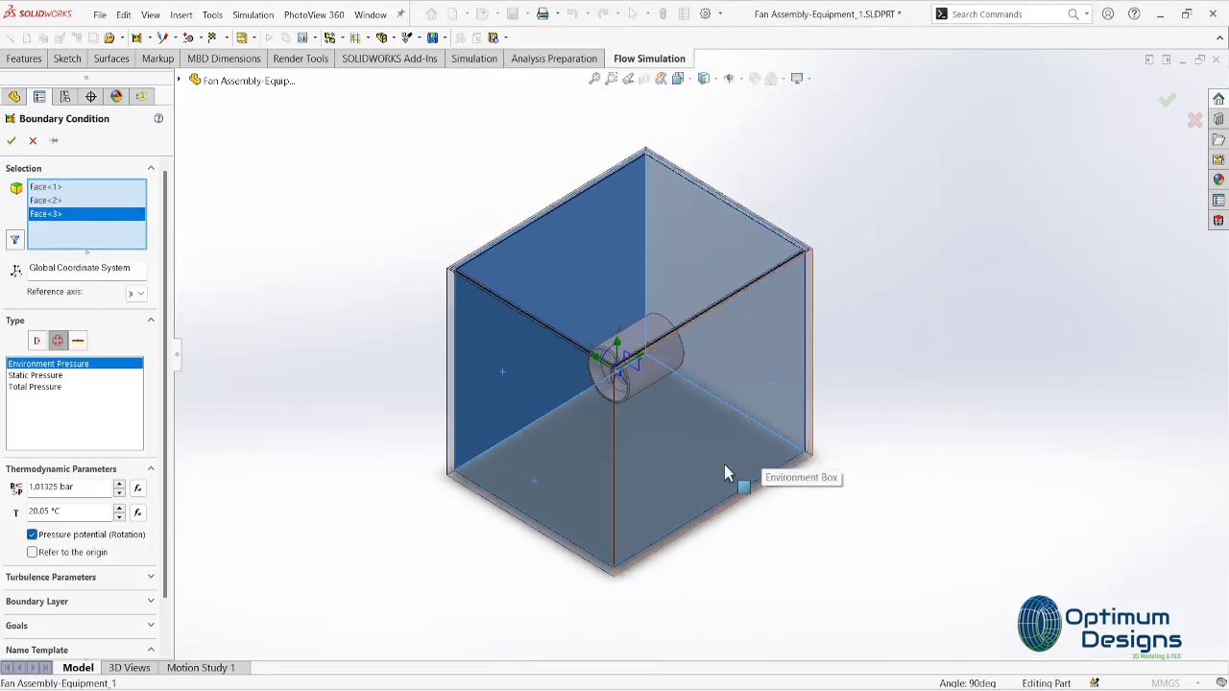
mouse_move(573, 414)
middle_mouse_down()
mouse_move(726, 356)
mouse_move(480, 350)
mouse_move(425, 460)
middle_mouse_up()
scroll(653, 202, "down", 2)
left_click(648, 195)
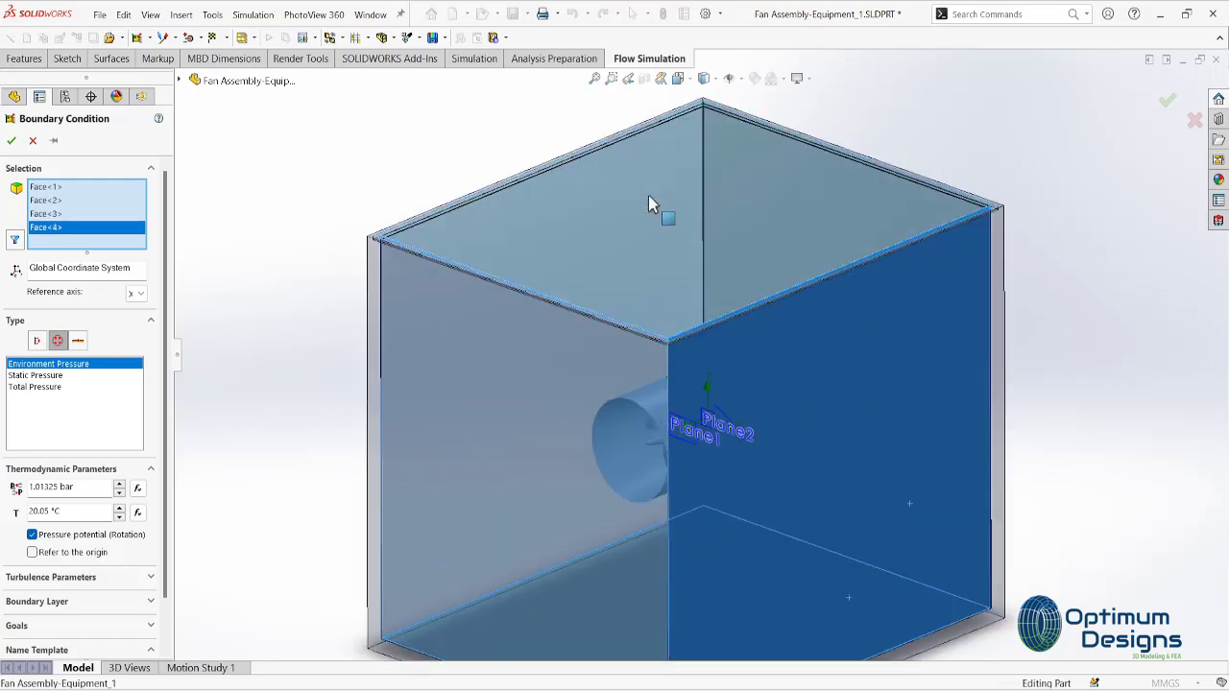
left_click(547, 227)
right_click(547, 227)
left_click(590, 269)
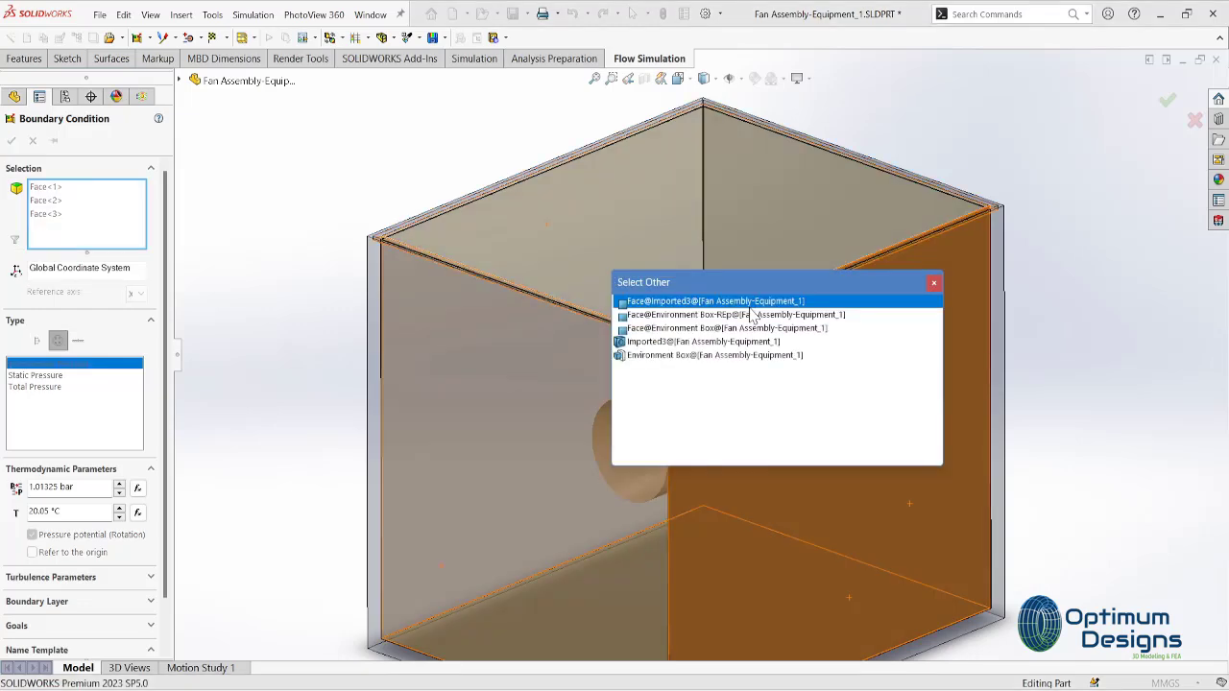
left_click(732, 315)
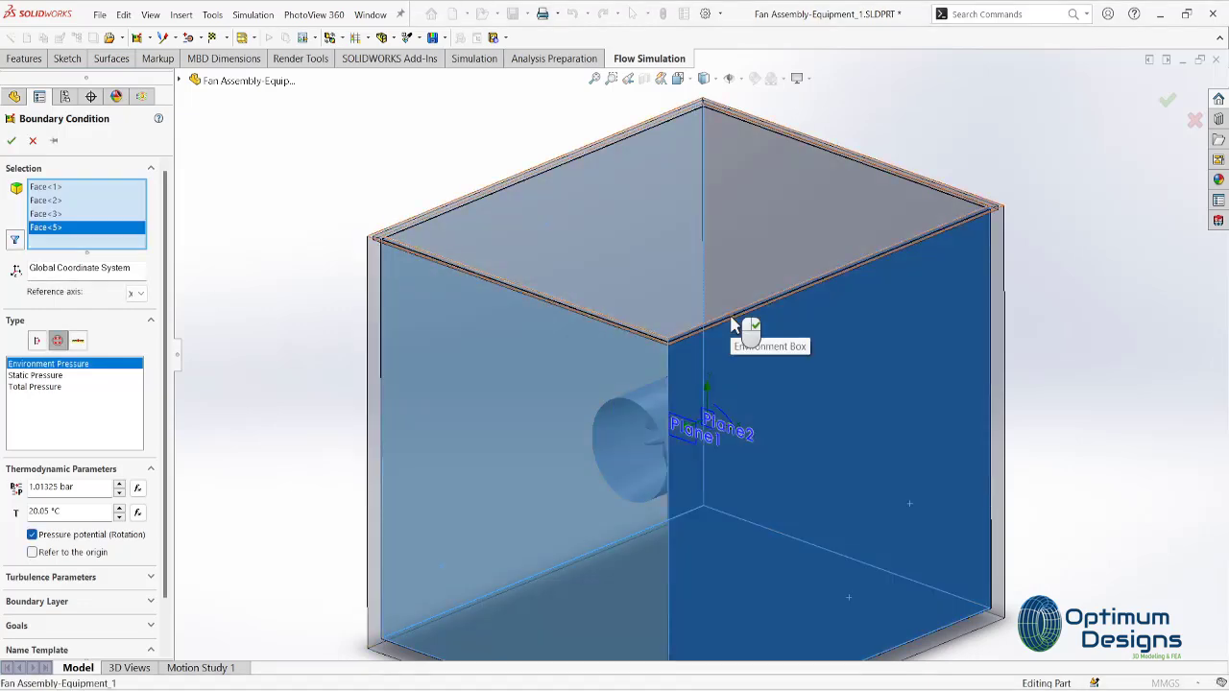
scroll(737, 327, "up", 2)
scroll(652, 192, "down", 3)
right_click(653, 192)
left_click(672, 235)
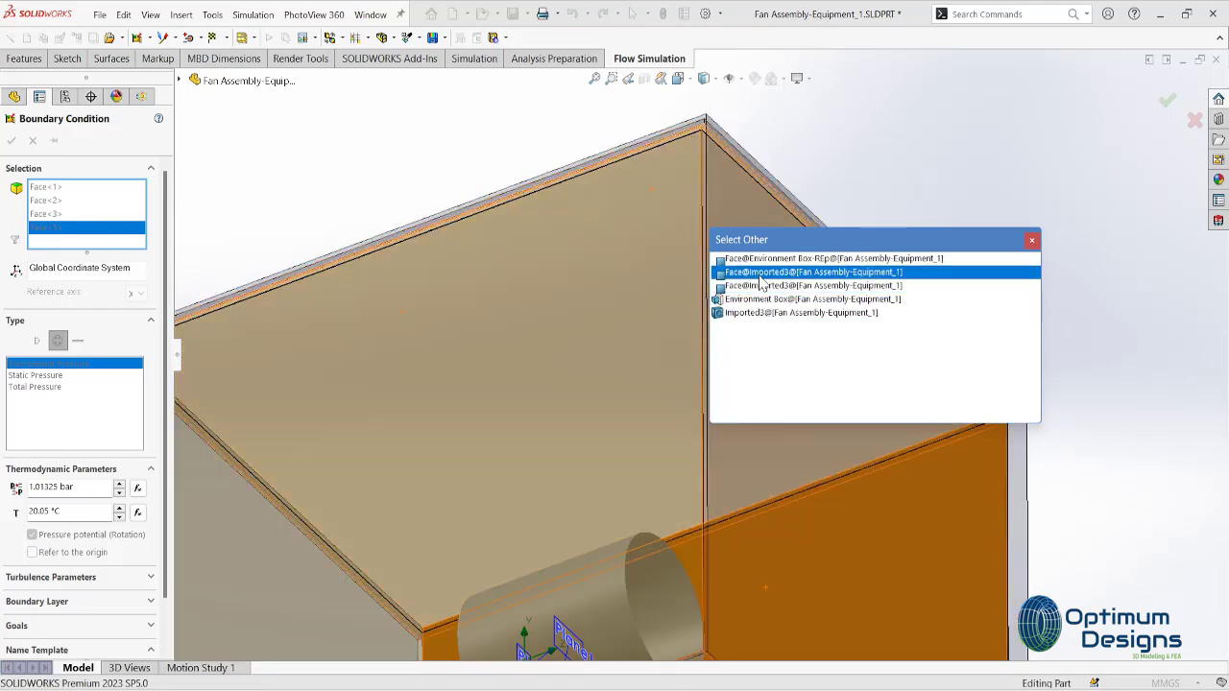
left_click(761, 274)
scroll(773, 275, "up", 3)
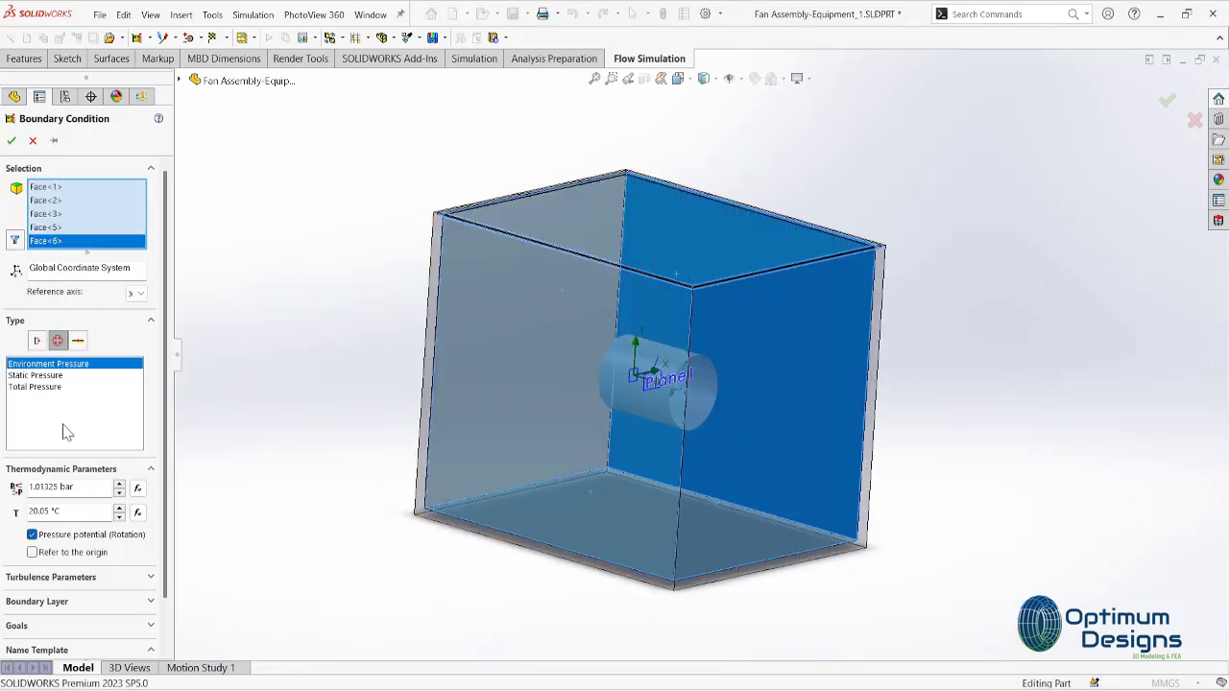
left_click(12, 141)
mouse_move(548, 356)
middle_mouse_down()
mouse_move(653, 502)
mouse_move(103, 384)
middle_mouse_up()
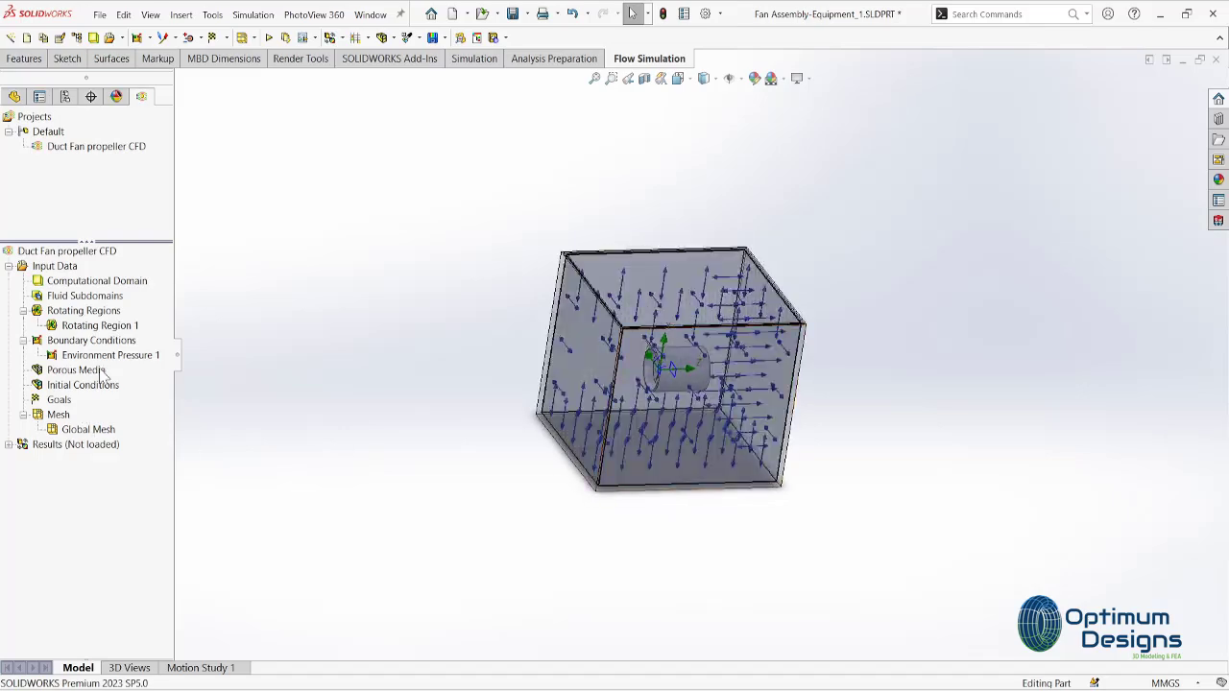
- Move the Environment Pressure label above the model and set an isometric view
left_click_drag(1169, 328, 549, 143)
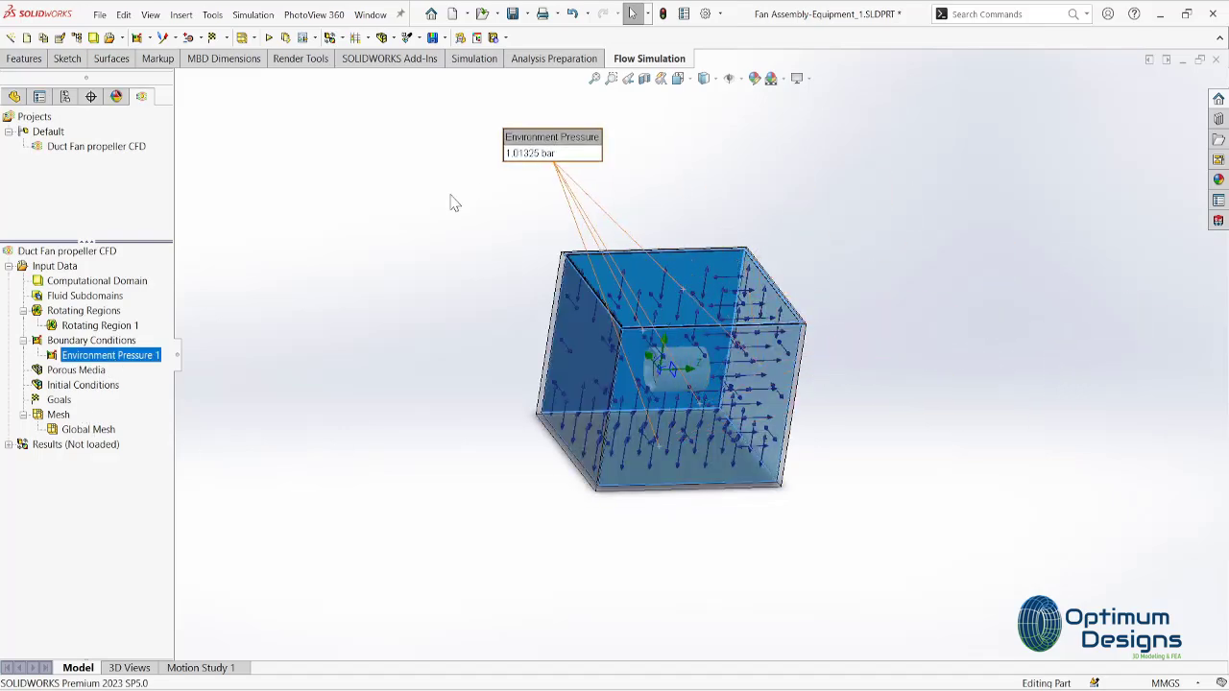
middle_click_drag(437, 441, 510, 416)
key("space")
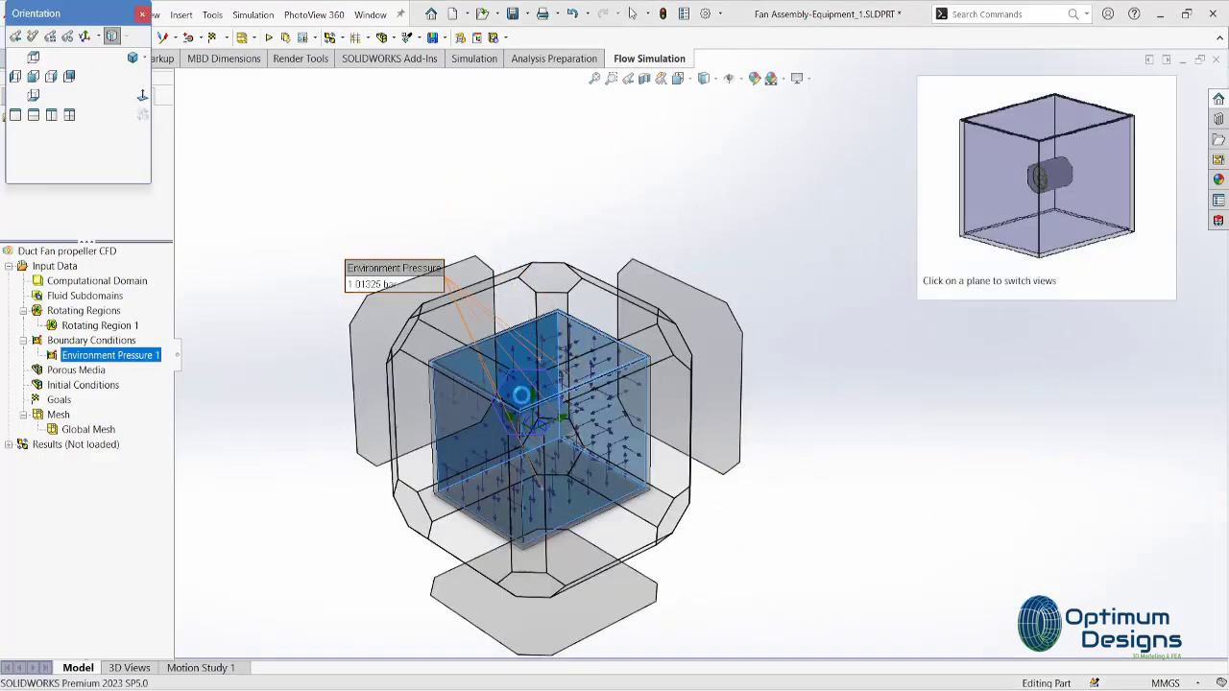
left_click(522, 393)
left_click(267, 460)
- Review the Global Mesh settings, then begin inserting Surface Goals under Goals
left_click(8, 445)
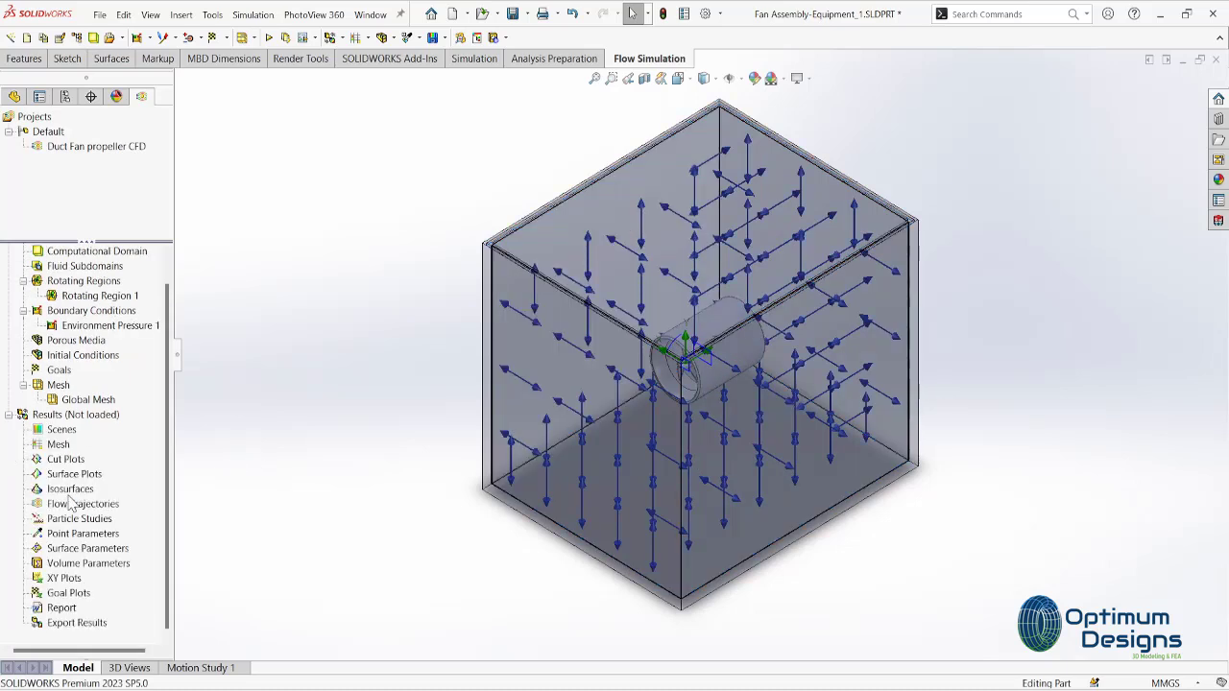
right_click(60, 386)
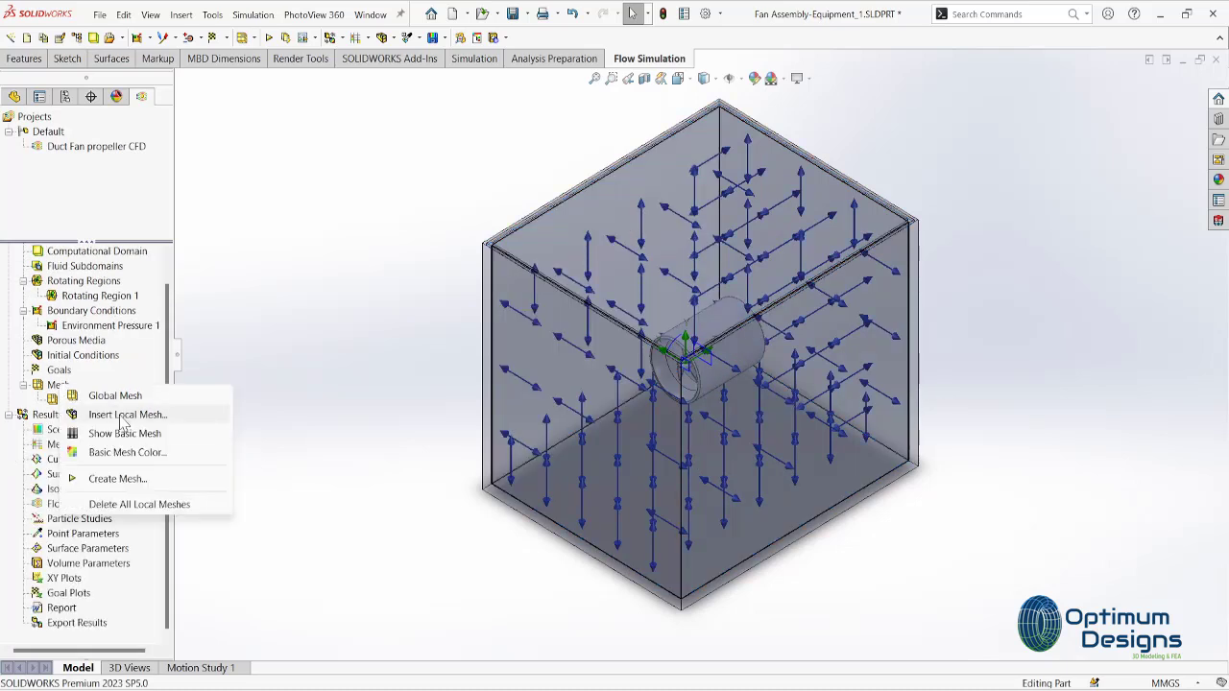
key("Escape")
right_click(75, 399)
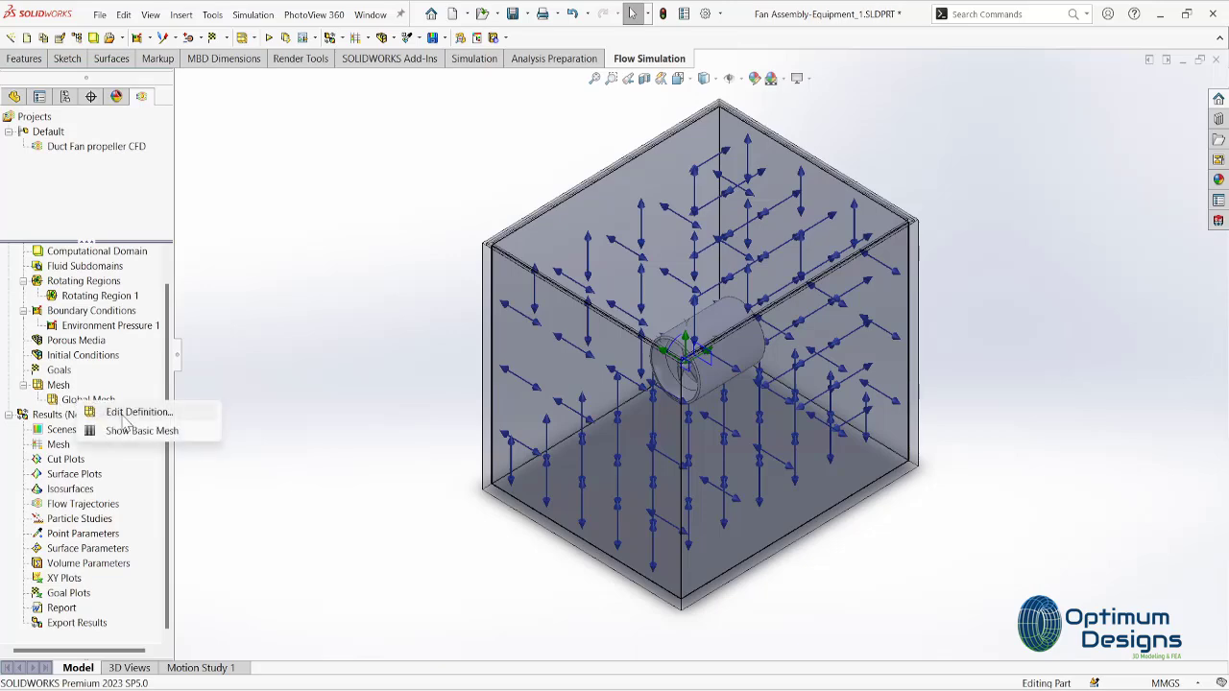
left_click(115, 411)
left_click(11, 140)
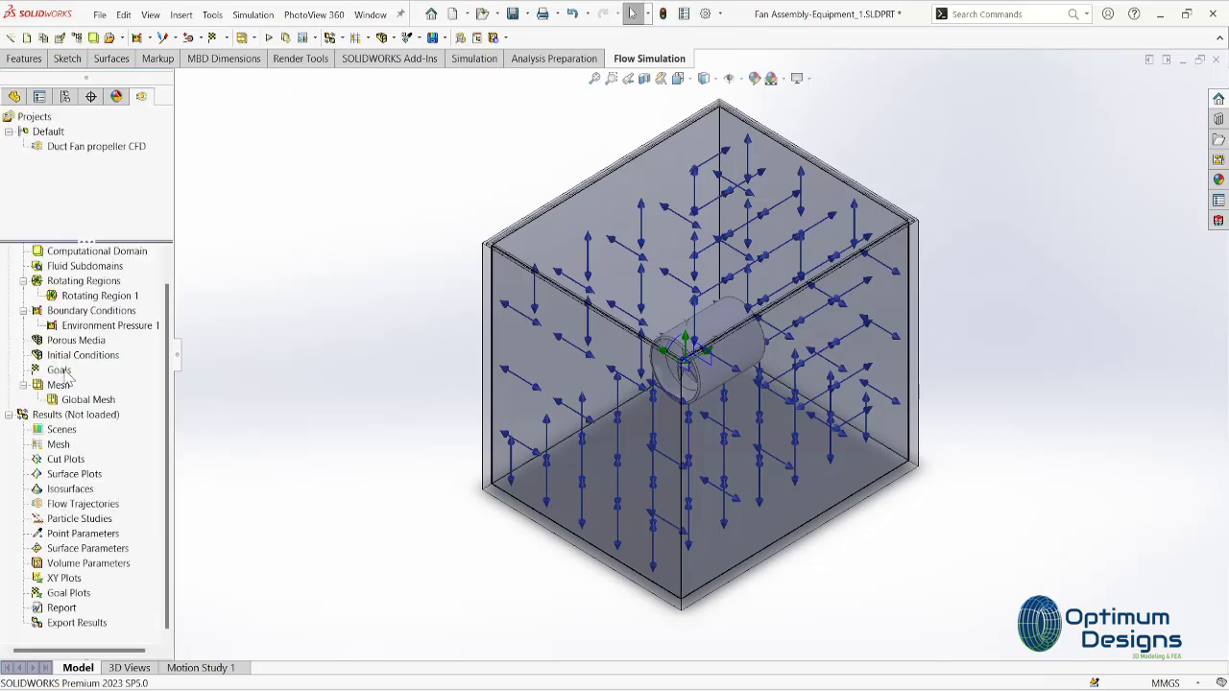
right_click(58, 370)
left_click(120, 413)
- Select the first five fan blade faces as surface-goal targets
middle_click_drag(541, 275, 736, 352)
scroll(735, 351, "down", 5)
left_click(501, 373)
left_click(578, 331)
left_click(677, 413)
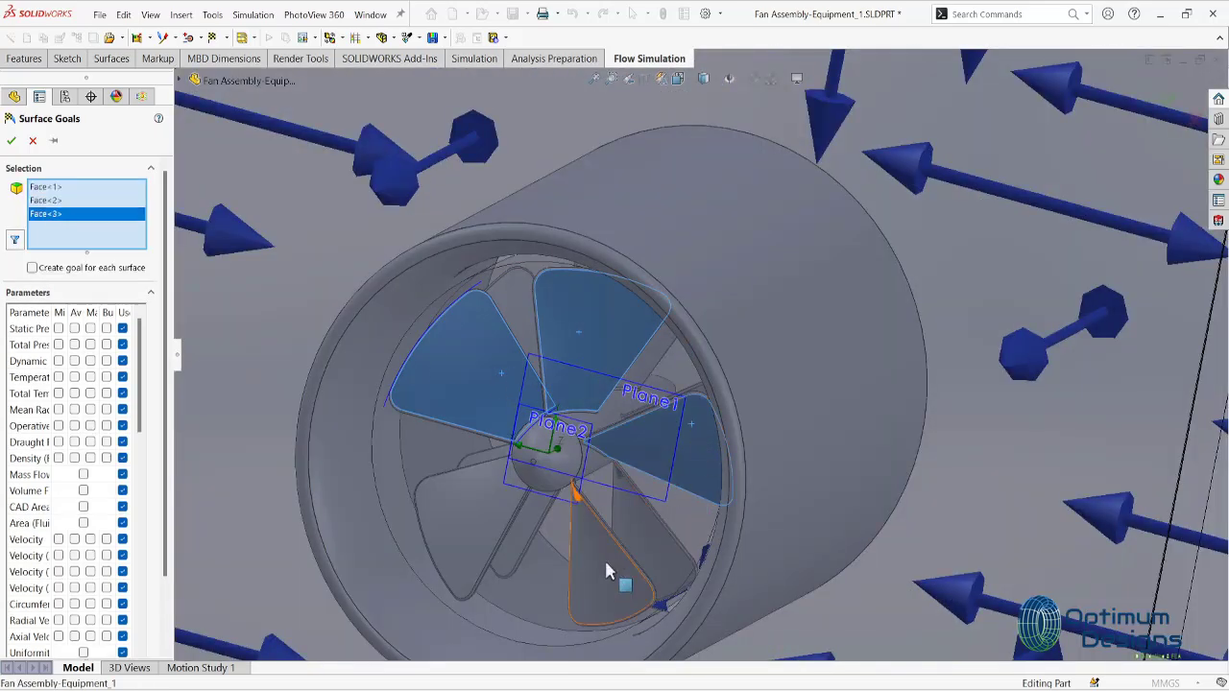
left_click(603, 567)
left_click(500, 554)
mouse_move(500, 553)
middle_mouse_down()
mouse_move(502, 497)
mouse_move(595, 392)
middle_mouse_up()
scroll(713, 335, "down", 3)
- Add the remaining blade faces, including the other stage, for eleven faces in total
left_click(713, 335)
left_click(913, 388)
mouse_move(914, 388)
middle_mouse_down()
mouse_move(812, 458)
mouse_move(622, 482)
middle_mouse_up()
left_click(796, 447)
scroll(768, 426, "up", 3)
left_click(622, 483)
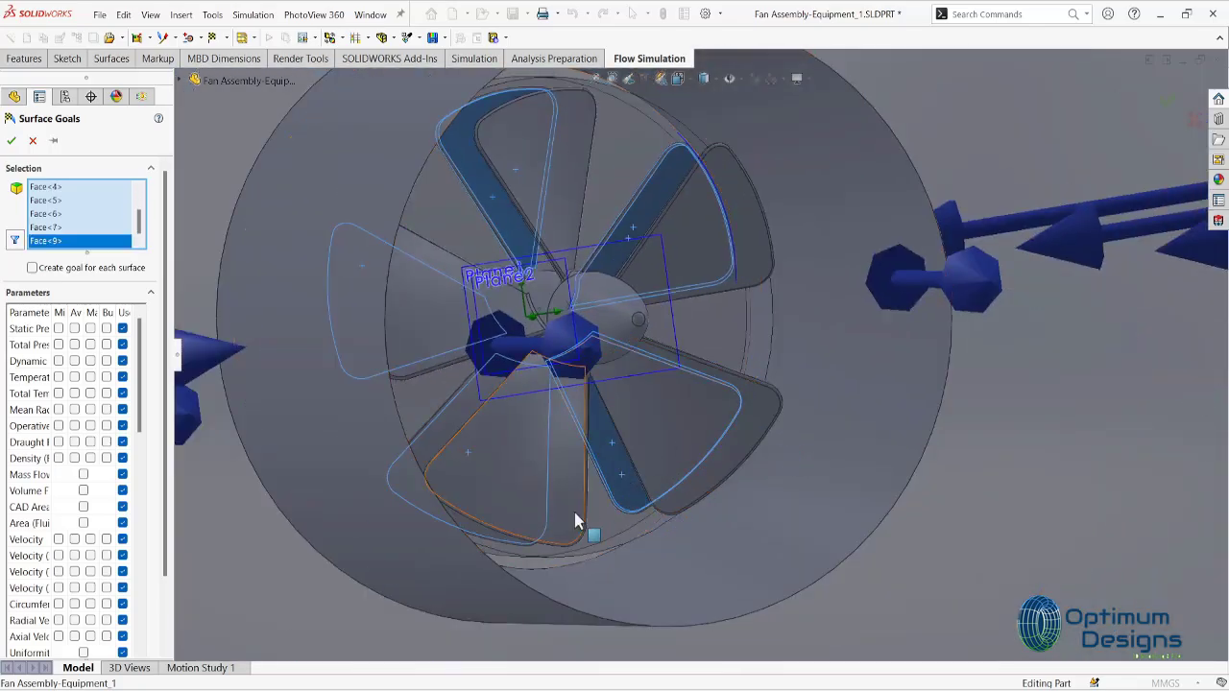
mouse_move(576, 522)
middle_mouse_down()
mouse_move(474, 392)
mouse_move(503, 423)
middle_mouse_up()
left_click(474, 393)
scroll(503, 423, "up", 5)
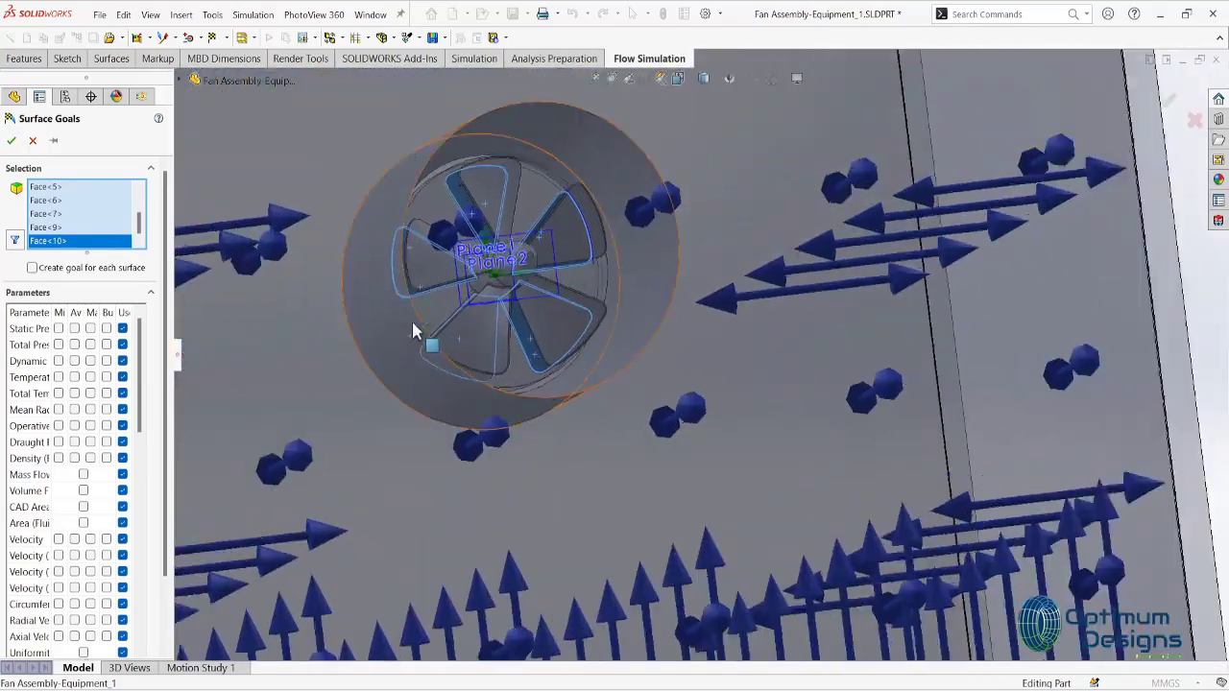
scroll(417, 335, "down", 5)
middle_click_drag(596, 377, 461, 384)
left_click(461, 384)
scroll(631, 343, "up", 3)
scroll(631, 342, "up", 10)
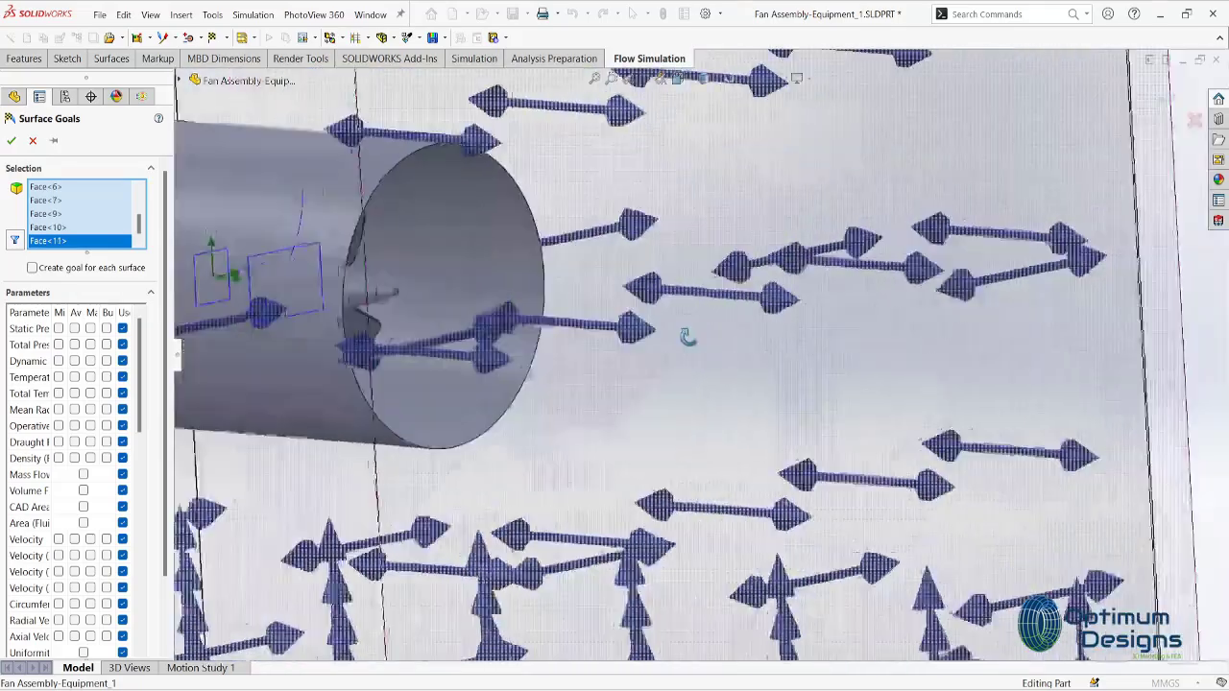
middle_click_drag(630, 342, 537, 364)
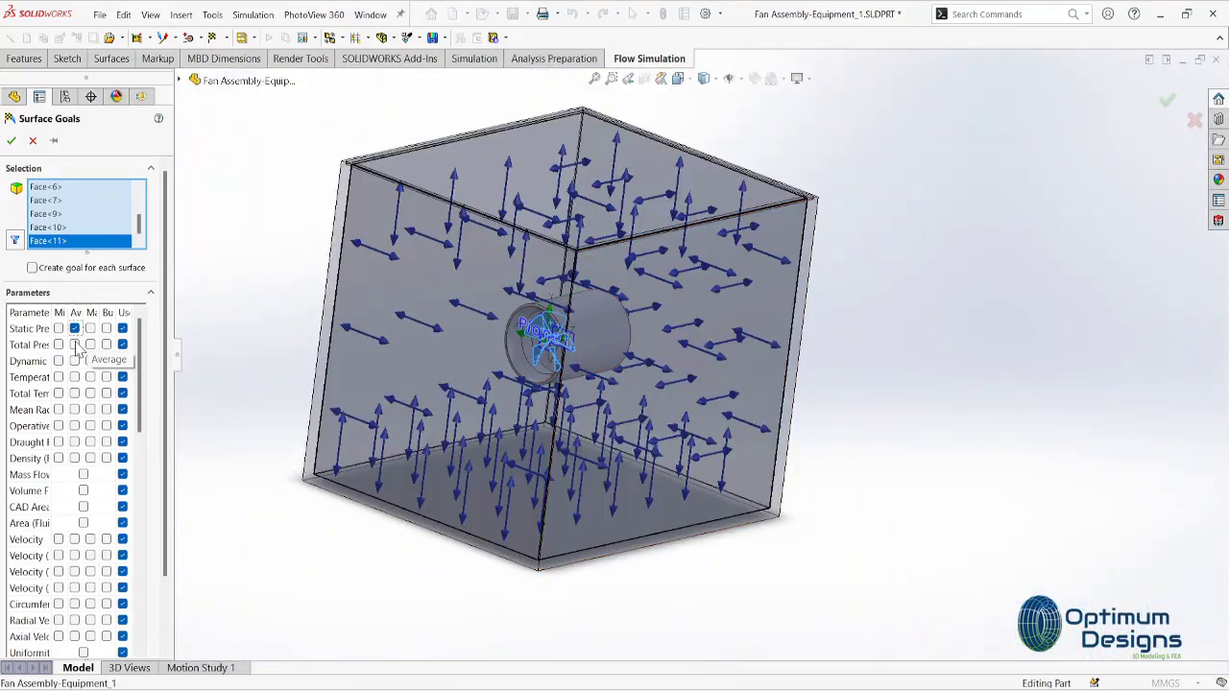
- Tick average Static and Total Pressure, Normal Force (Z) and maximum Velocity (Z), then confirm
mouse_move(172, 473)
left_mouse_down()
mouse_move(253, 462)
mouse_move(208, 229)
left_mouse_up()
scroll(160, 537, "down", 3)
scroll(160, 566, "down", 3)
scroll(160, 584, "down", 3)
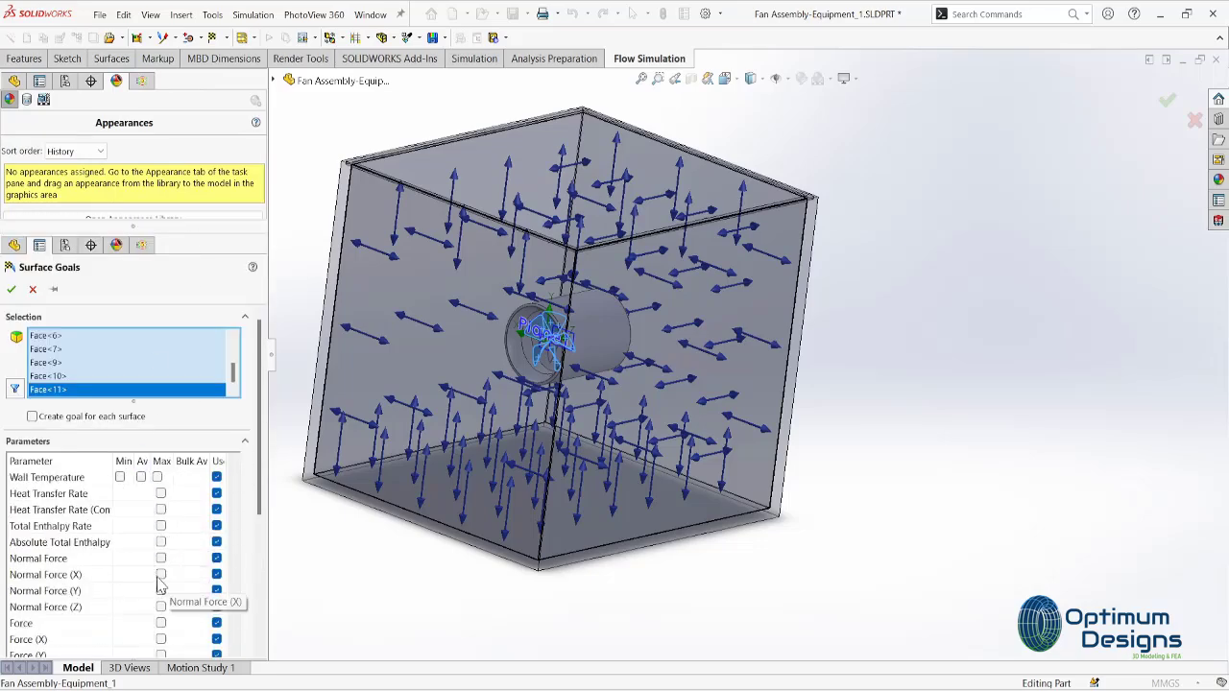
scroll(537, 365, "down", 5)
scroll(672, 375, "down", 2)
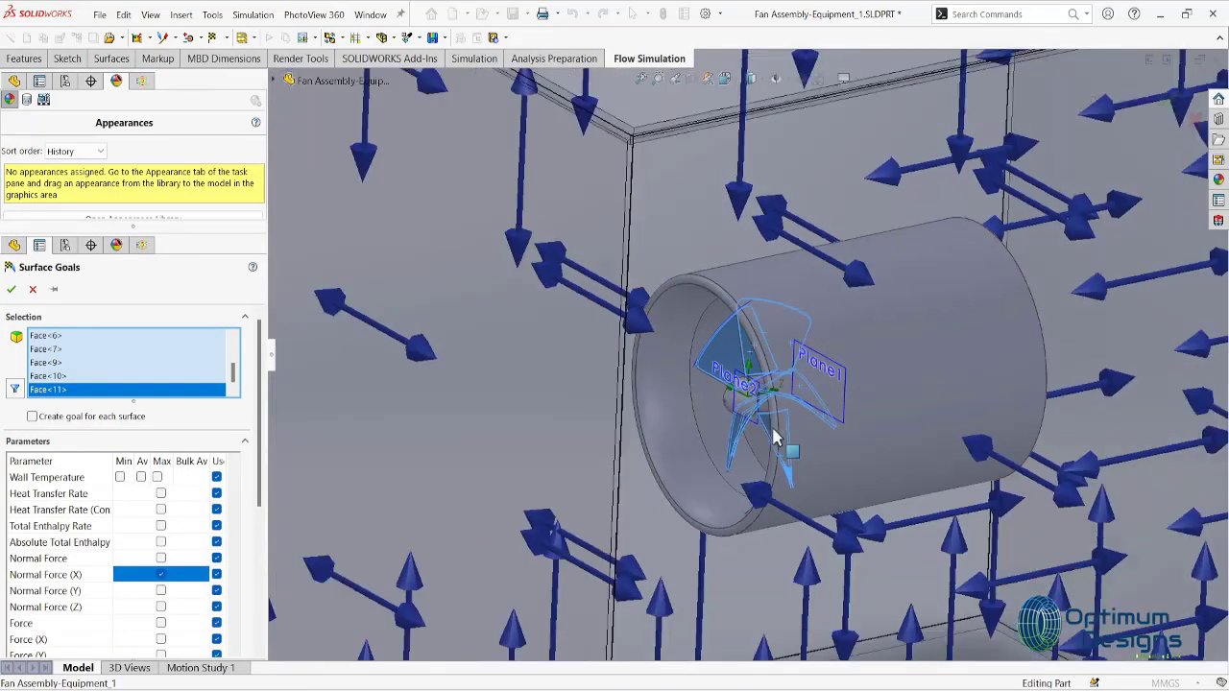
scroll(698, 377, "down", 2)
left_click(161, 607)
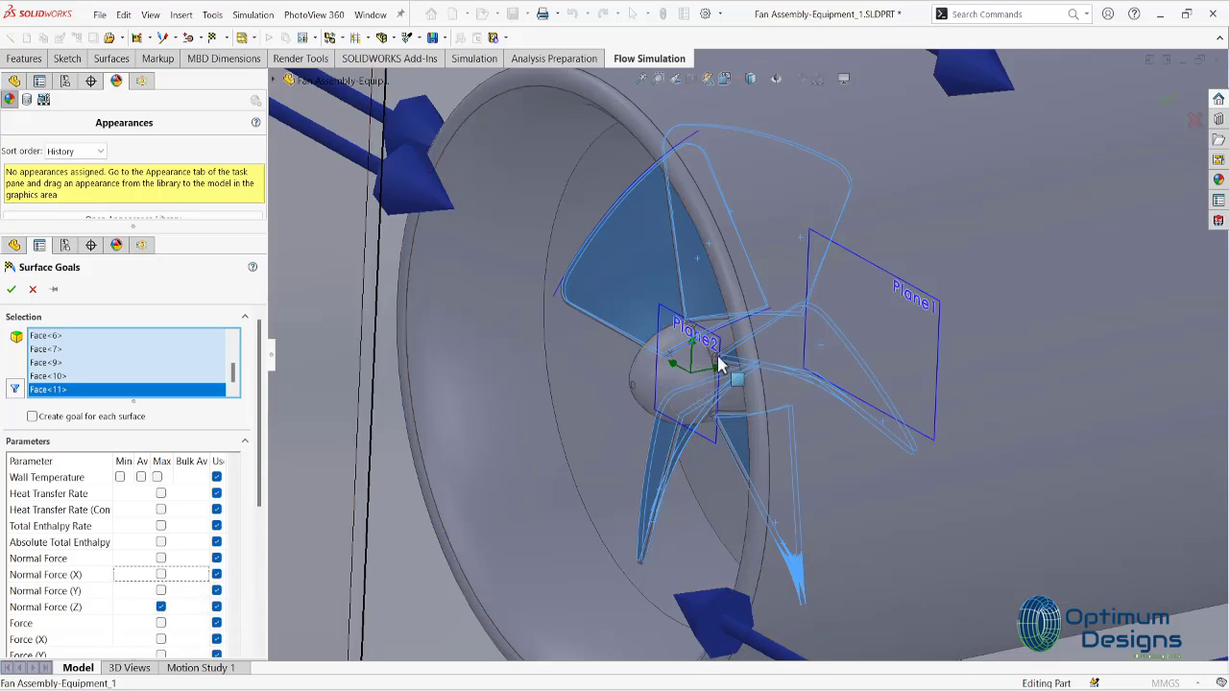
scroll(716, 352, "up", 3)
scroll(158, 538, "up", 3)
scroll(157, 536, "up", 3)
scroll(155, 535, "up", 3)
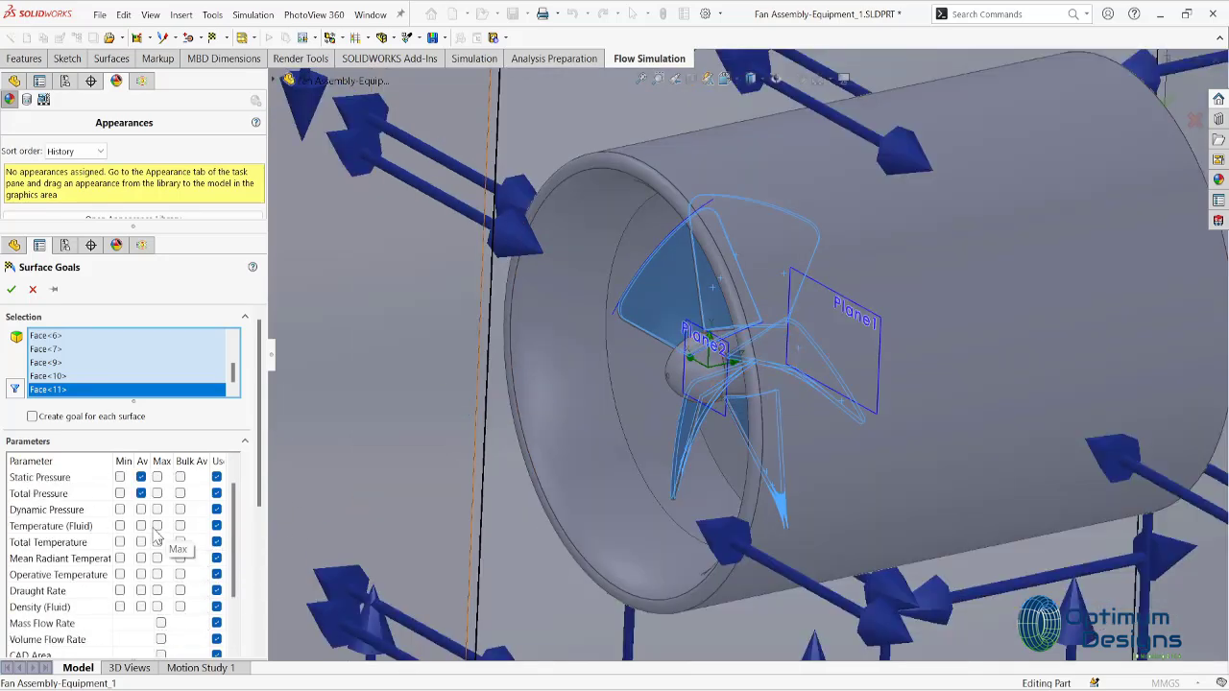
scroll(157, 535, "down", 3)
scroll(157, 538, "down", 3)
scroll(157, 538, "down", 2)
scroll(159, 539, "down", 2)
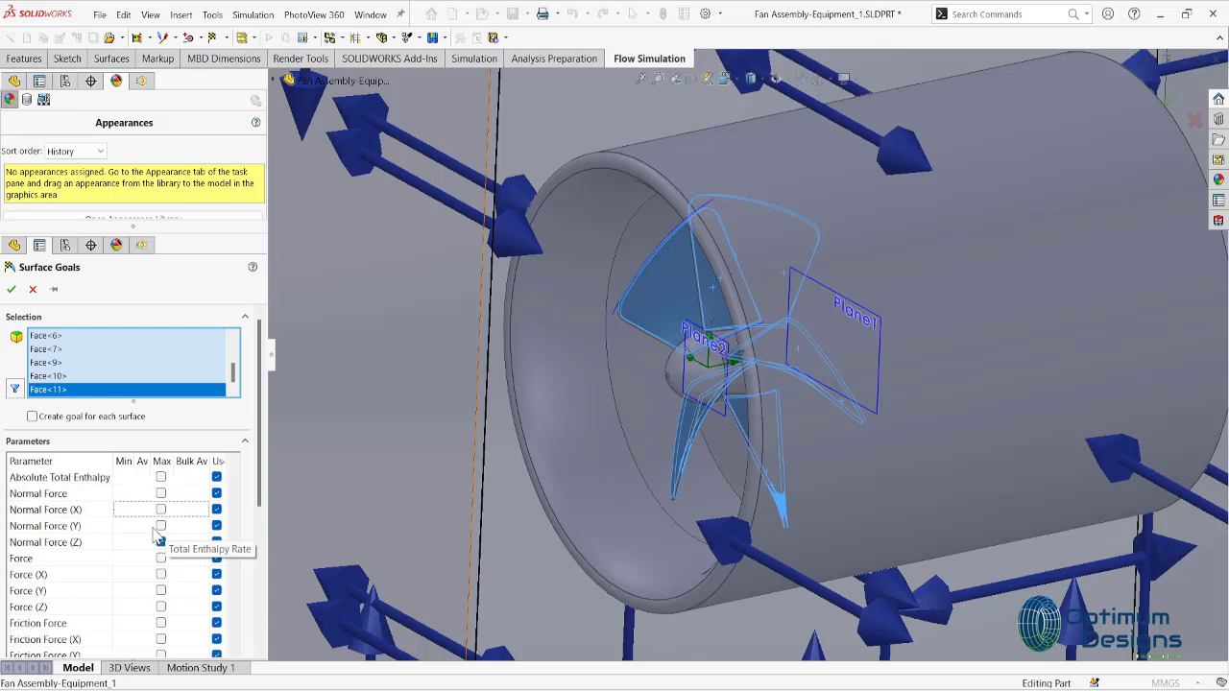
scroll(165, 554, "down", 3)
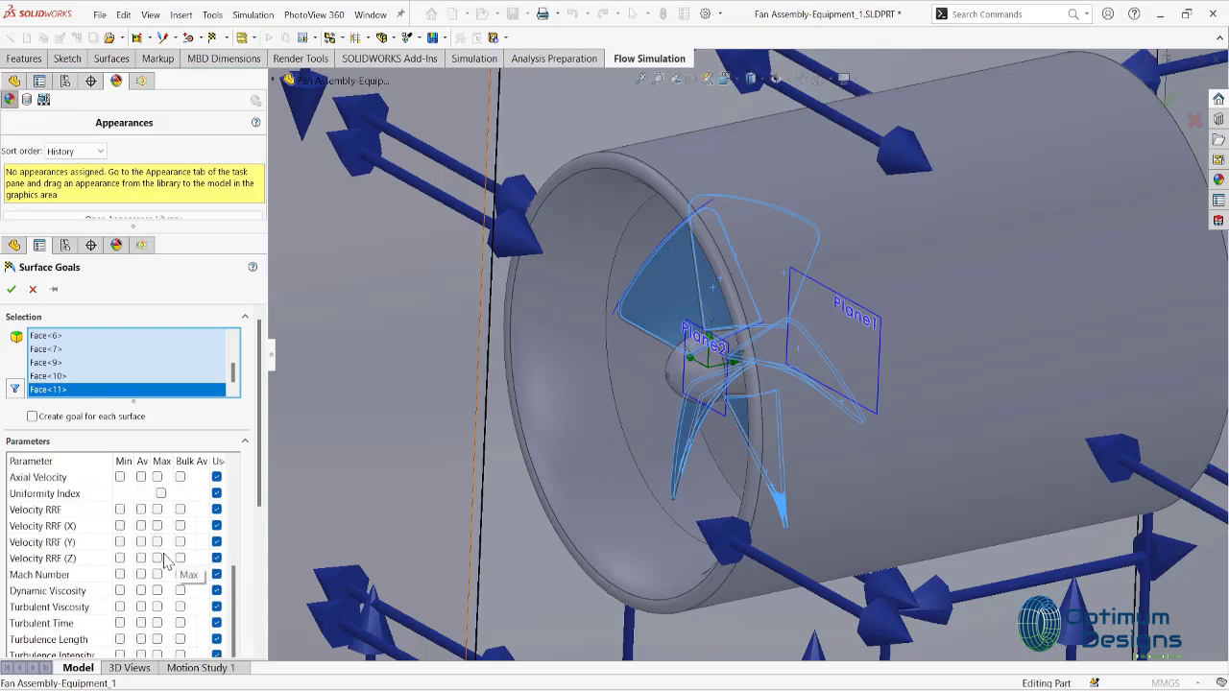
scroll(165, 559, "down", 2)
scroll(158, 530, "up", 3)
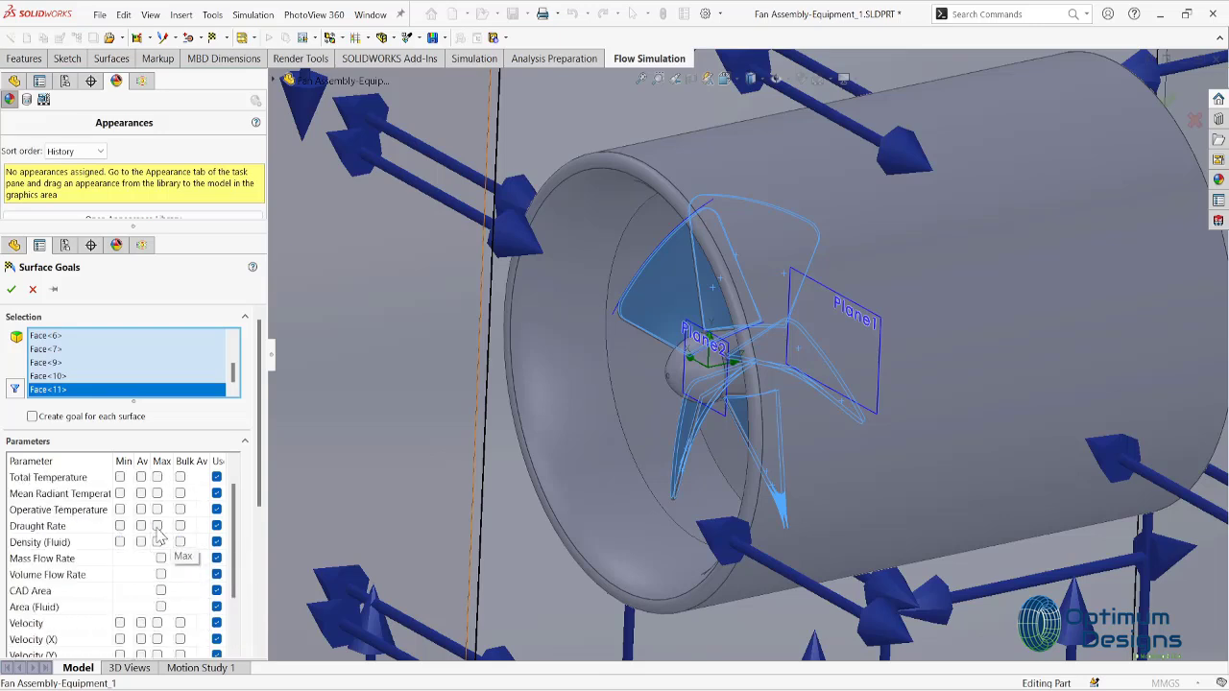
scroll(159, 536, "up", 2)
left_click(11, 290)
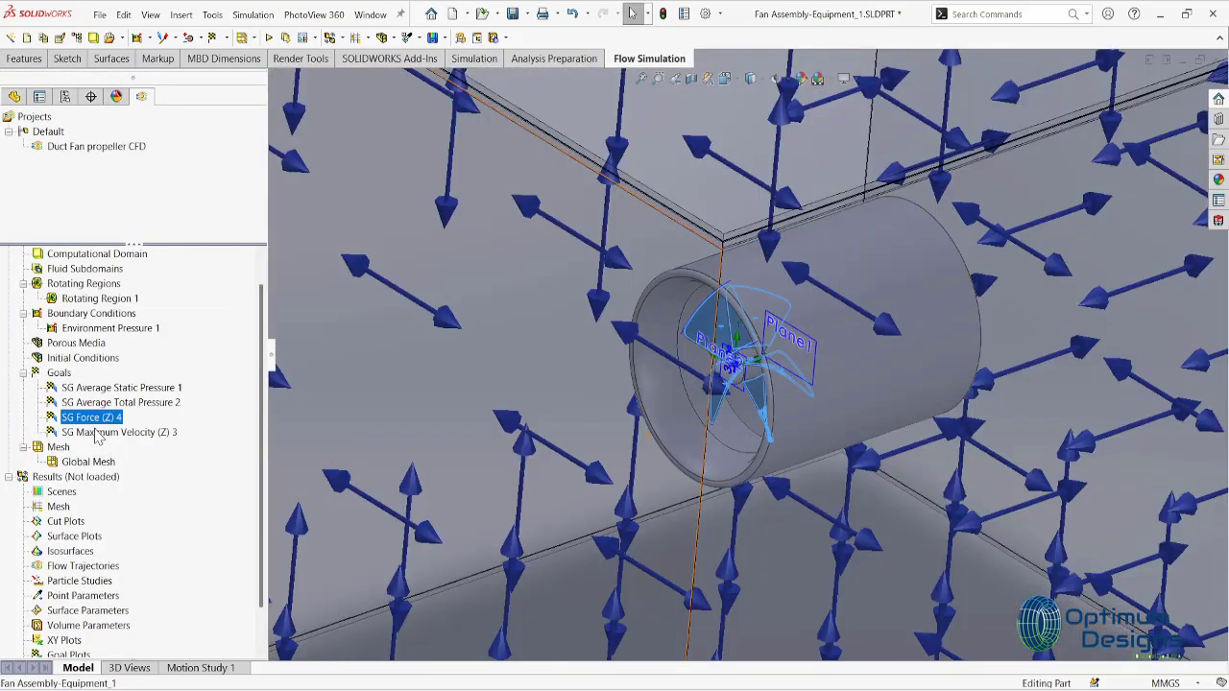
- Delete the SG Maximum Velocity (Z) 3 goal and add a Force (Z) surface goal on the duct
key("Delete")
left_click(719, 300)
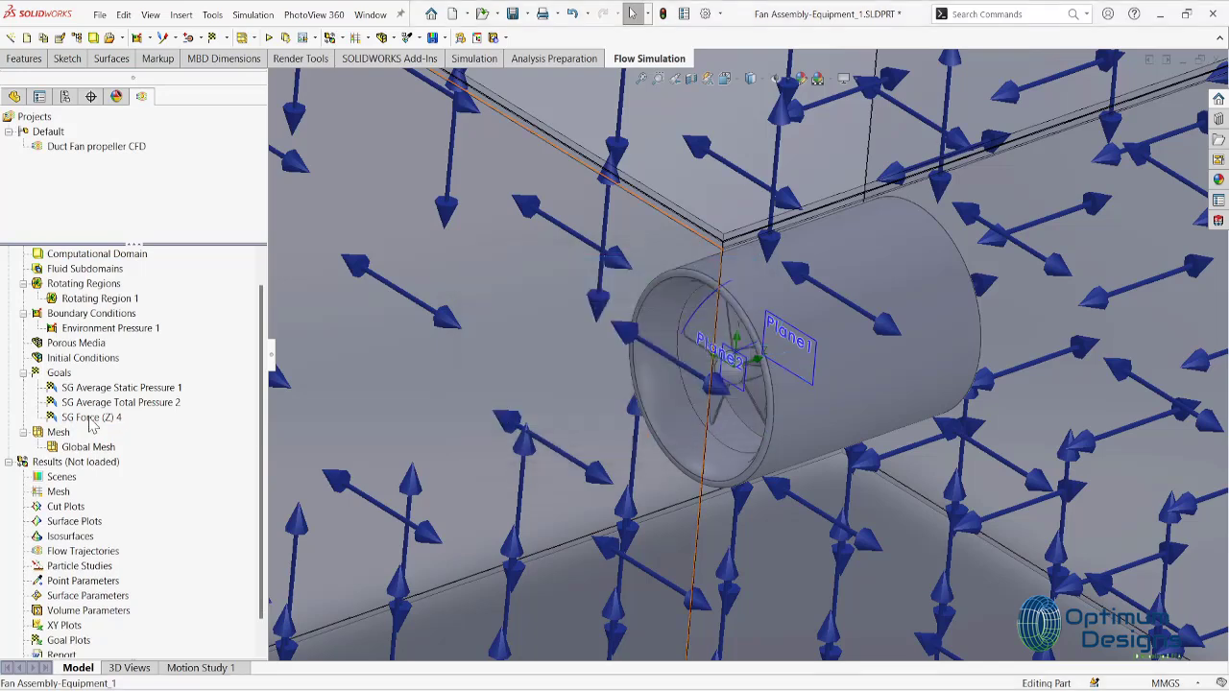
right_click(67, 382)
left_click(141, 423)
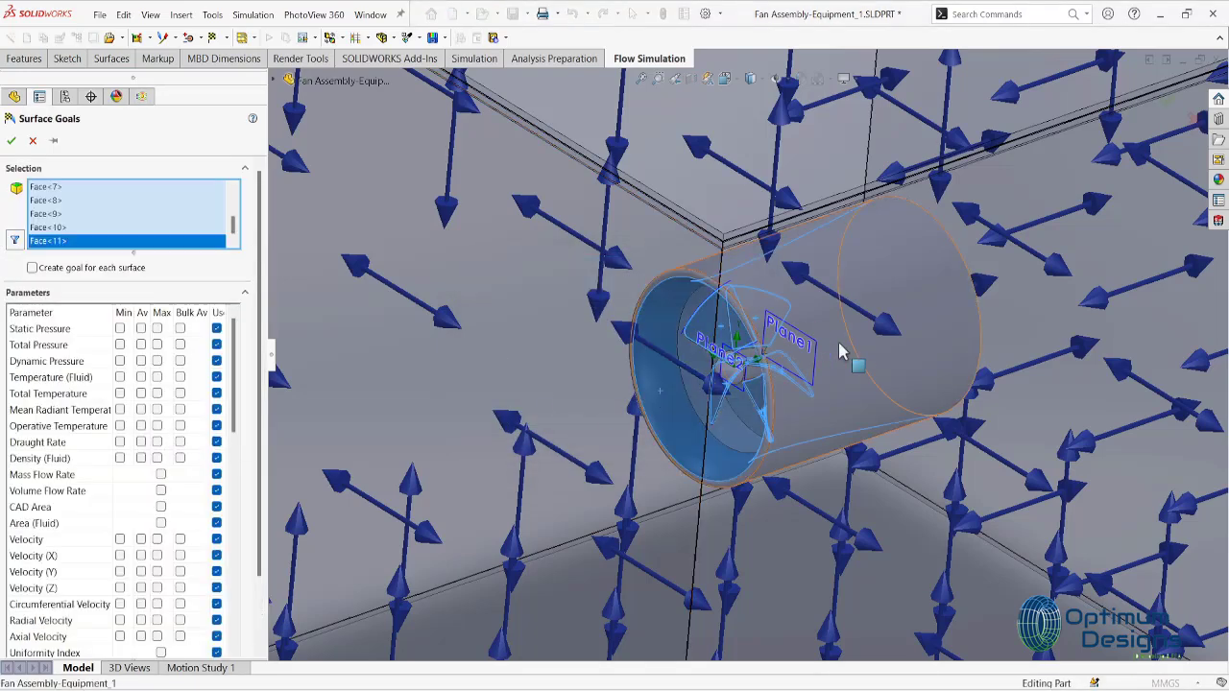
scroll(763, 340, "down", 5)
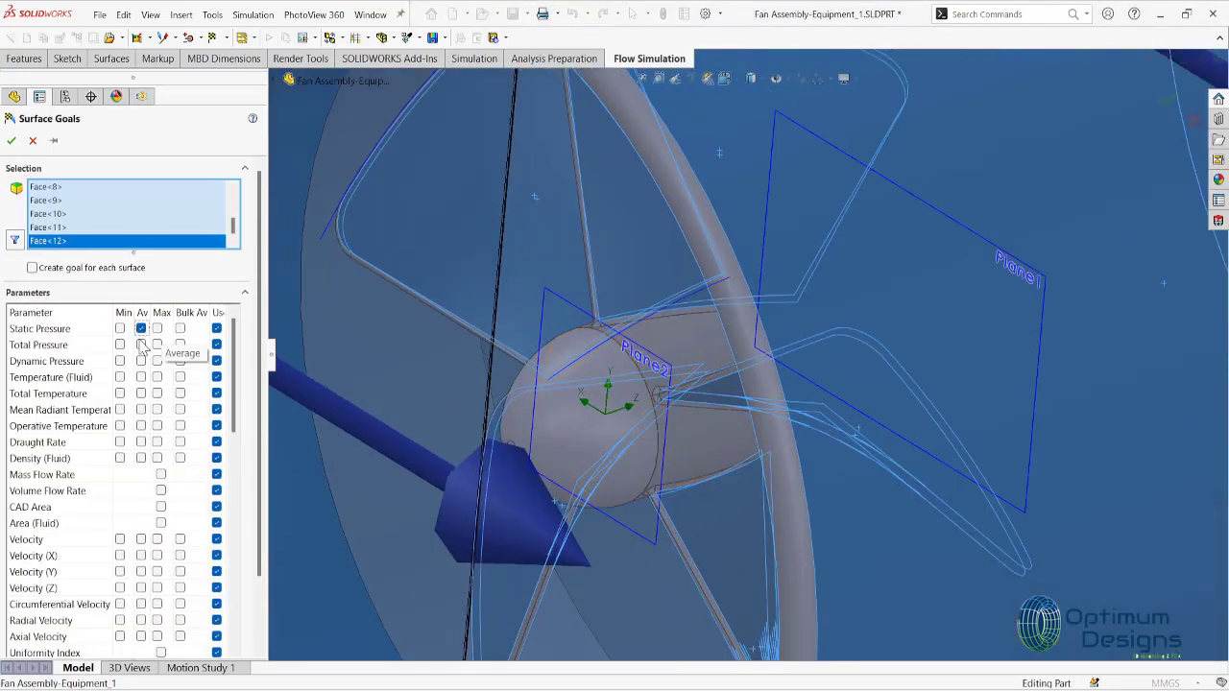
scroll(146, 566, "down", 5)
scroll(141, 565, "down", 5)
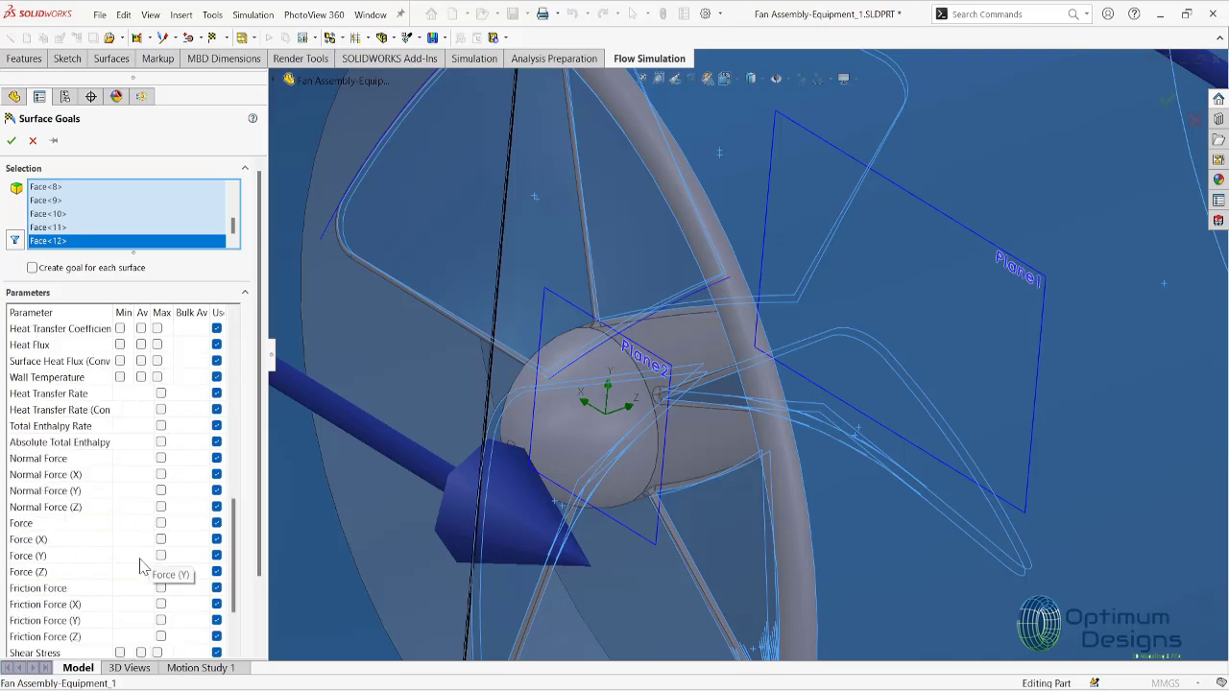
scroll(608, 457, "up", 5)
scroll(614, 451, "up", 3)
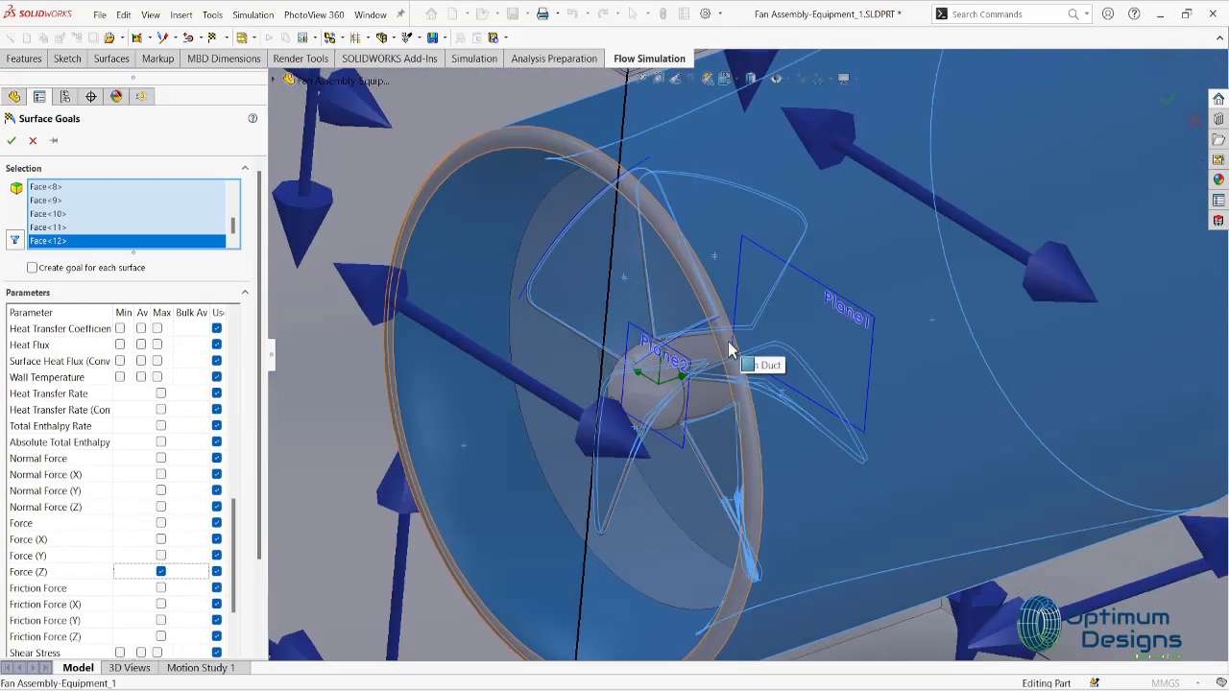
scroll(672, 403, "up", 5)
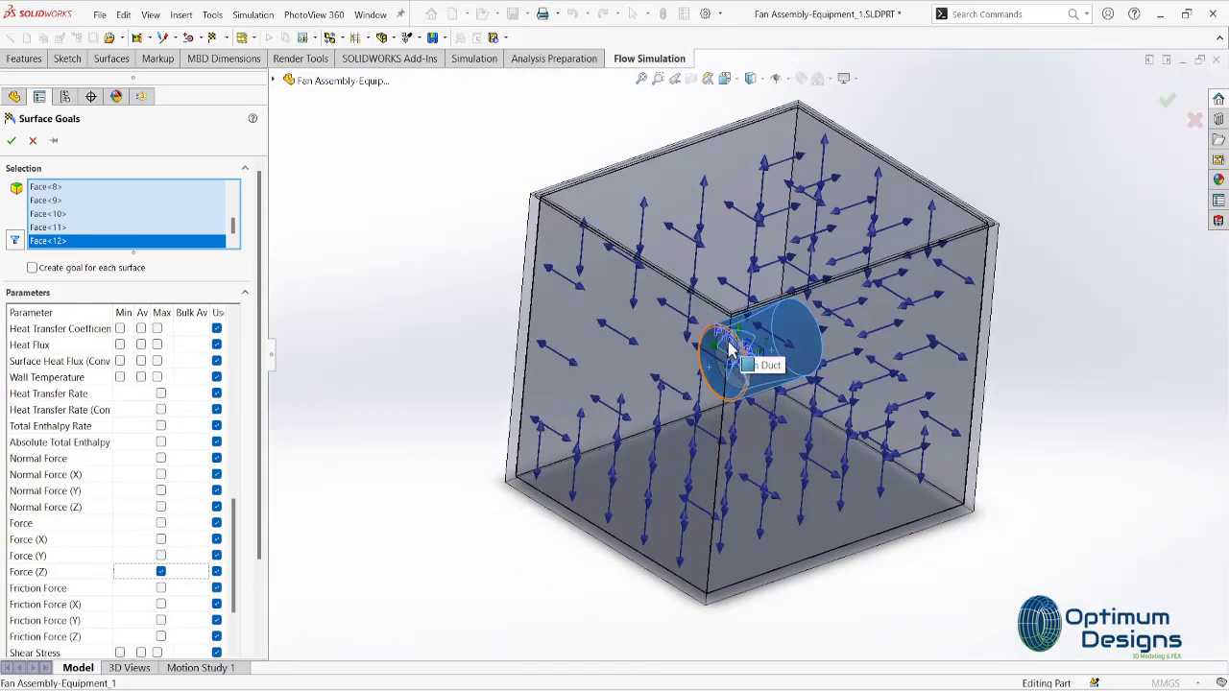
left_click(12, 141)
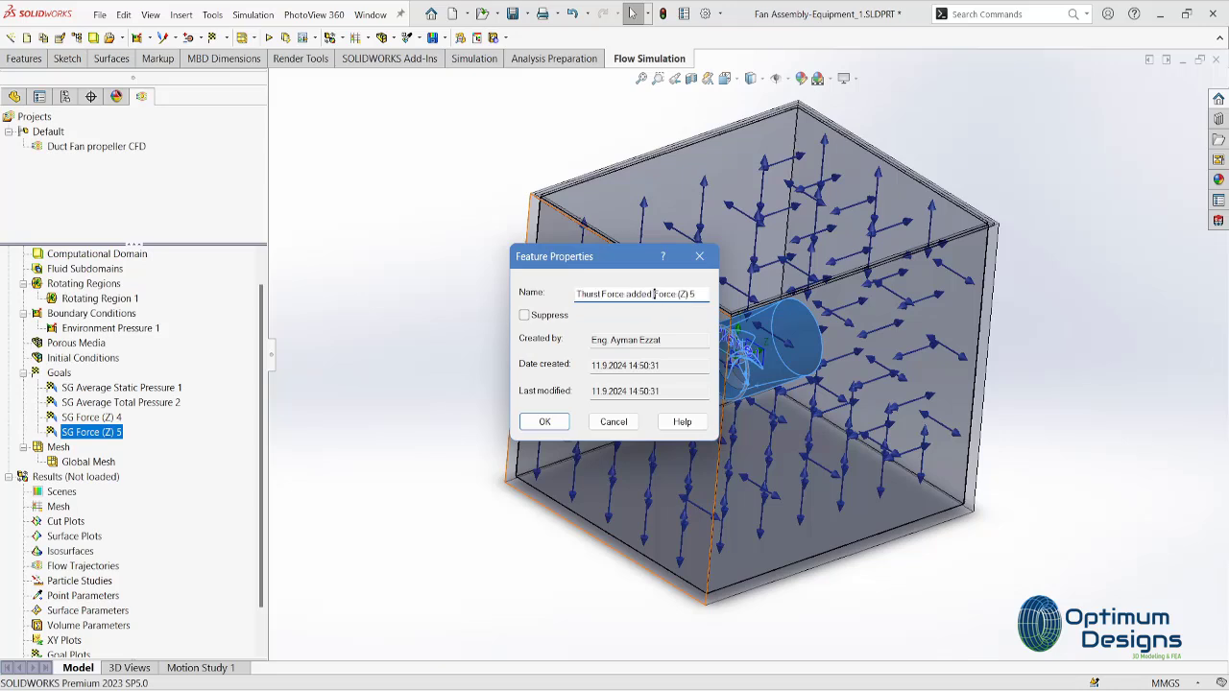
type("by duct")
- Rename the force goals 'Thrust Force added by duct' and 'Propeller Thurst Force'
left_click(544, 421)
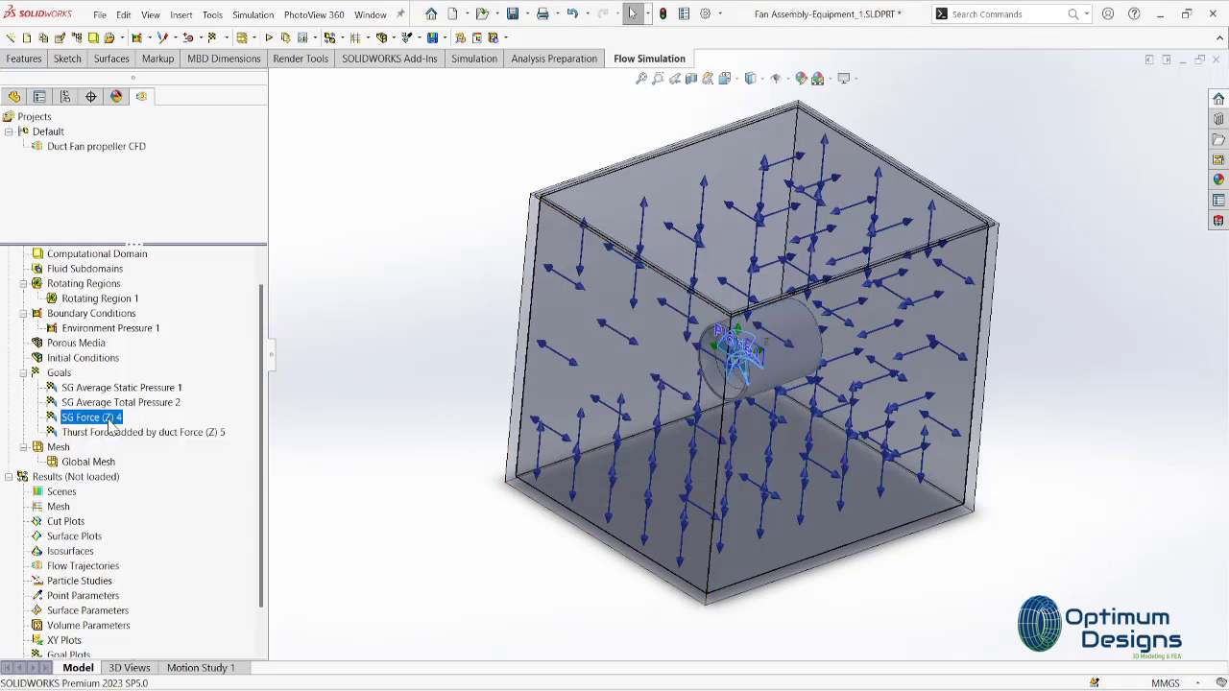
right_click(91, 416)
left_click(192, 515)
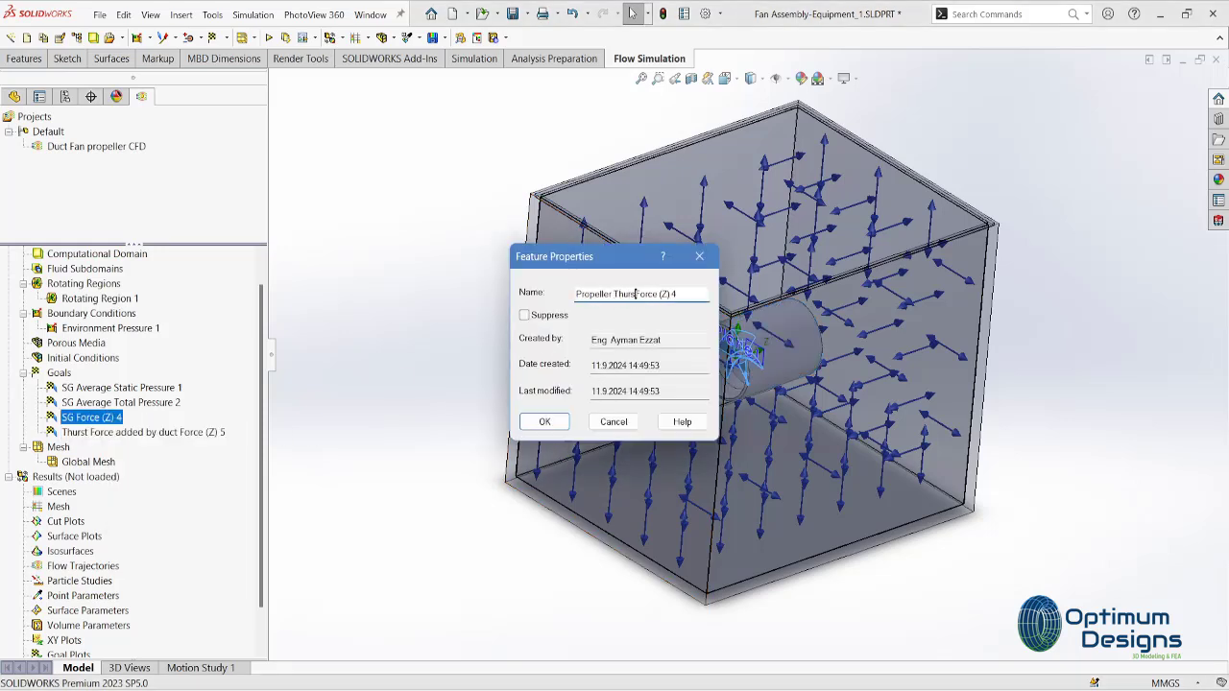
left_click(544, 422)
- Create an equation goal adding the duct thrust and propeller thrust goals
right_click(59, 373)
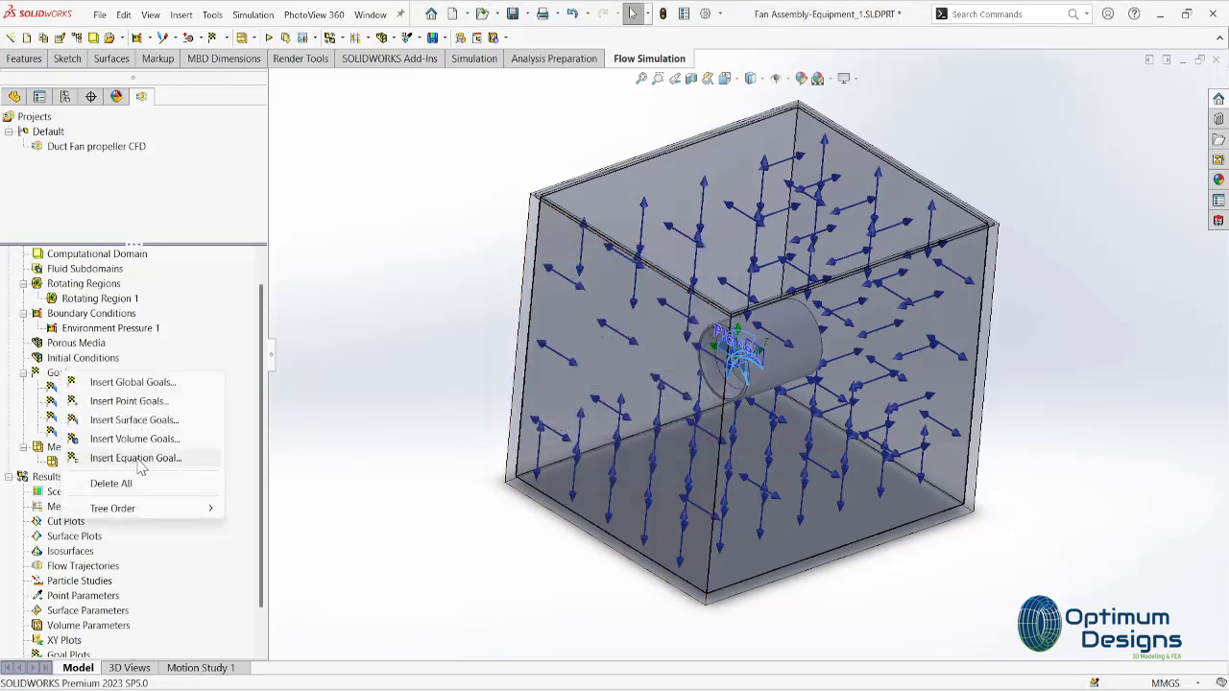
left_click(132, 461)
left_click(107, 385)
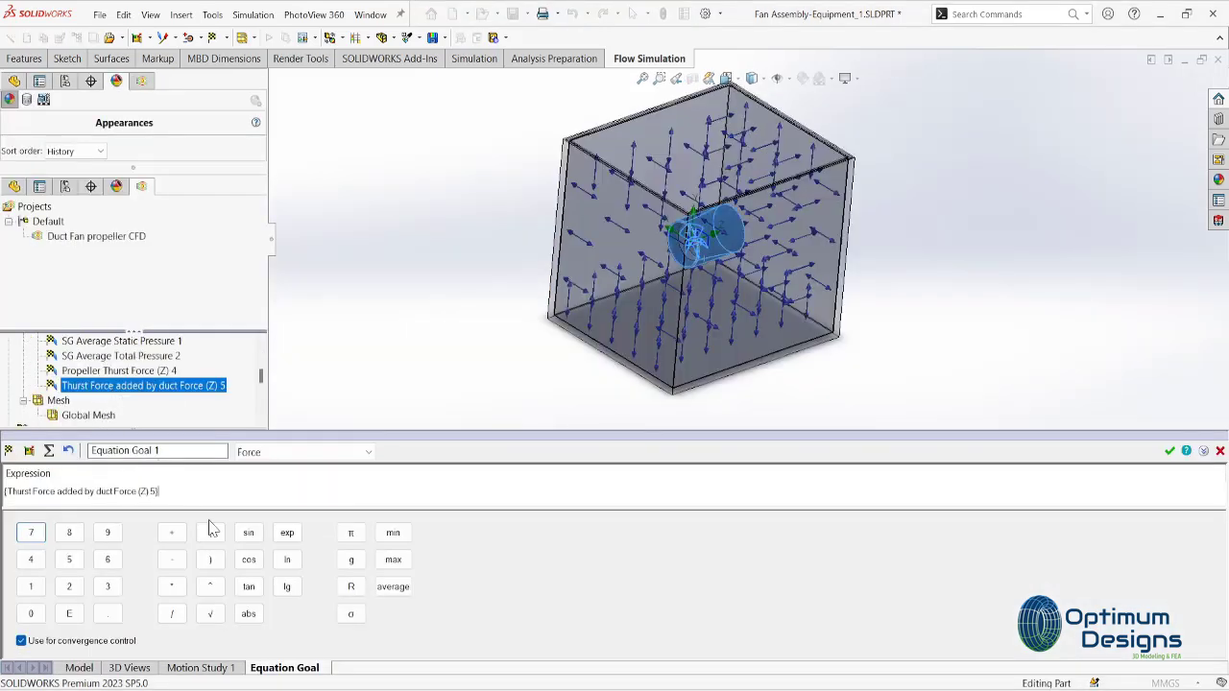
left_click(146, 374)
key("Return")
- Rename the equation goal to 'Total Duct Force'
right_click(105, 461)
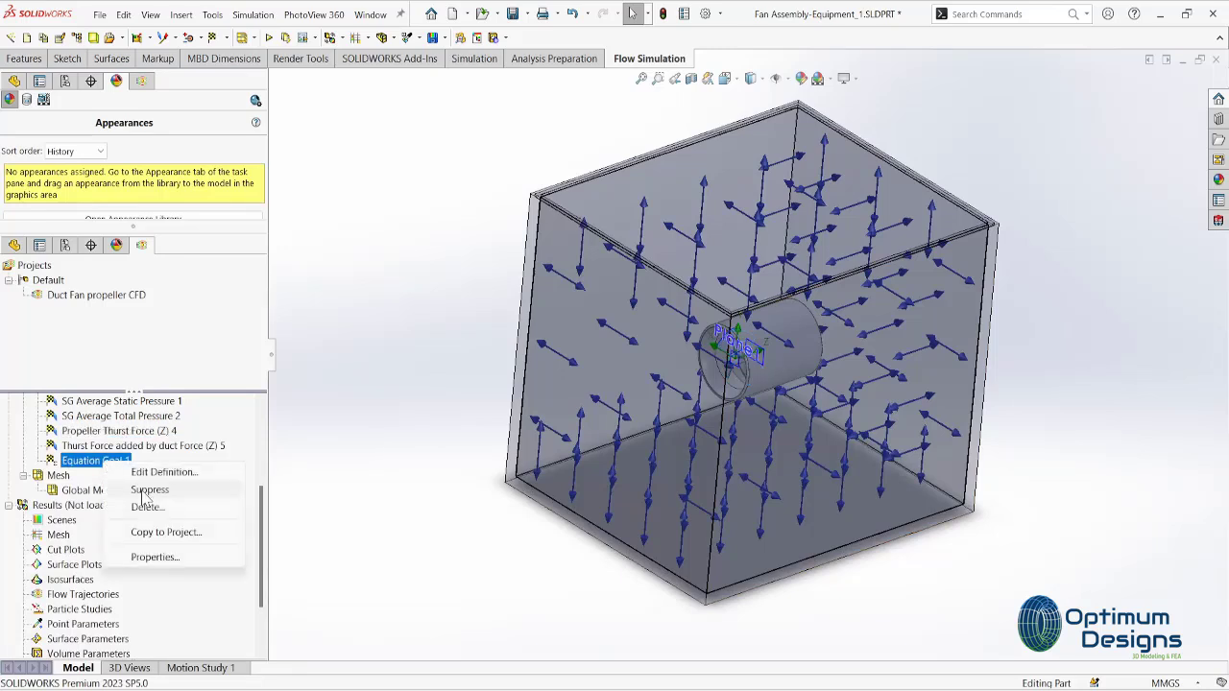
left_click(170, 556)
type("Total Duct Force")
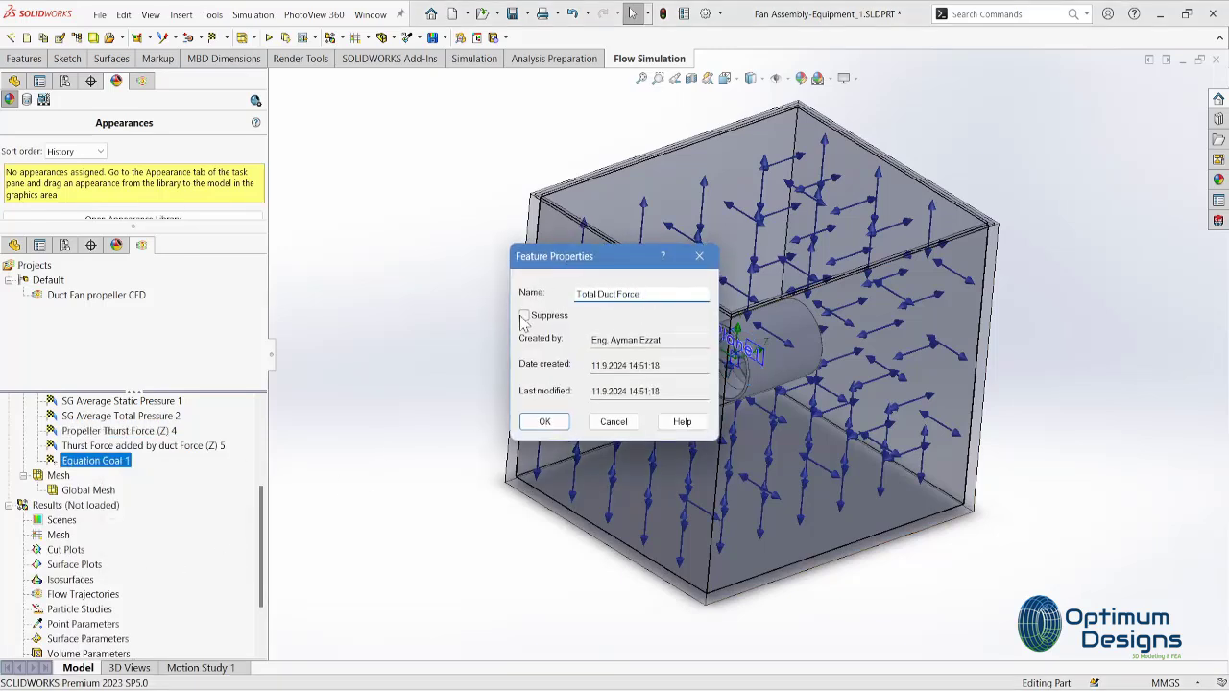
left_click(544, 423)
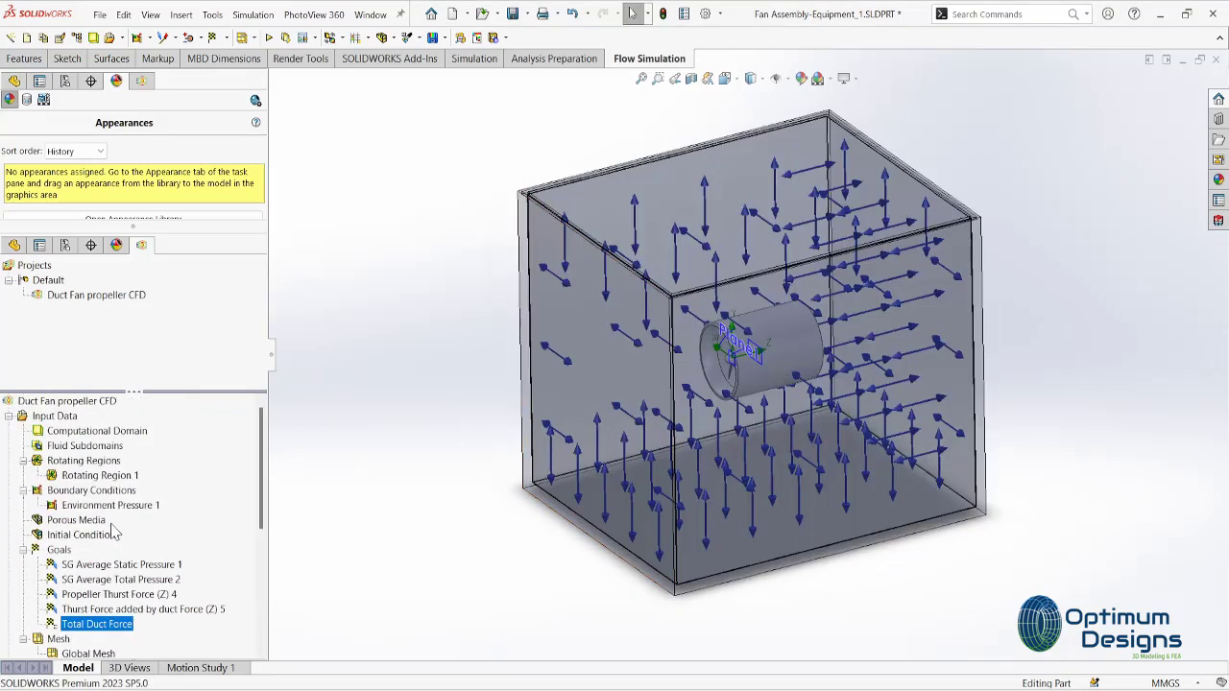
right_click(86, 405)
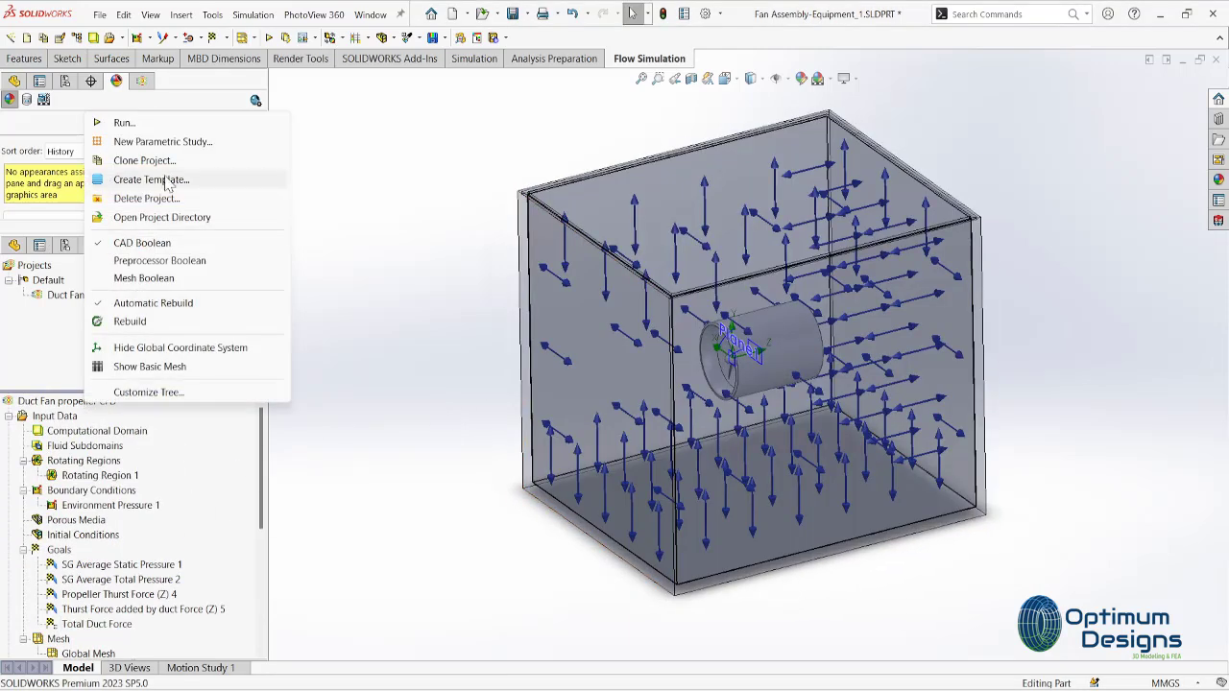
- In General Settings, review Initial Conditions and keep Z as the global reference axis
right_click(57, 418)
left_click(110, 431)
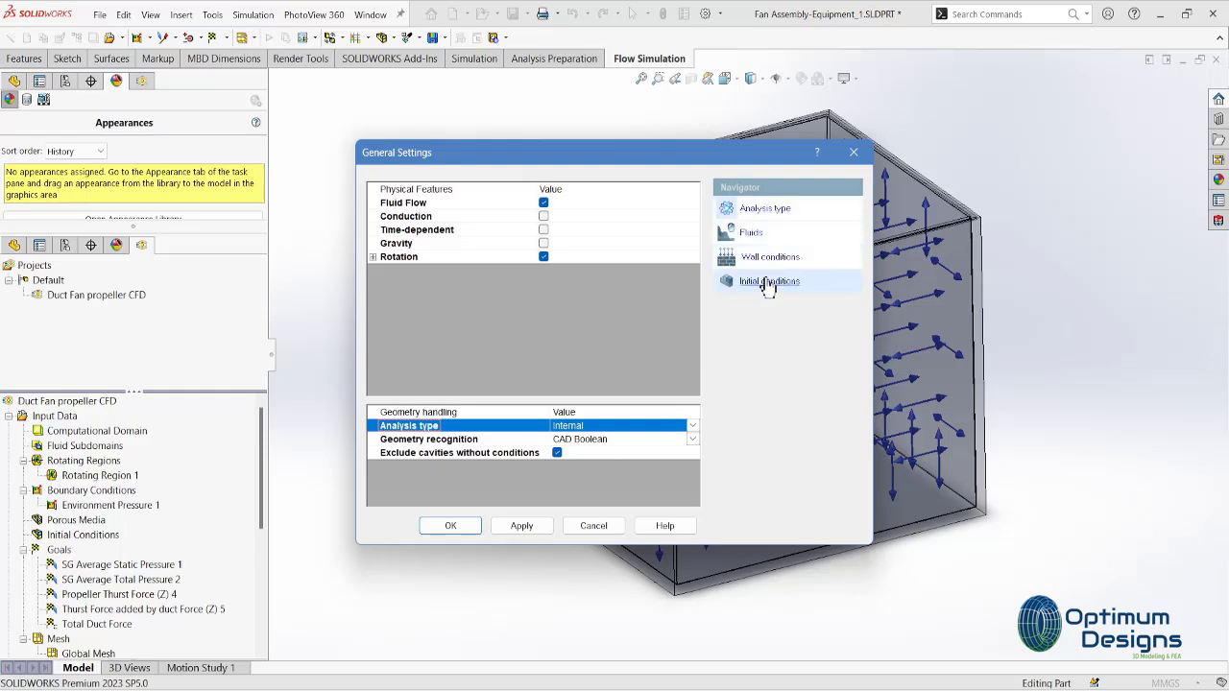
left_click(768, 282)
left_click(461, 493)
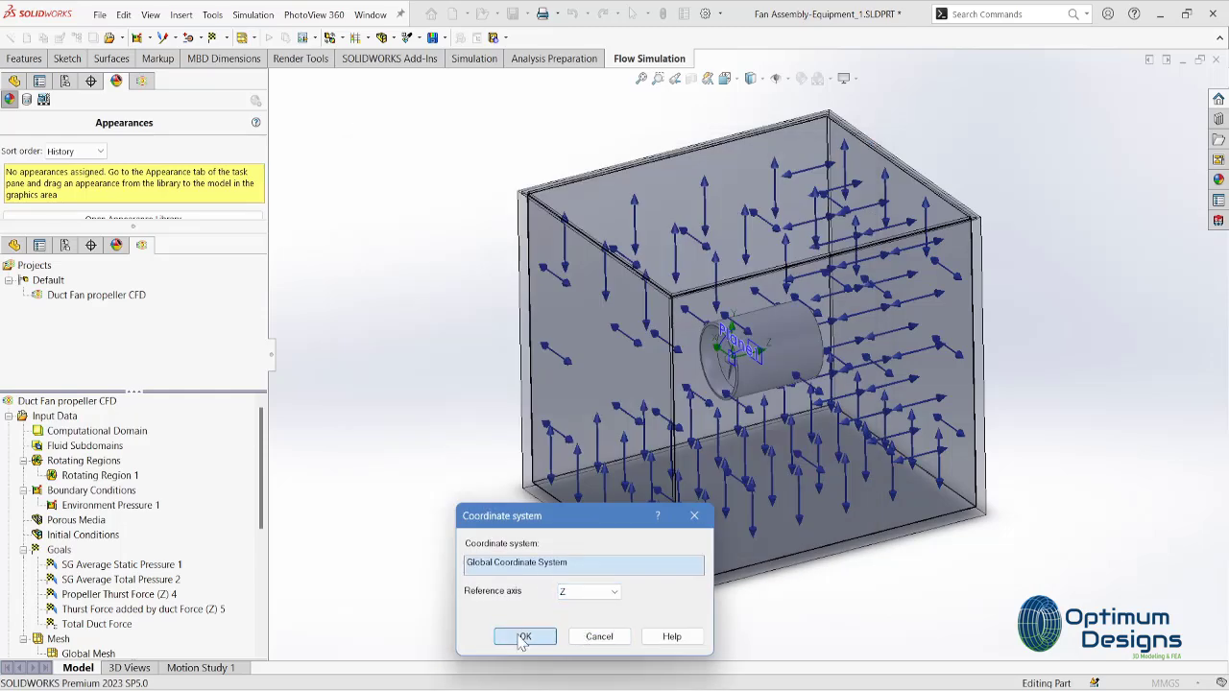
scroll(941, 268, "down", 5)
left_click(588, 591)
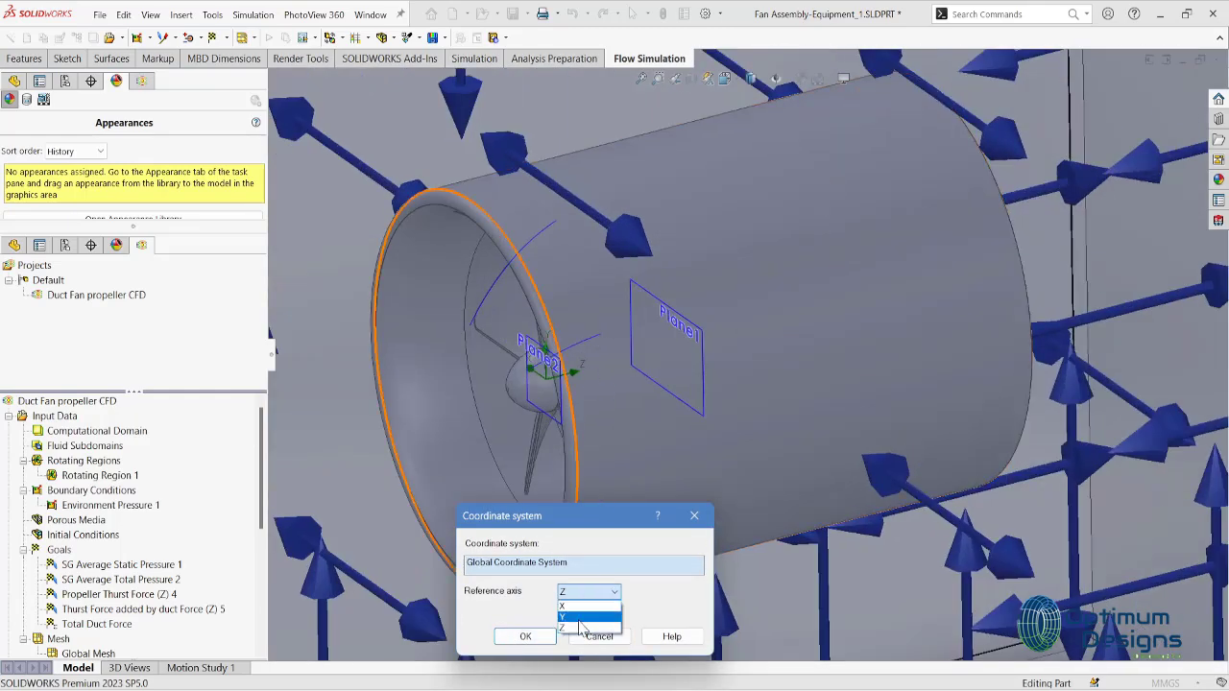
left_click(581, 612)
left_click(525, 637)
left_click(452, 521)
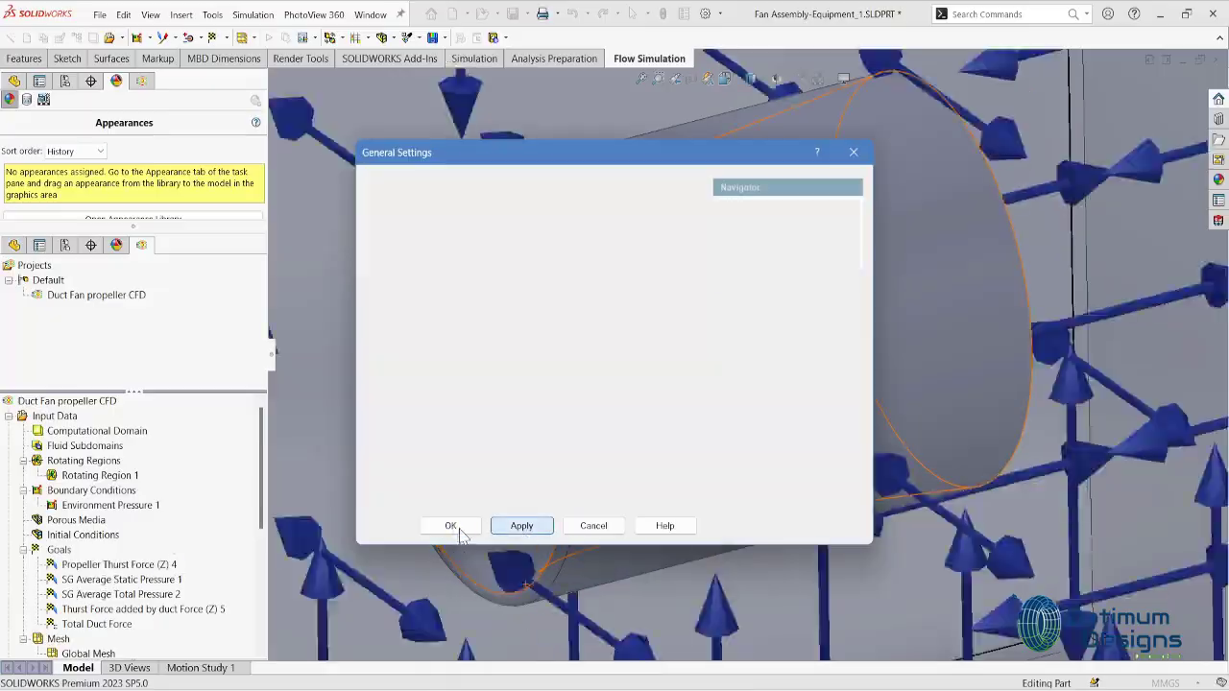
- Show the whole computational domain in isometric view
key("f")
key("space")
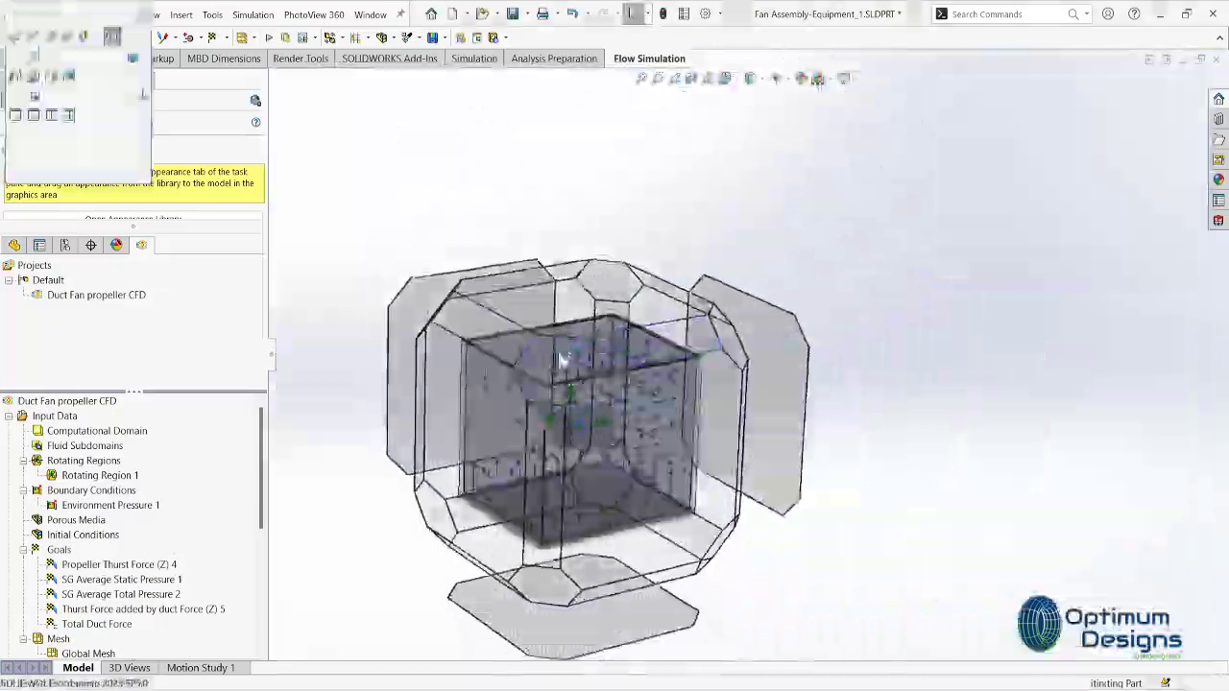
left_click(108, 67)
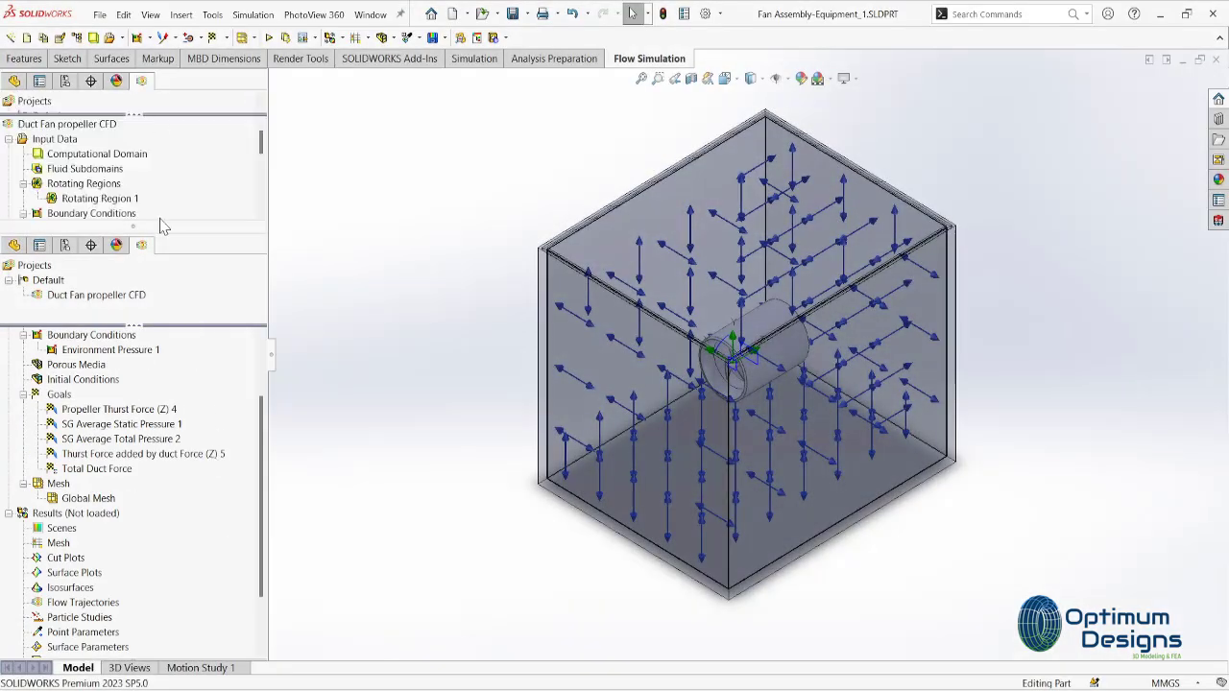
- Rearrange the project tree panes and expand the Results branch
left_click_drag(185, 474, 176, 367)
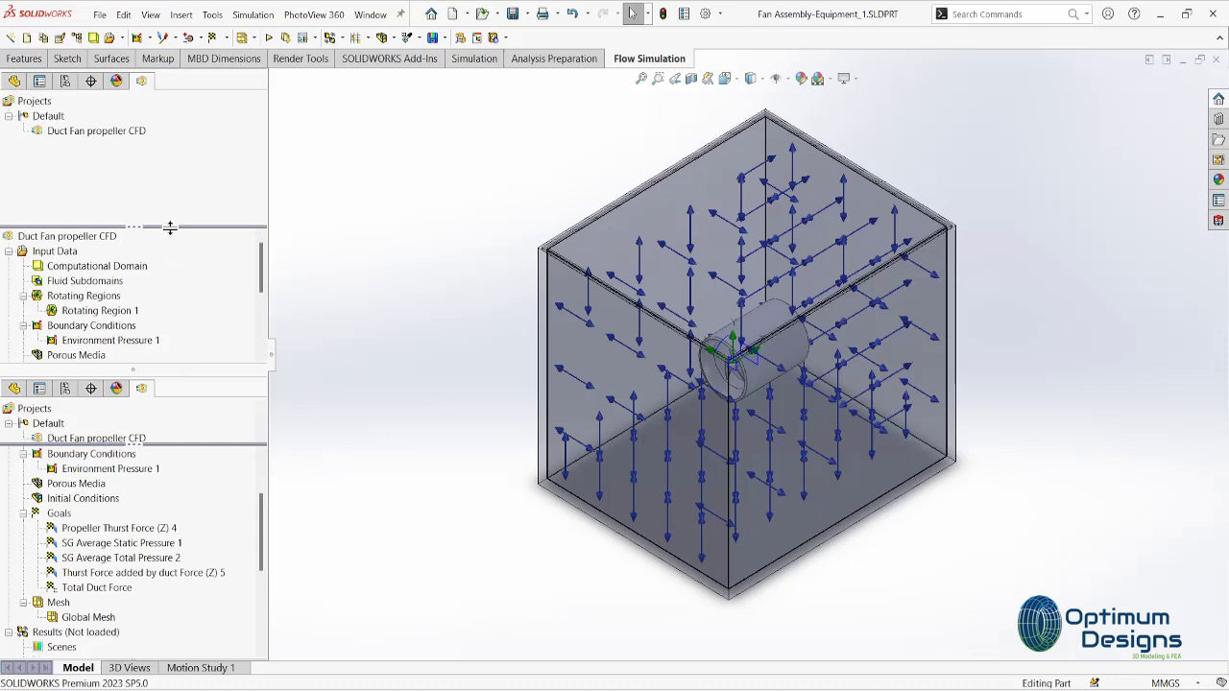
left_click_drag(169, 228, 169, 178)
left_click_drag(182, 366, 173, 495)
left_click_drag(23, 496, 23, 657)
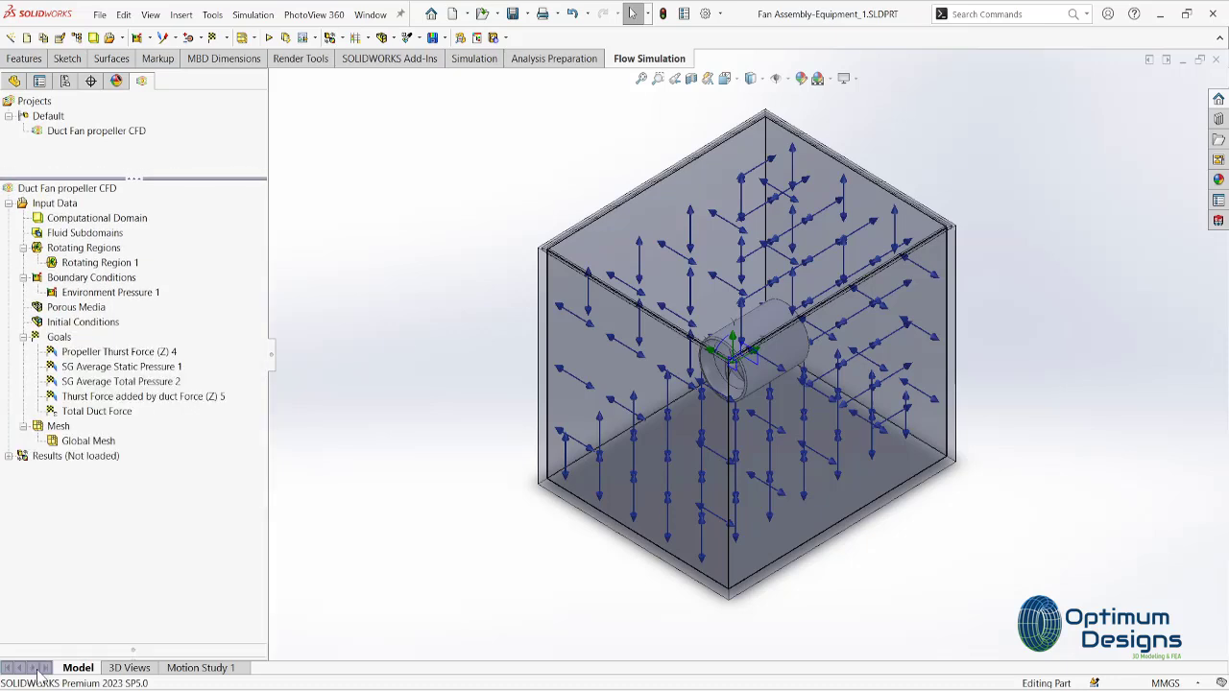
left_click(9, 456)
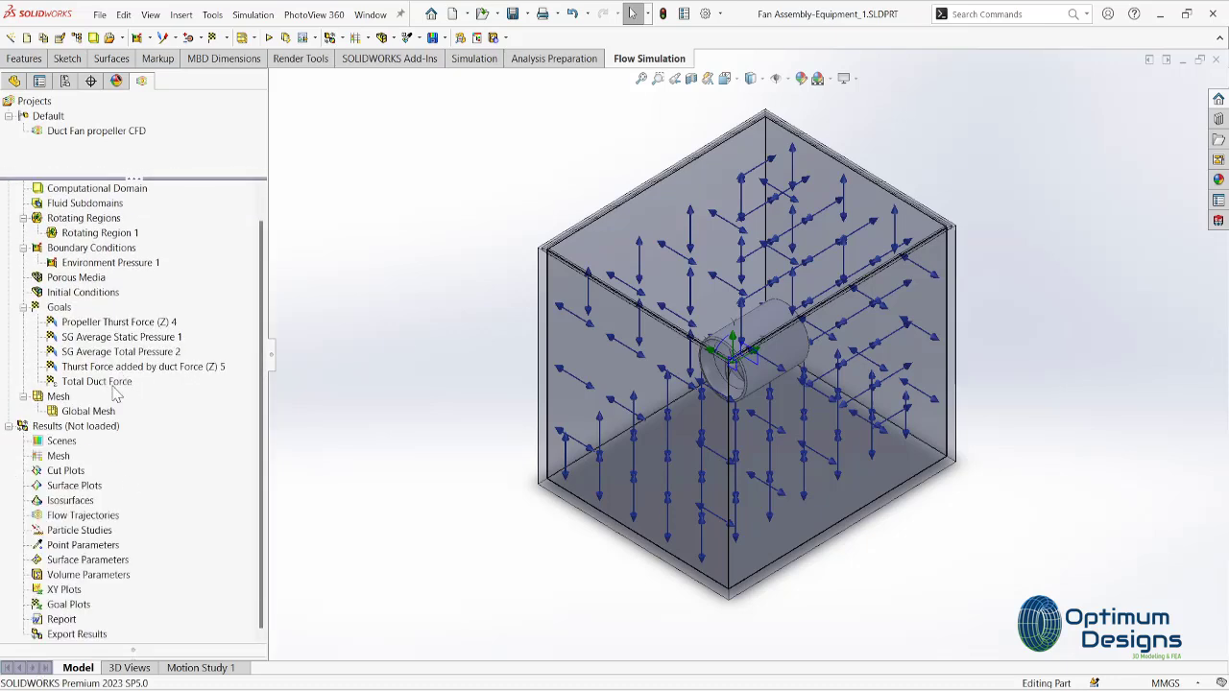
- Run the calculation using 8 cores
left_click(268, 37)
left_click(529, 398)
left_click(521, 419)
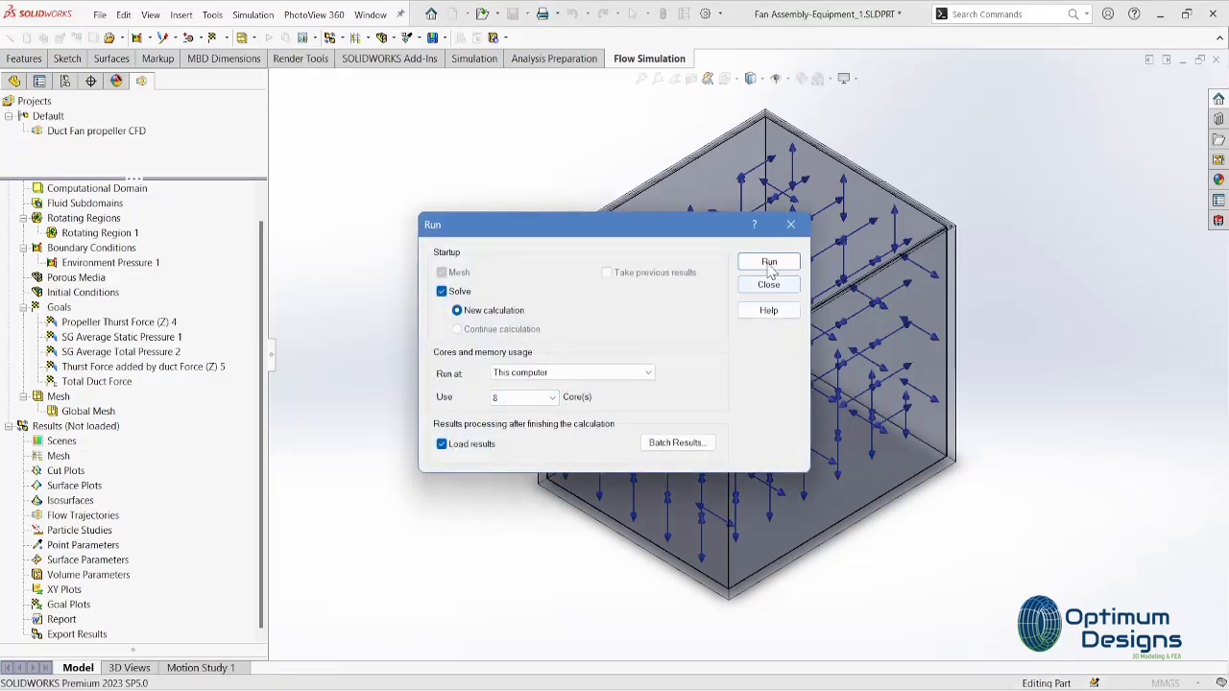
left_click(771, 260)
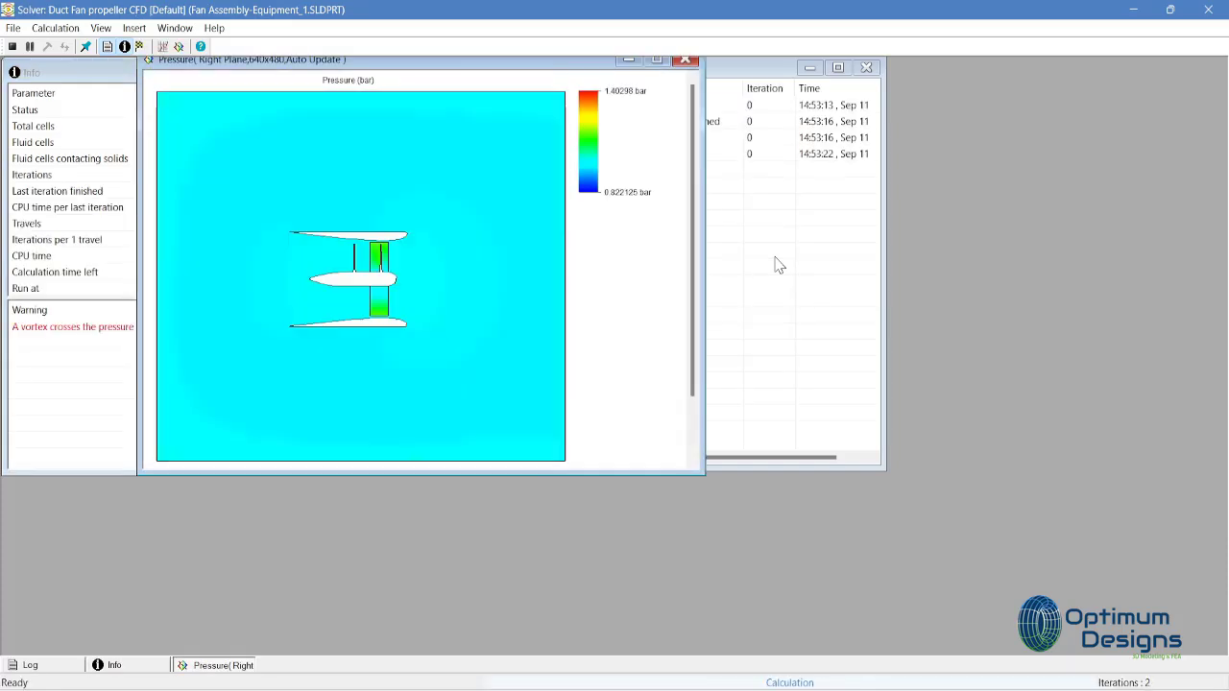
- Insert a goal plot of all five goals and move it lower on screen
left_click(199, 47)
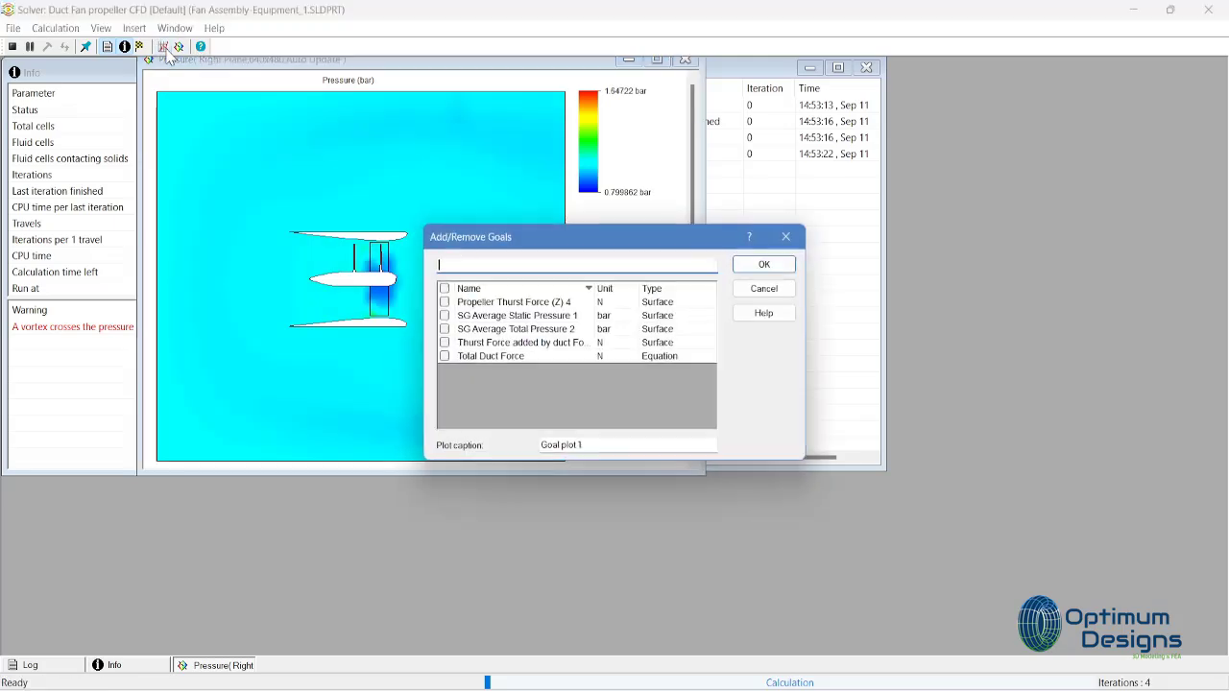
left_click(763, 266)
left_click_drag(639, 142, 640, 285)
- Shorten the pressure plot, move it to the right edge and enlarge it to show min/max values
left_click(617, 225)
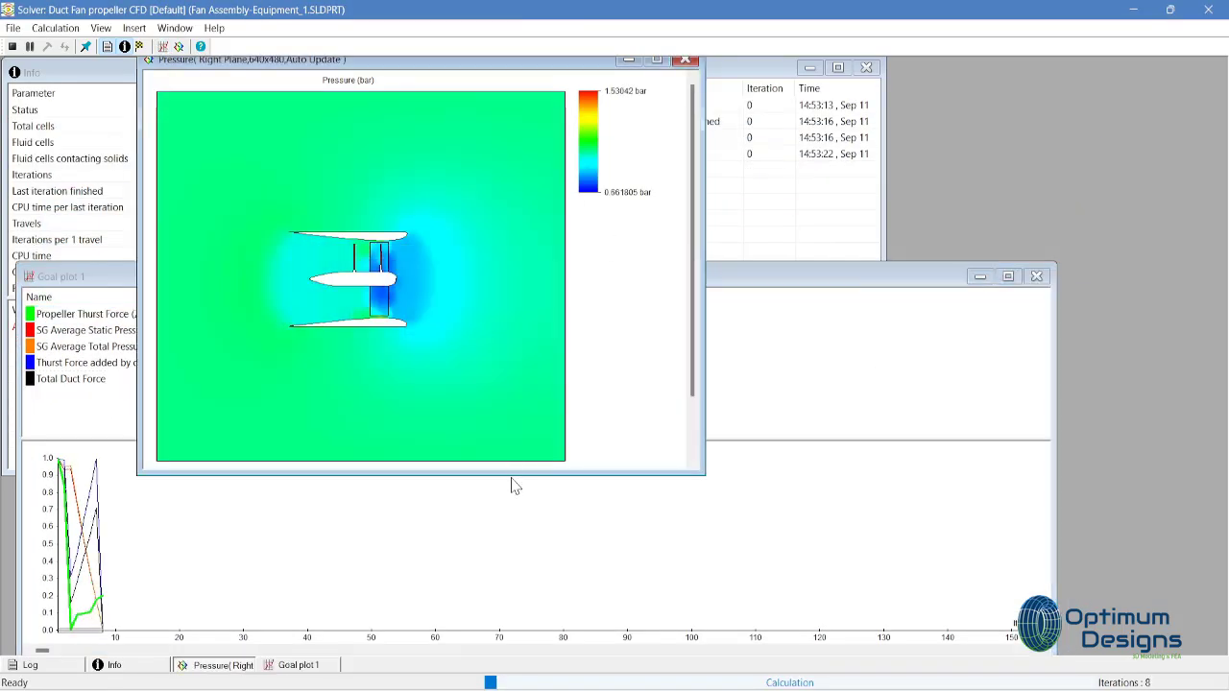
mouse_move(513, 474)
left_mouse_down()
mouse_move(518, 432)
mouse_move(524, 507)
mouse_move(518, 428)
left_mouse_up()
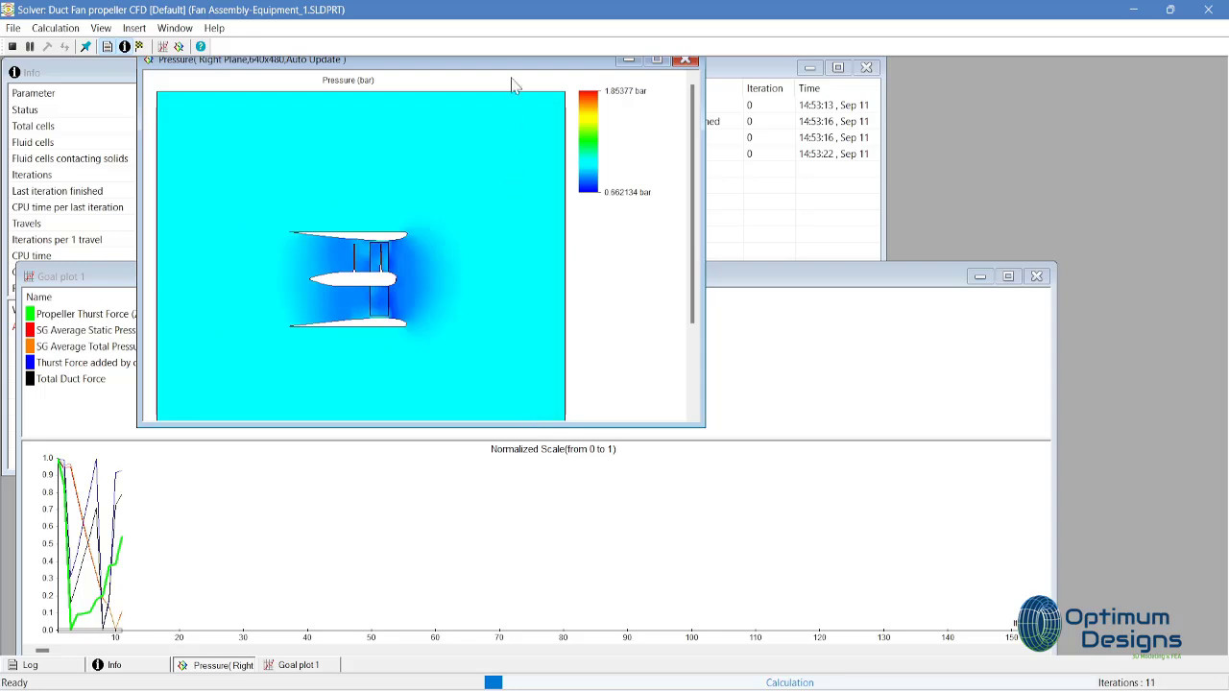
left_click_drag(512, 61, 1155, 58)
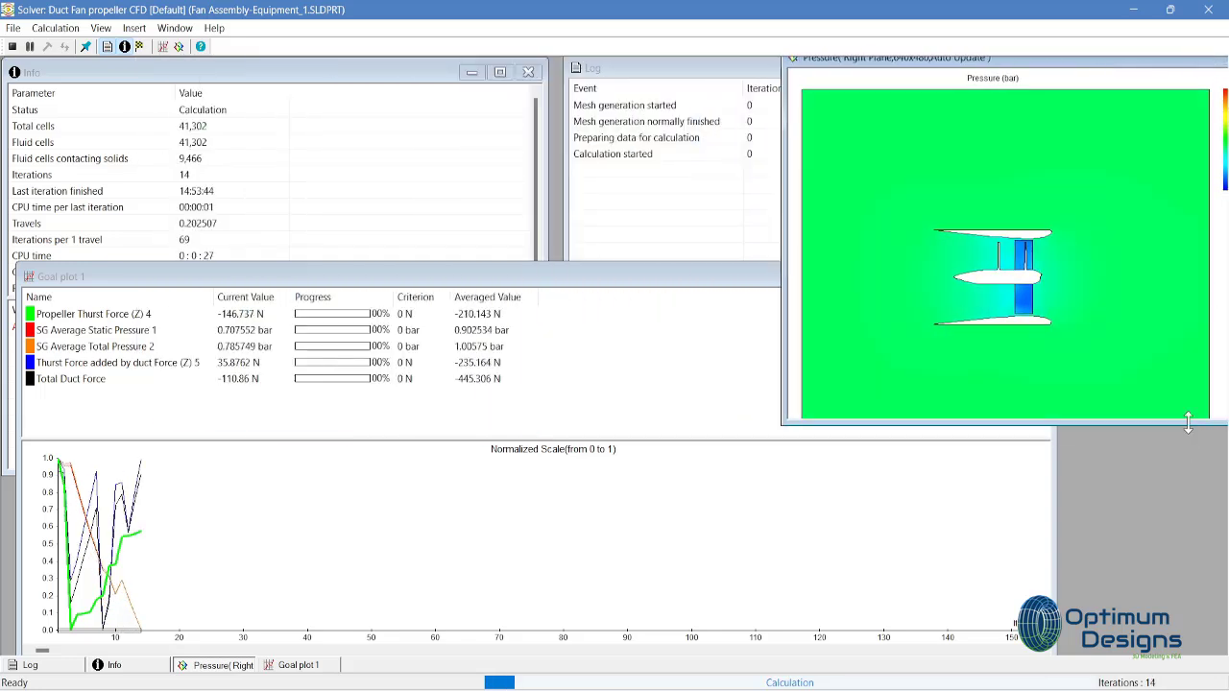
left_click_drag(1187, 425, 1190, 500)
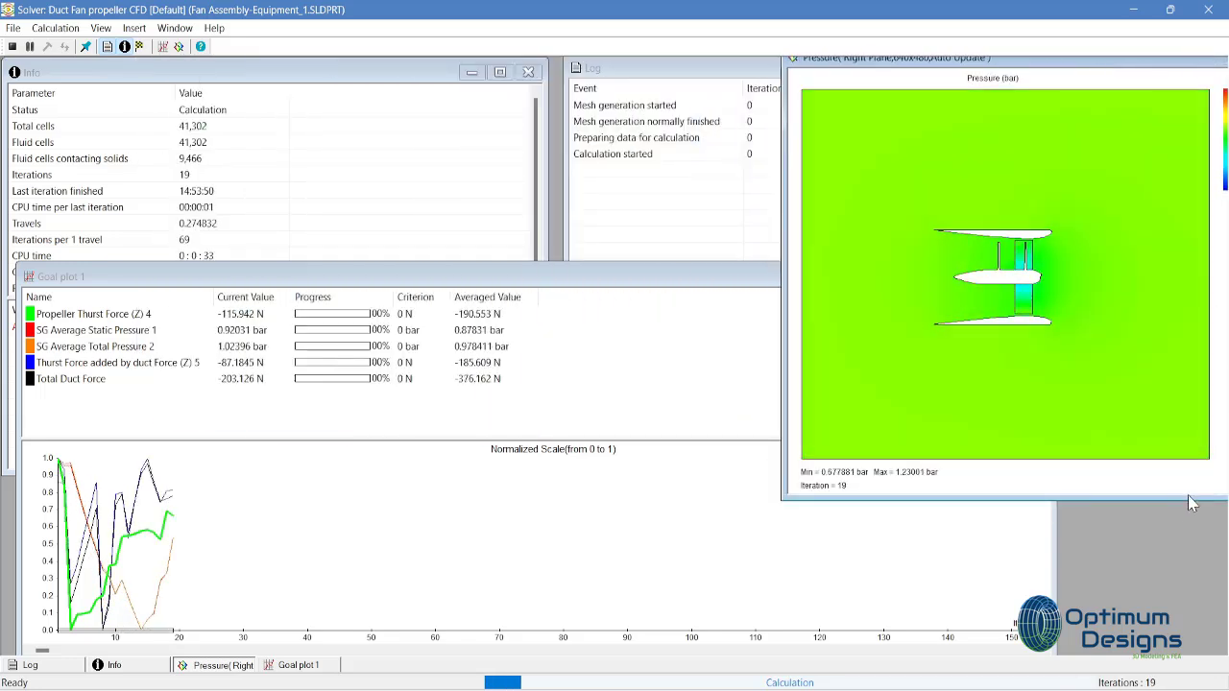
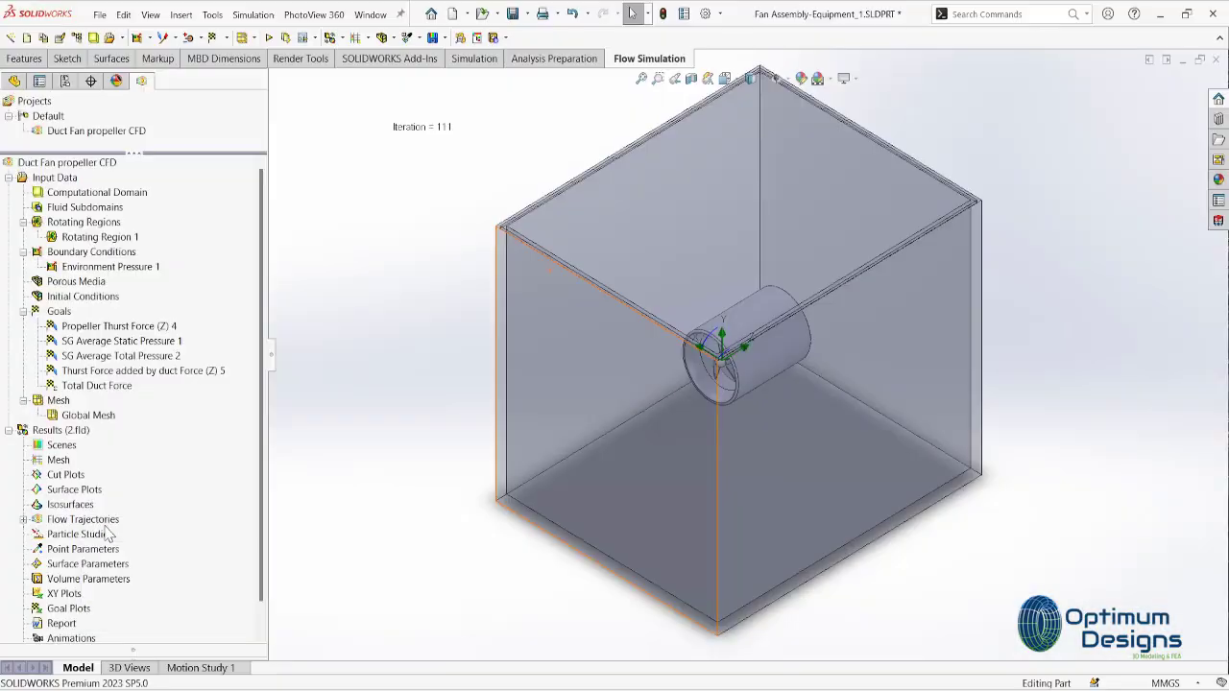
- Seed 300-point velocity arrow trajectories from an environment-box face with appearance value 0.5
mouse_move(576, 439)
middle_mouse_down()
mouse_move(460, 331)
mouse_move(596, 326)
middle_mouse_up()
scroll(595, 327, "up", 5)
right_click(597, 325)
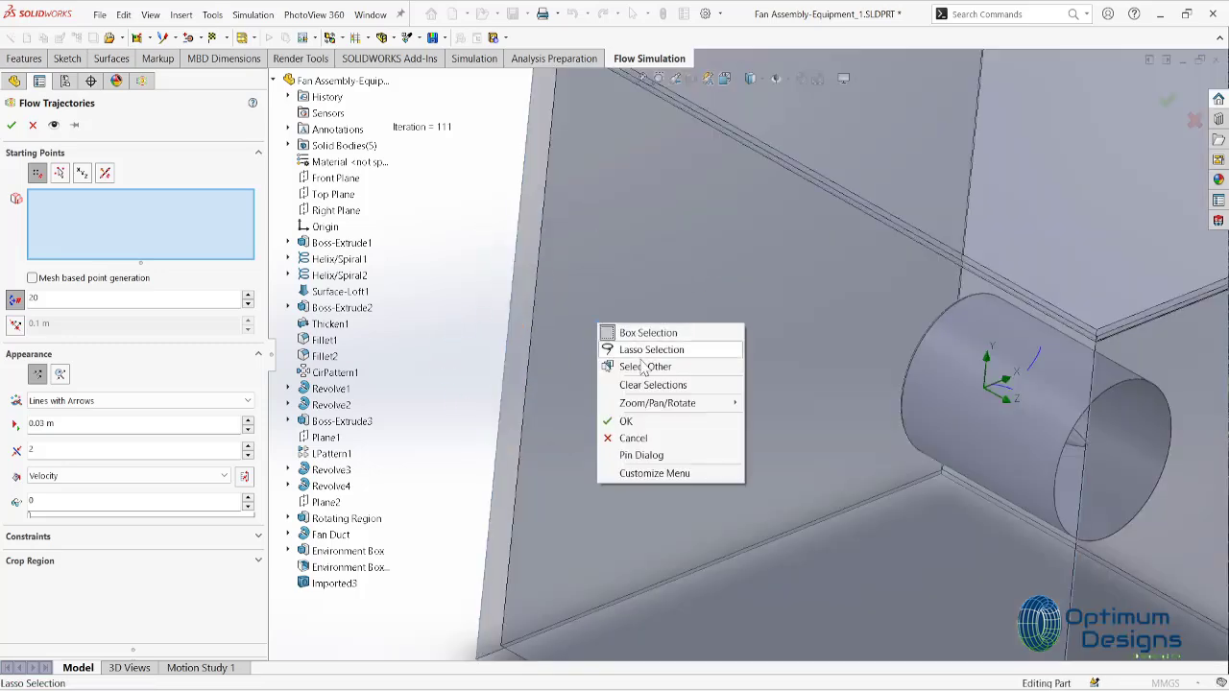
left_click(642, 367)
left_click(698, 409)
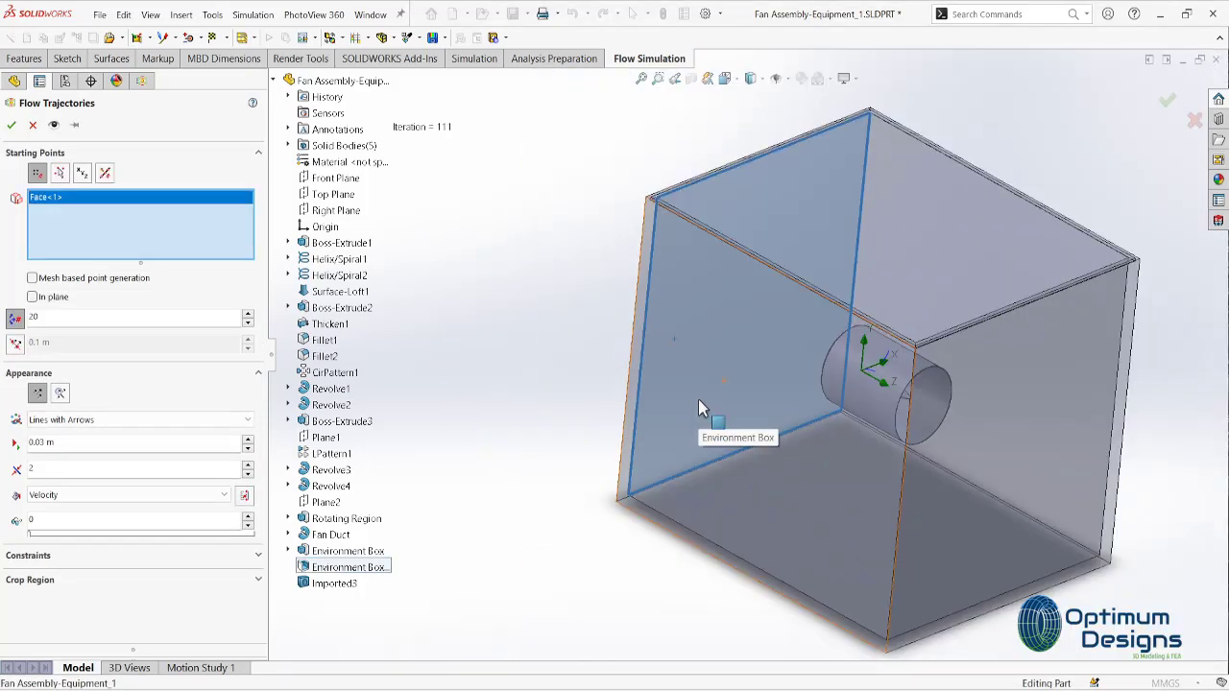
left_click(135, 315)
type("300")
left_click(61, 392)
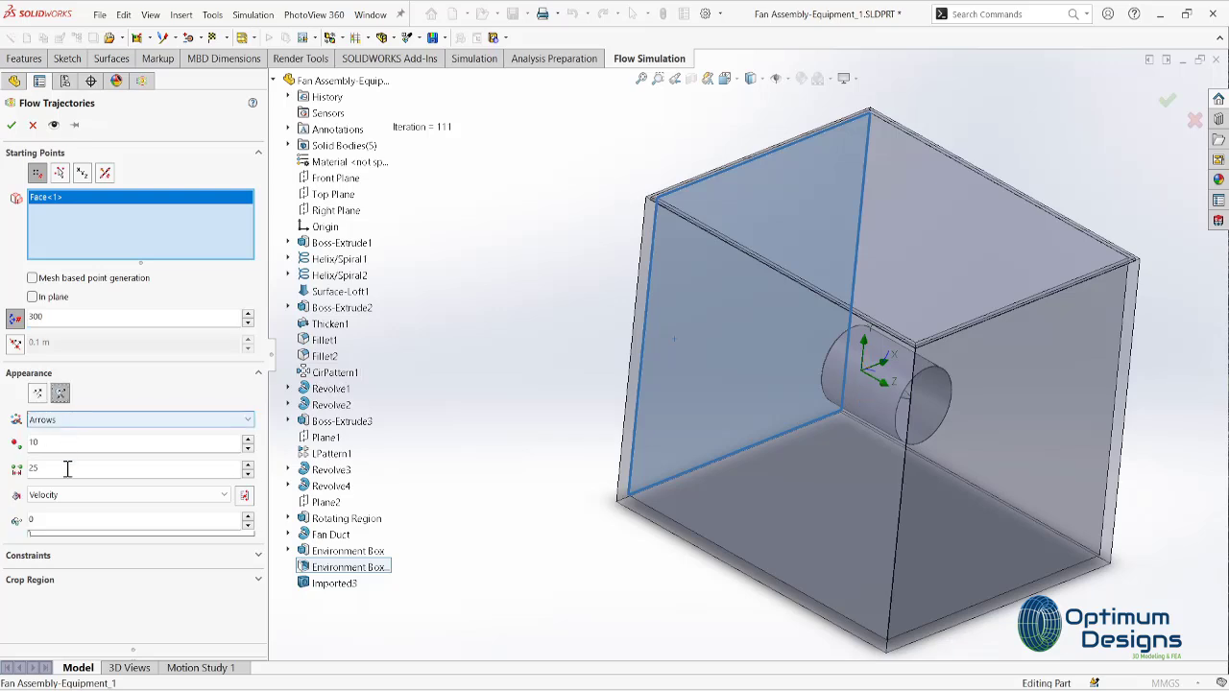
left_click(65, 520)
type(".5")
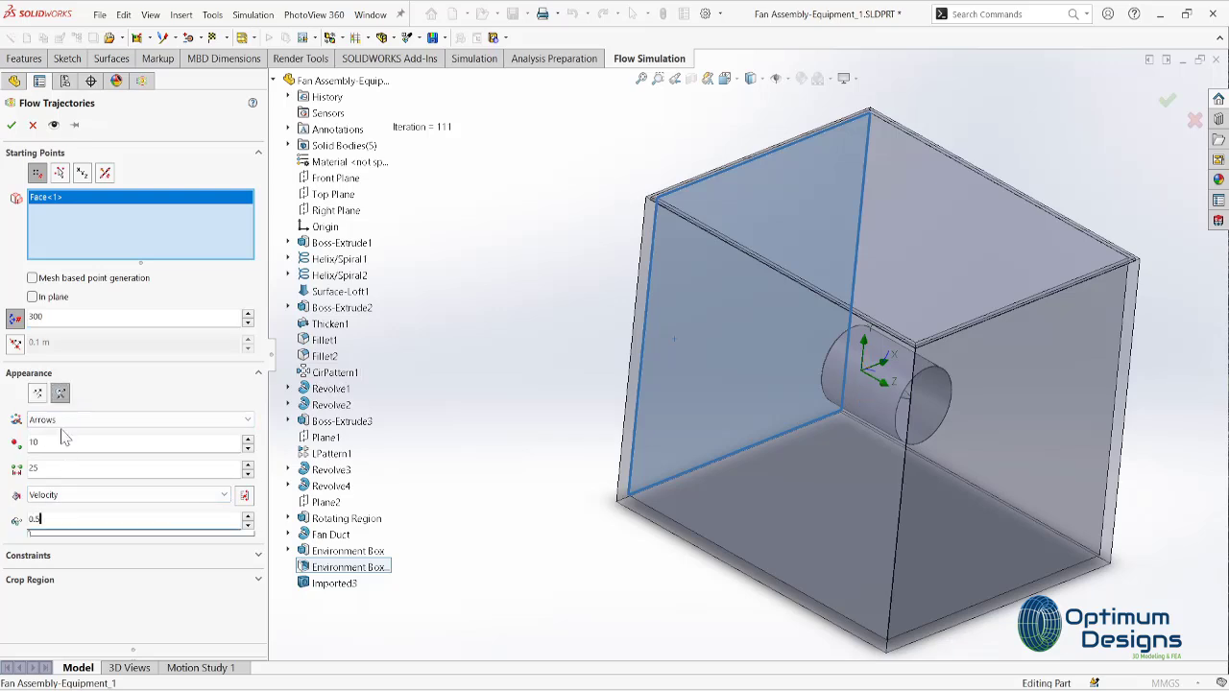
left_click(12, 126)
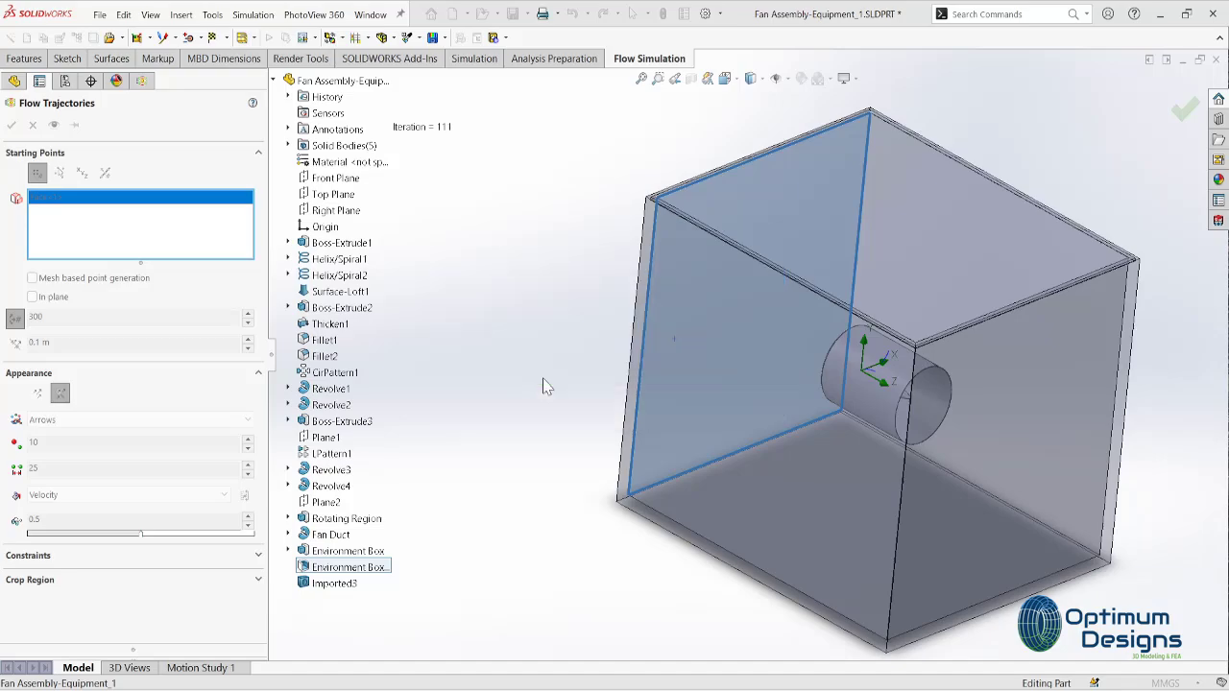
- Snap to isometric, expand Flow Trajectories, and apply a Right Plane section cut
middle_click_drag(654, 452, 576, 403)
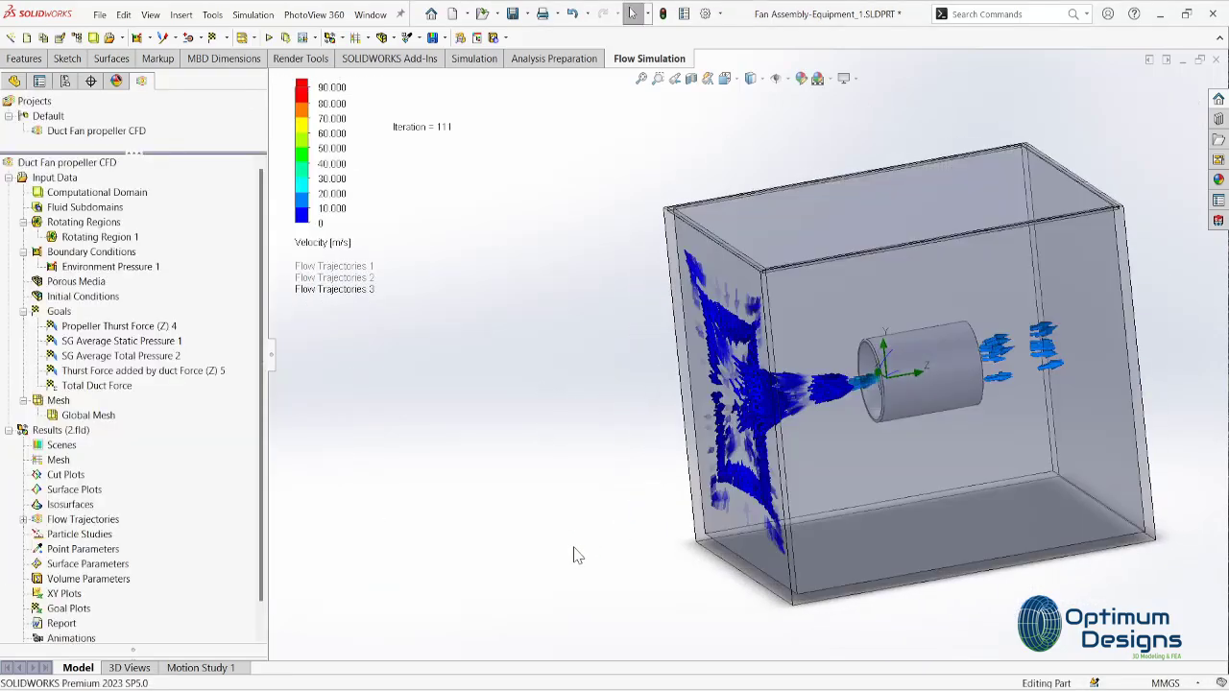
key("space")
left_click(494, 371)
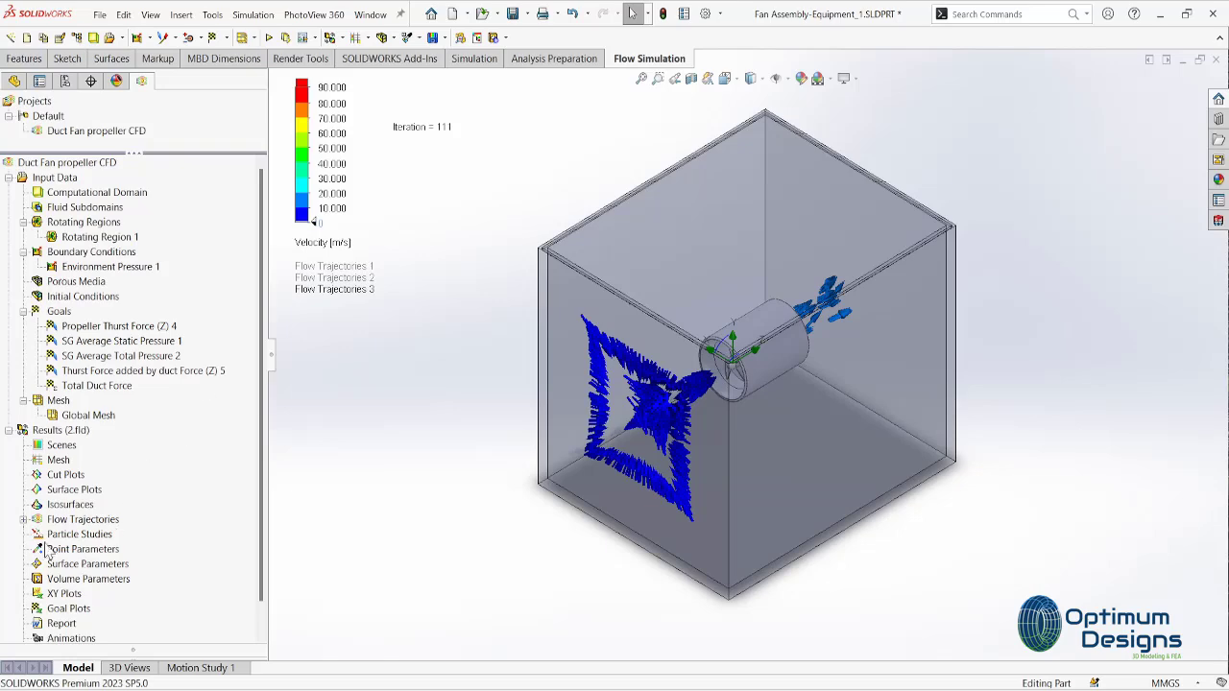
left_click(23, 519)
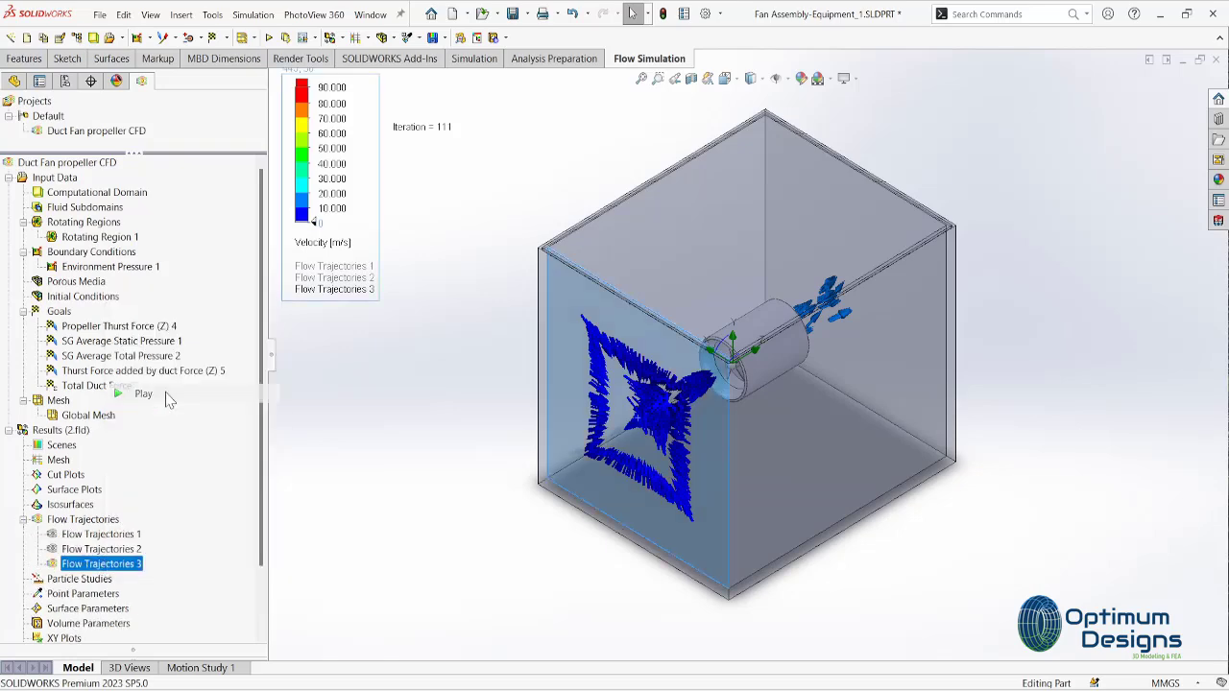
left_click(696, 87)
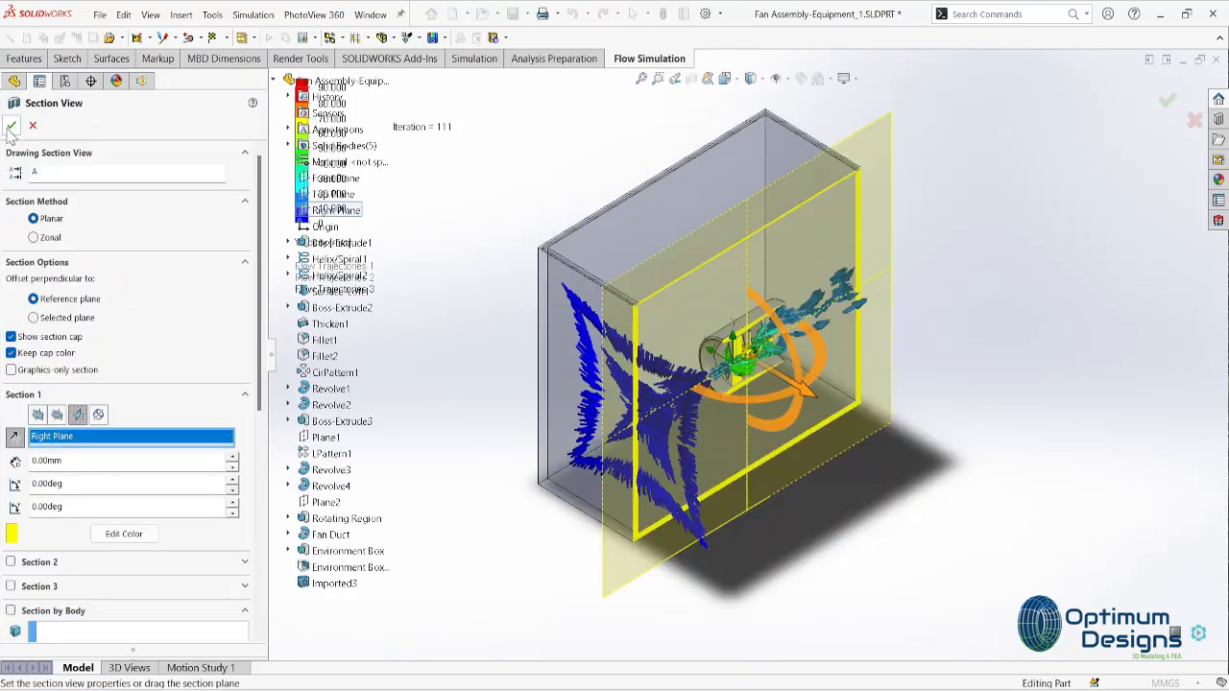
left_click(11, 125)
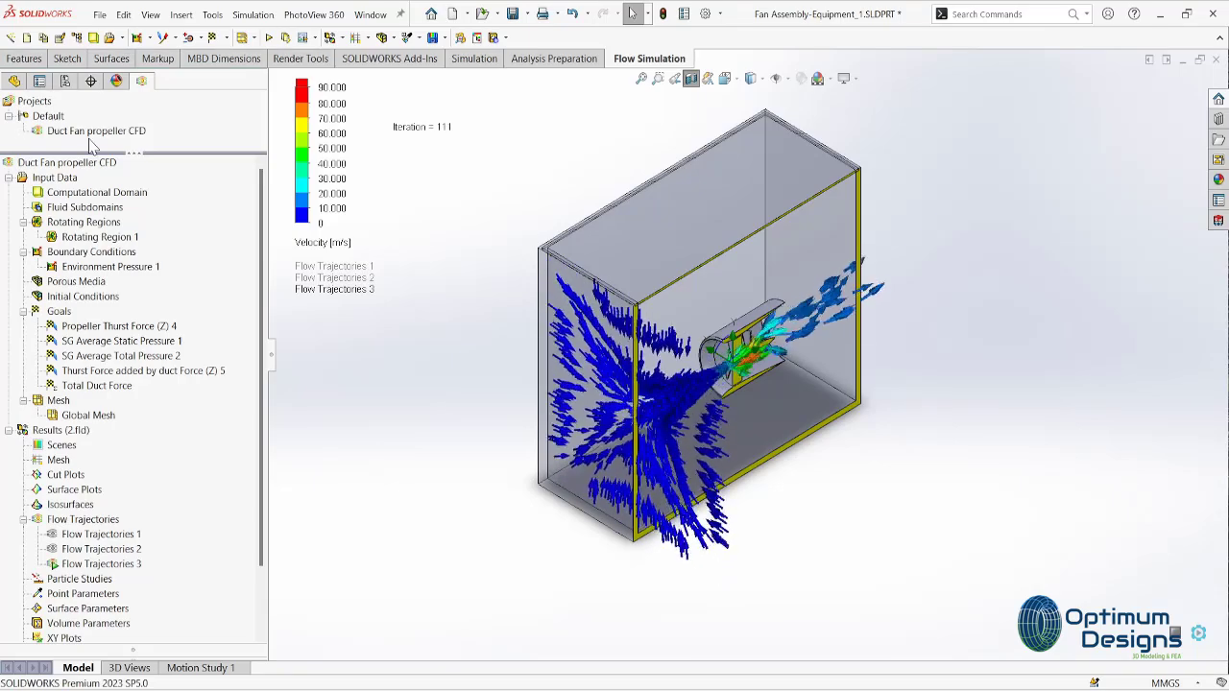
- Hide all flow trajectories and turn off the section cut
right_click(89, 568)
left_click(115, 315)
left_click(690, 78)
- Insert a new flow trajectory and pick the first five fan blade faces as starting points
right_click(83, 520)
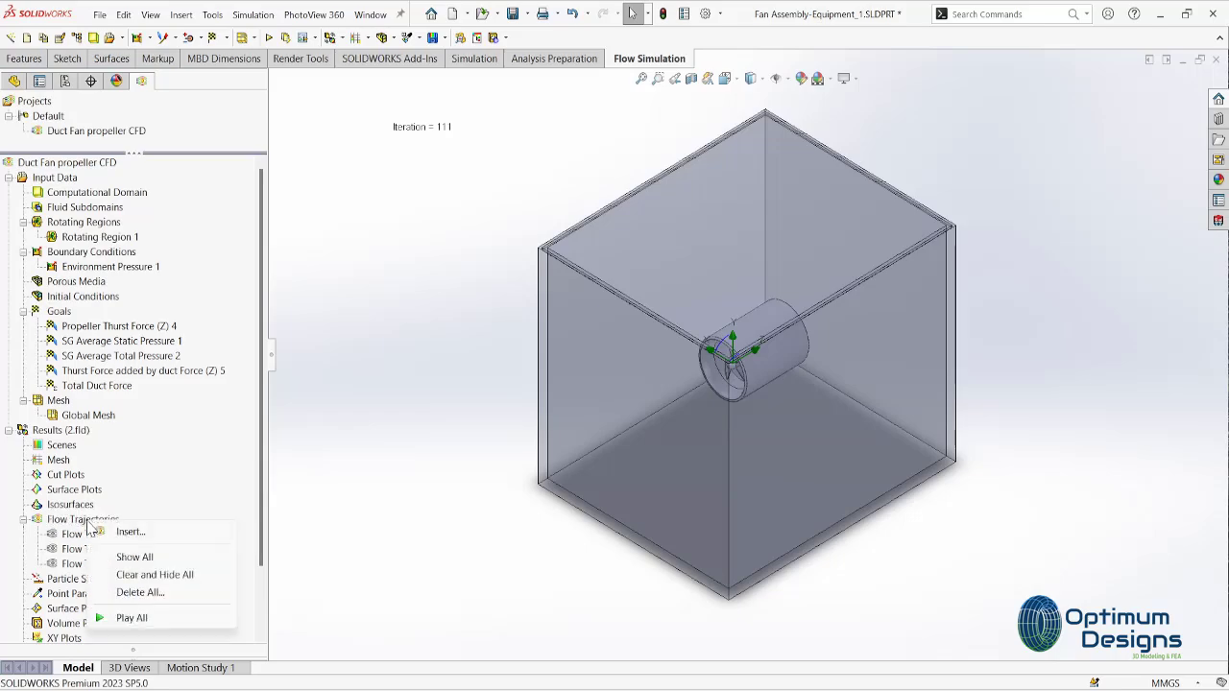
left_click(127, 533)
scroll(720, 357, "down", 5)
scroll(720, 357, "down", 3)
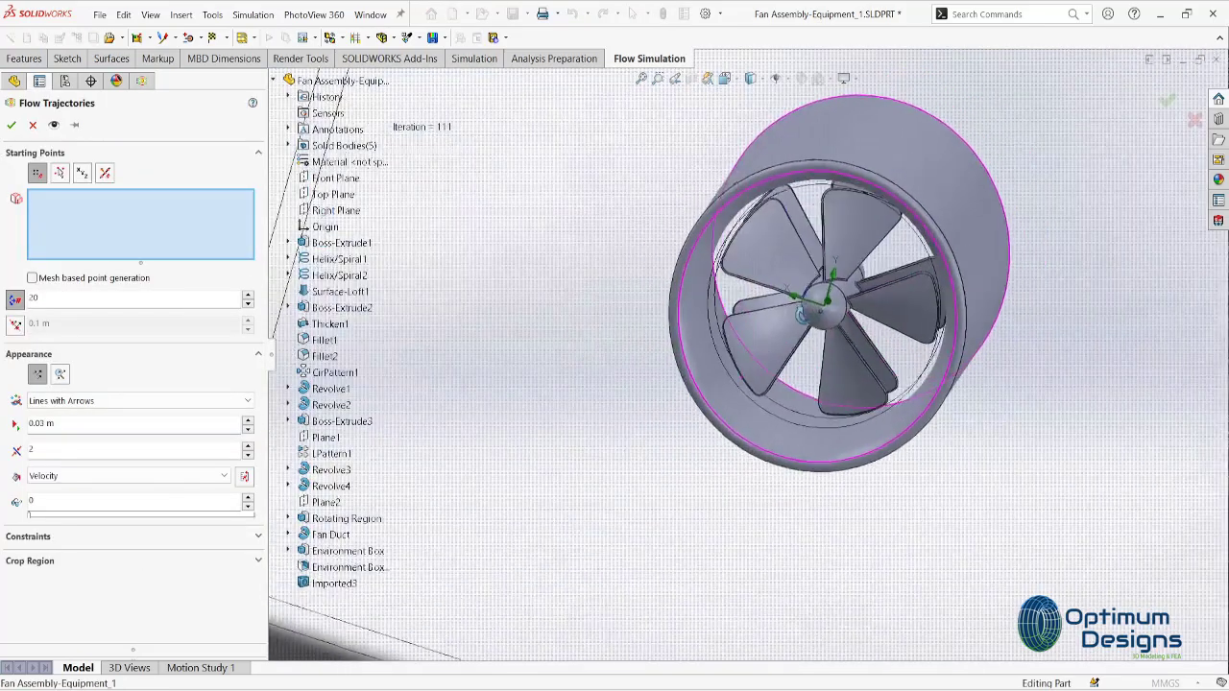
scroll(720, 357, "down", 2)
left_click(723, 238)
left_click(878, 216)
left_click(948, 325)
left_click(864, 451)
left_click(740, 470)
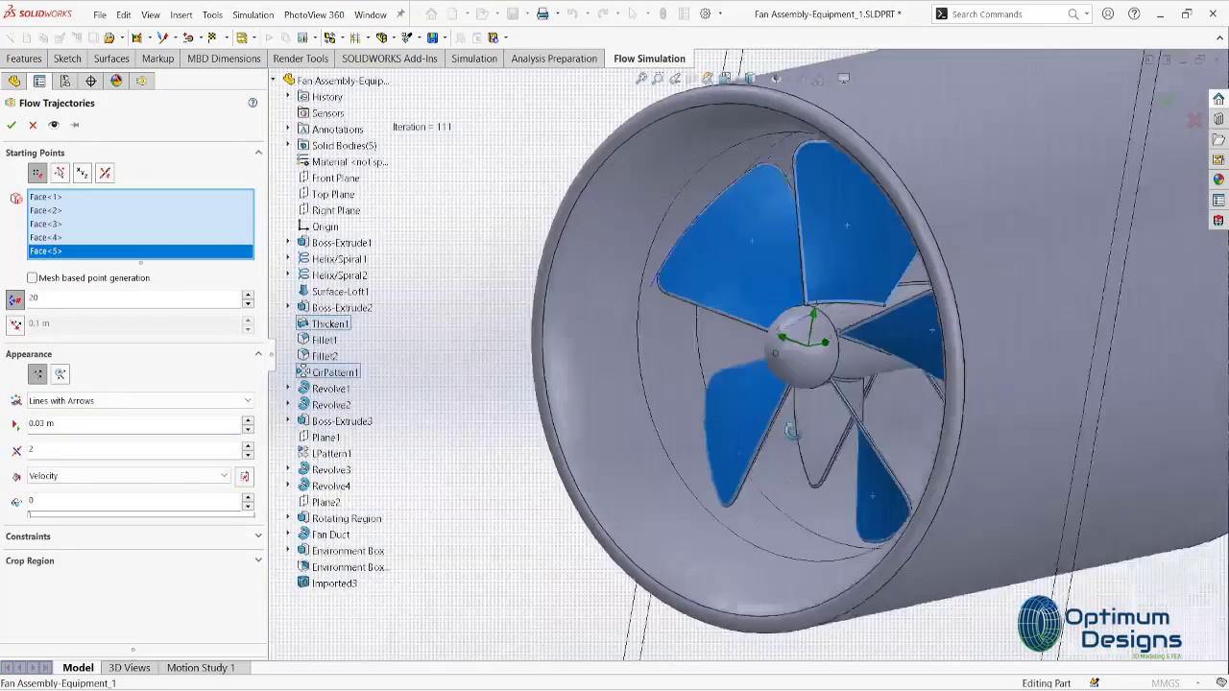
- Add the remaining five fan blade faces to the starting points
middle_click_drag(740, 488, 1001, 261)
scroll(1001, 261, "down", 3)
scroll(912, 277, "up", 5)
left_click(817, 278)
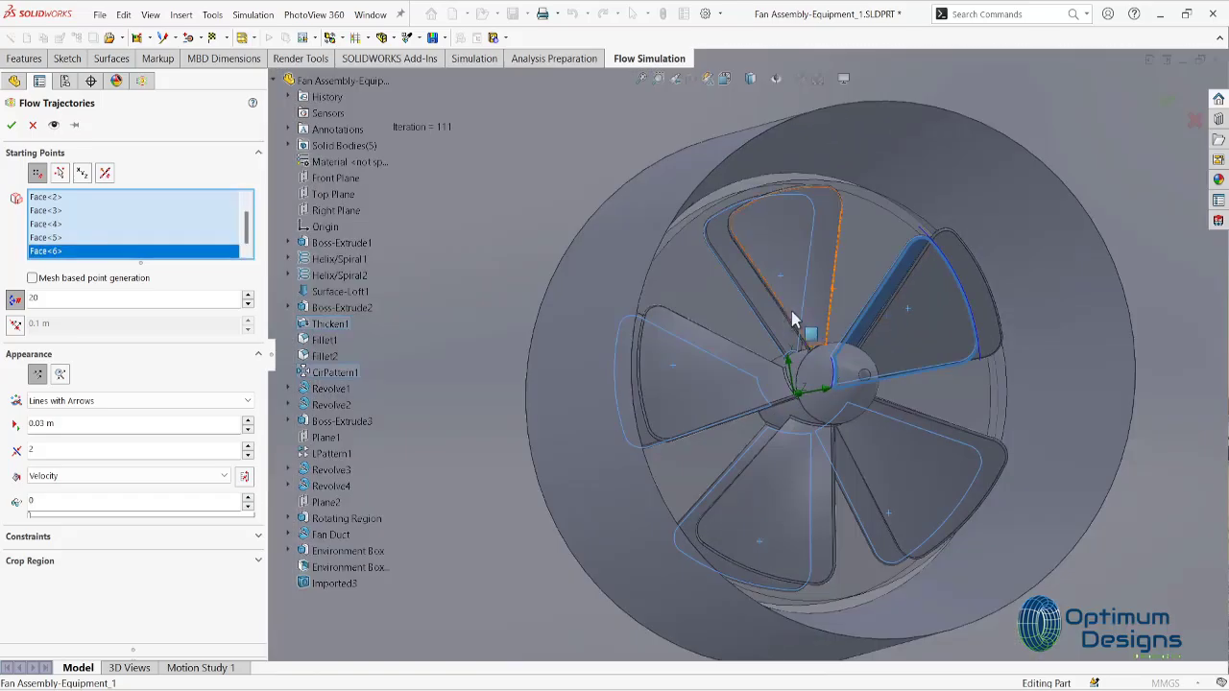
left_click(782, 343)
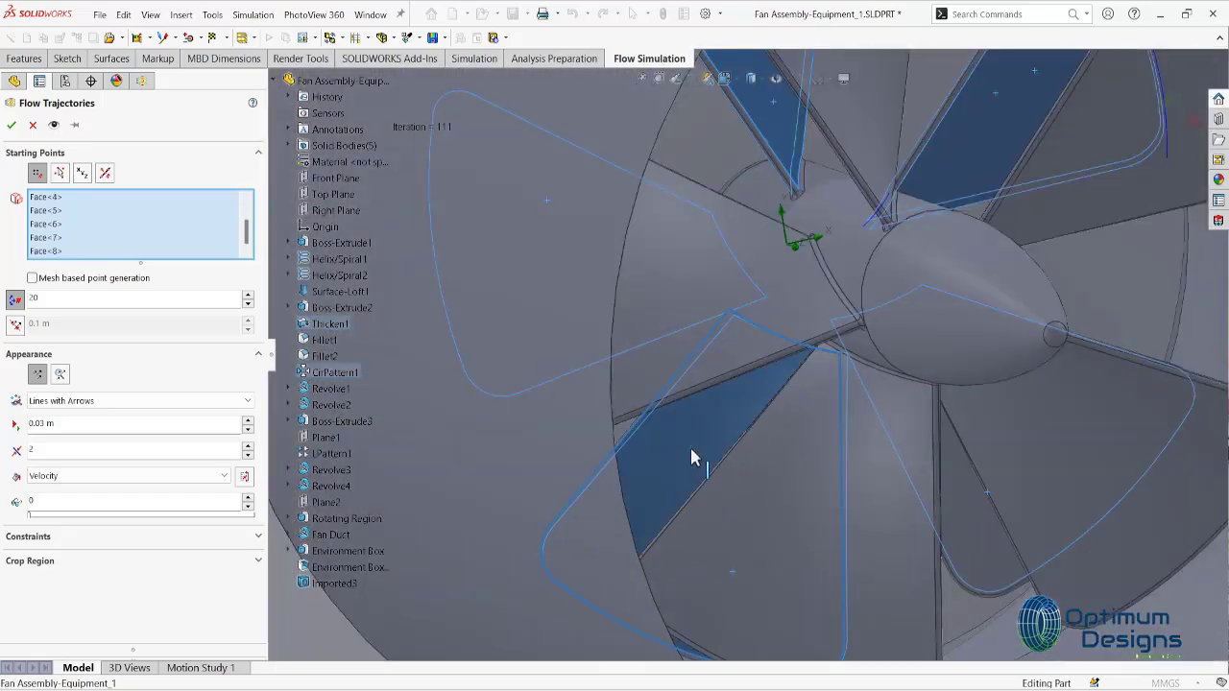
left_click(689, 444)
scroll(689, 444, "up", 3)
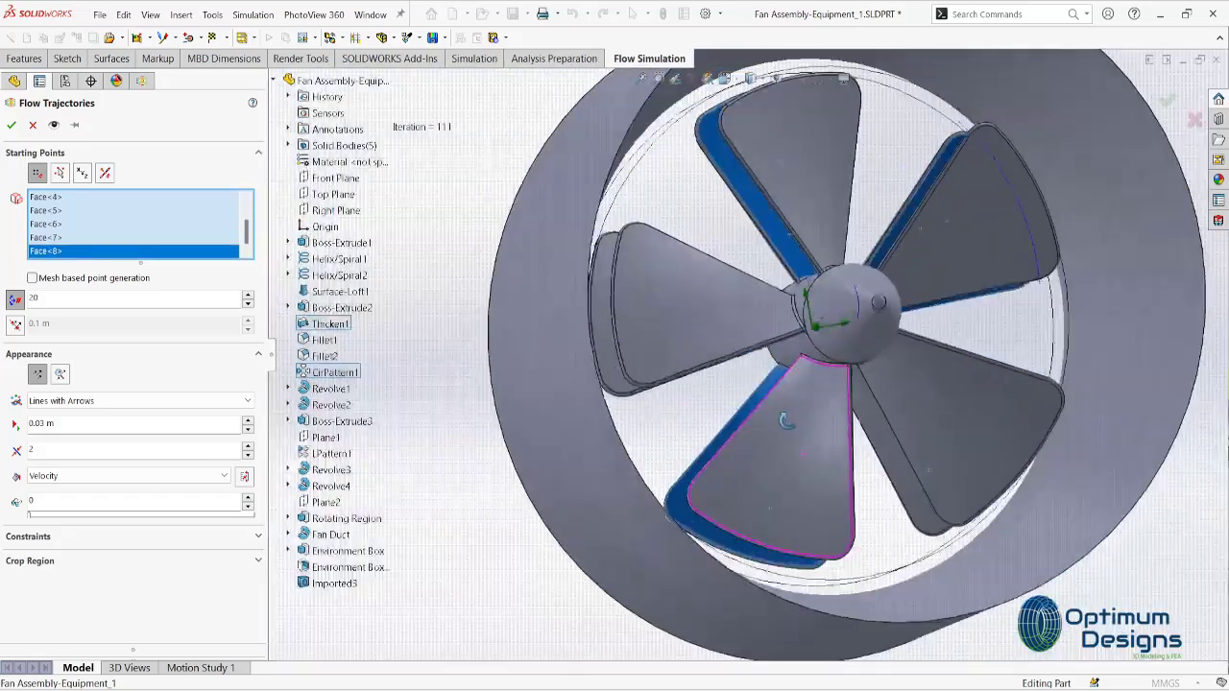
scroll(871, 421, "down", 2)
left_click(870, 422)
mouse_move(870, 422)
middle_mouse_down()
mouse_move(735, 393)
mouse_move(735, 293)
middle_mouse_up()
left_click(735, 293)
- Set the Arrows appearance value to 0.5 and generate the blade trajectories
scroll(796, 384, "up", 3)
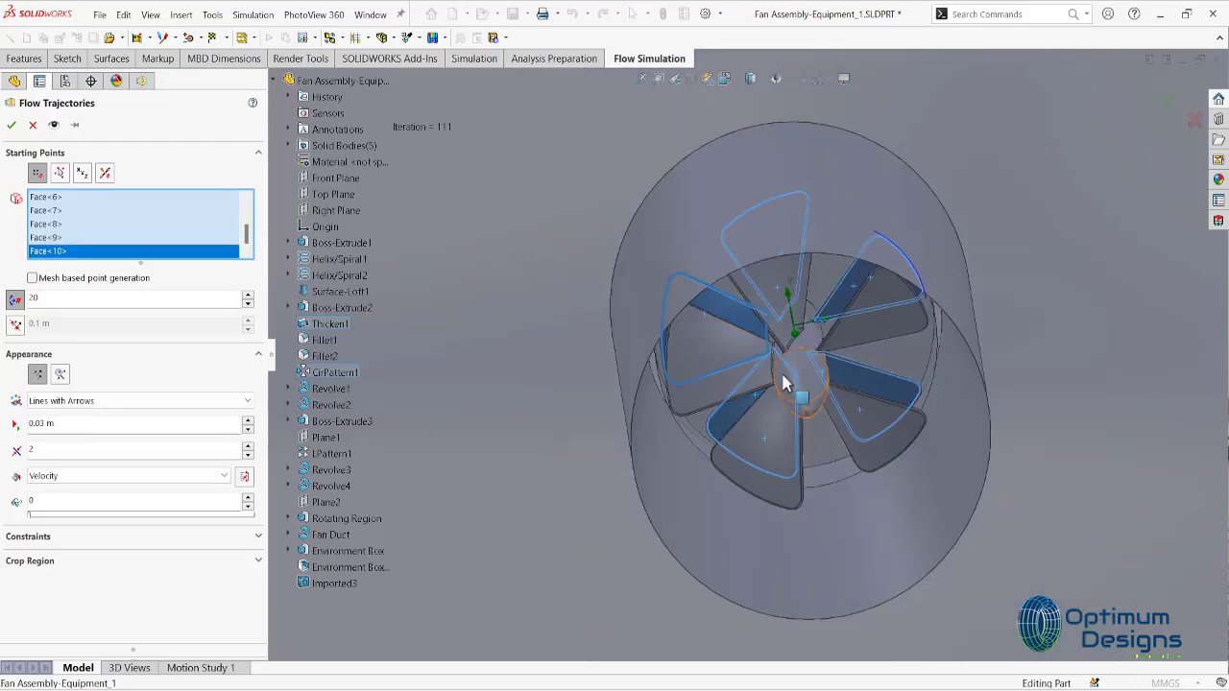
middle_click_drag(796, 384, 777, 376)
key("ctrl+7")
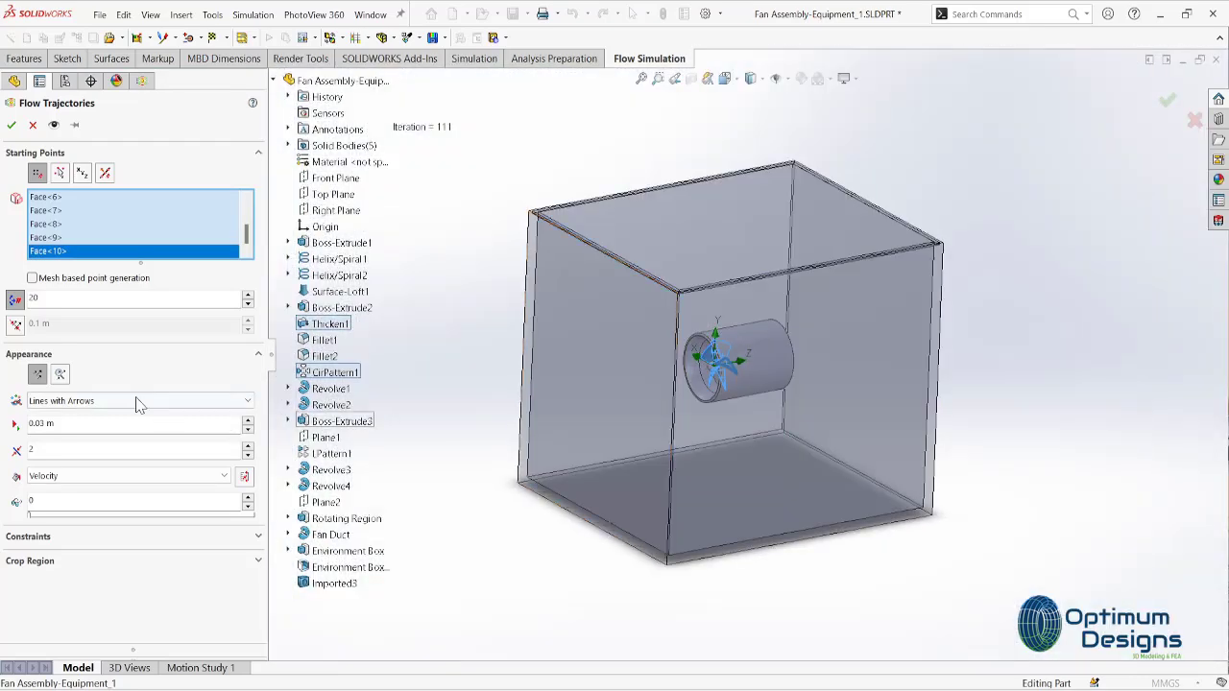
left_click(57, 501)
type(".5")
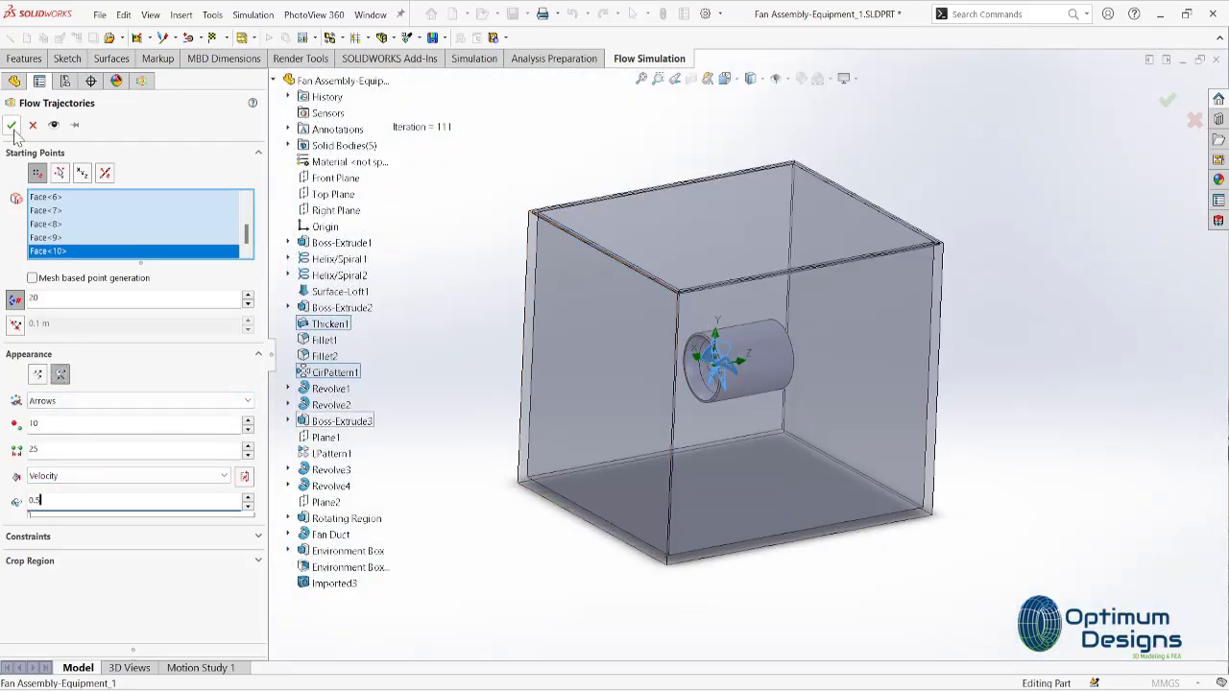
left_click(13, 132)
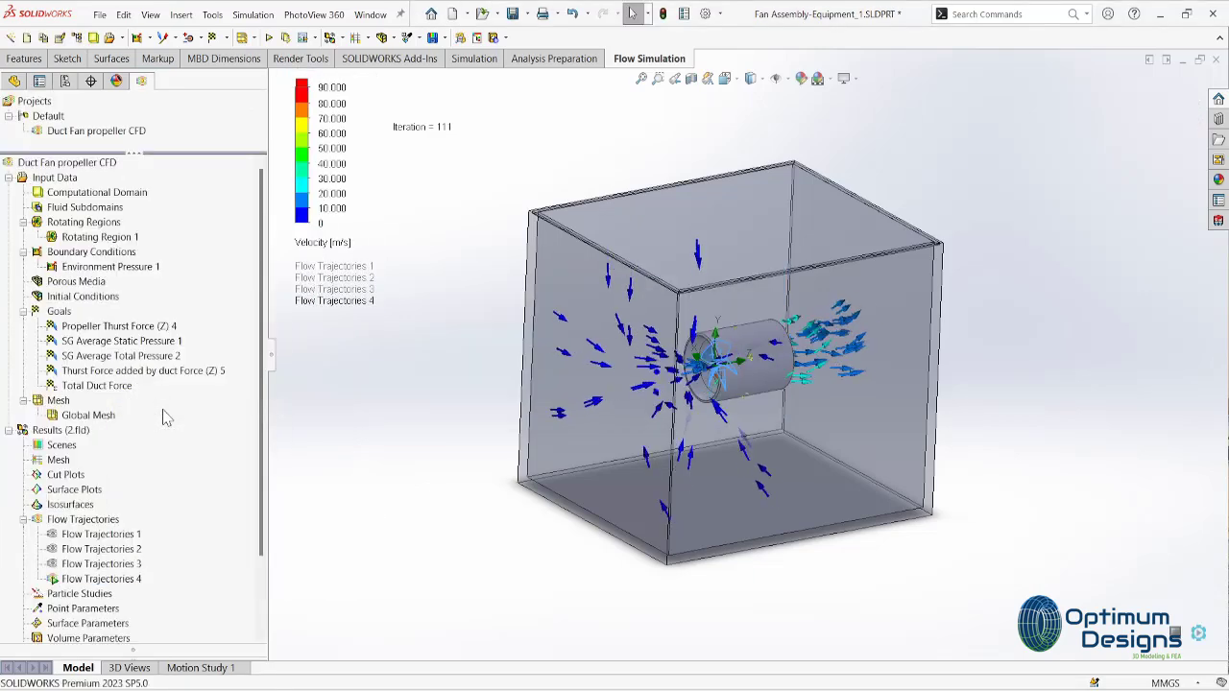
- Add an environment-box face to Flow Trajectories 4's starting points
left_click(691, 77)
left_click(21, 134)
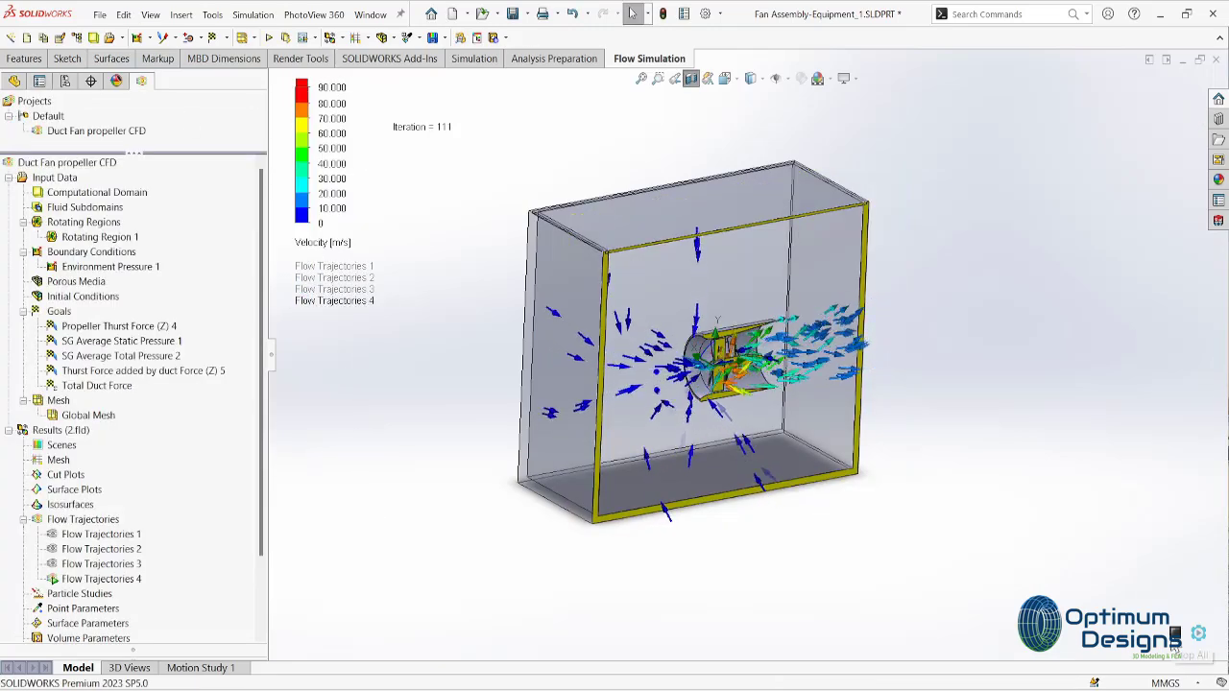
left_click(691, 78)
right_click(105, 579)
left_click(219, 302)
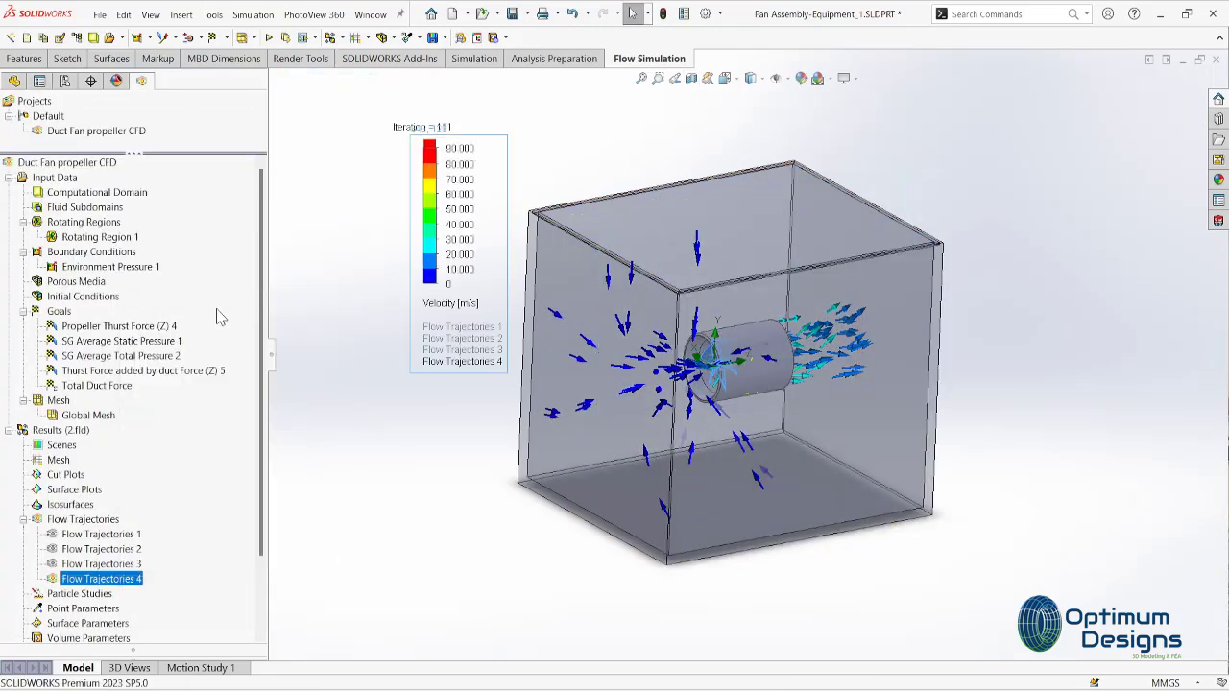
right_click(706, 343)
left_click(739, 393)
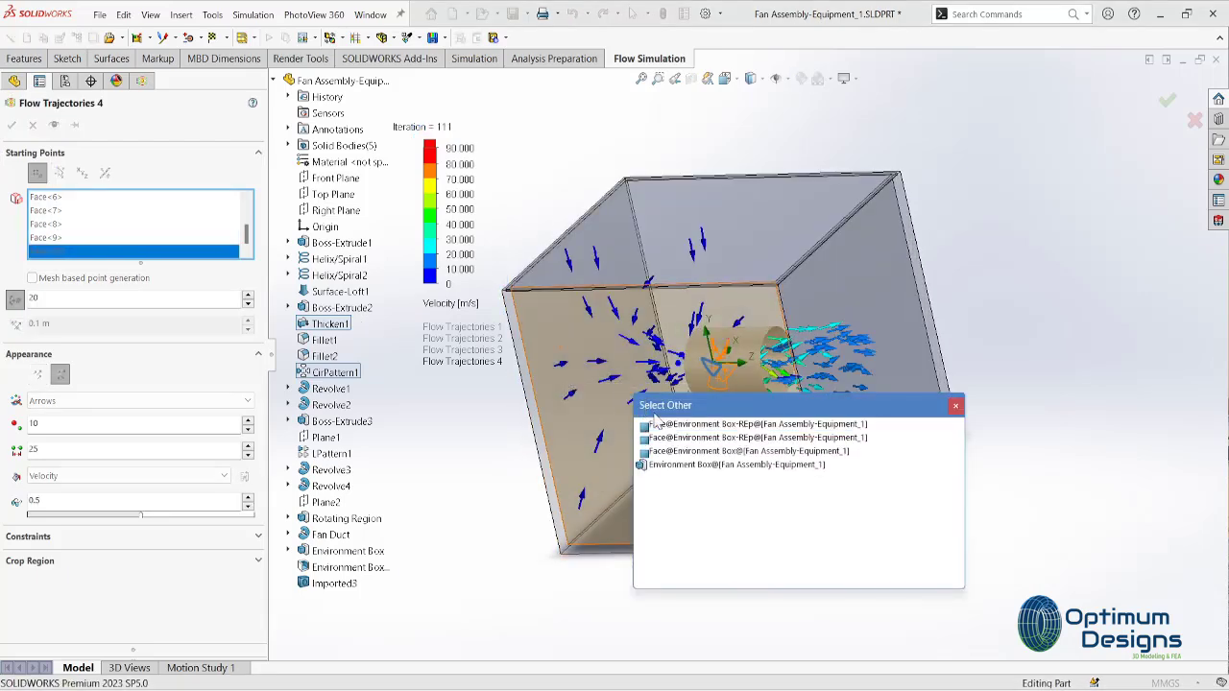
left_click(672, 437)
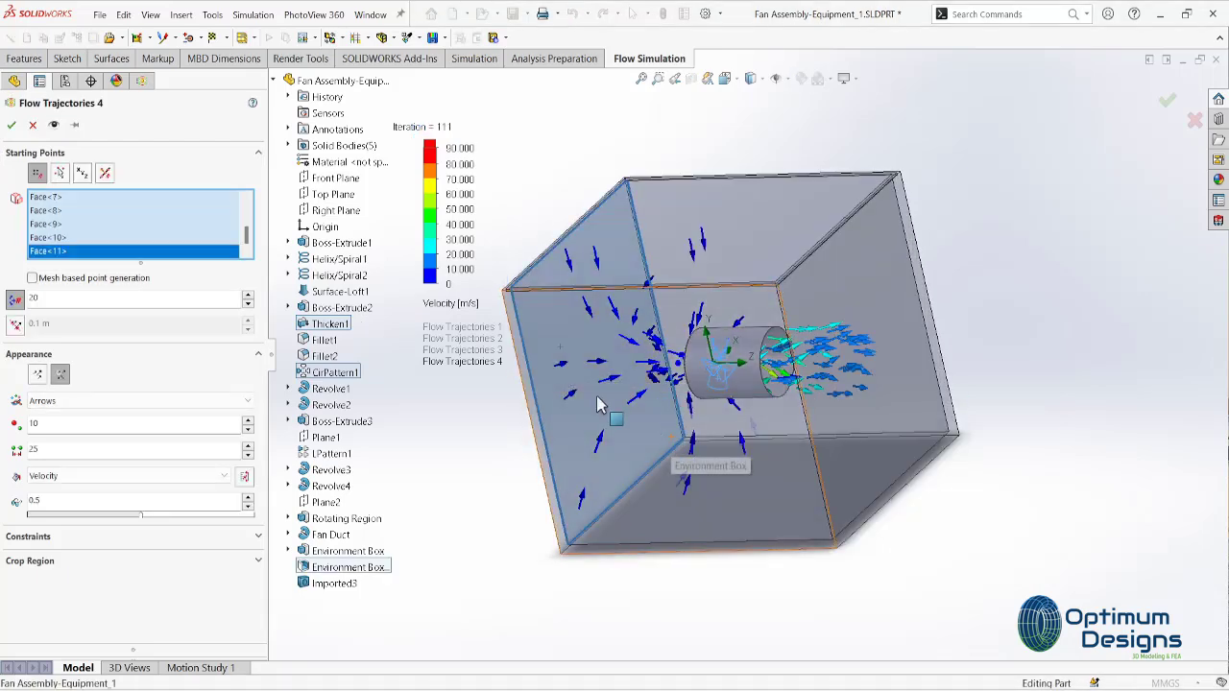
left_click(11, 125)
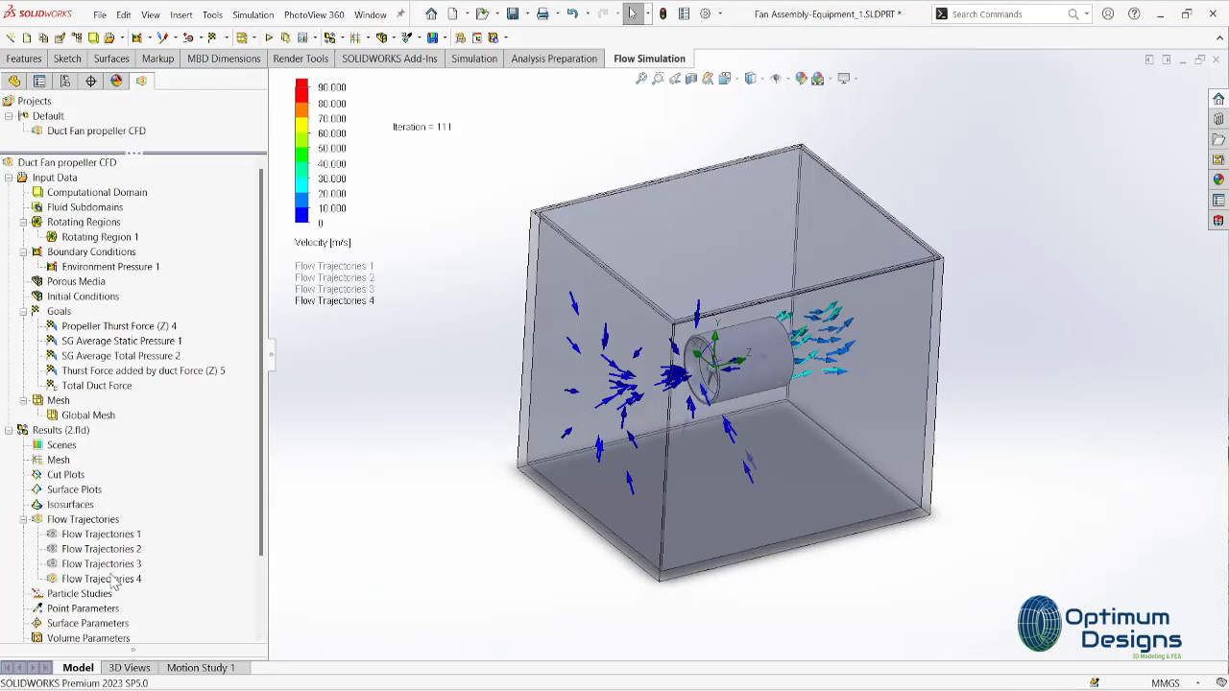
- Set Flow Trajectories 4 to 300 points
right_click(113, 579)
left_click(158, 293)
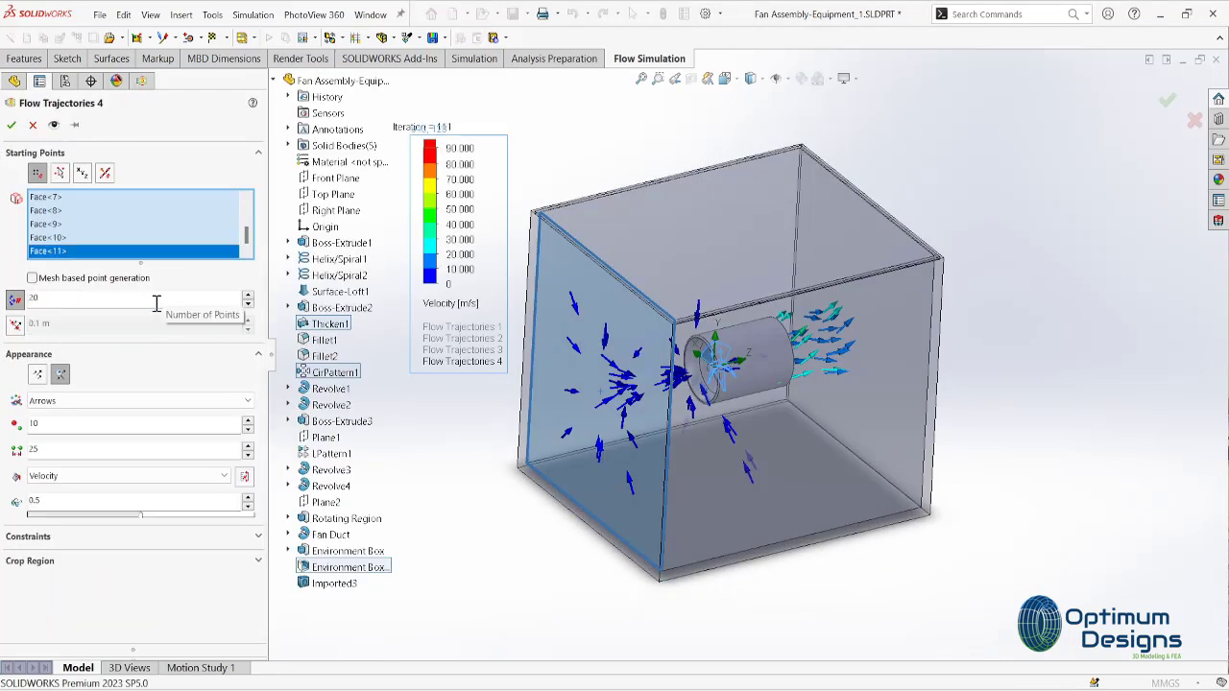
left_click(12, 125)
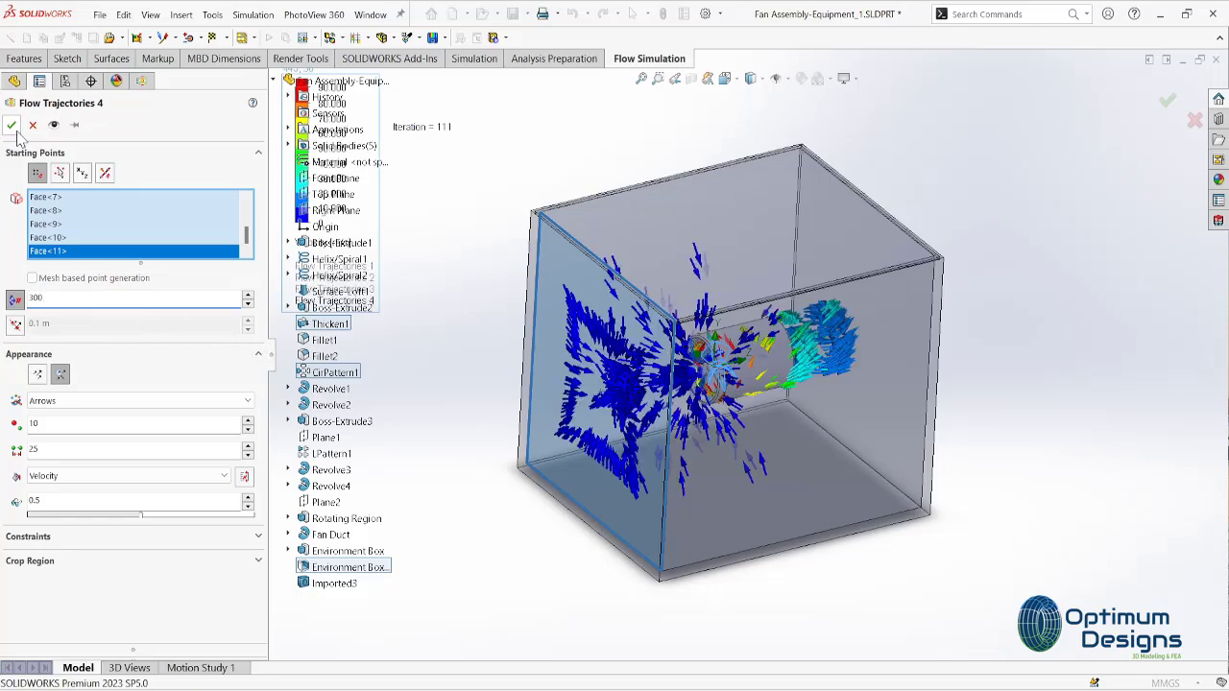
right_click(134, 578)
left_click(163, 411)
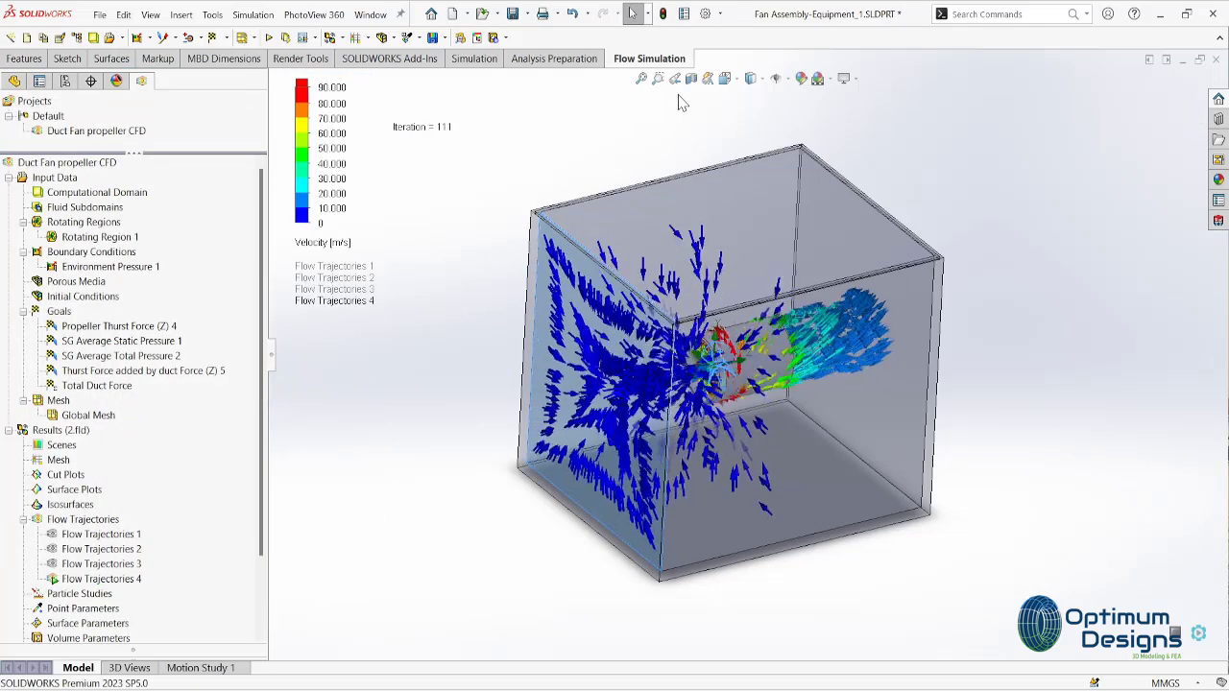
- Section the model, switch to an isometric view, and show the FeatureManager design tree
left_click(723, 78)
left_click(12, 125)
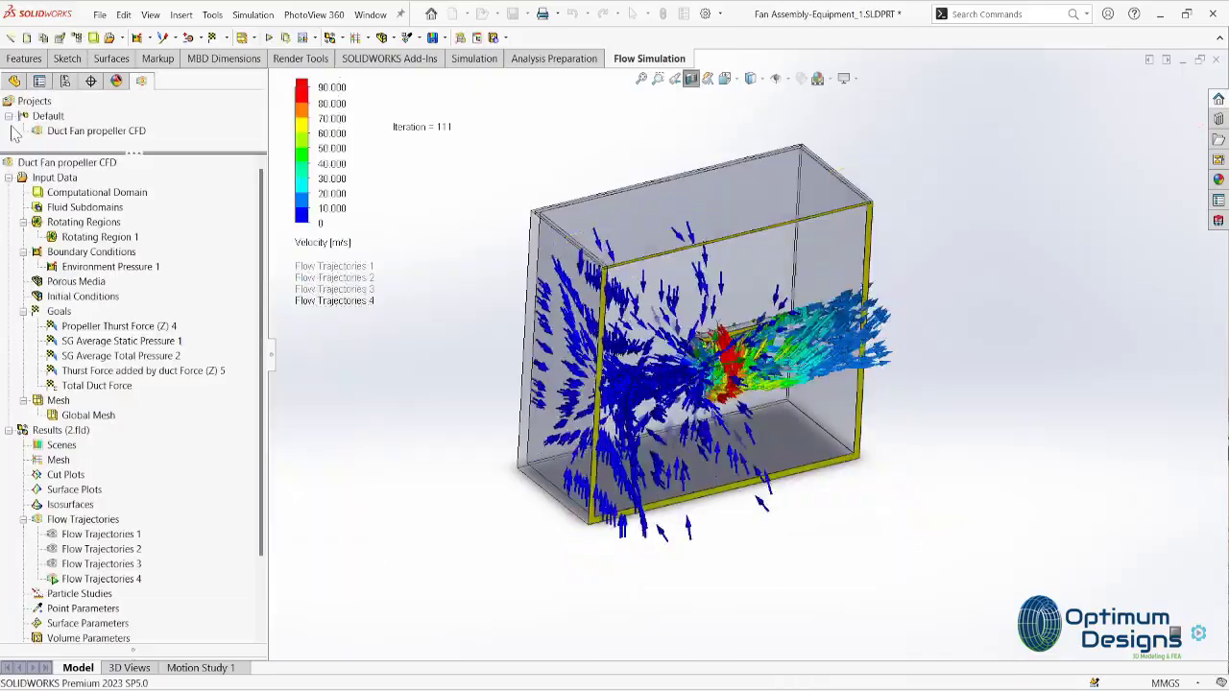
key("space")
left_click(677, 441)
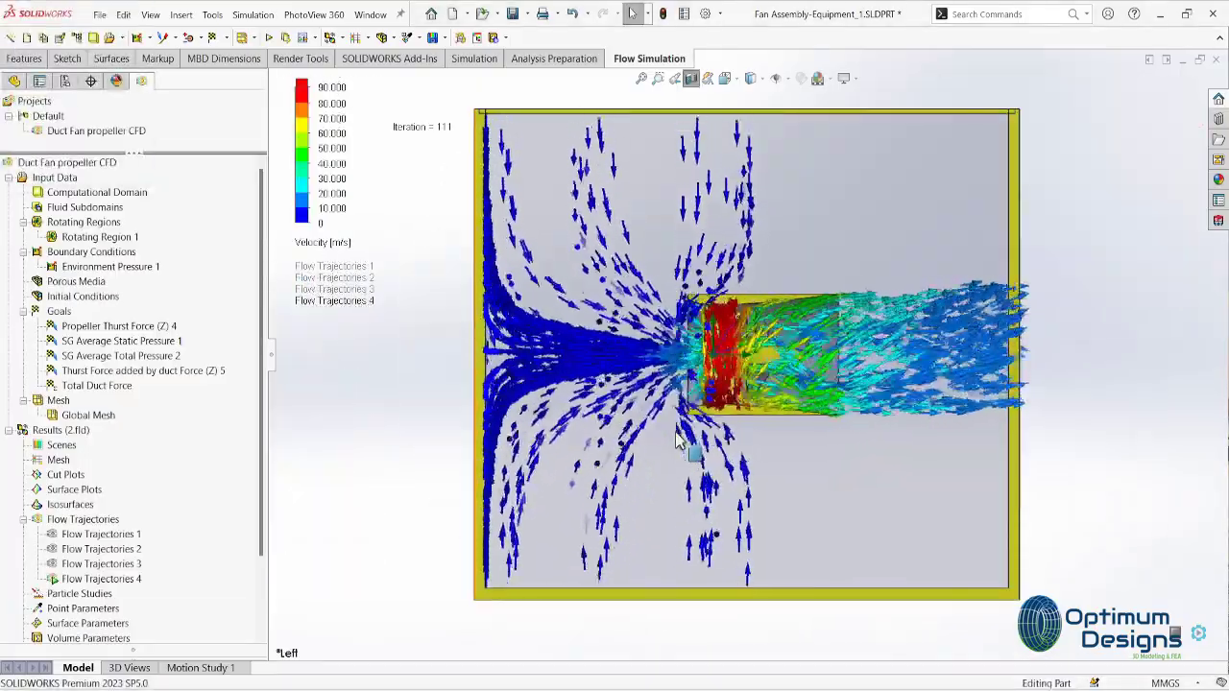
key("space")
key("ctrl+7")
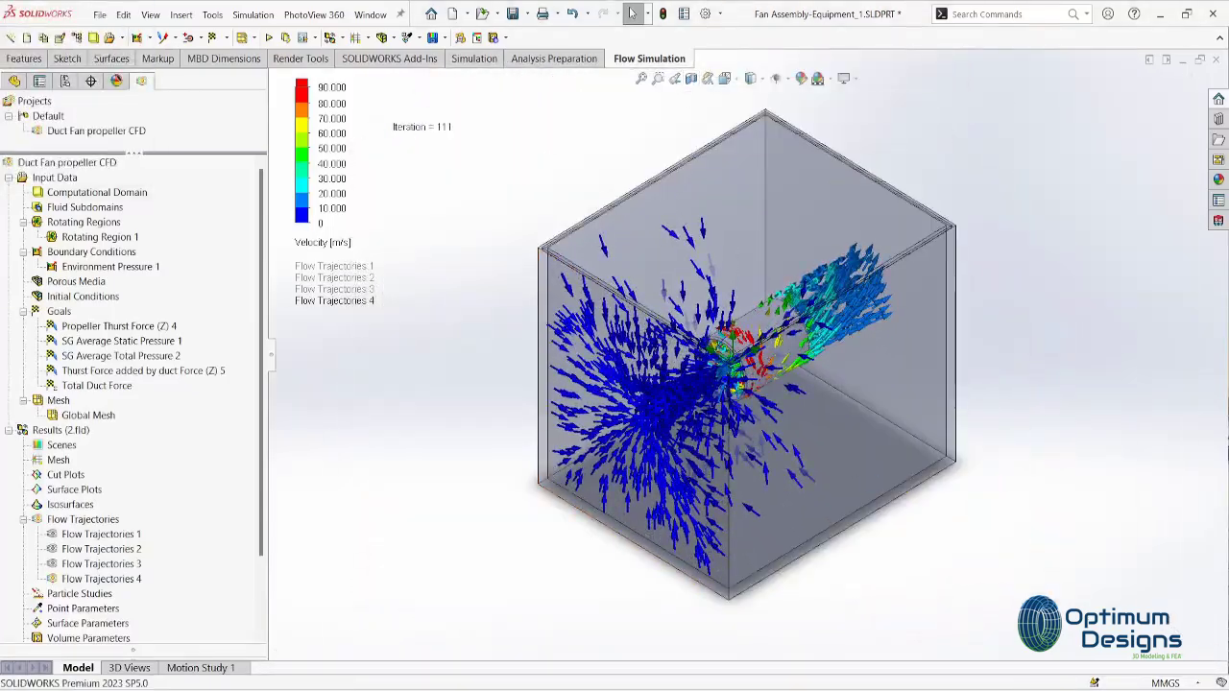
left_click(14, 82)
- Roll the part back to before Revolve3 and view the fan from the left
left_click(53, 478)
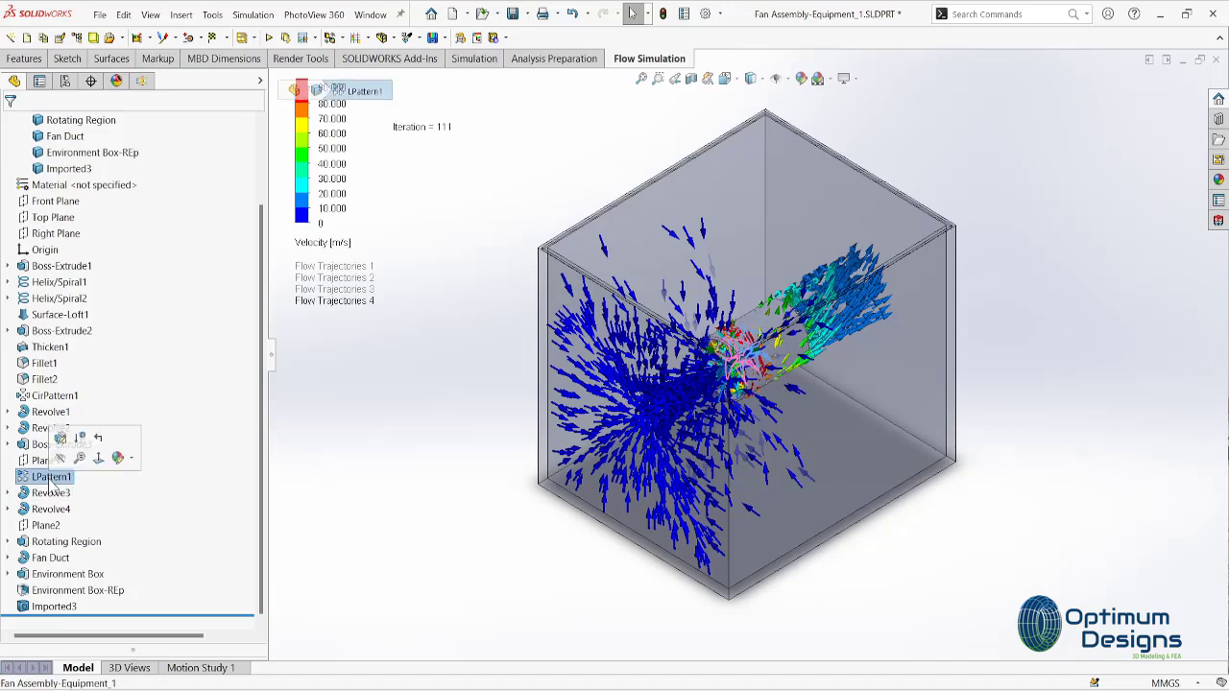
left_click_drag(158, 614, 161, 499)
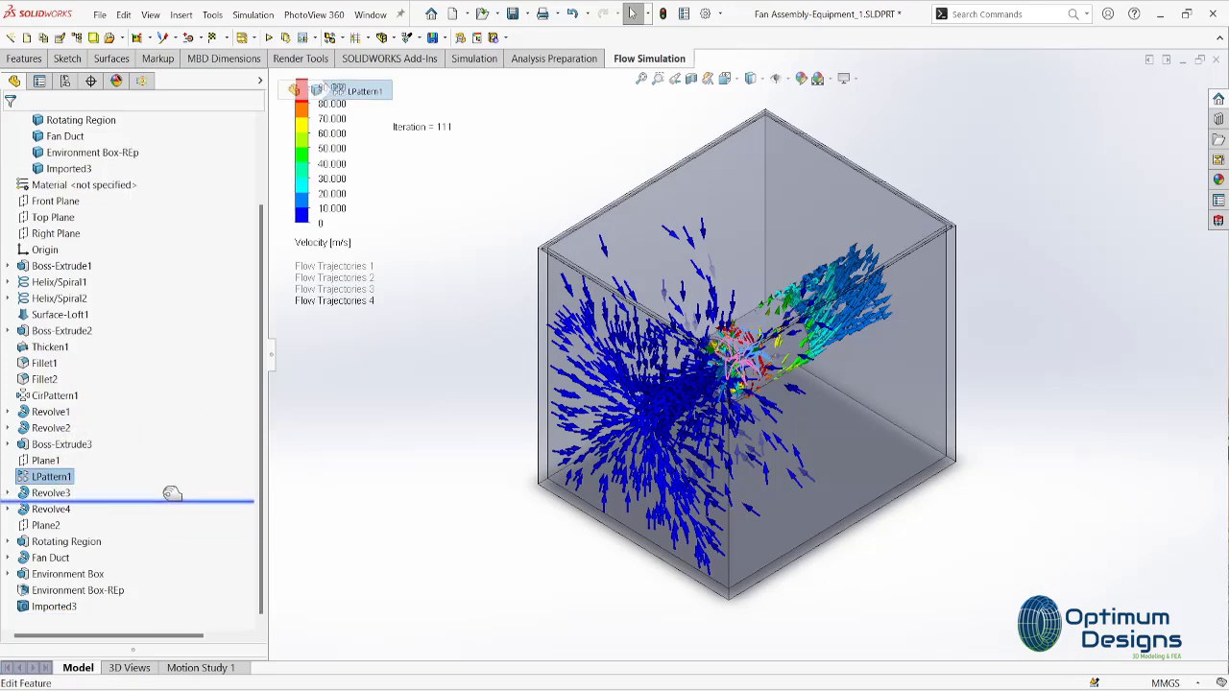
left_click(680, 465)
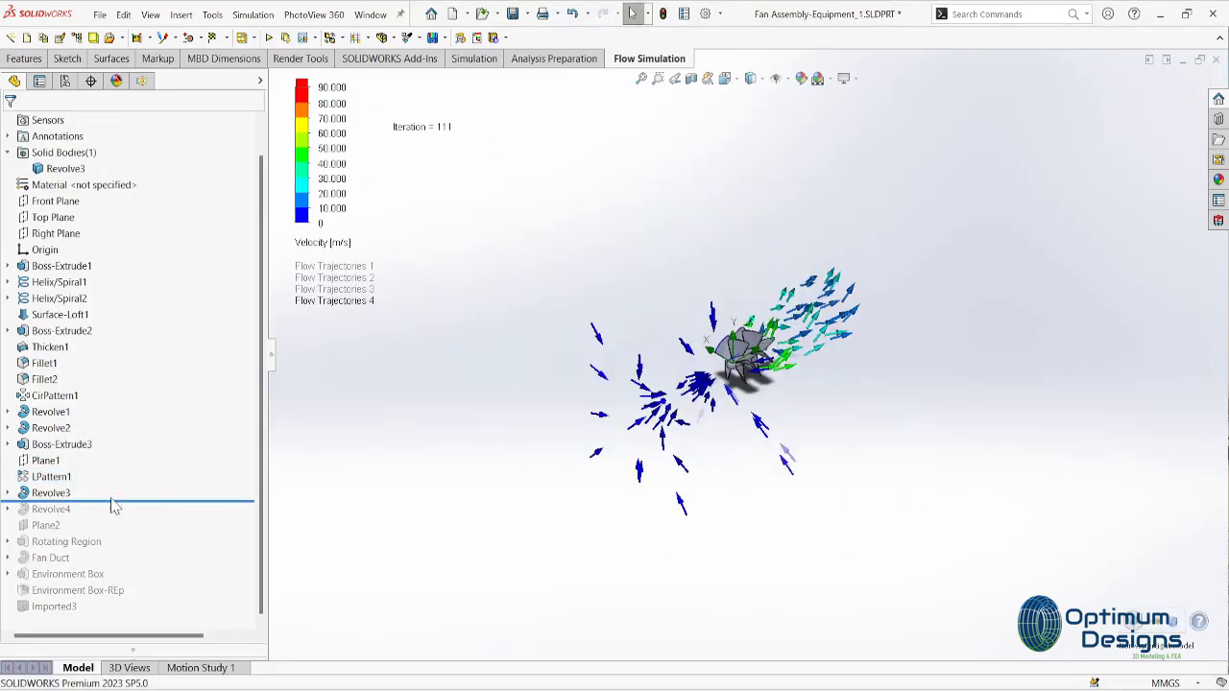
left_click(50, 492)
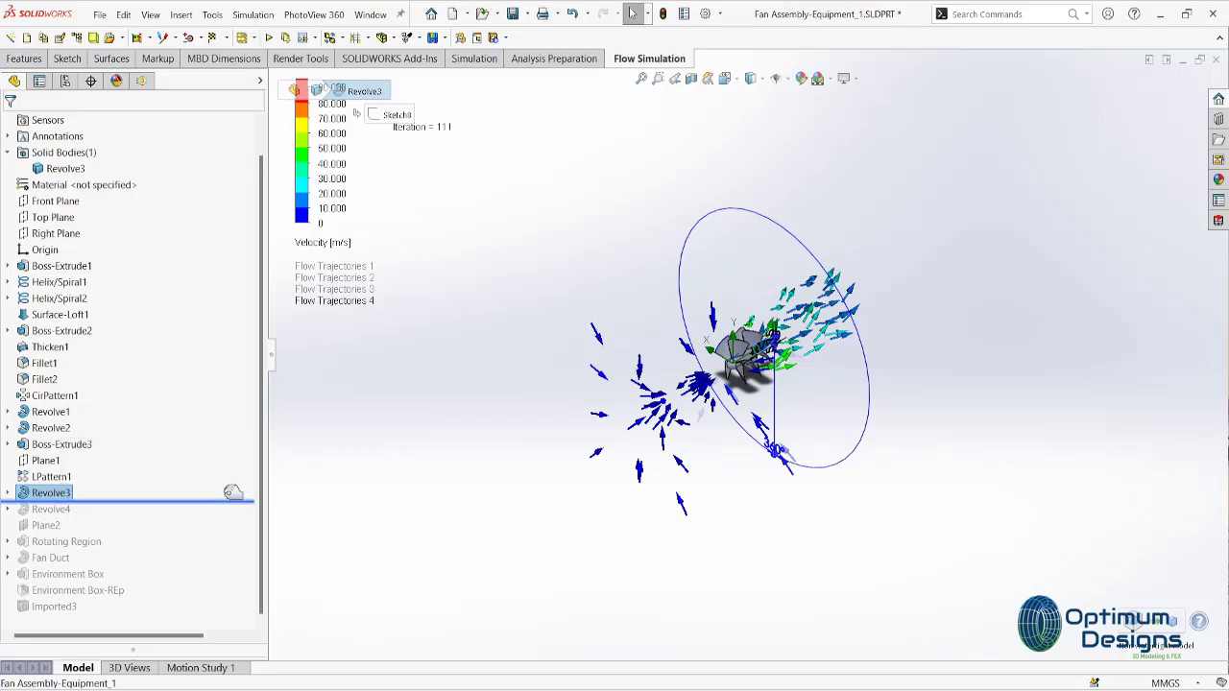
left_click_drag(232, 492, 227, 482)
left_click(697, 460)
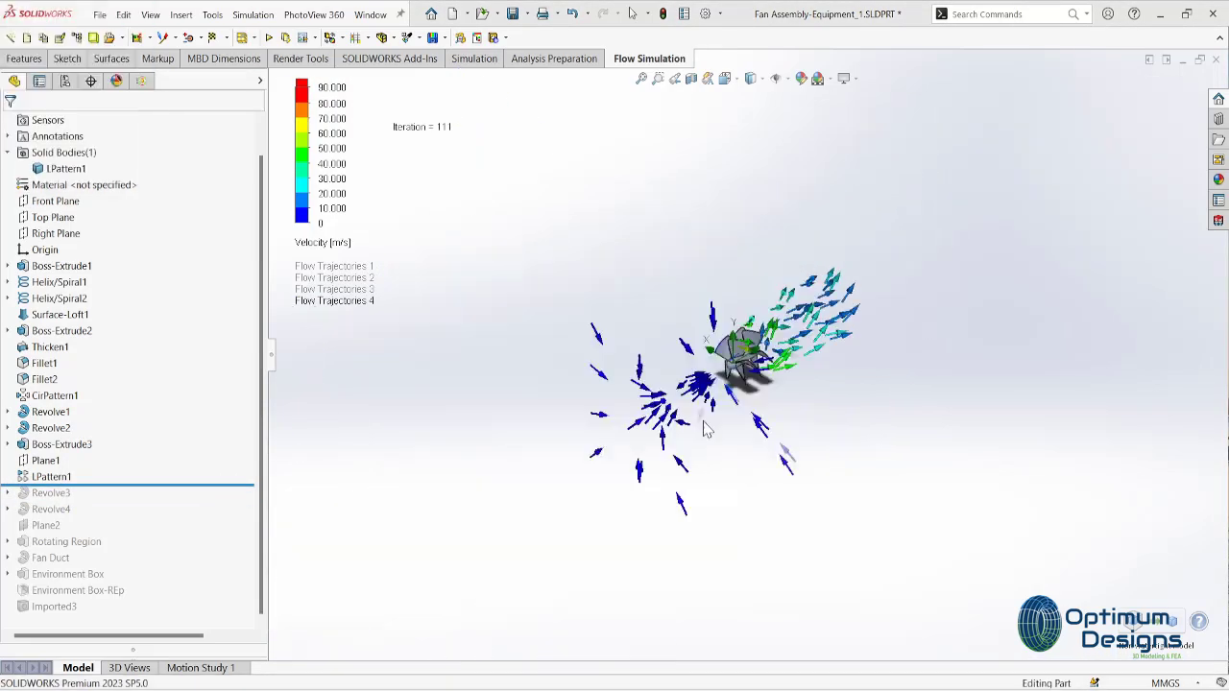
key("ctrl+3")
- Suppress LPattern1 and roll the part forward to rebuild all features
left_click(57, 477)
left_click(93, 433)
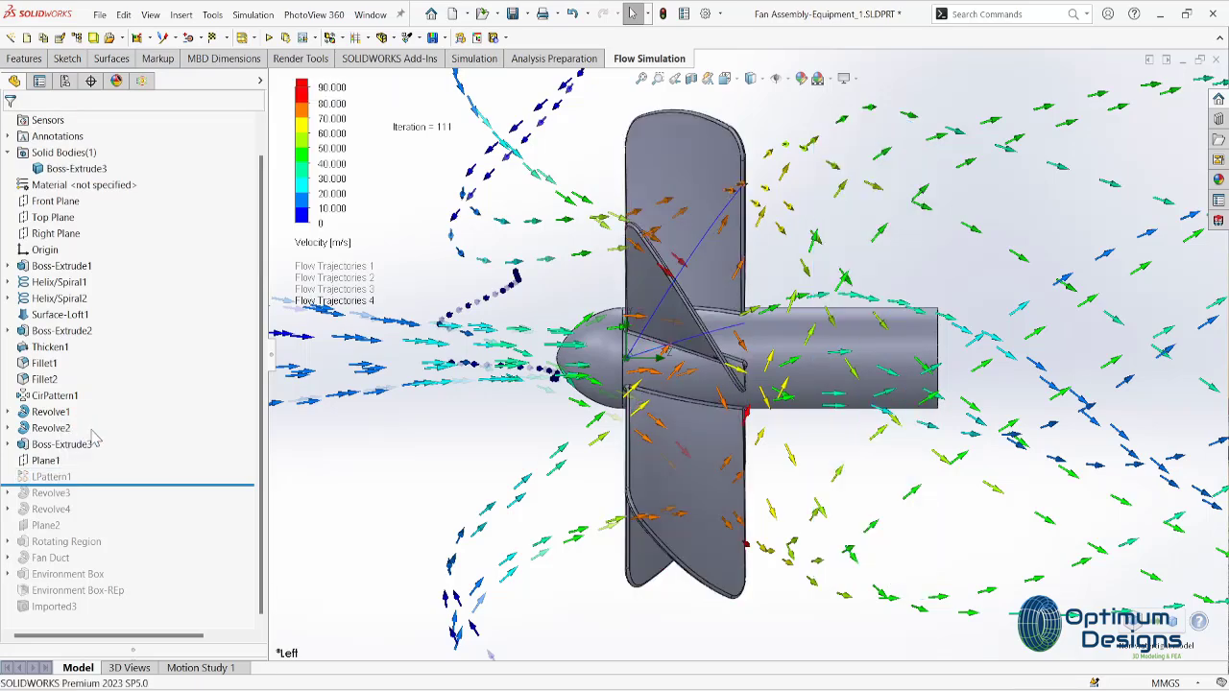
left_click(697, 461)
left_click_drag(192, 485, 185, 620)
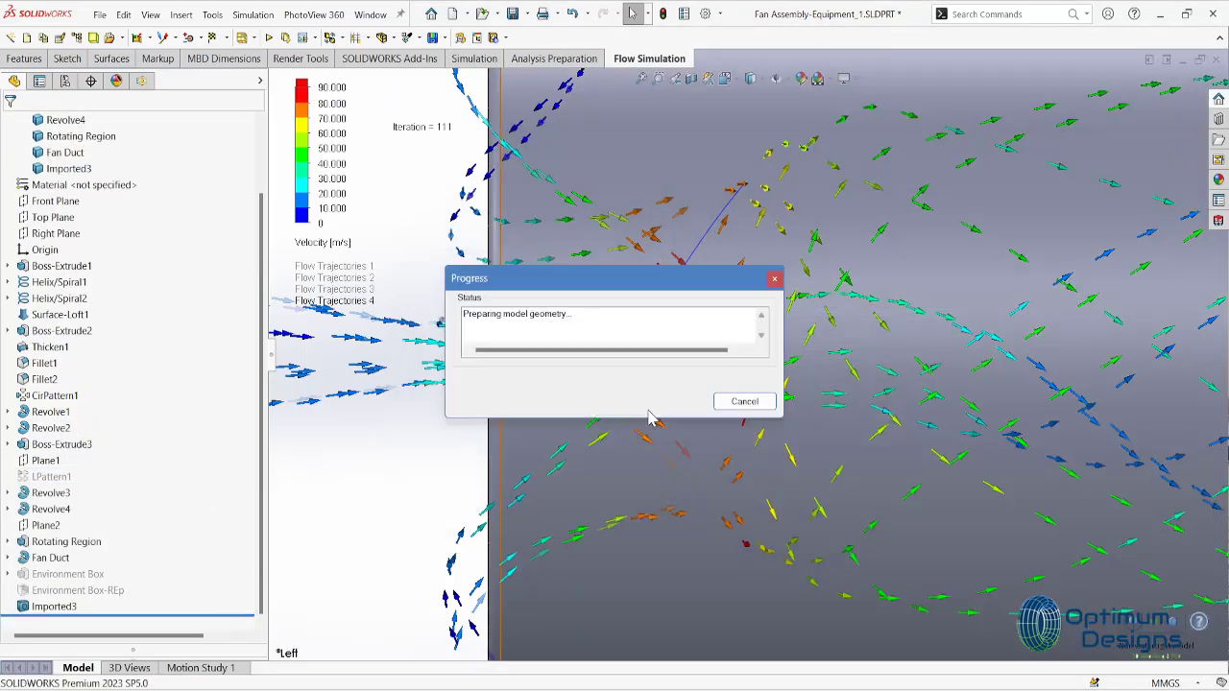
left_click(669, 390)
- Expand Environment Box and attempt to edit its suppressed Sketch11
left_click(697, 460)
key("ctrl+7")
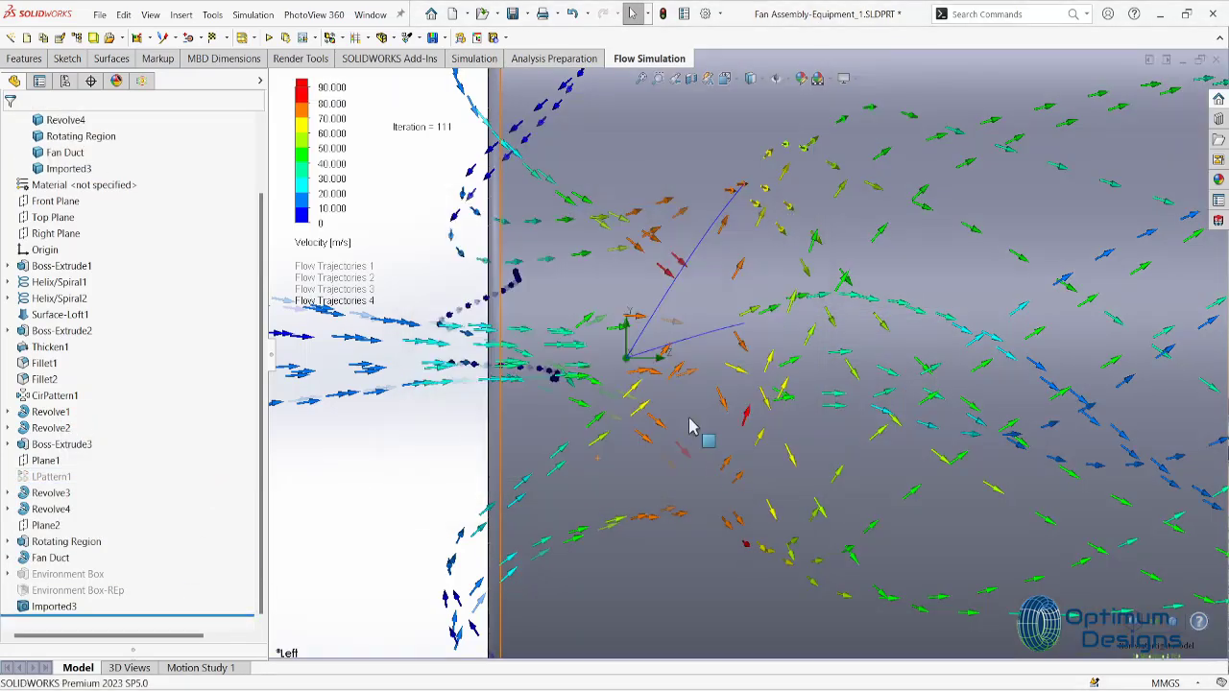
left_click(88, 576)
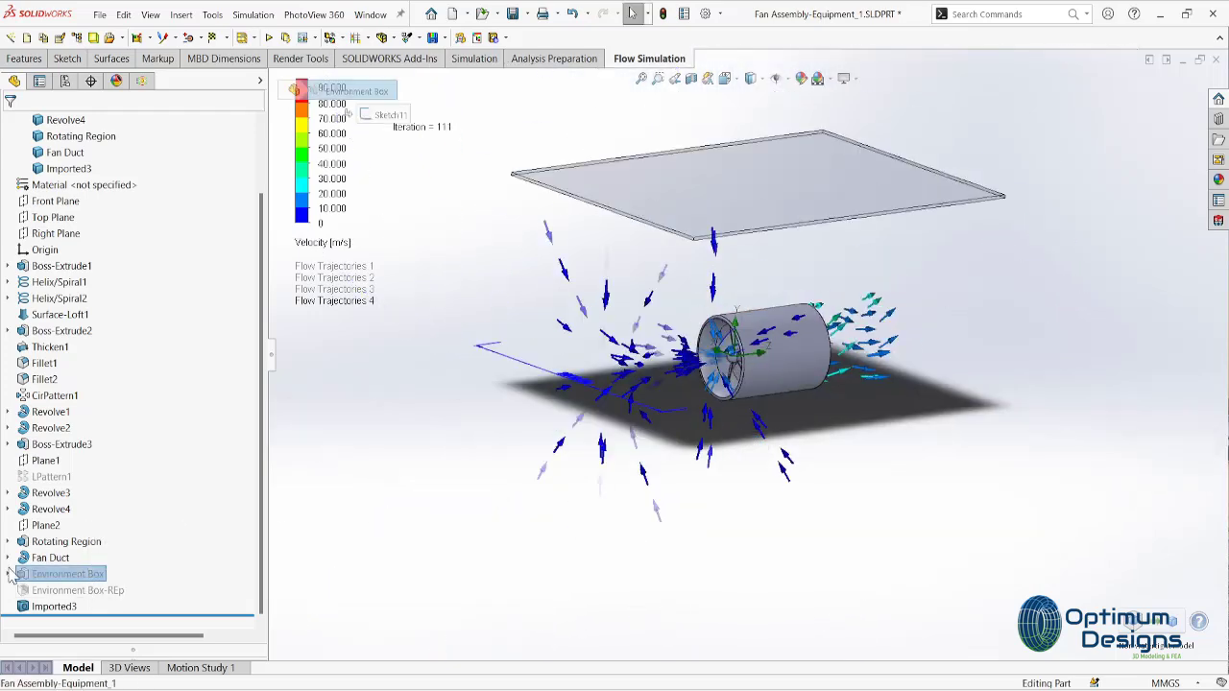
left_click(11, 574)
left_click(72, 585)
left_click(129, 549)
right_click(72, 590)
left_click(101, 445)
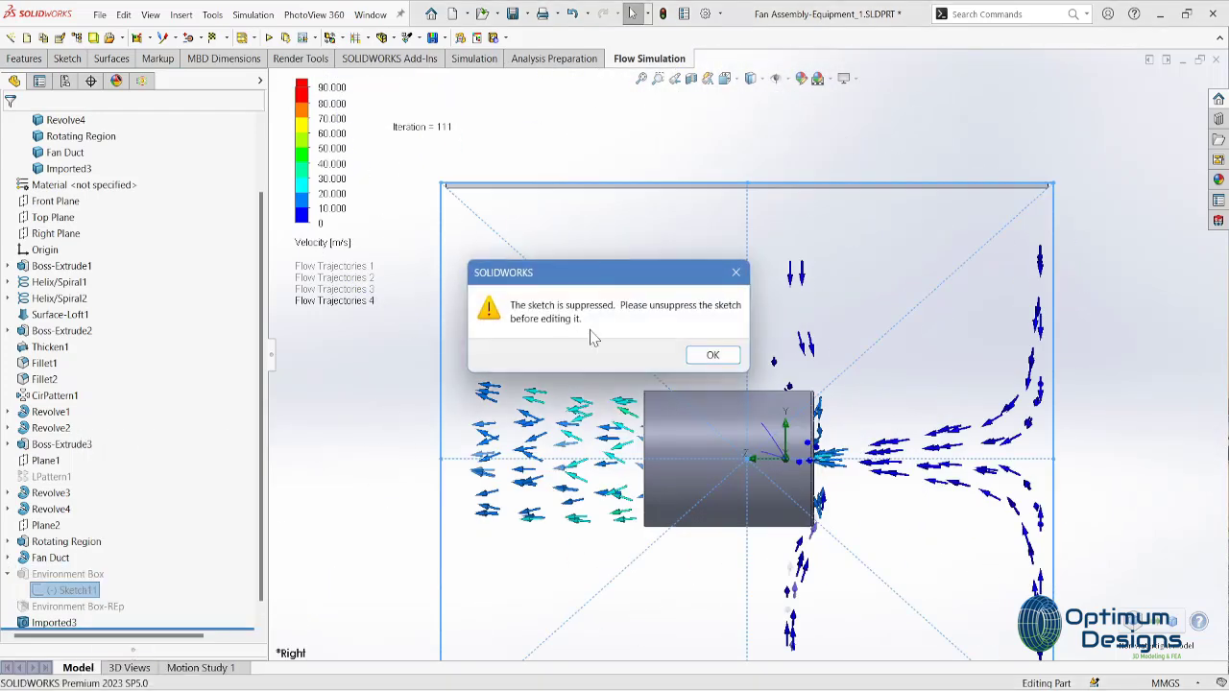
left_click(712, 356)
left_click(72, 589)
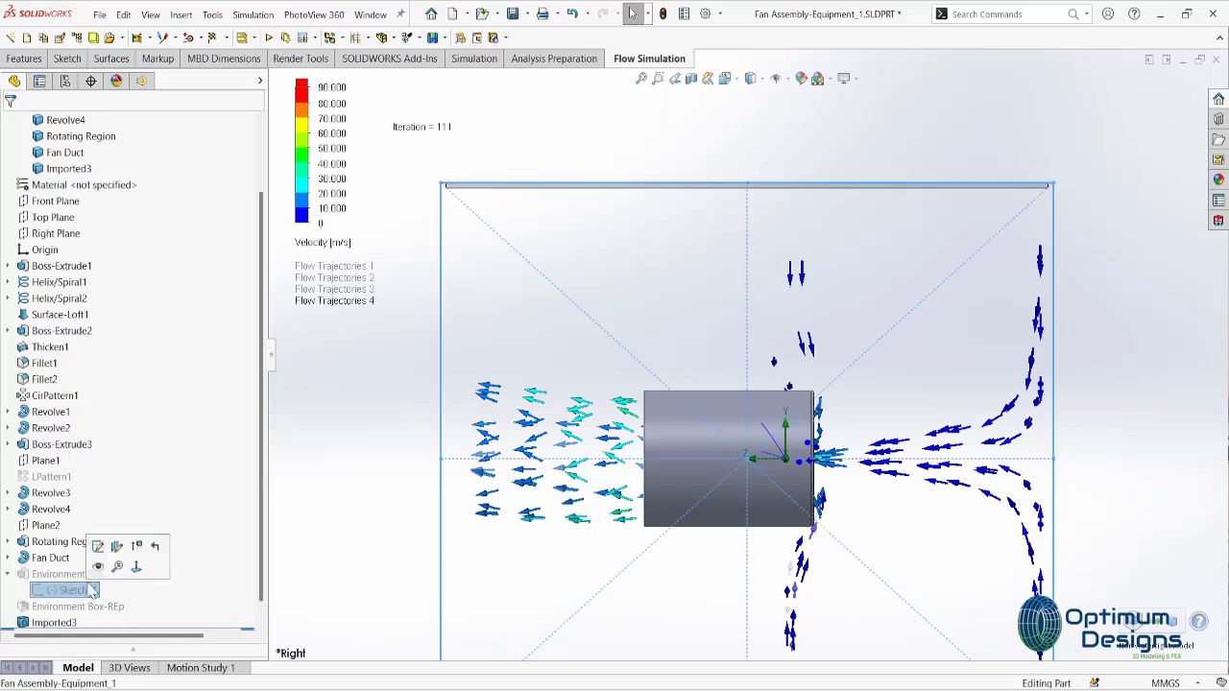
left_click(100, 550)
left_click(712, 354)
- Roll back between Revolve3 and Revolve4 and unsuppress LPattern1
left_click_drag(142, 631, 179, 475)
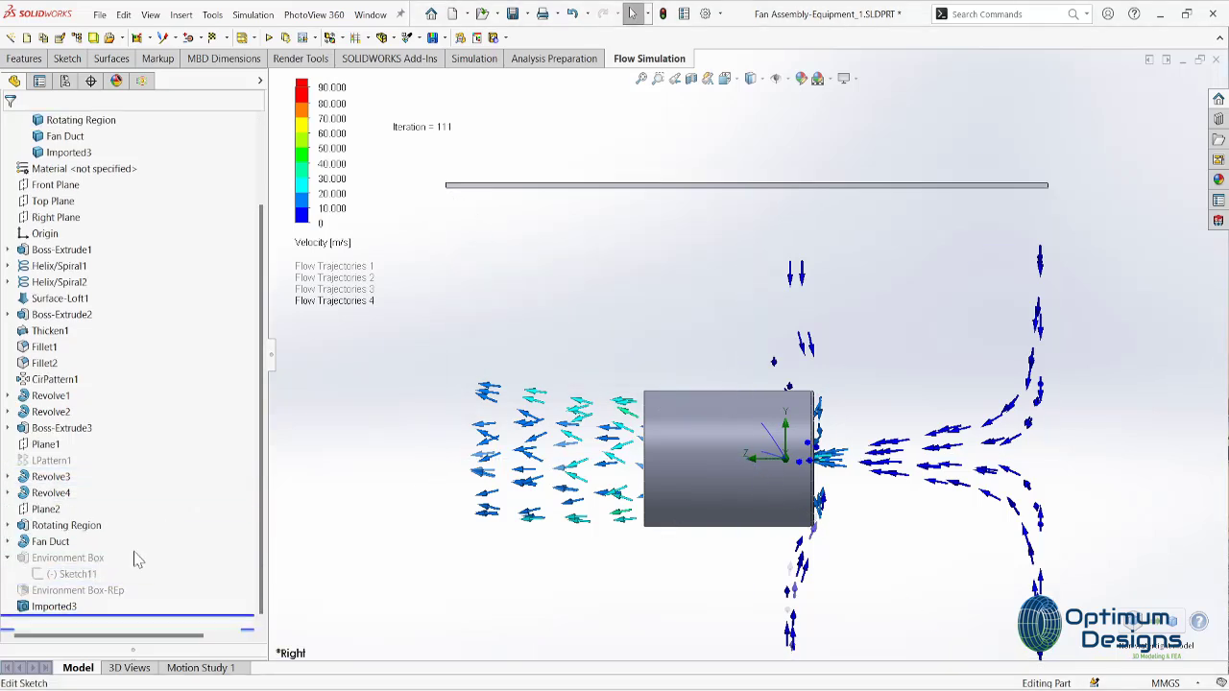
right_click(51, 461)
left_click(87, 395)
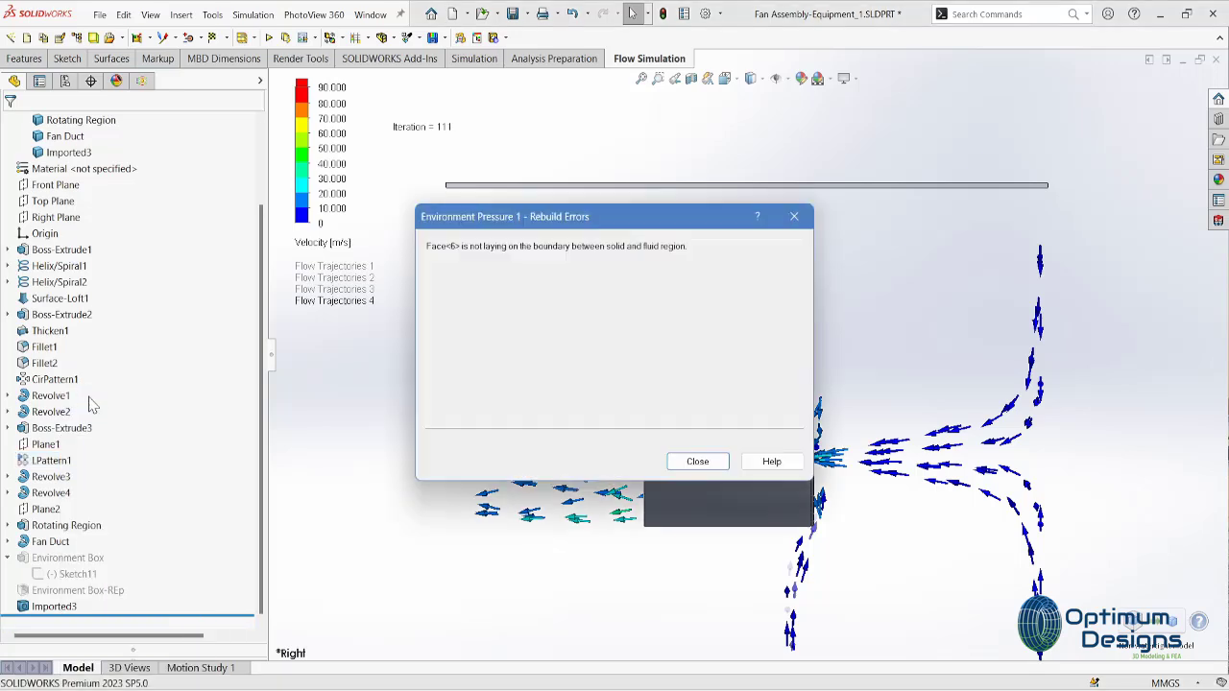
left_click(712, 455)
- Unsuppress the Environment Box and open Sketch11 for editing
right_click(69, 557)
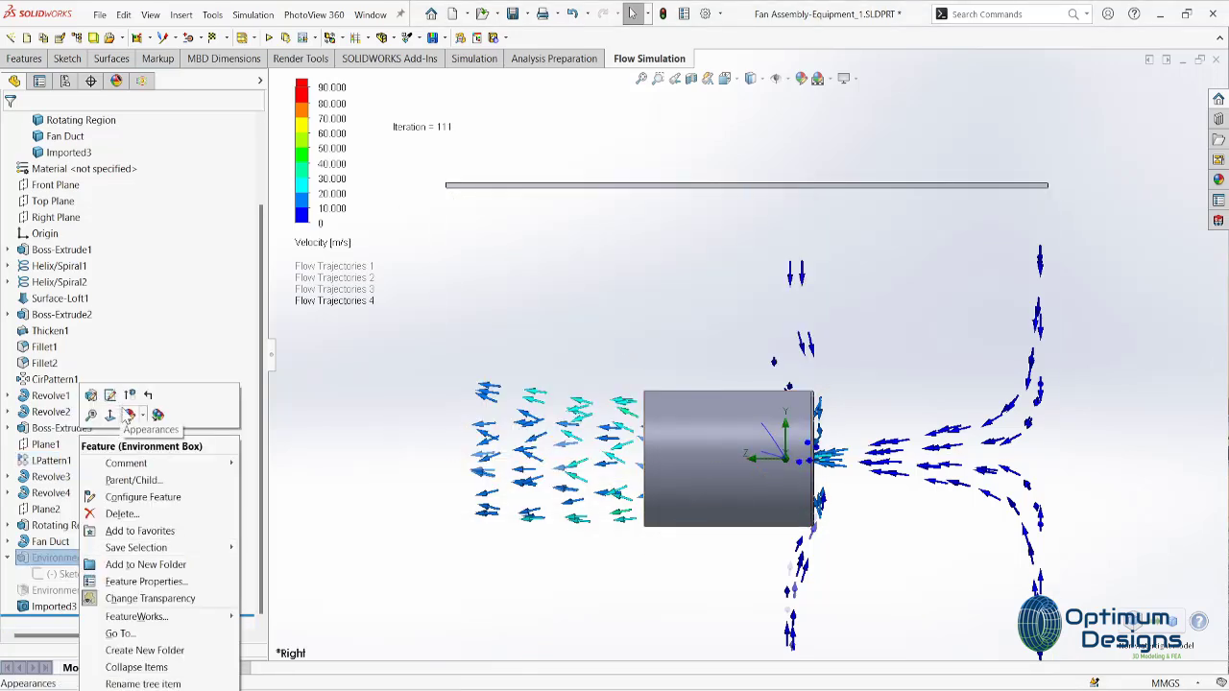
left_click(127, 414)
right_click(72, 589)
left_click(237, 451)
left_click(710, 470)
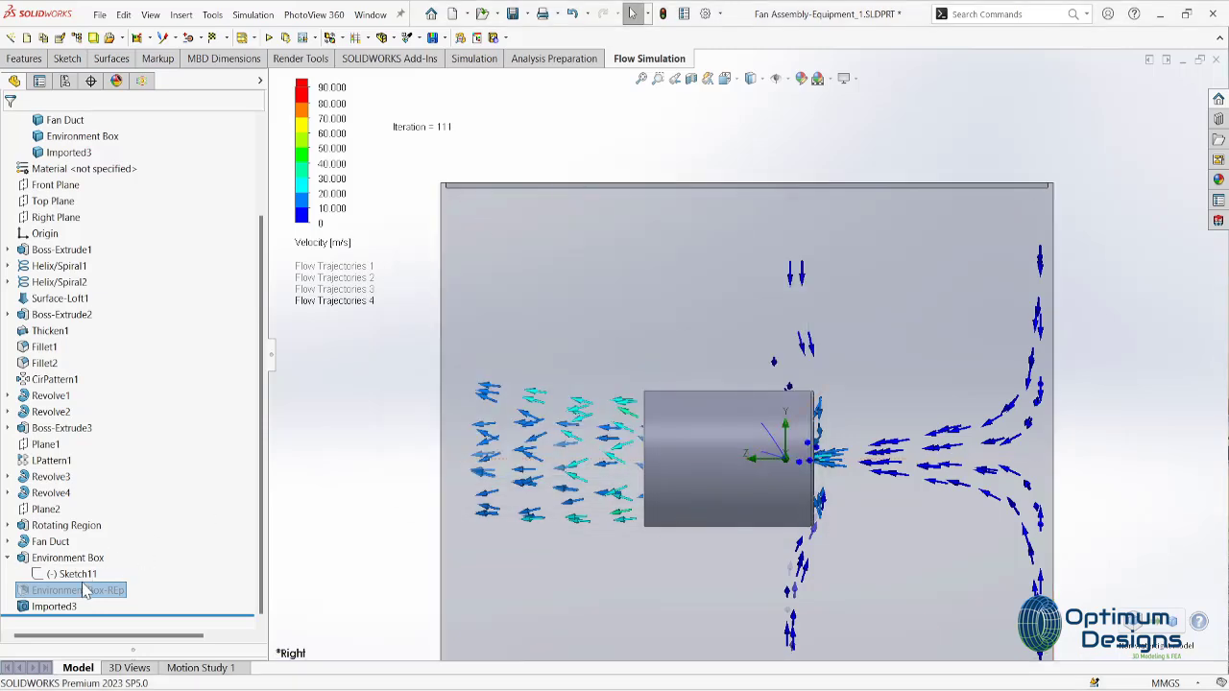
right_click(87, 590)
left_click(77, 573)
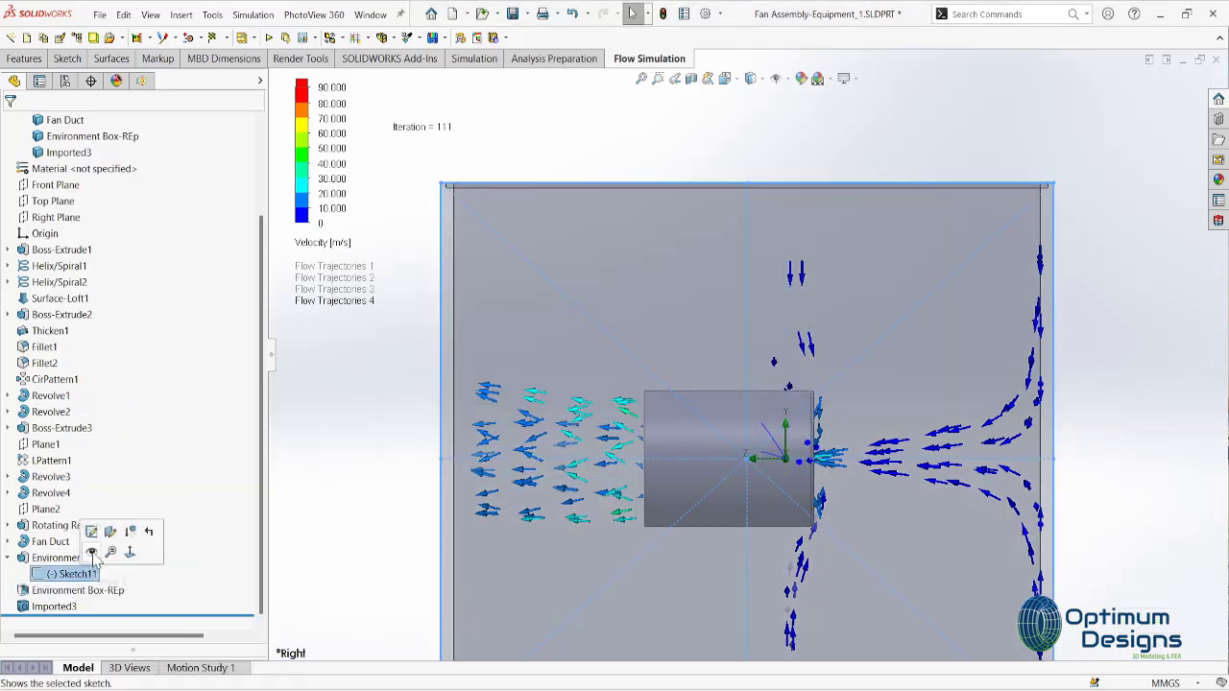
left_click(91, 531)
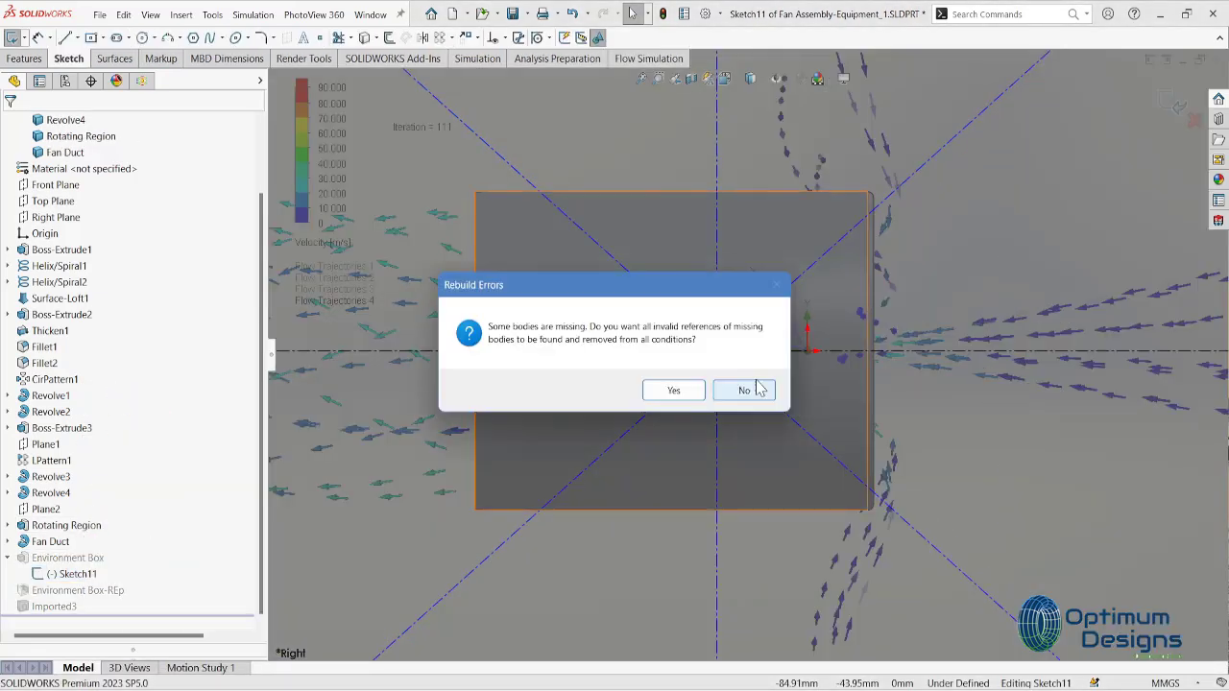
- Delete the Coincident relations on Sketch11's centre point
left_click(674, 393)
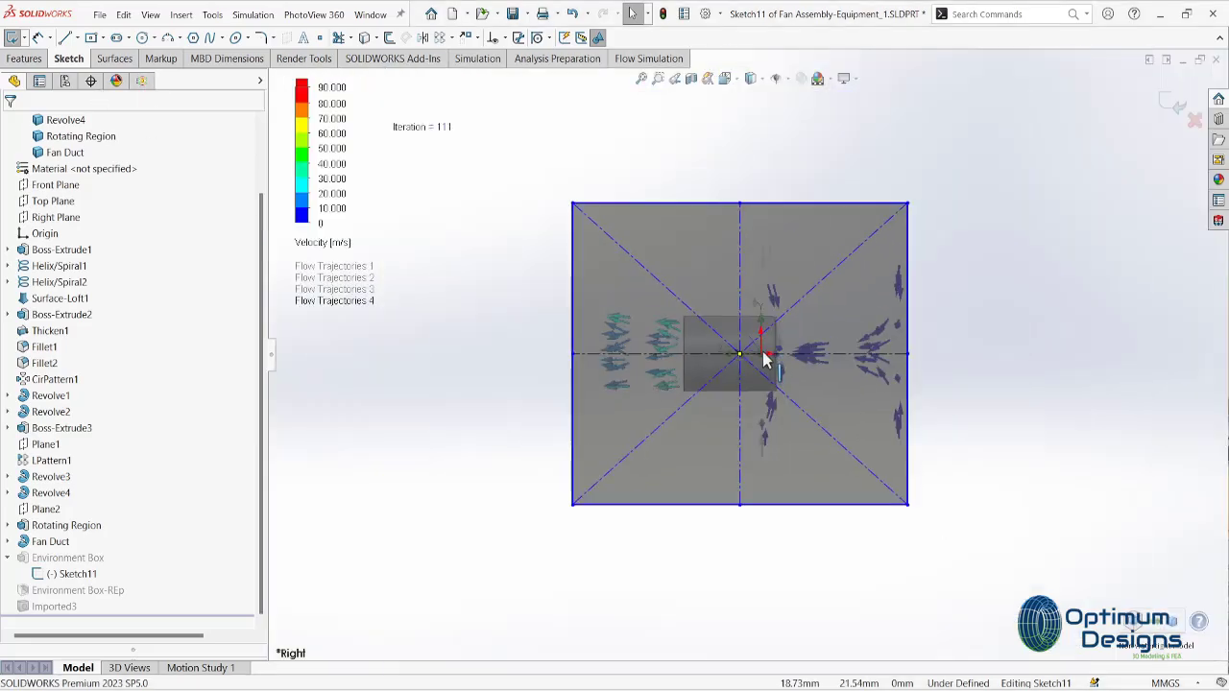
middle_click_drag(762, 357, 979, 358)
key("space")
left_click(427, 416)
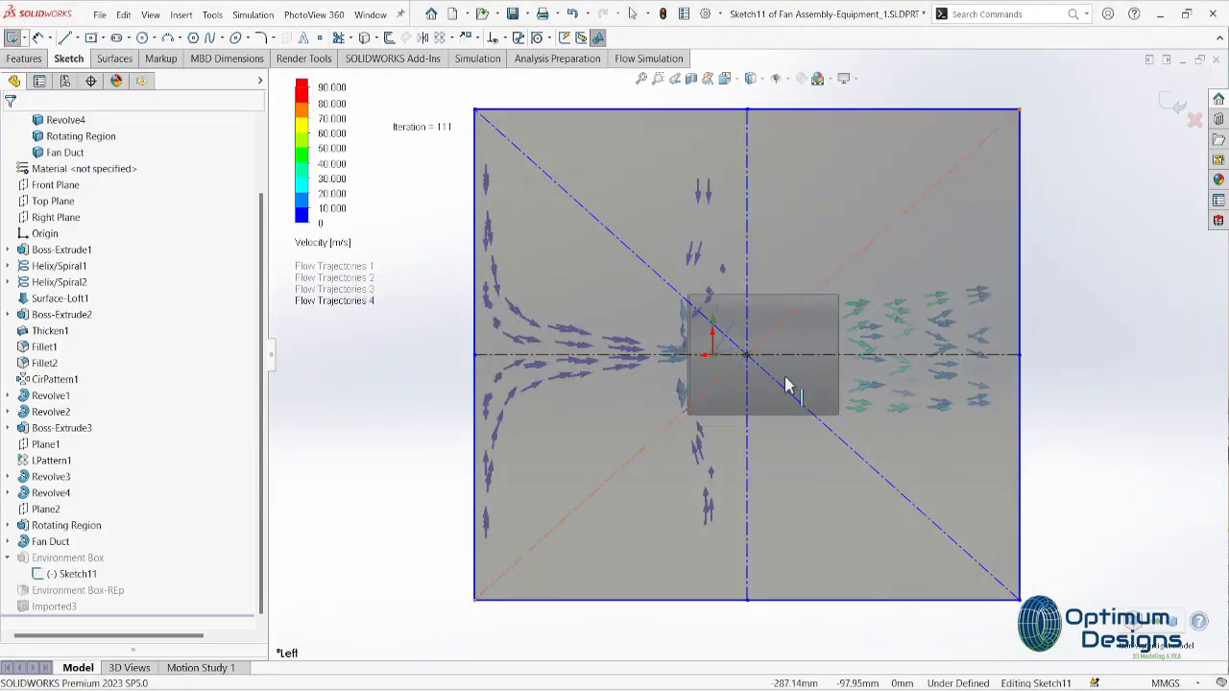
scroll(700, 375, "down", 3)
left_click(693, 375)
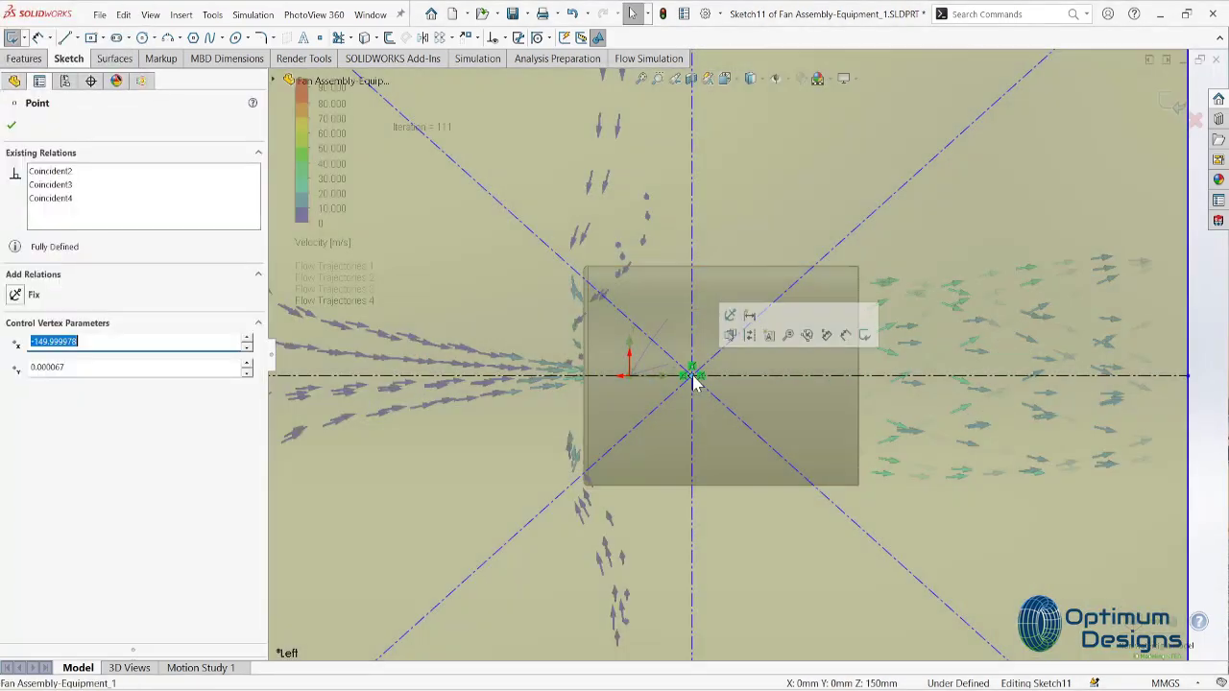
left_click(53, 171)
key("Delete")
left_click(48, 169)
key("Delete")
left_click(12, 125)
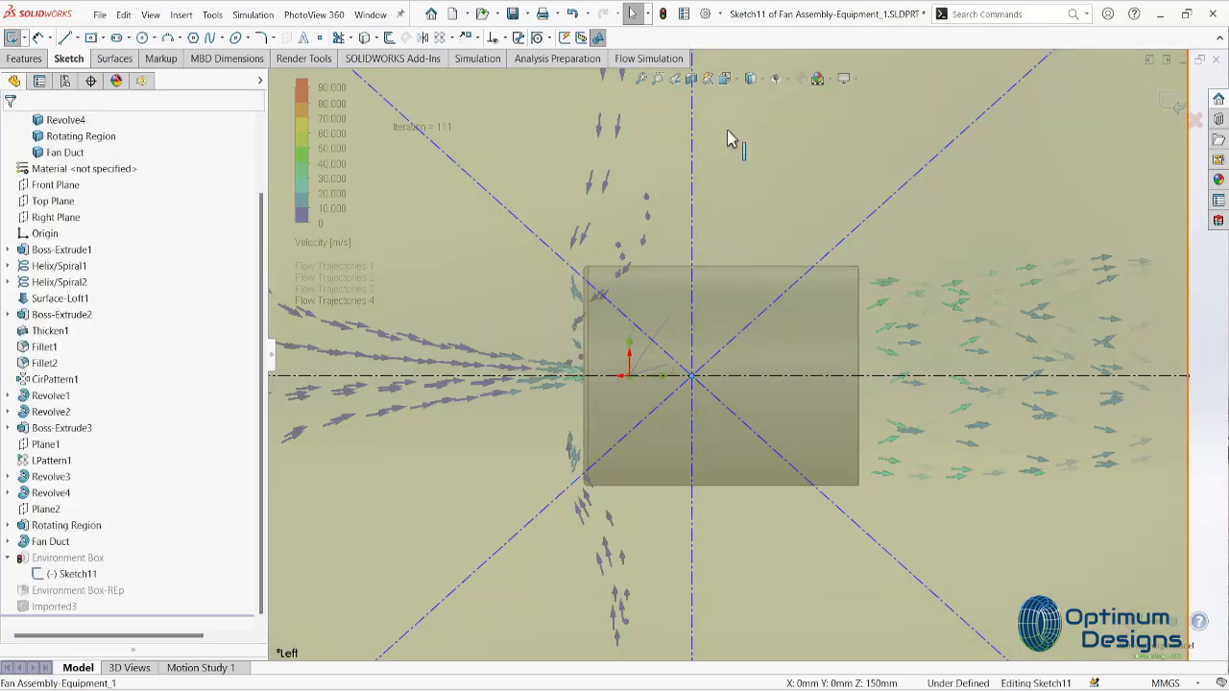
- Exit the sketch, hide Fan Duct, and suppress the LPattern1 blade pattern
left_click(1173, 105)
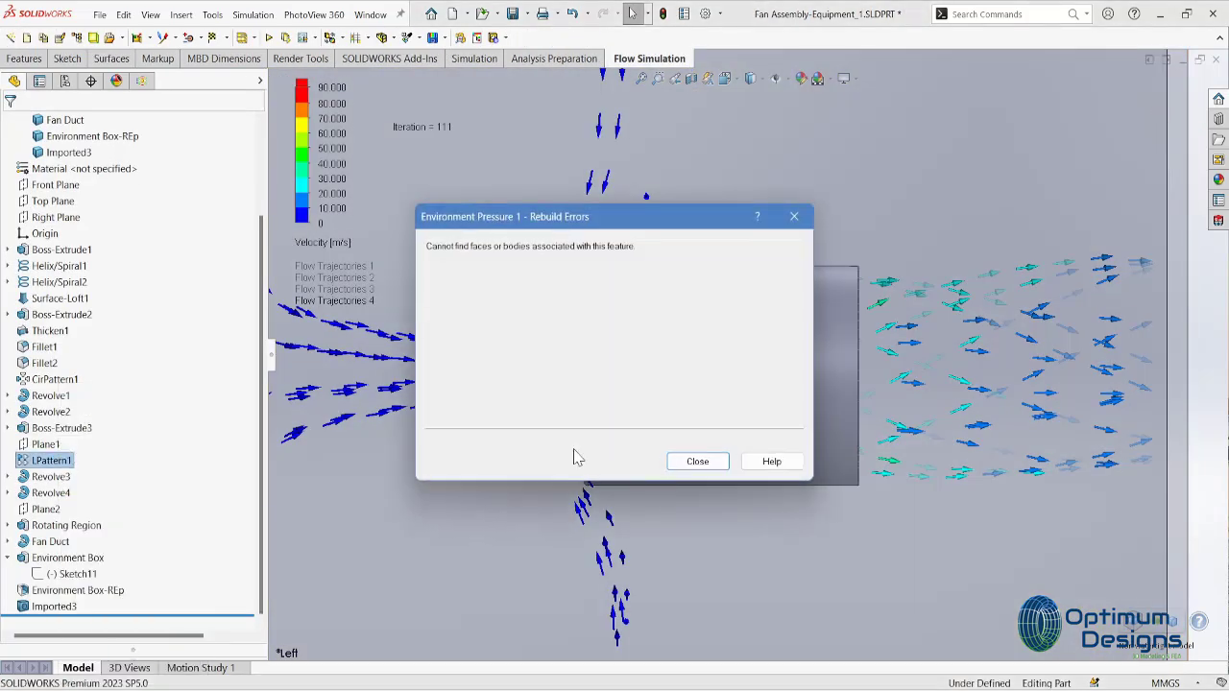
key("Return")
left_click(58, 542)
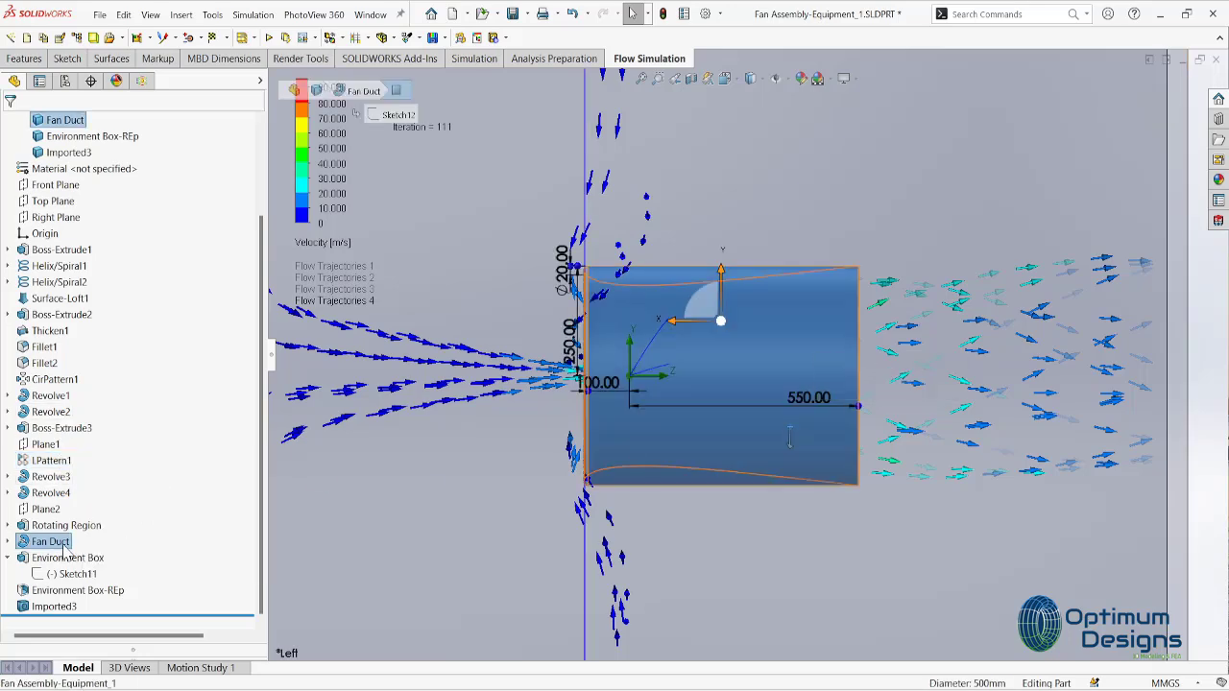
right_click(64, 542)
left_click(128, 408)
right_click(57, 461)
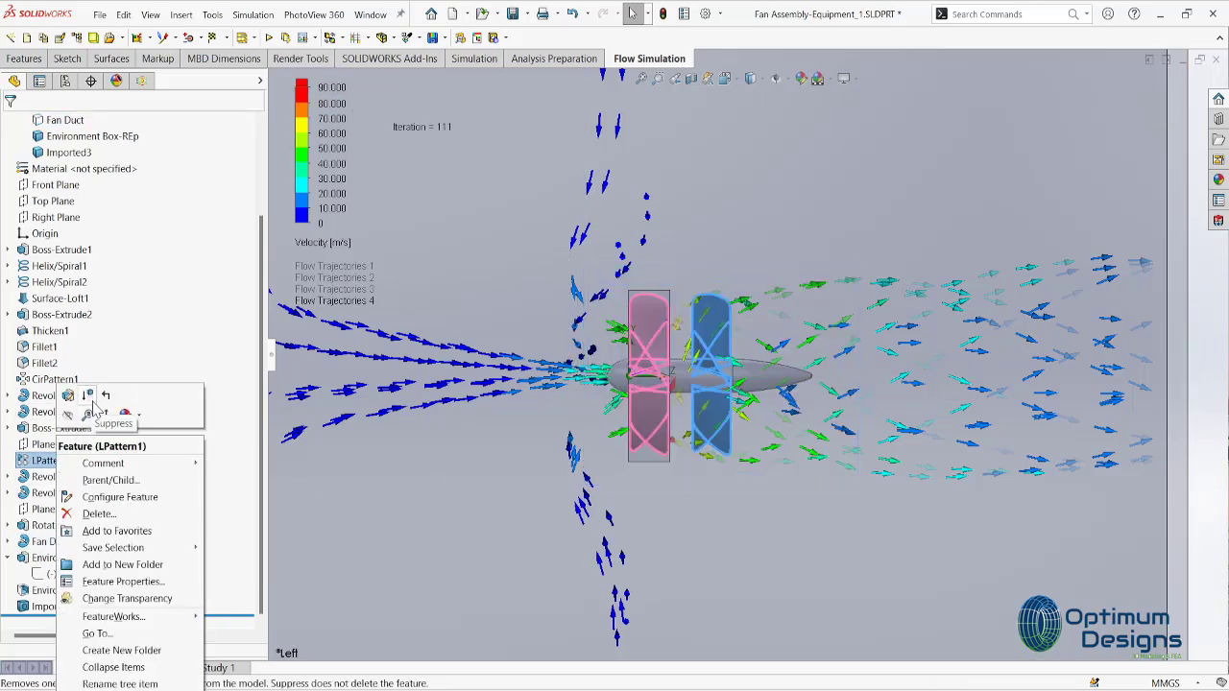
left_click(91, 405)
key("Return")
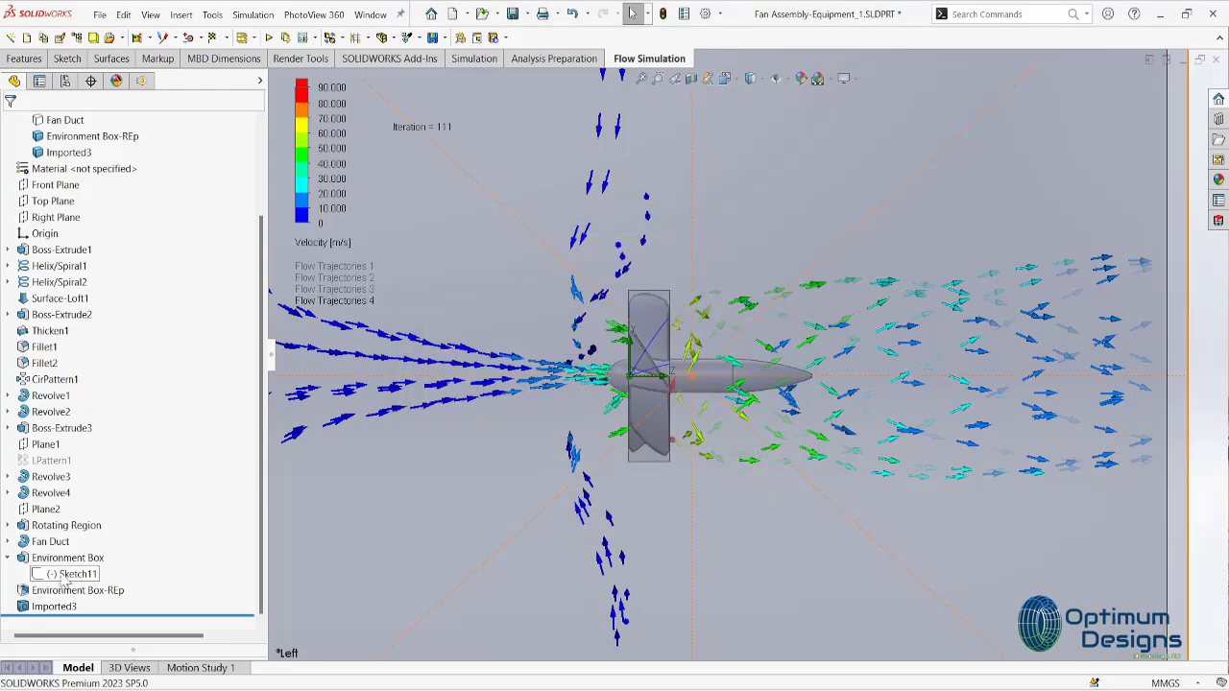
- Show Fan Duct again and return to the Flow Simulation tree in isometric view
right_click(49, 541)
left_click(129, 408)
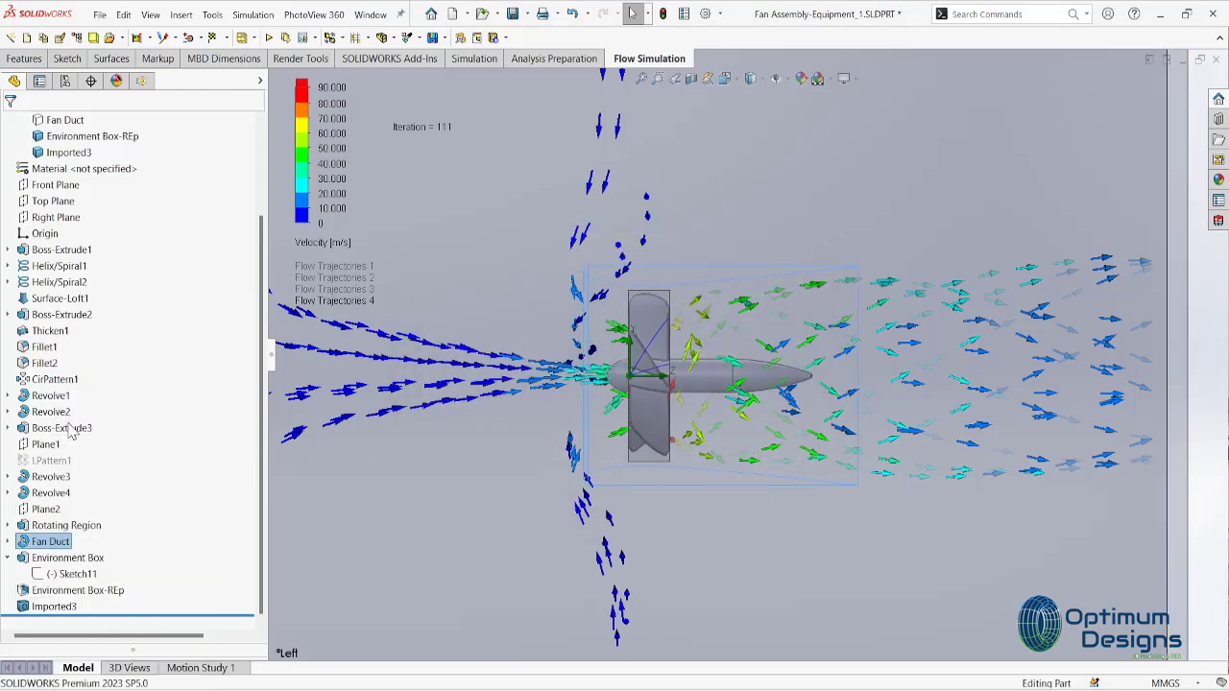
left_click(141, 80)
key("ctrl+7")
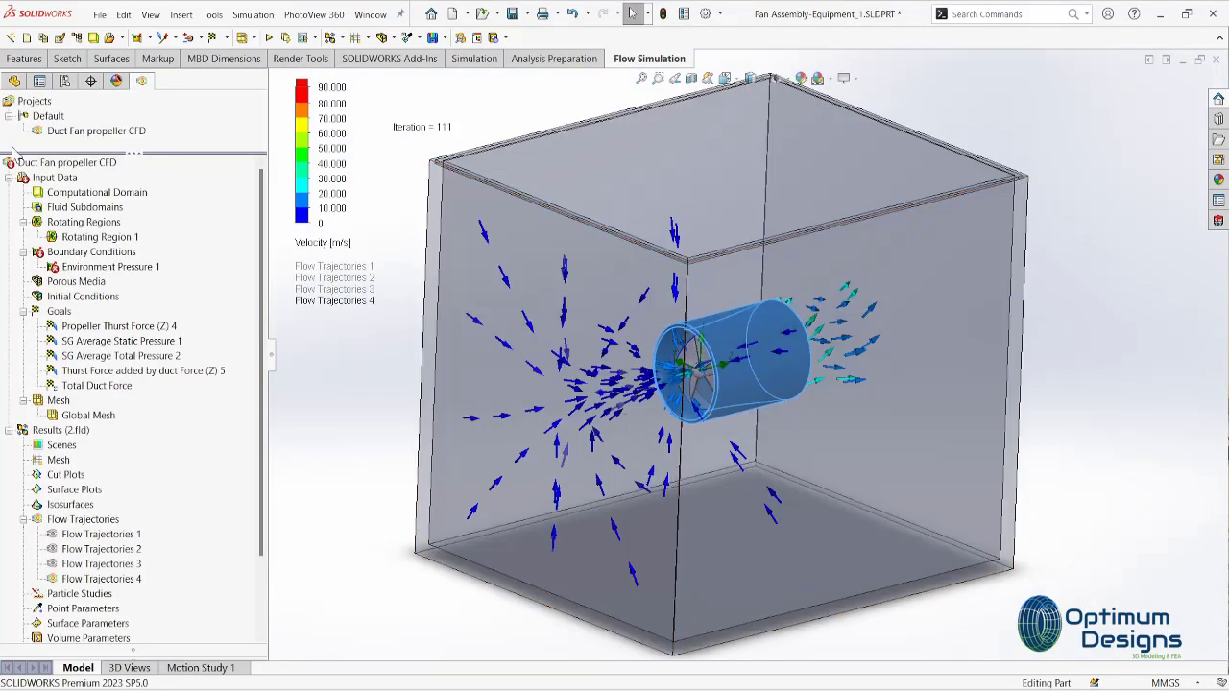
- Try to run the calculation, dismiss the rebuild error, and edit Environment Pressure 1
left_click(522, 400)
left_click(524, 498)
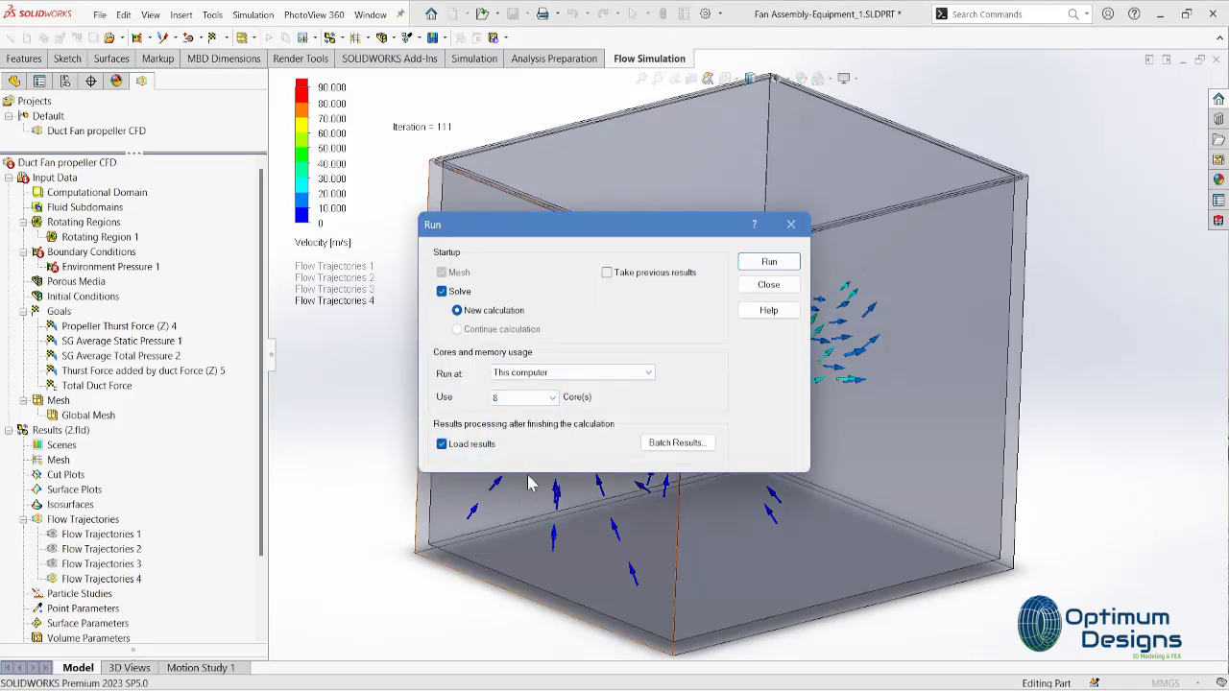
left_click(752, 264)
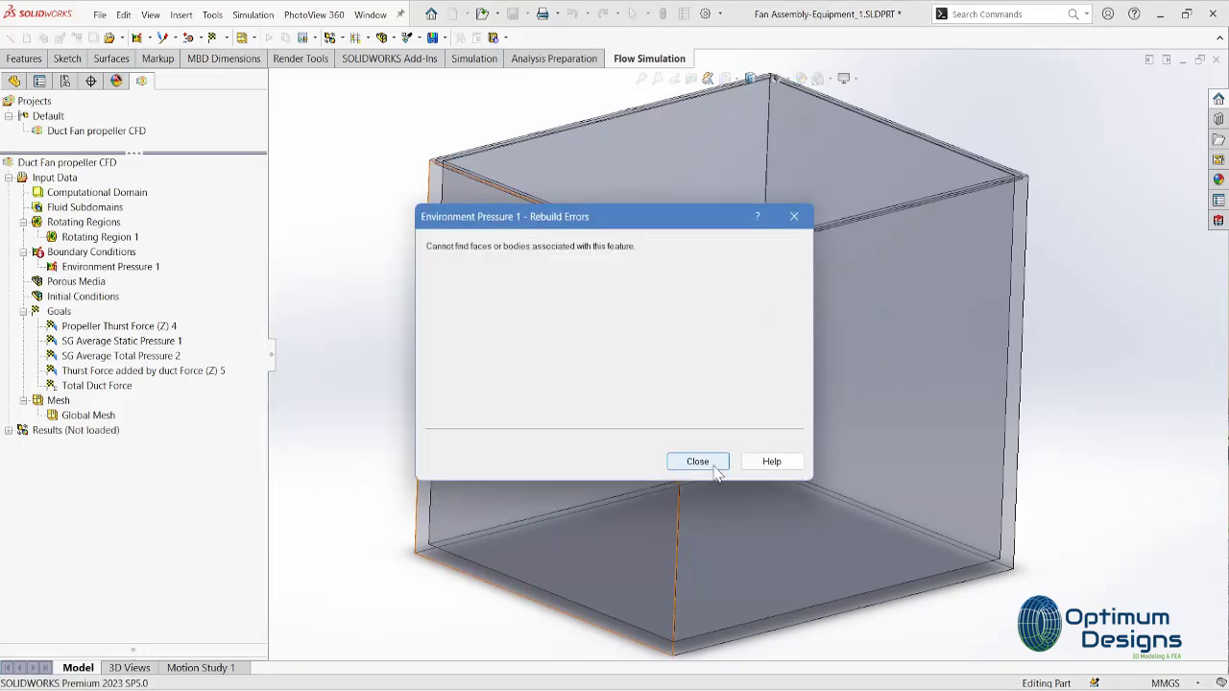
left_click(714, 467)
left_click(158, 279)
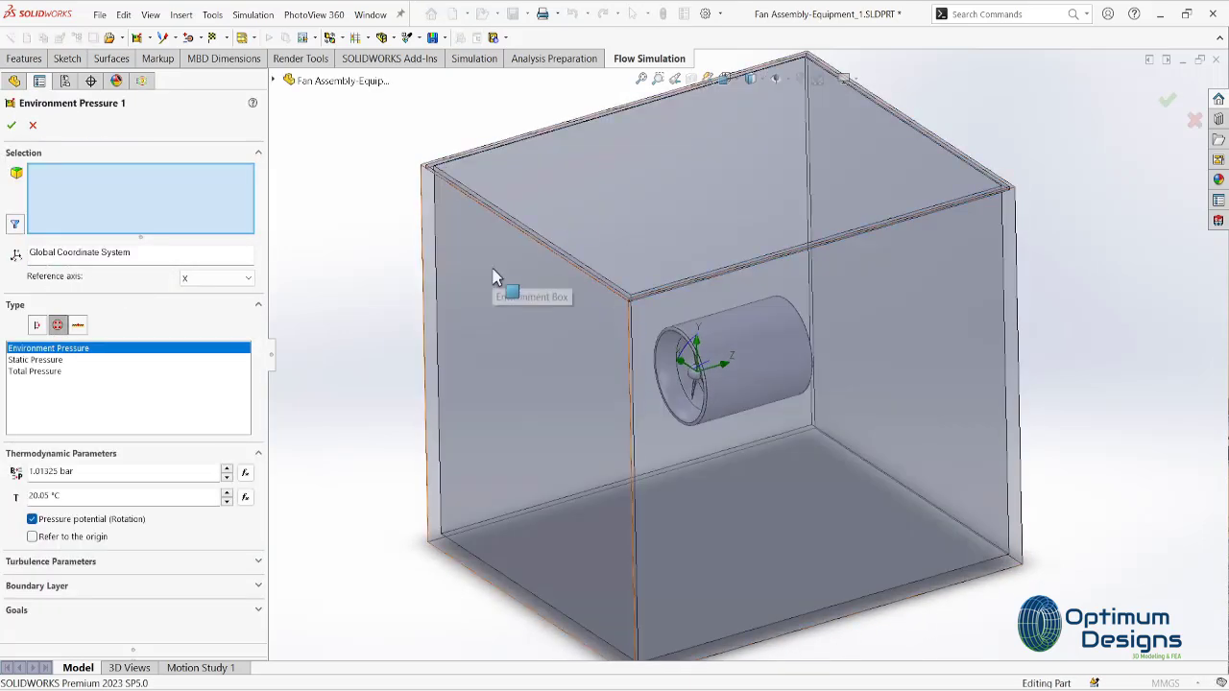
- Use Select Other to add the first three environment box faces to Environment Pressure 1
right_click(492, 277)
left_click(523, 304)
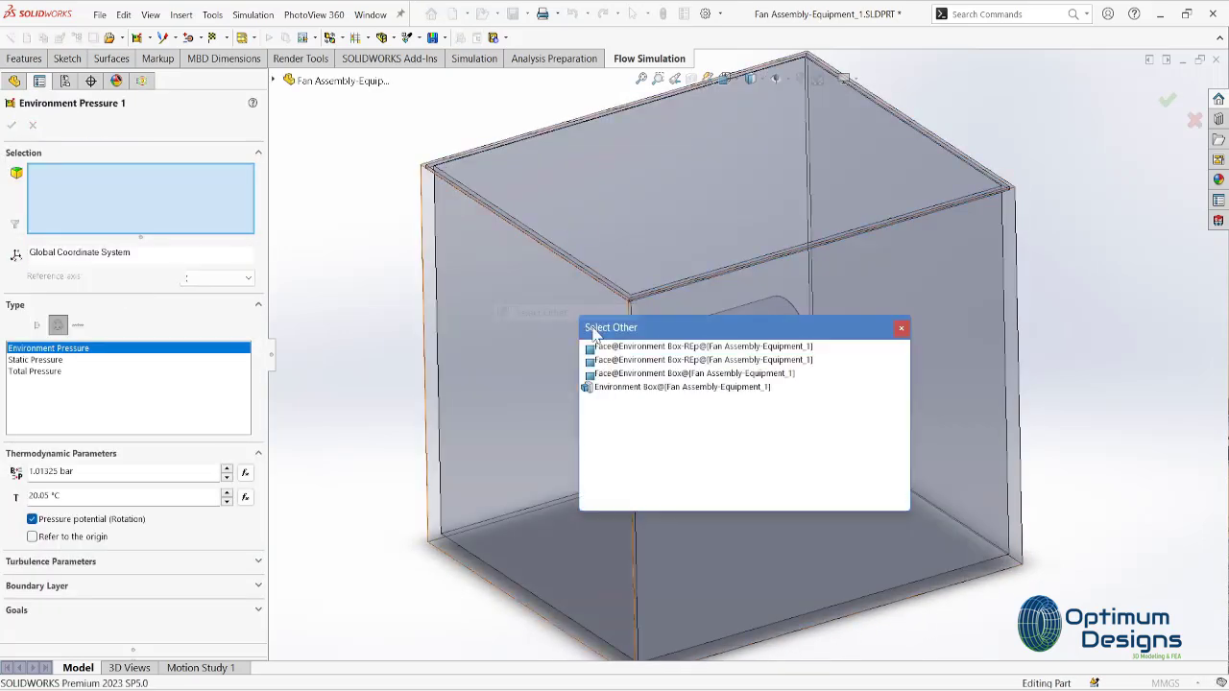
left_click(672, 348)
right_click(1022, 294)
left_click(1047, 337)
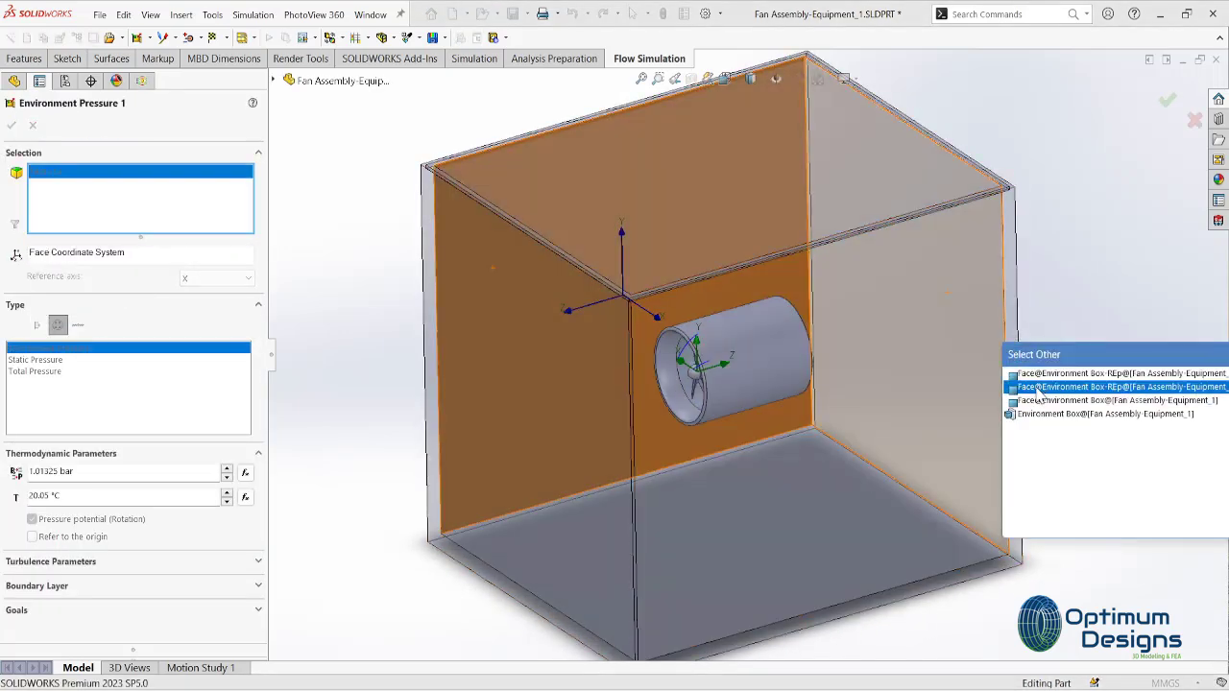
left_click(1032, 386)
right_click(876, 512)
left_click(921, 582)
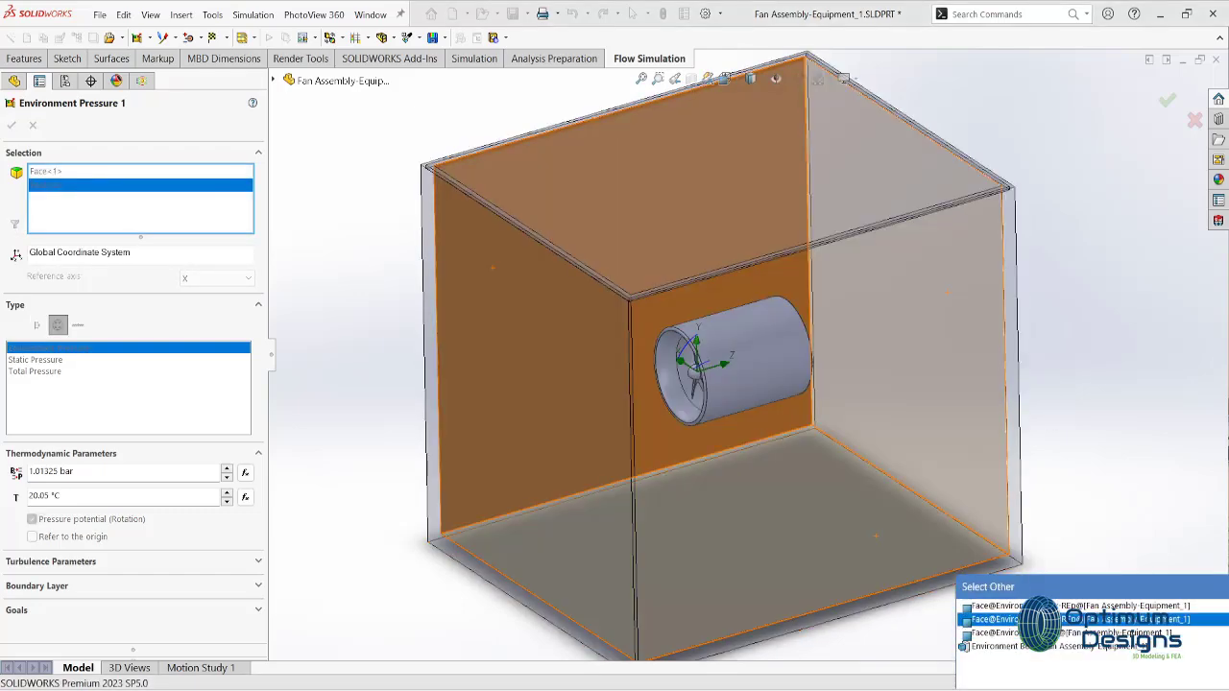
left_click(1021, 633)
- Add the fourth and fifth hidden box faces to the boundary condition
middle_click_drag(741, 499, 610, 265)
right_click(554, 197)
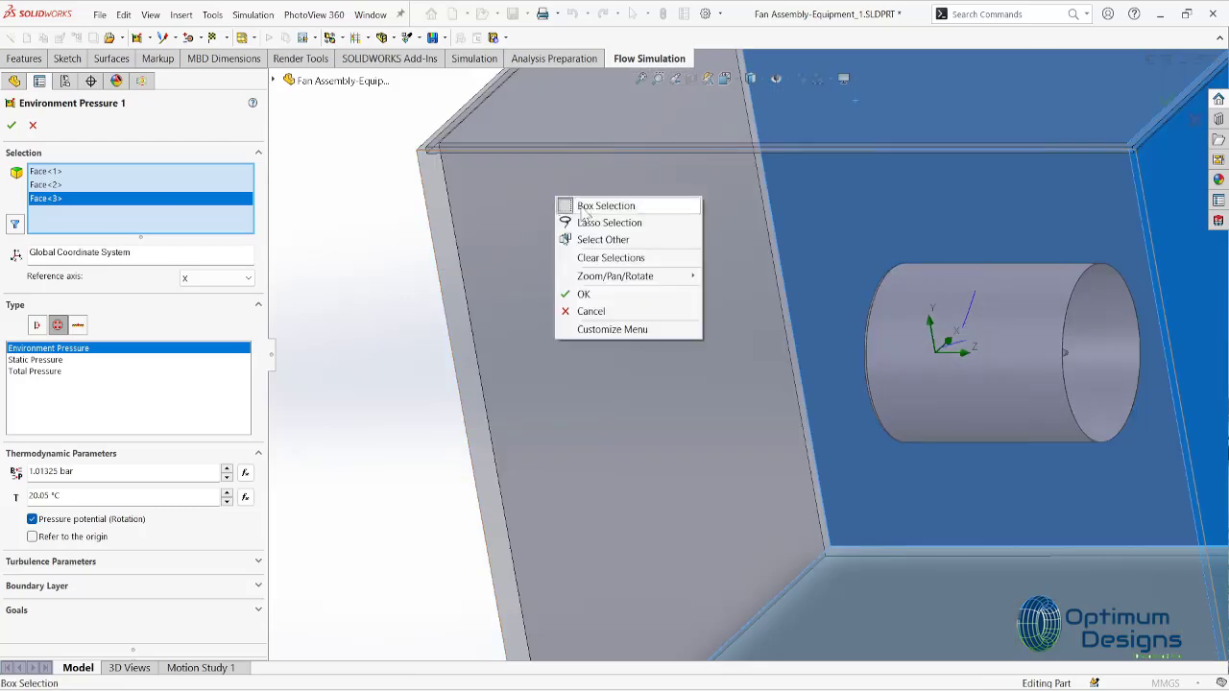
left_click(605, 241)
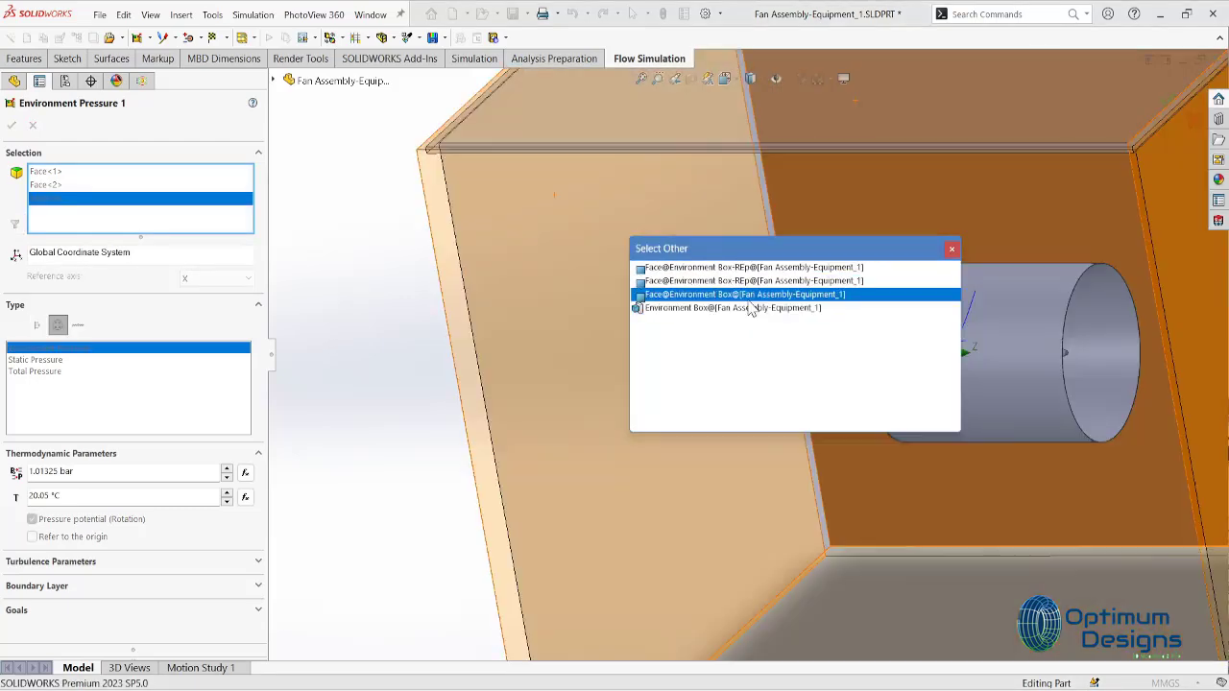
left_click(749, 280)
mouse_move(775, 296)
middle_mouse_down()
mouse_move(835, 223)
mouse_move(877, 339)
middle_mouse_up()
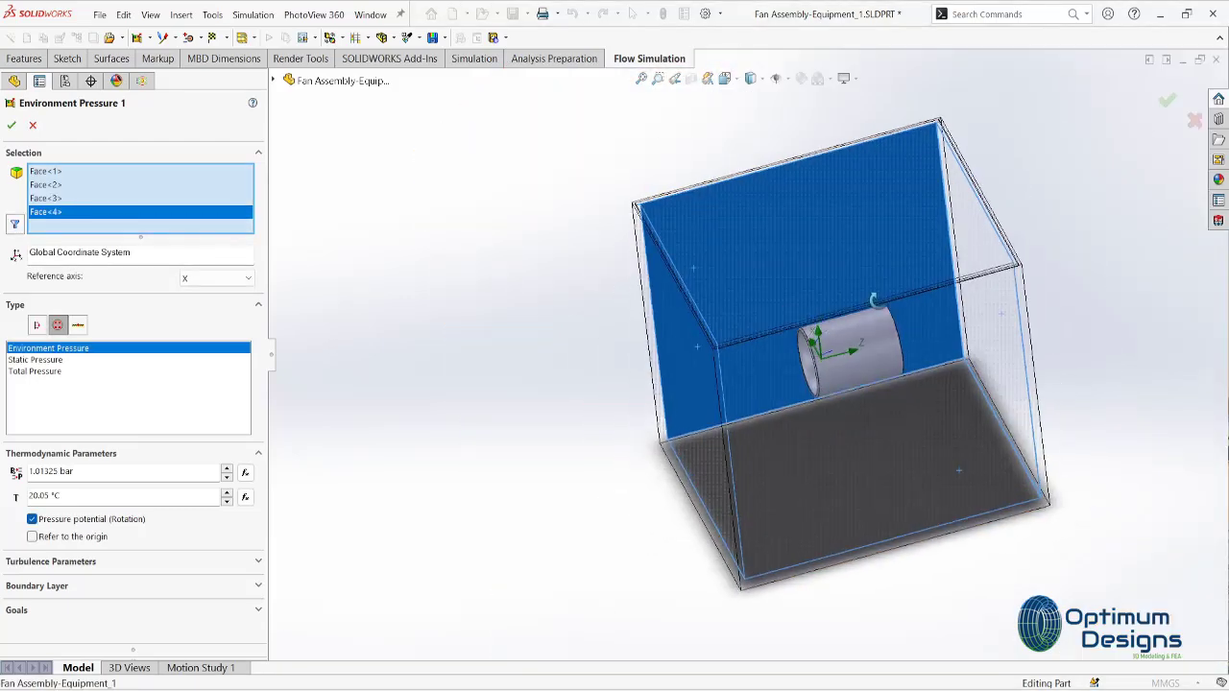
scroll(876, 339, "down", 5)
right_click(876, 339)
left_click(930, 382)
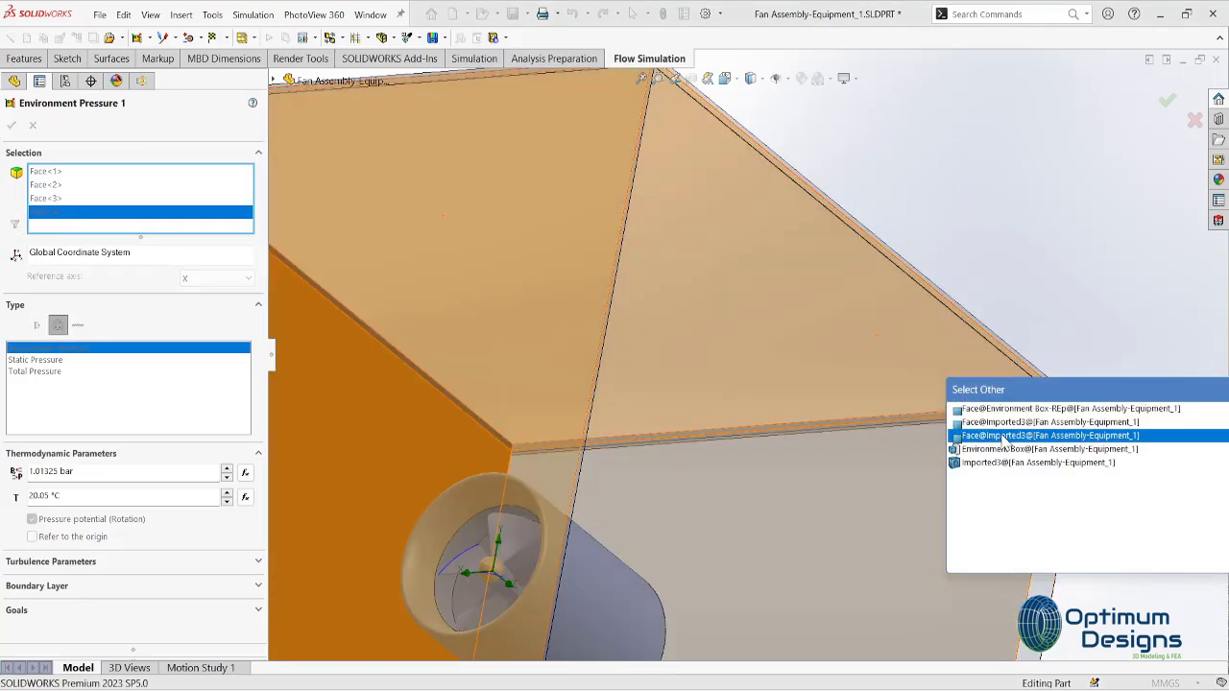
left_click(1002, 437)
scroll(842, 452, "up", 5)
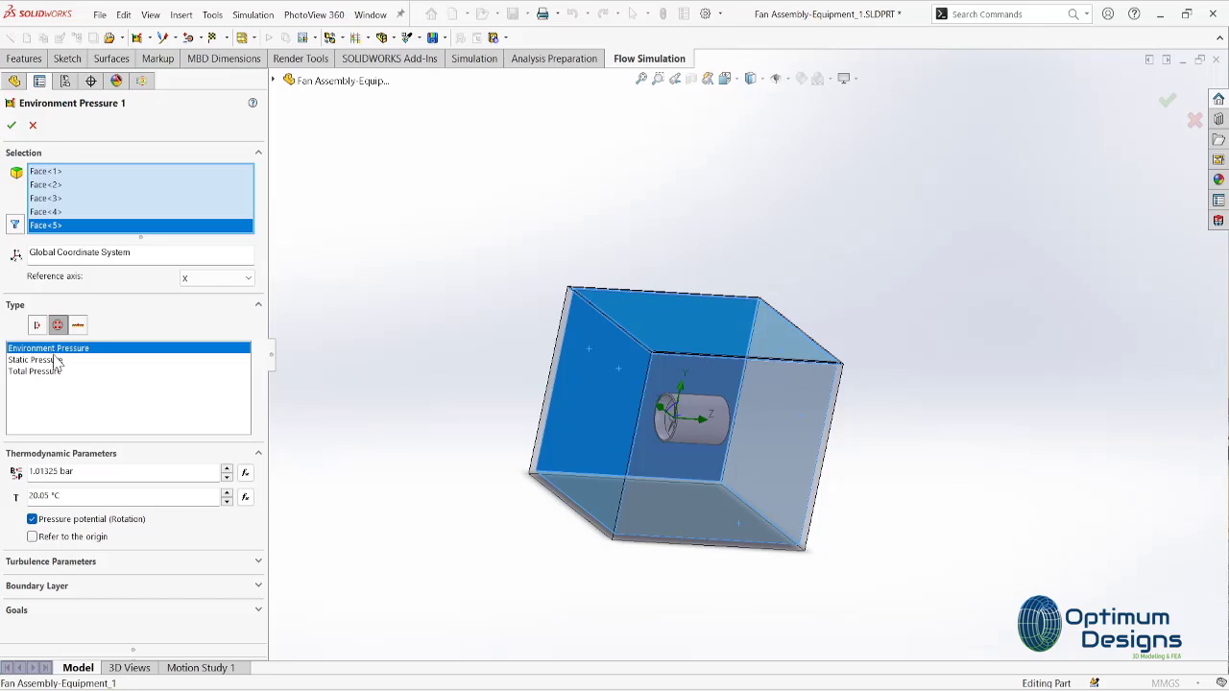
- Confirm the five-face pressure boundary and rerun the solver on 8 cores
left_click(10, 127)
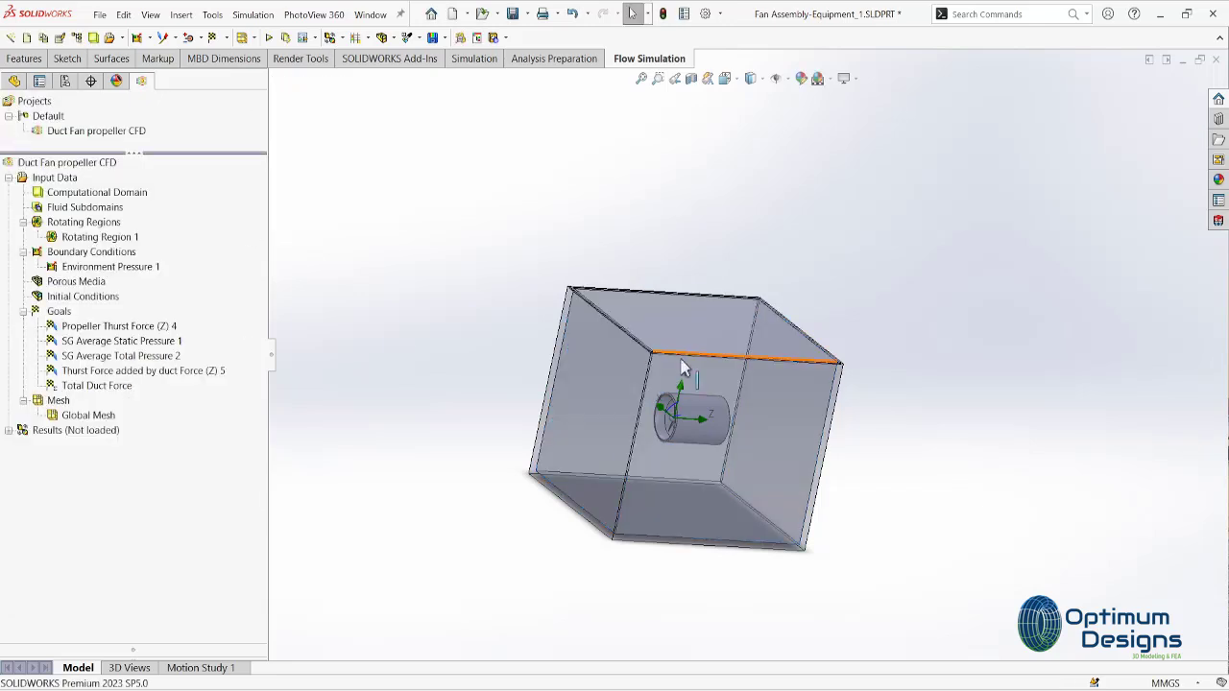
left_click(268, 37)
left_click(564, 397)
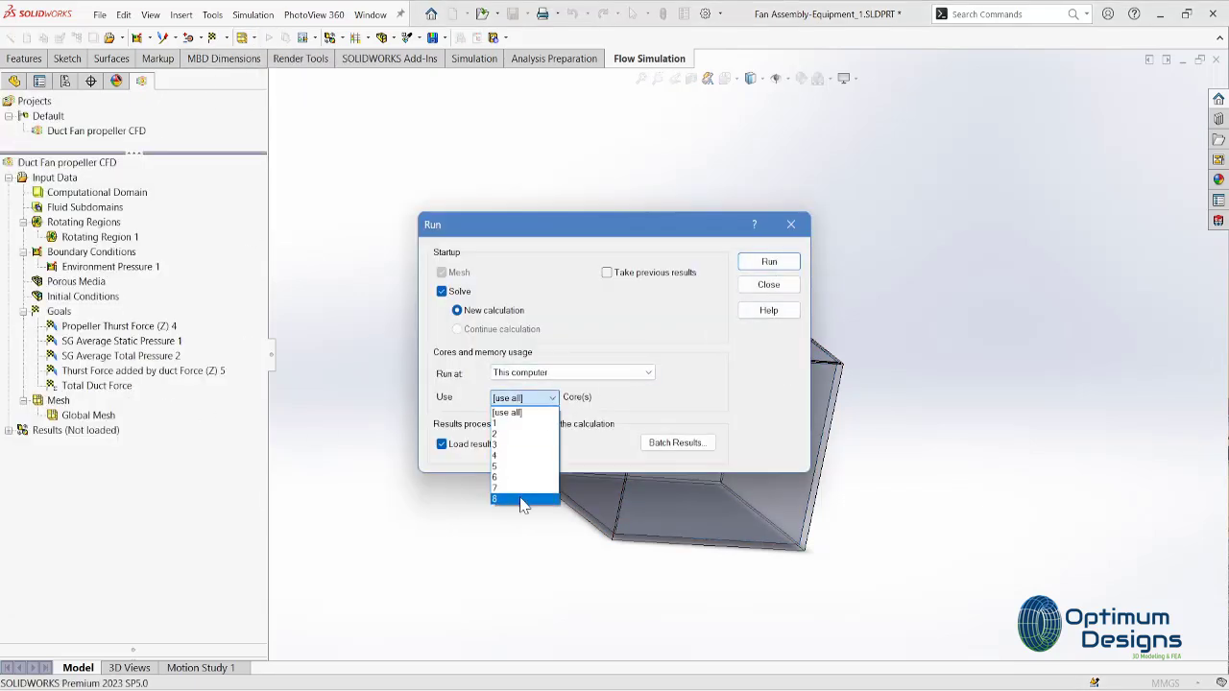
left_click(763, 261)
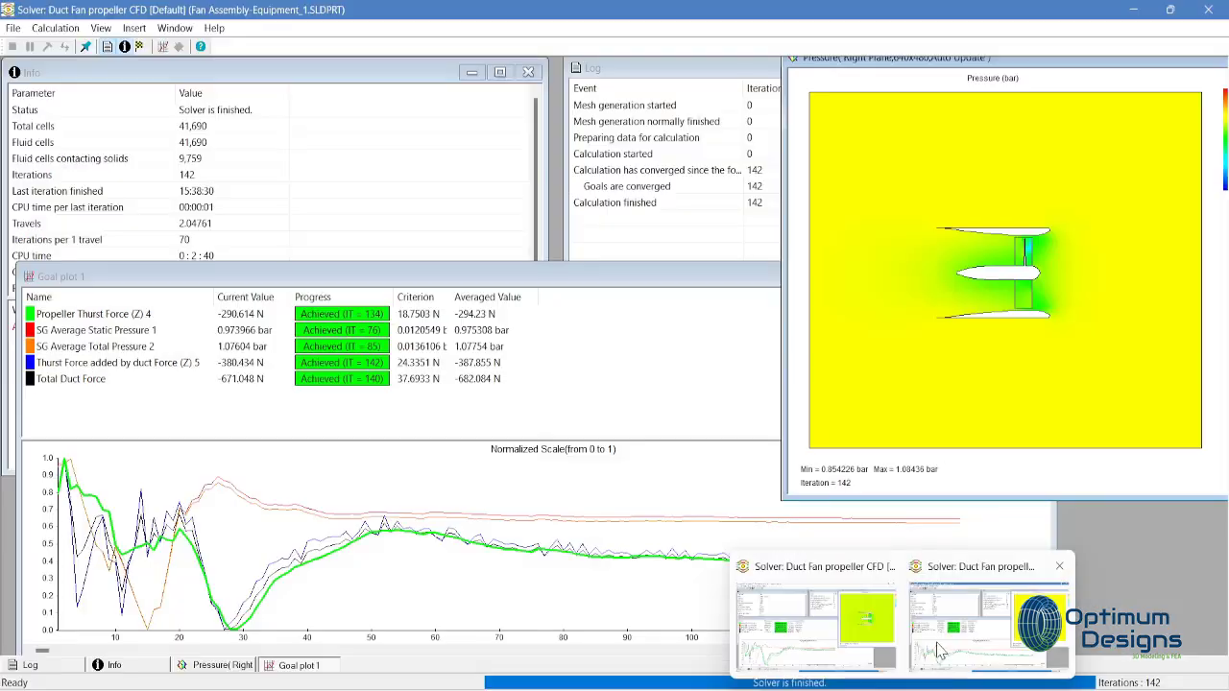
- Close the finished Solver window and show Flow Trajectories 4 from the new results
left_click(989, 615)
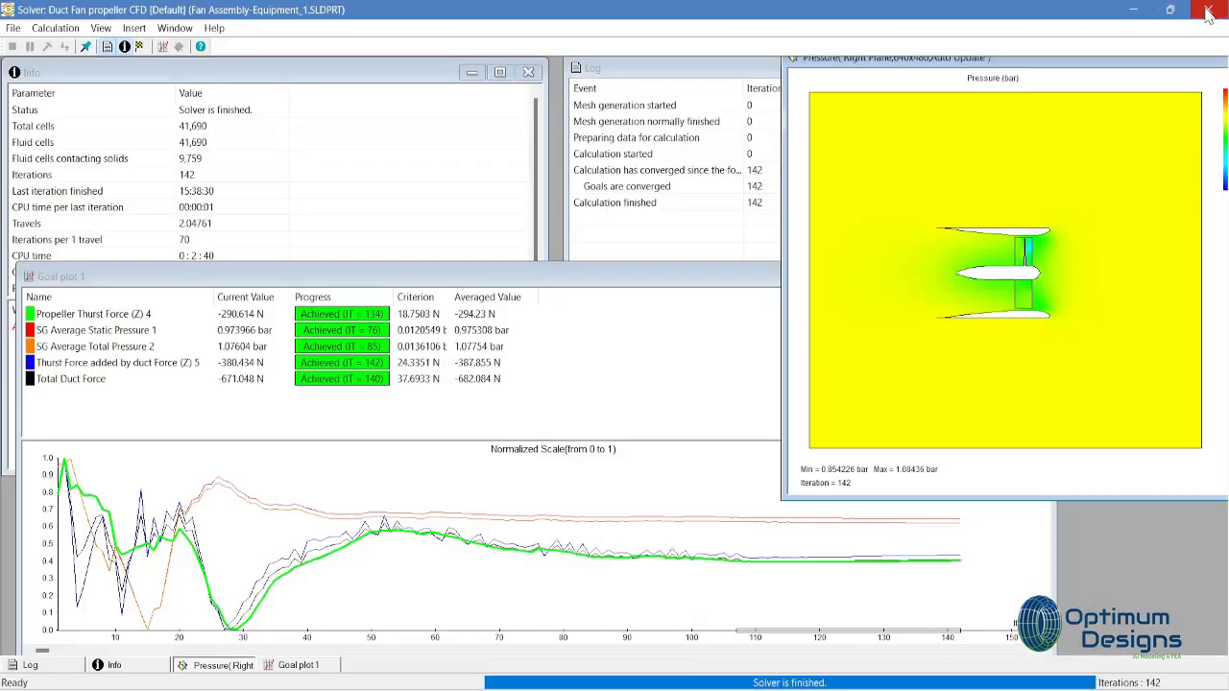
left_click(1212, 13)
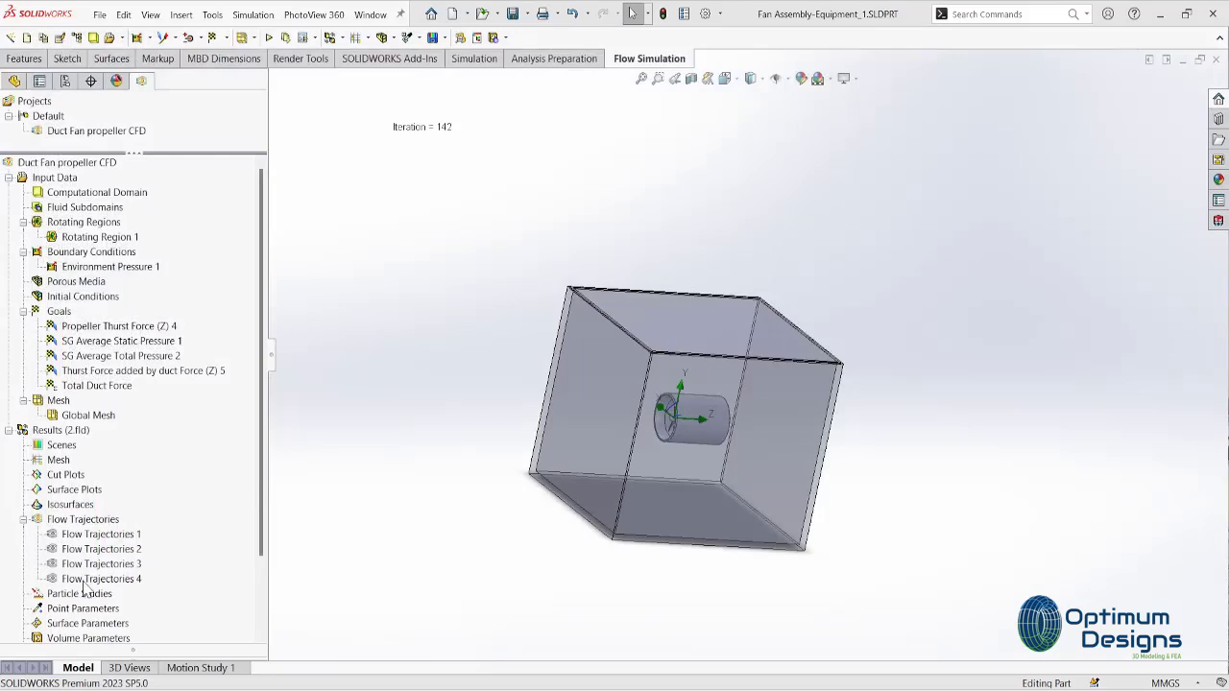
left_click(85, 588)
right_click(171, 579)
left_click(182, 328)
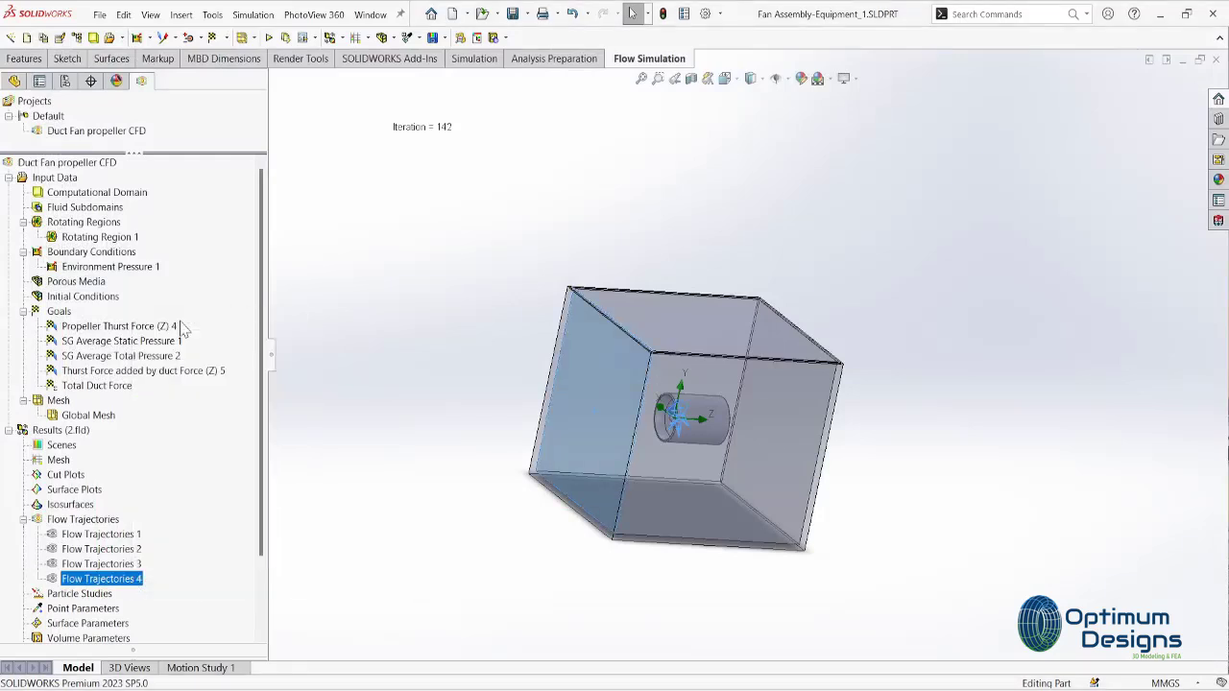
left_click(12, 126)
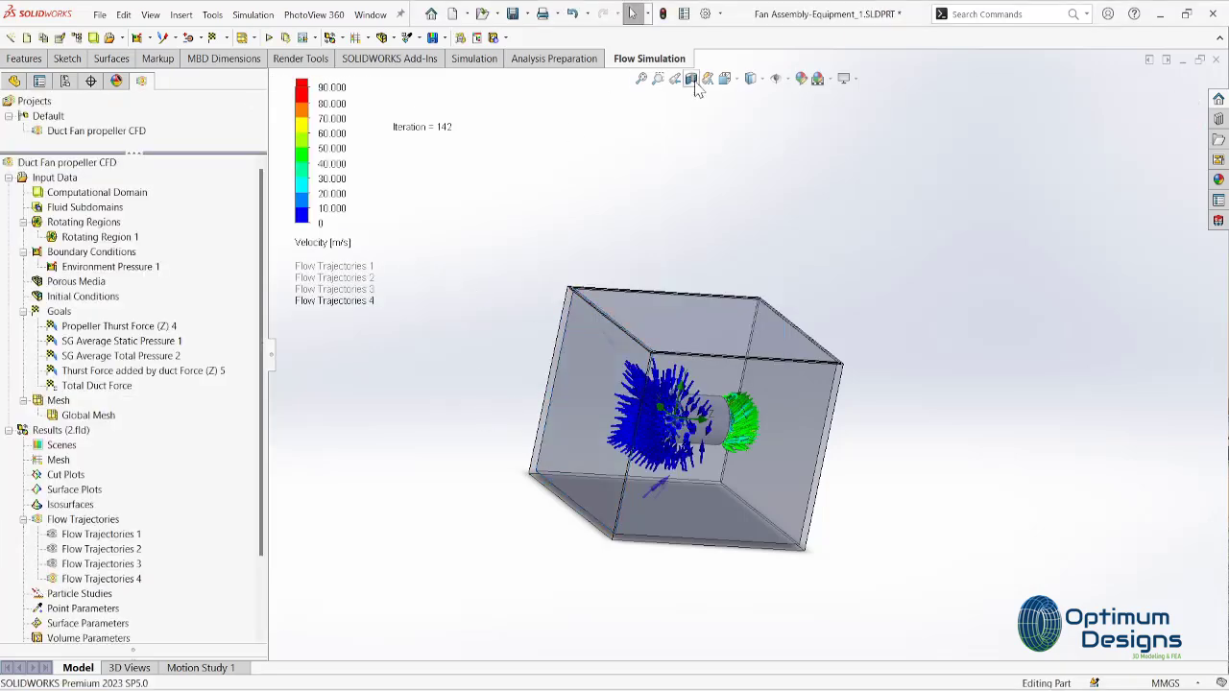
- Apply a section view and regenerate Flow Trajectories 4 via Edit Definition
left_click(690, 78)
left_click(14, 113)
right_click(116, 579)
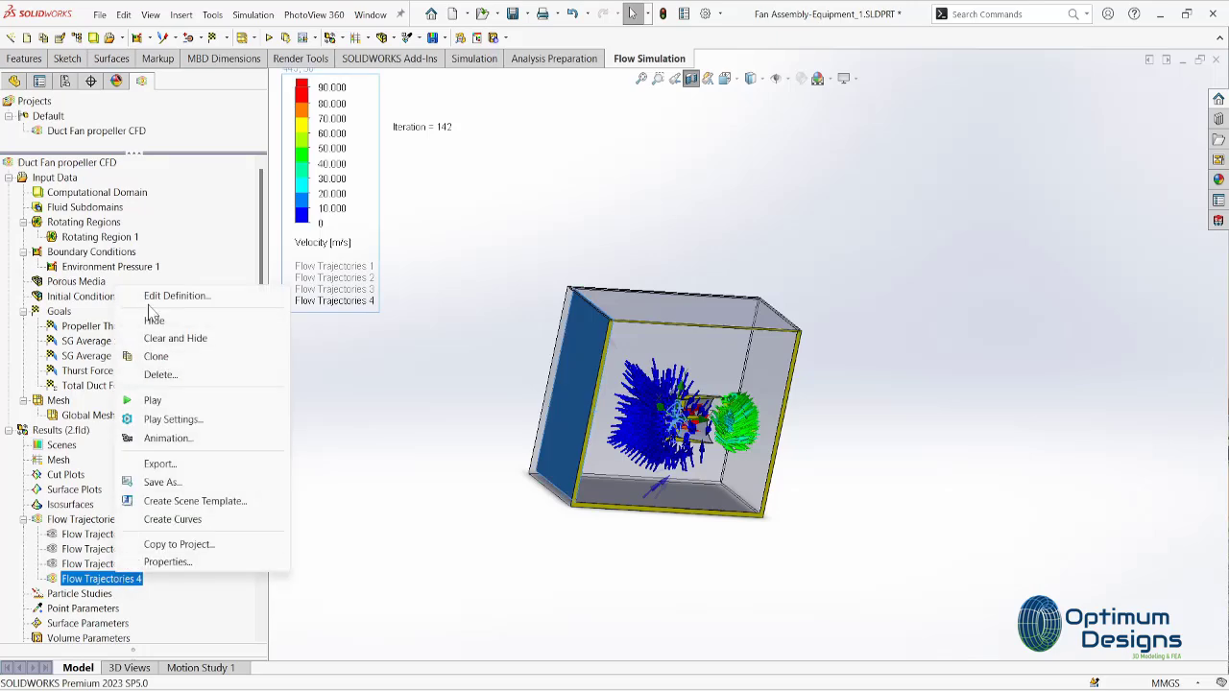
left_click(165, 296)
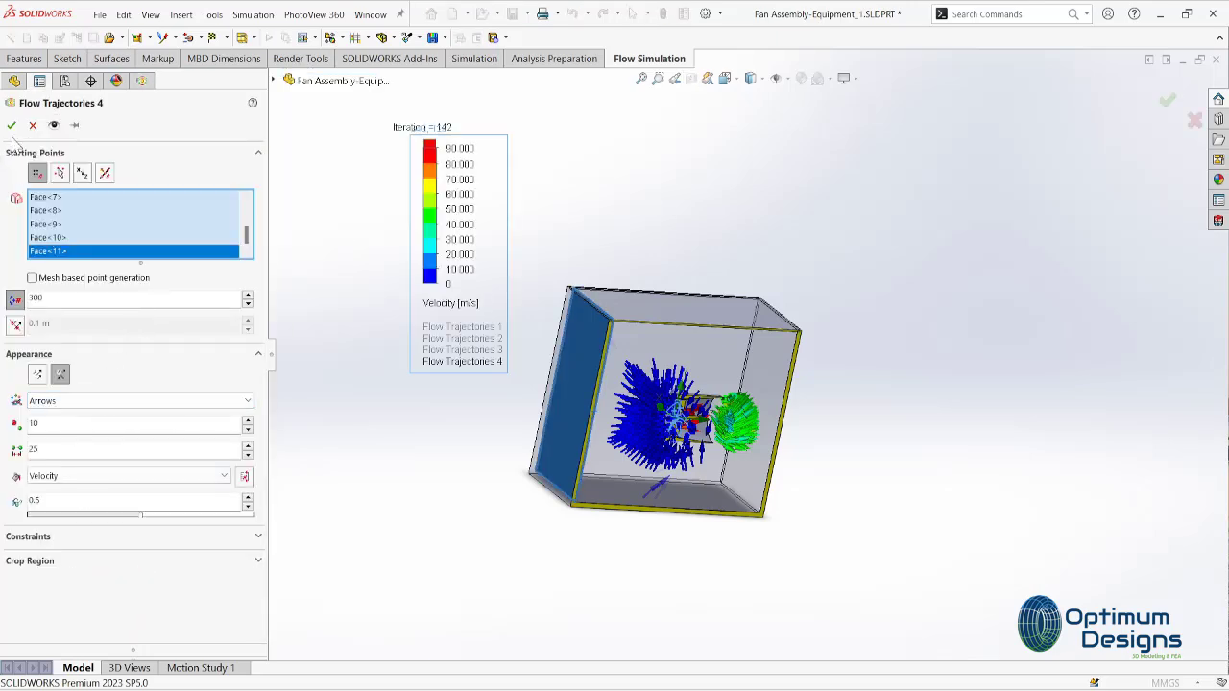
left_click(10, 125)
- Animate Flow Trajectories 4, check Left and isometric views, then hide it
right_click(106, 579)
left_click(182, 407)
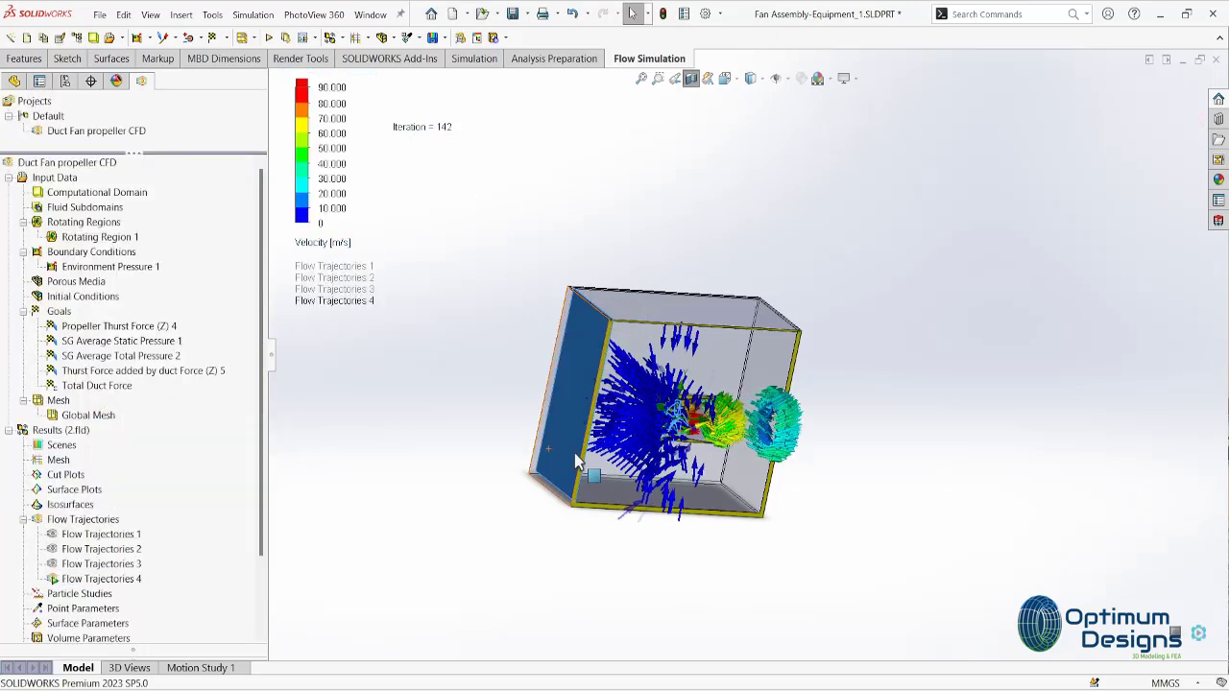
key("space")
left_click(712, 449)
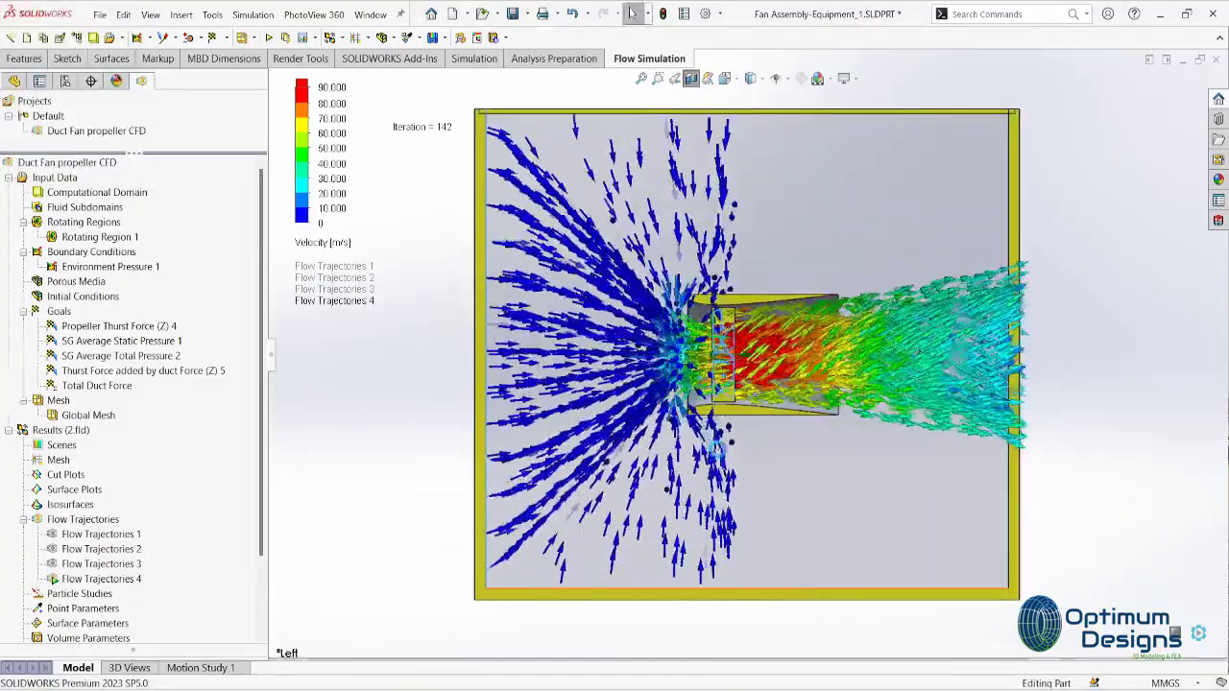
key("space")
left_click(523, 346)
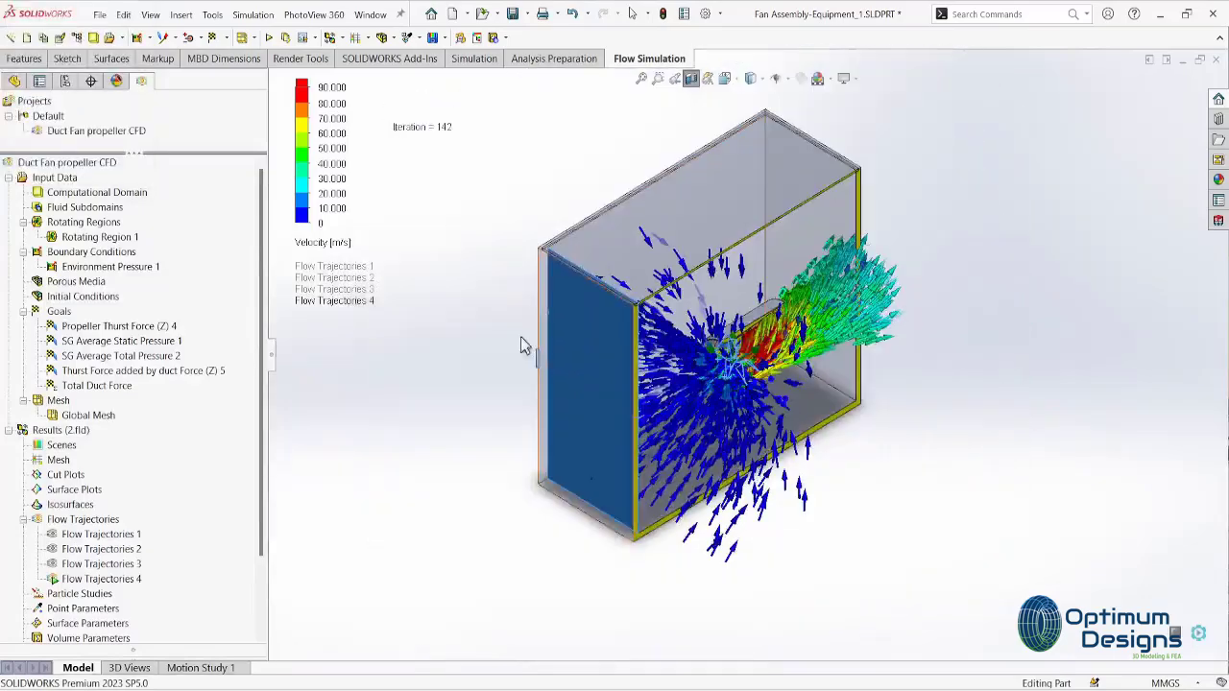
right_click(120, 581)
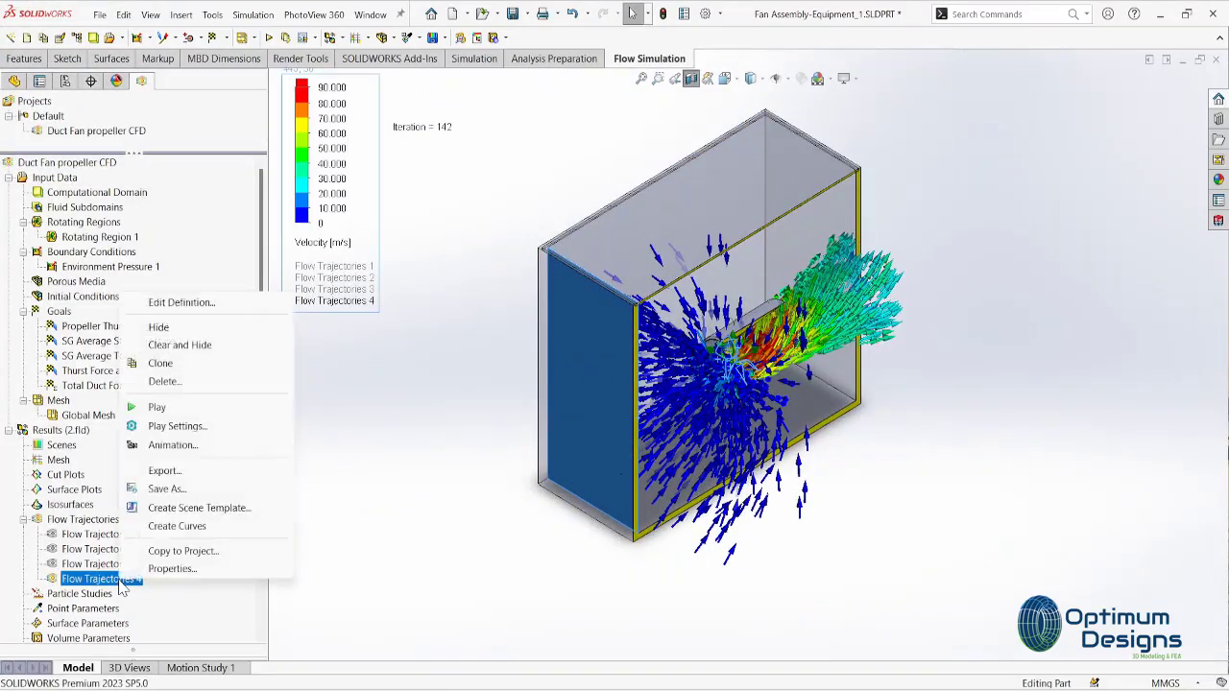
left_click(158, 328)
- Show Flow Trajectories 3 and animate its velocity arrows
right_click(95, 566)
left_click(162, 309)
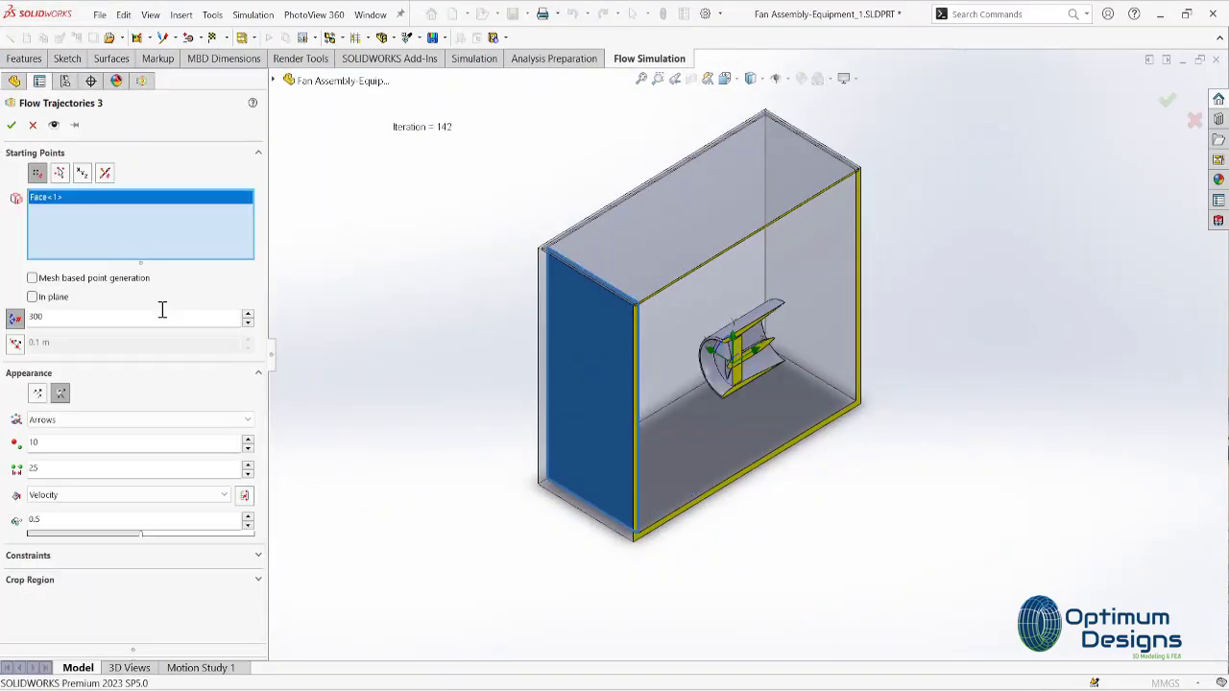
left_click(32, 125)
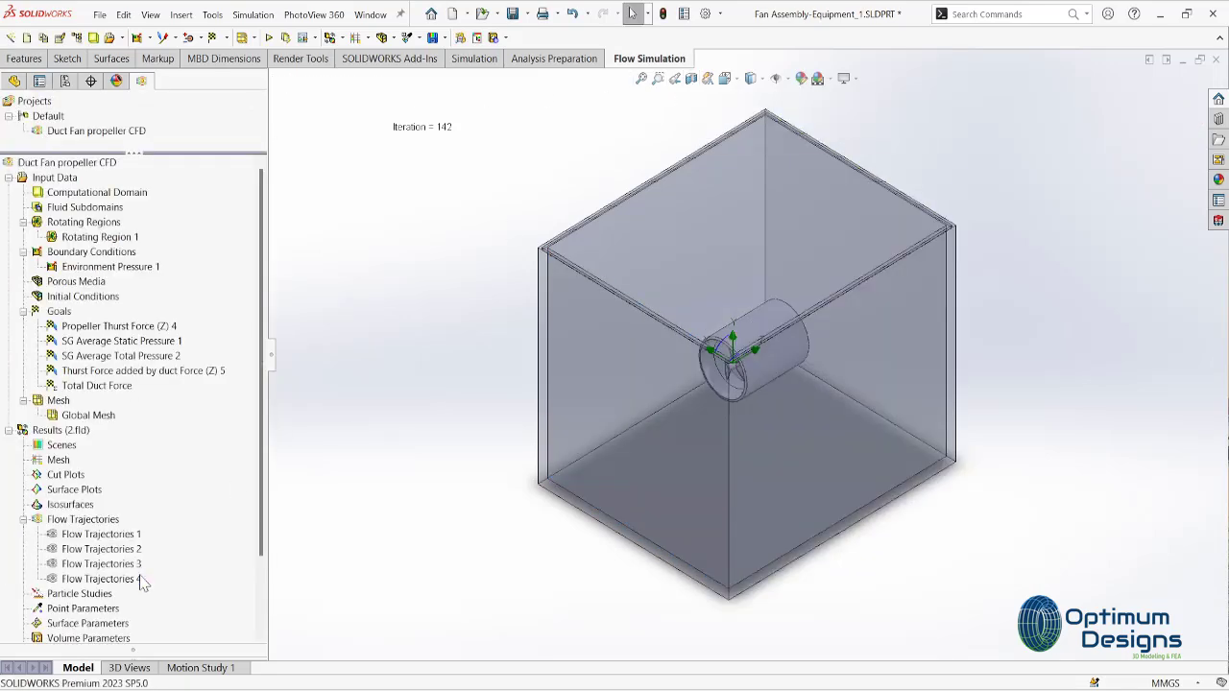
left_click(104, 565)
right_click(104, 564)
left_click(169, 329)
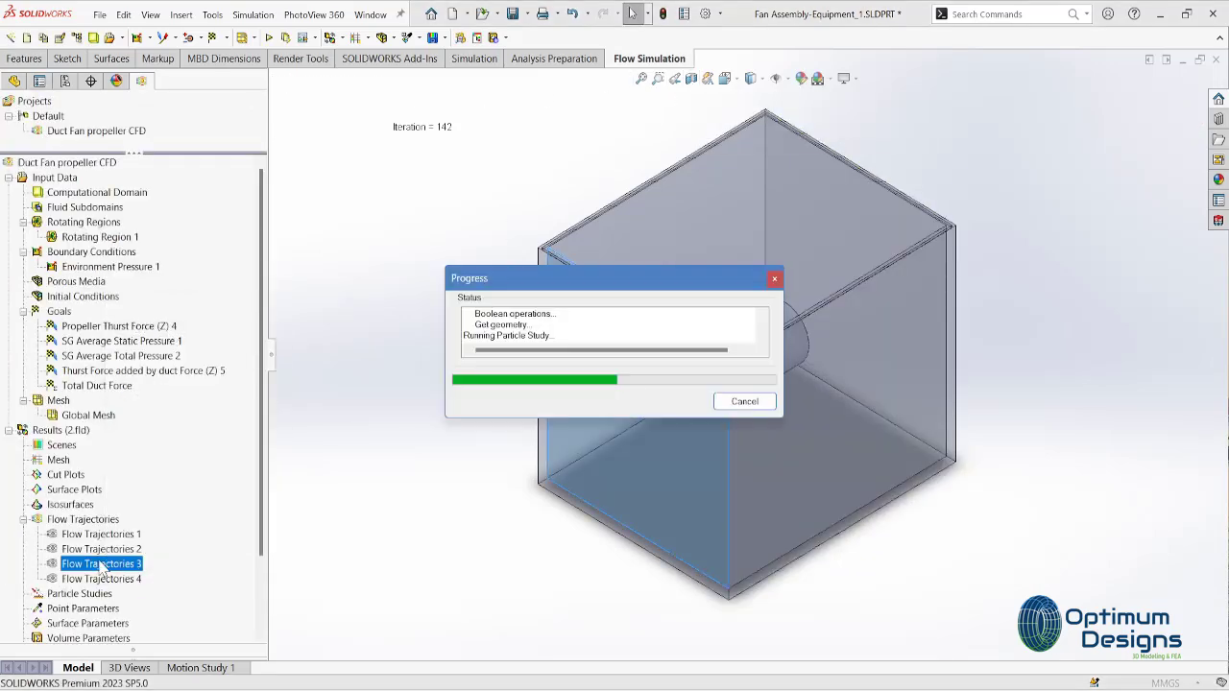
right_click(106, 565)
left_click(139, 383)
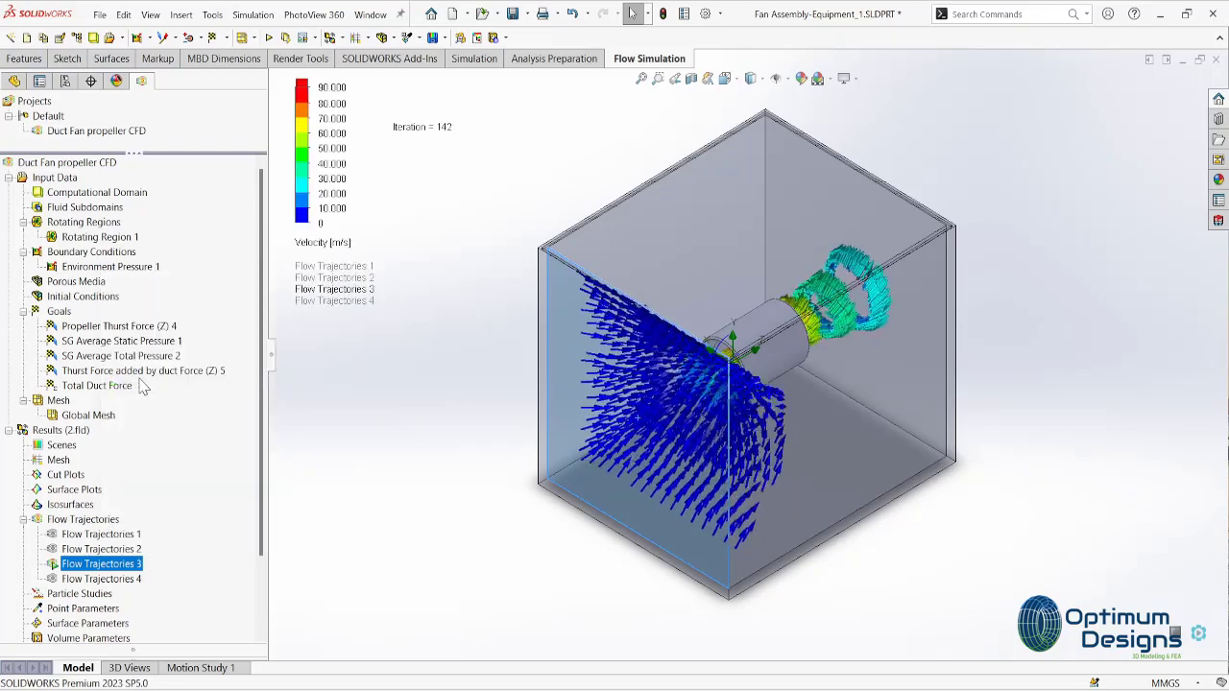
- Section the model along the Right Plane and view trajectories from Left, then isometric
left_click(691, 79)
left_click(90, 414)
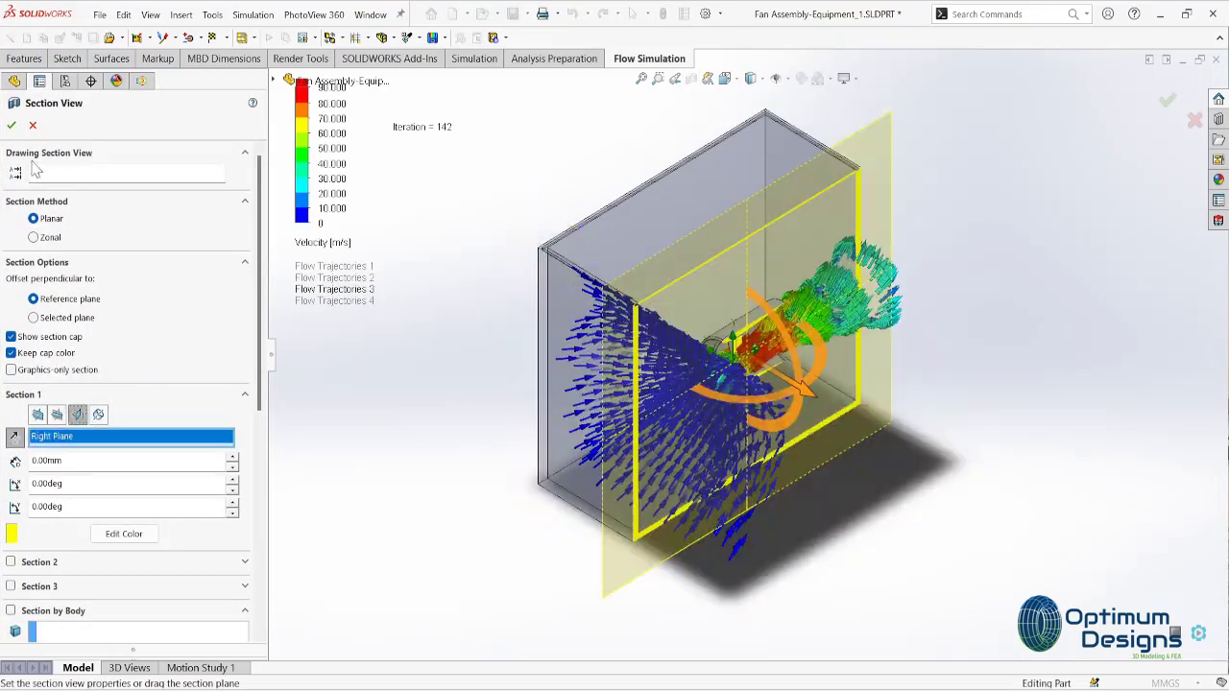
left_click(15, 129)
key("space")
left_click(707, 429)
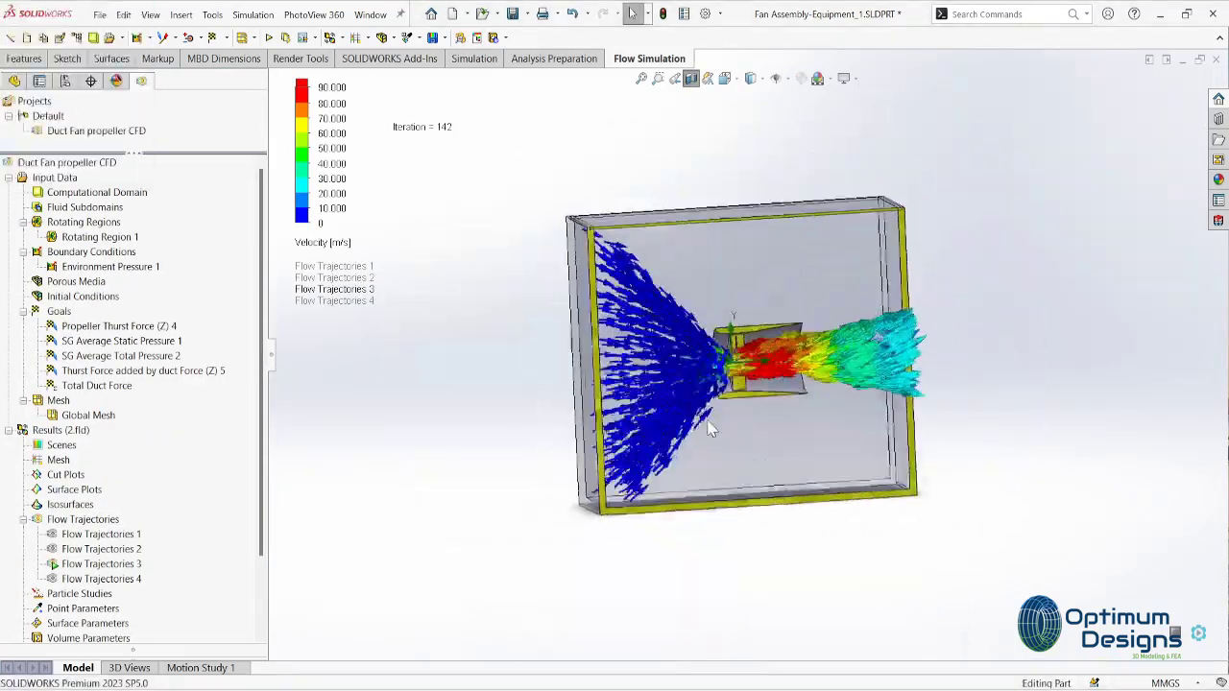
key("space")
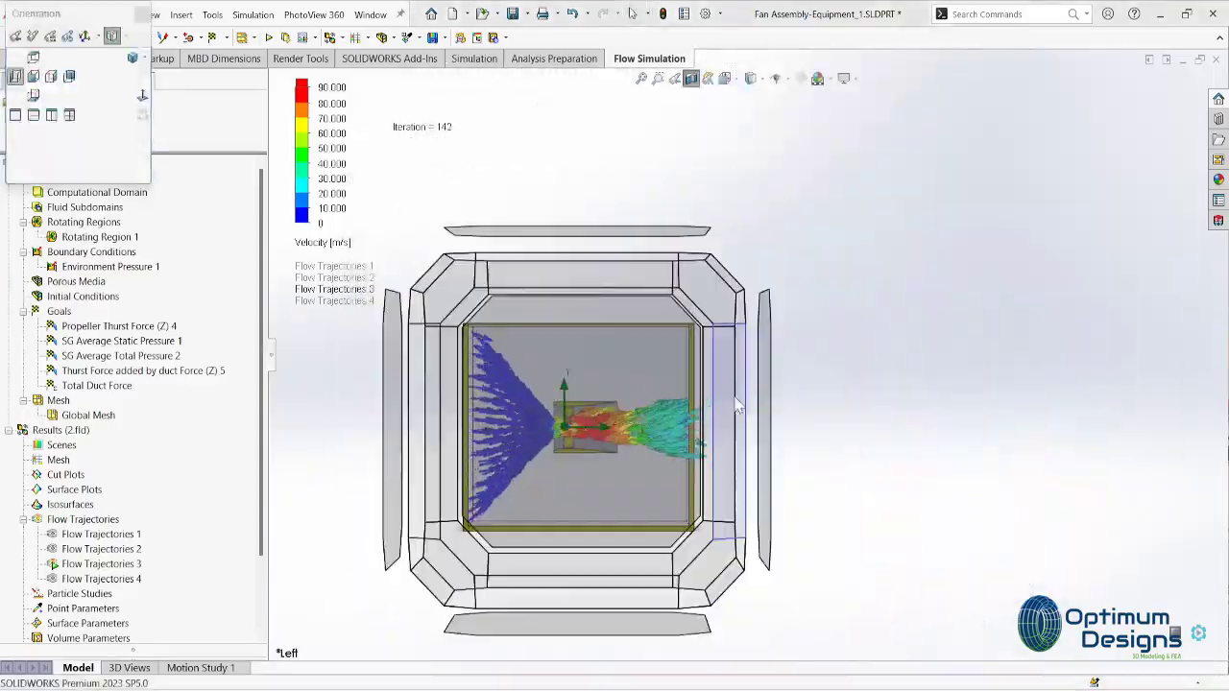
left_click(734, 403)
key("space")
left_click(580, 305)
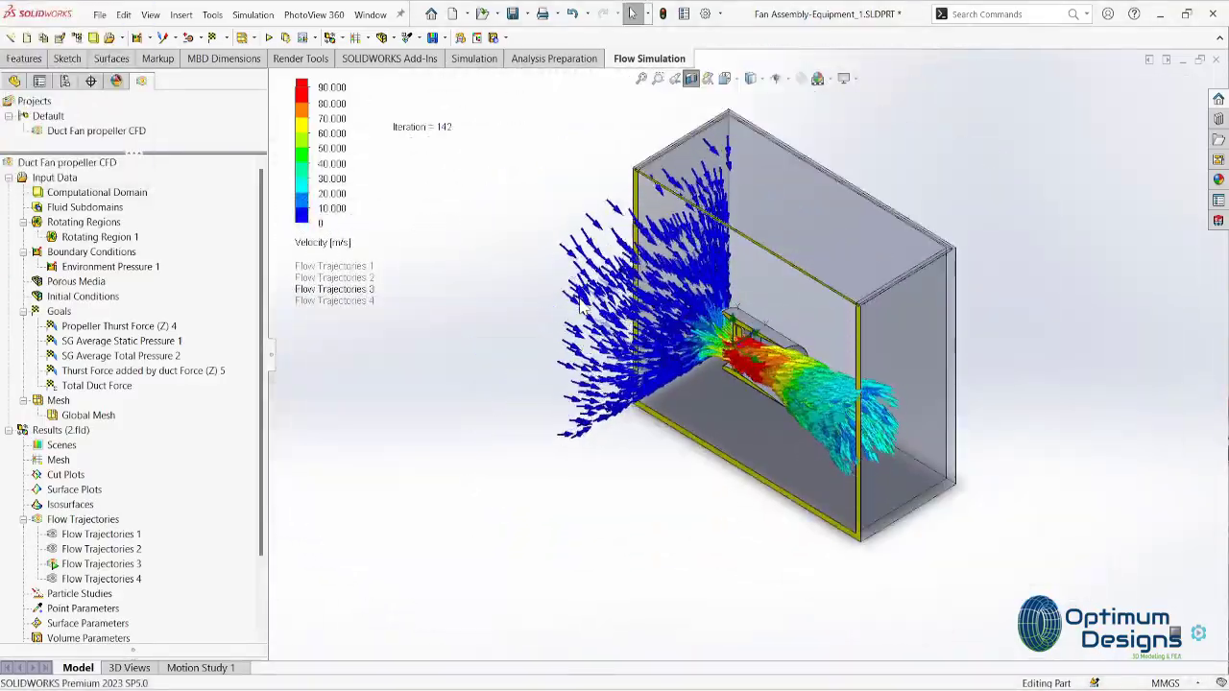
- Insert a goal plot of Total Duct Force and enlarge its convergence history chart
scroll(57, 567, "down", 2)
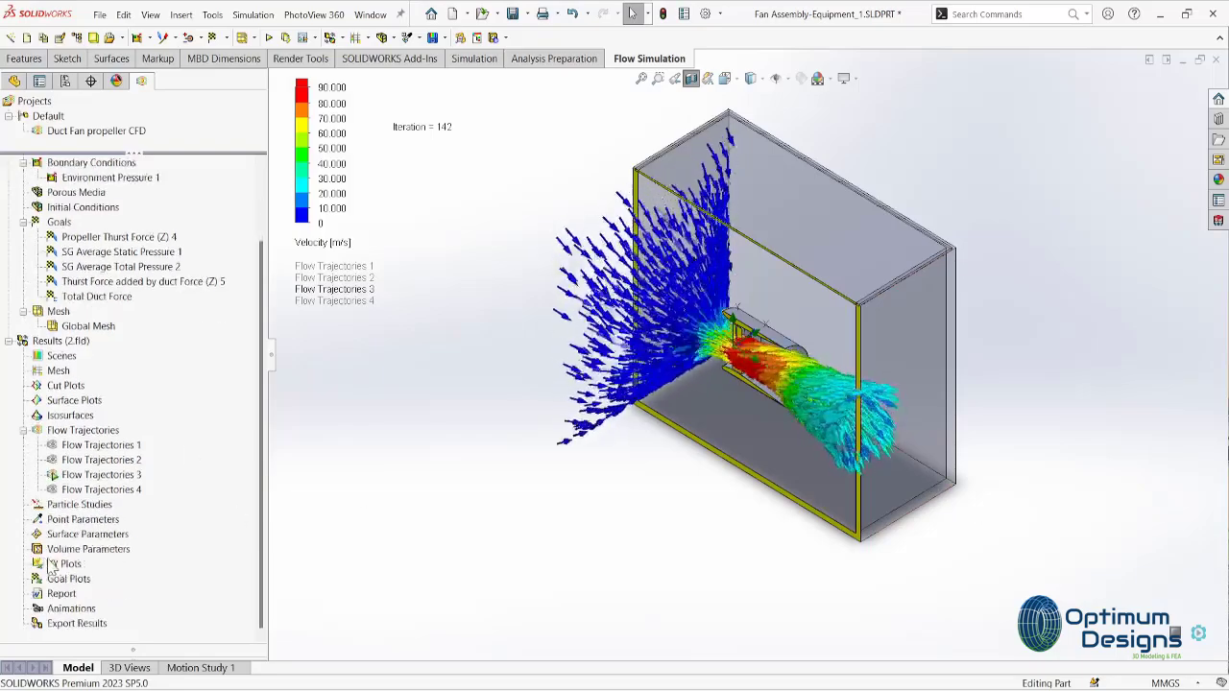
right_click(66, 578)
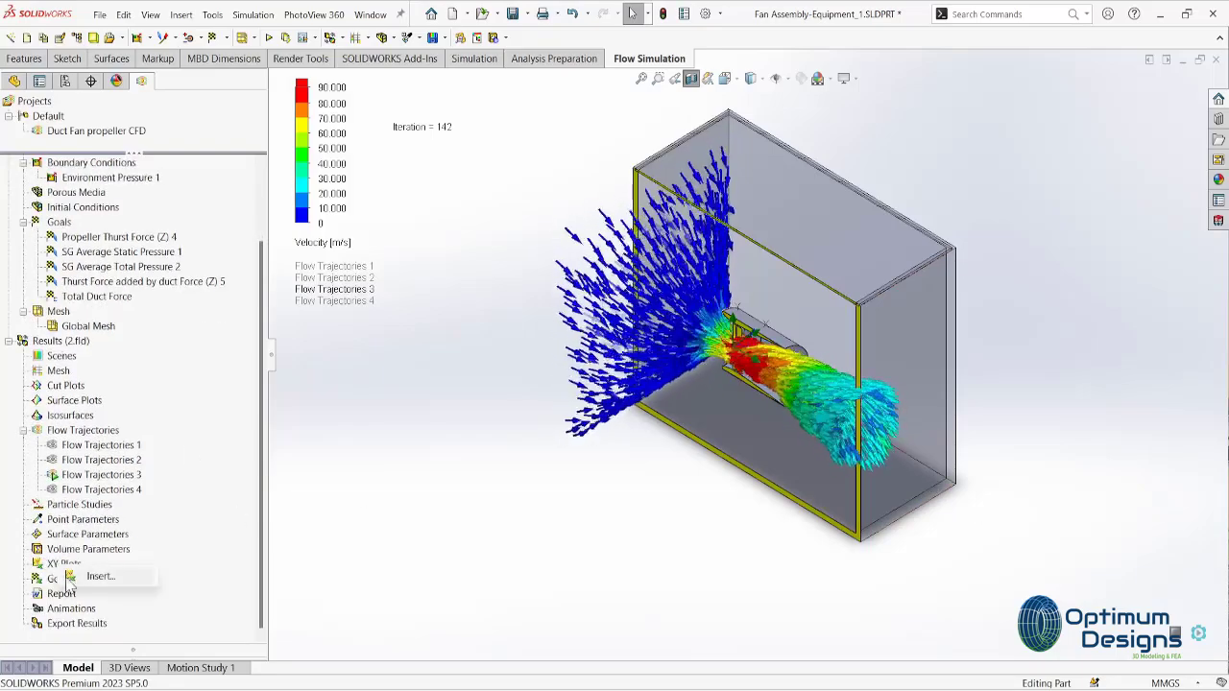
left_click(88, 583)
left_click(37, 279)
left_click(135, 506)
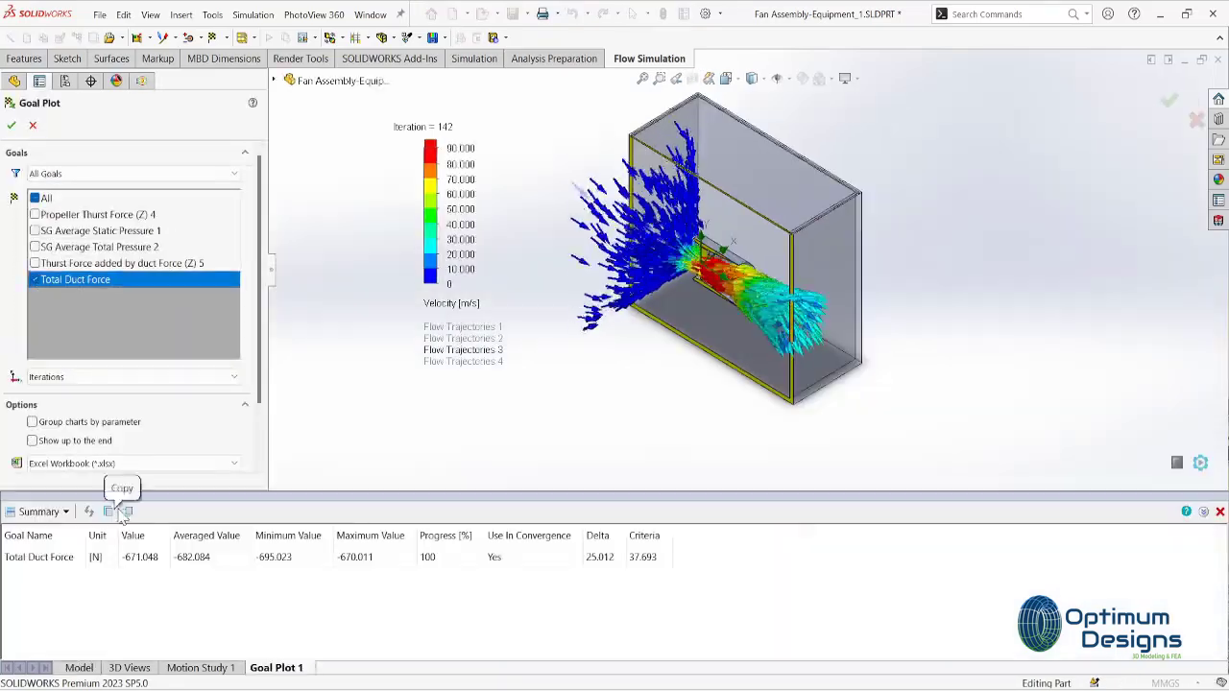
left_click(65, 511)
left_click(57, 530)
left_click_drag(304, 497, 304, 163)
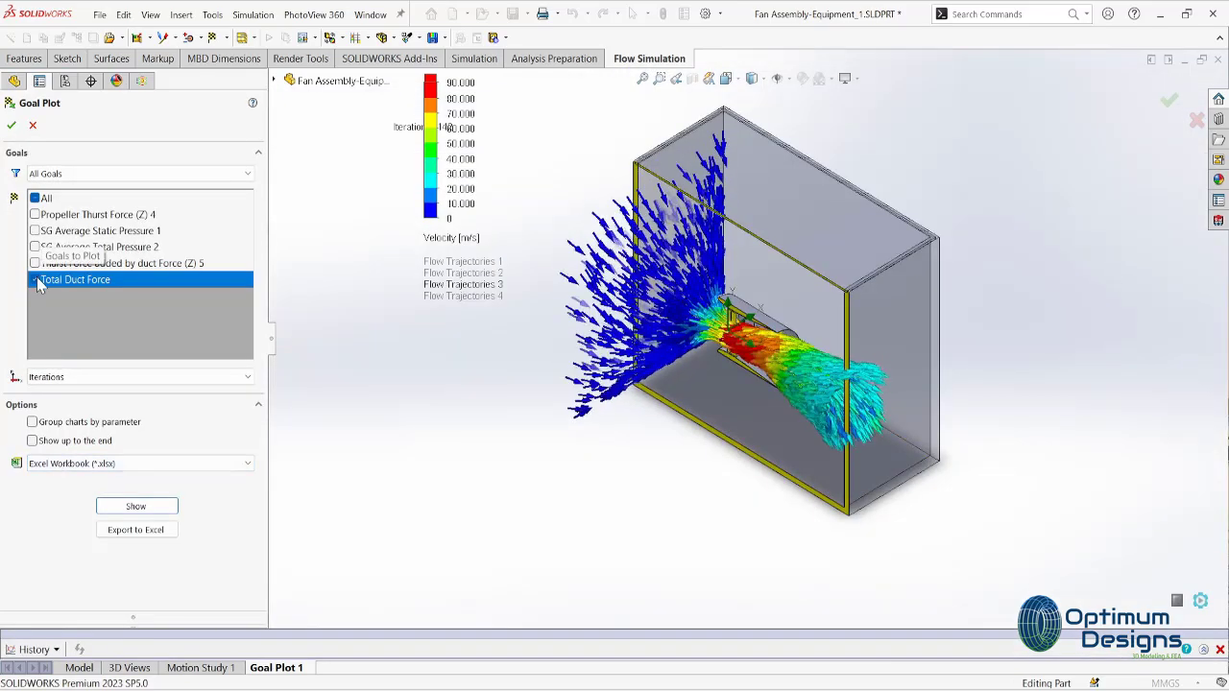
- Switch the plot to Propeller Thrust Force (Z) 4 history, then close it
left_click(34, 280)
left_click(34, 214)
left_click(136, 506)
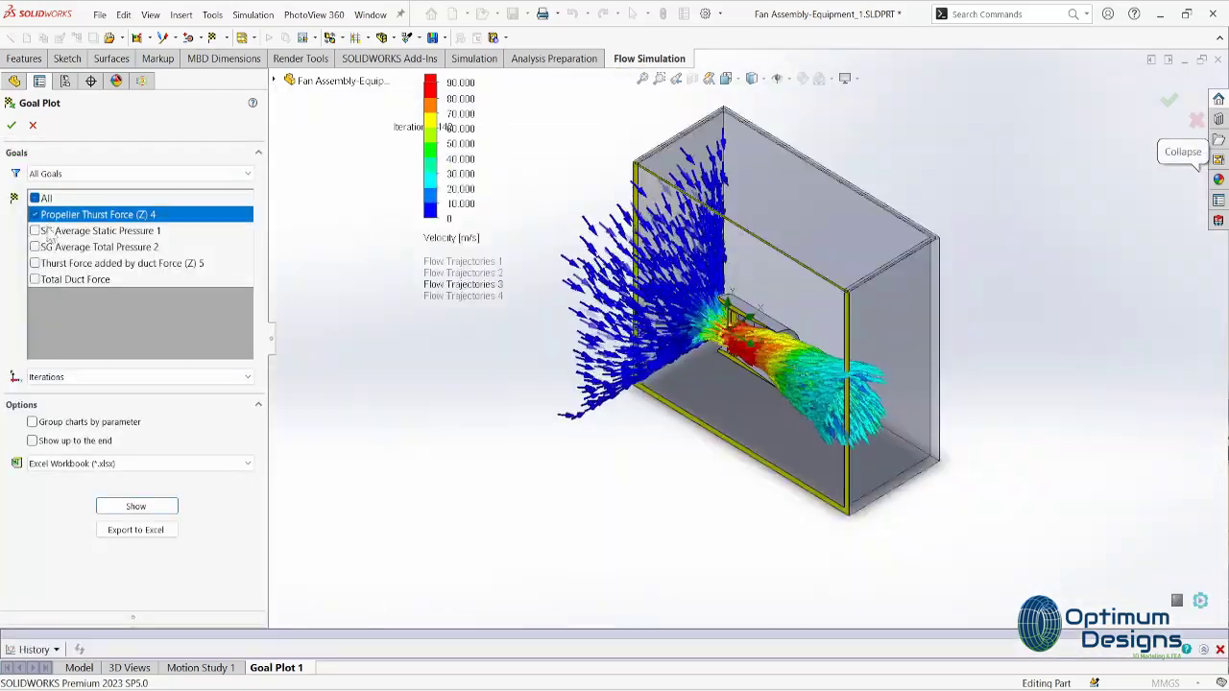
left_click(10, 125)
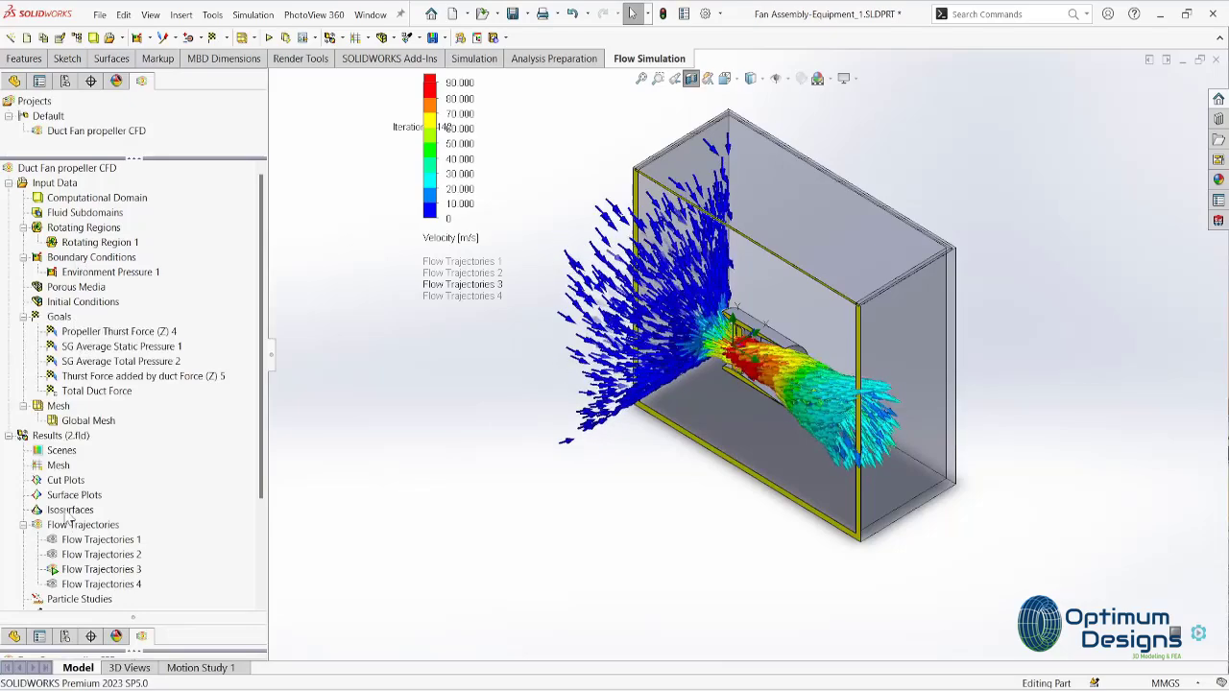
- Stop the trajectory animation and hide Flow Trajectories 3
right_click(86, 571)
left_click(129, 403)
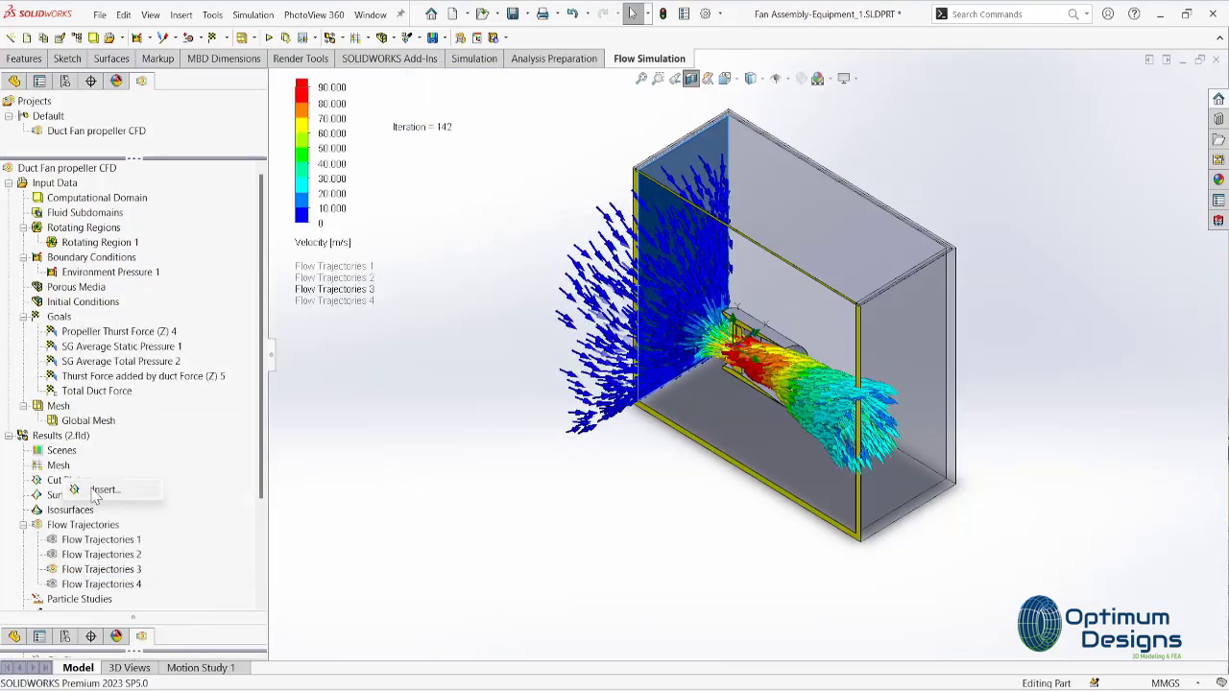
right_click(100, 569)
left_click(192, 329)
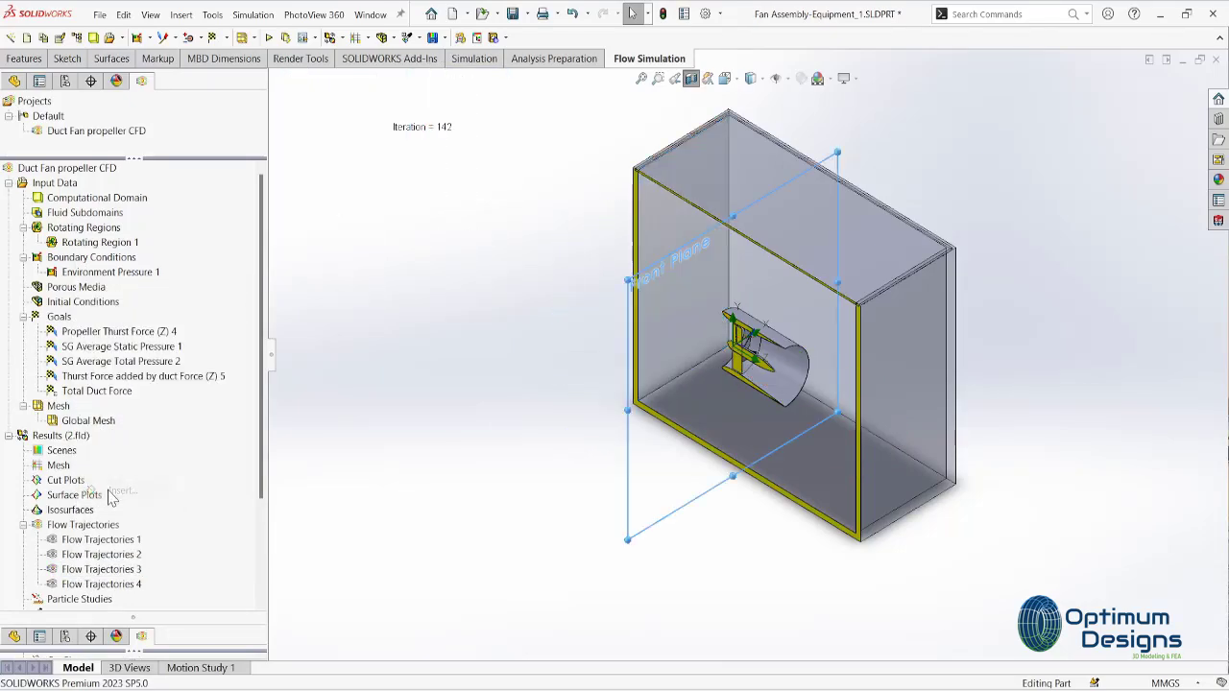
- Create a velocity cut plot on the Right Plane and view it from left and isometric
double_click(77, 480)
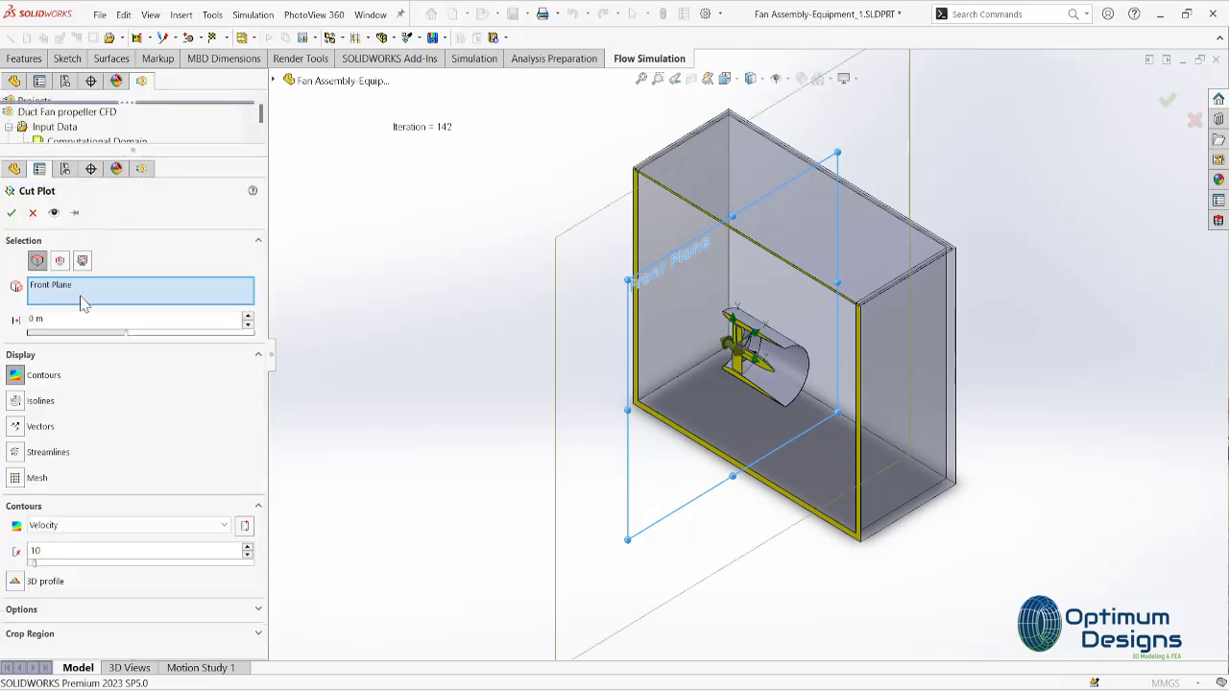
left_click(273, 81)
left_click(335, 210)
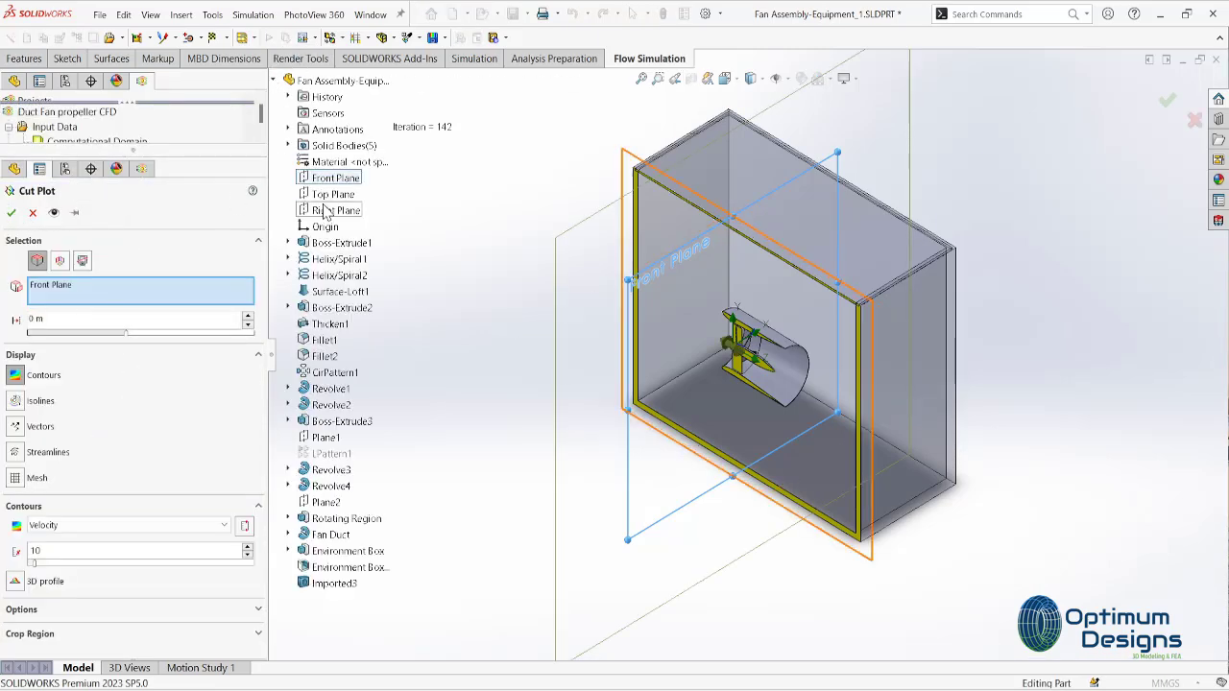
left_click(11, 213)
key("ctrl+4")
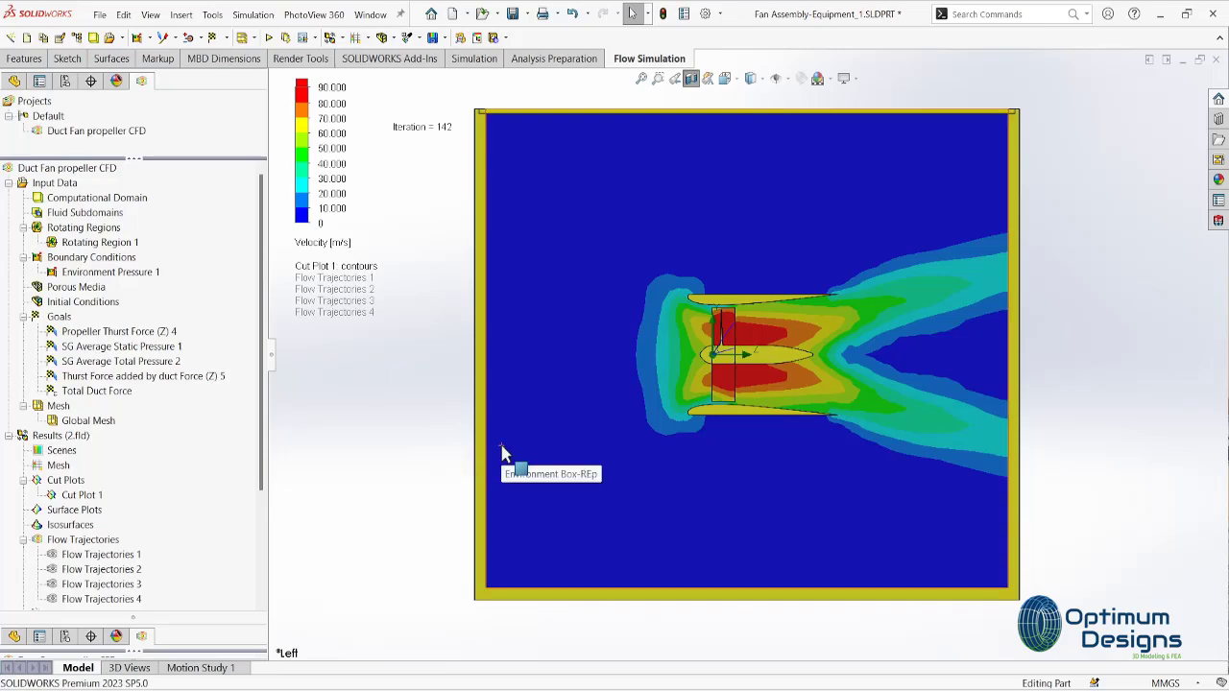
key("space")
key("ctrl+7")
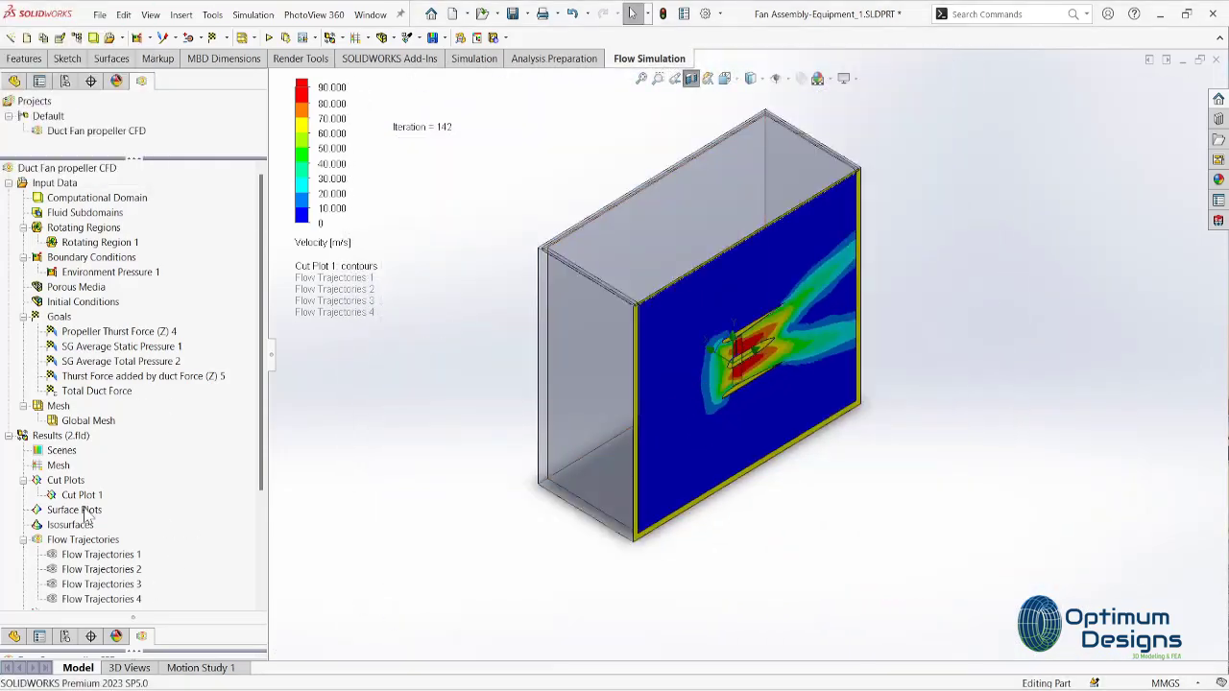
- Add a second velocity cut plot on the Top Plane
right_click(83, 483)
left_click(125, 487)
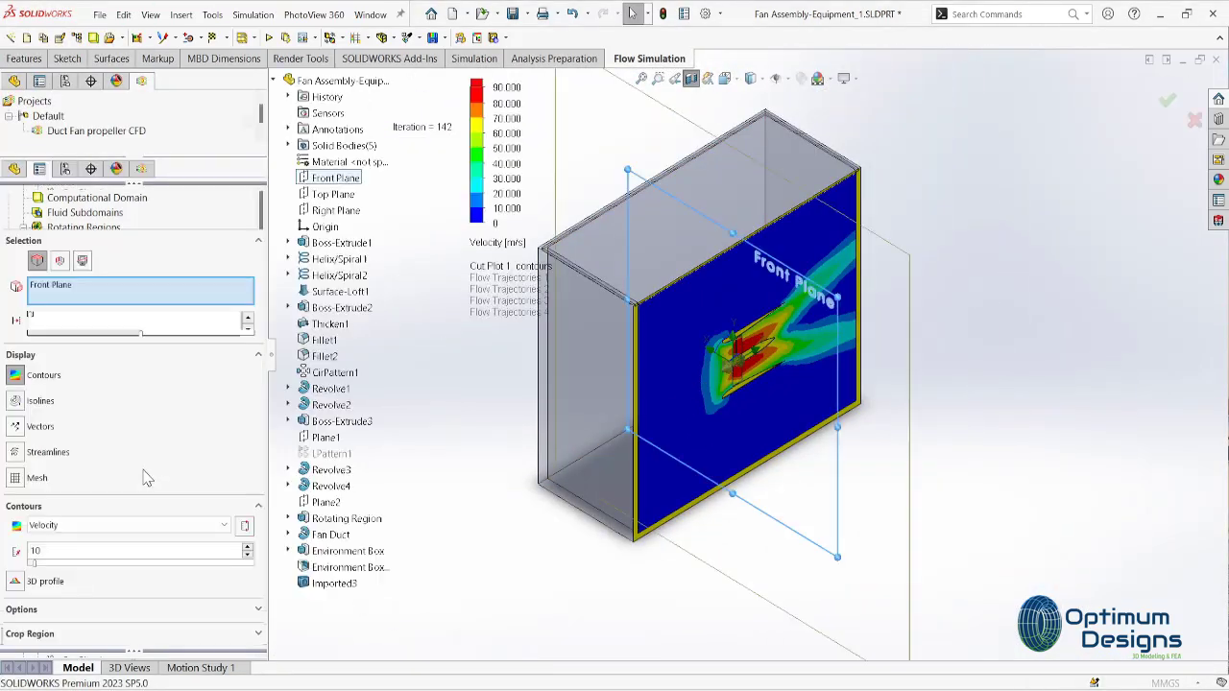
left_click(326, 195)
left_click(12, 212)
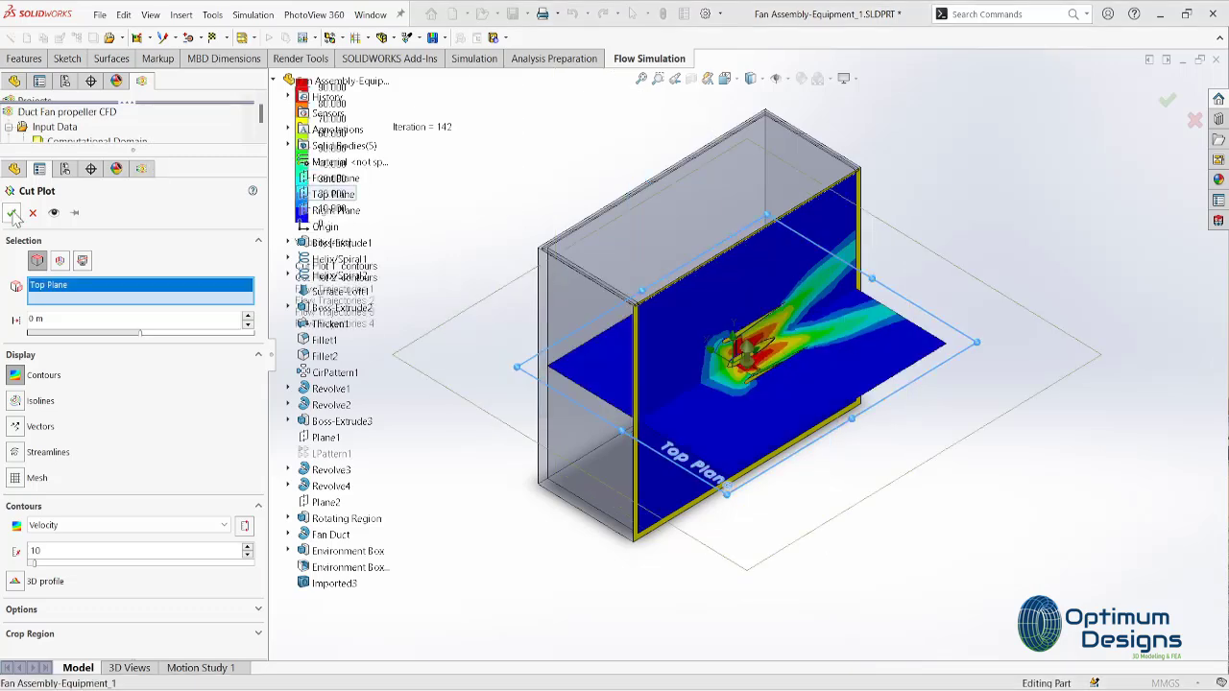
- Include all goals in Goal Plot 1 and export them to Excel
right_click(81, 585)
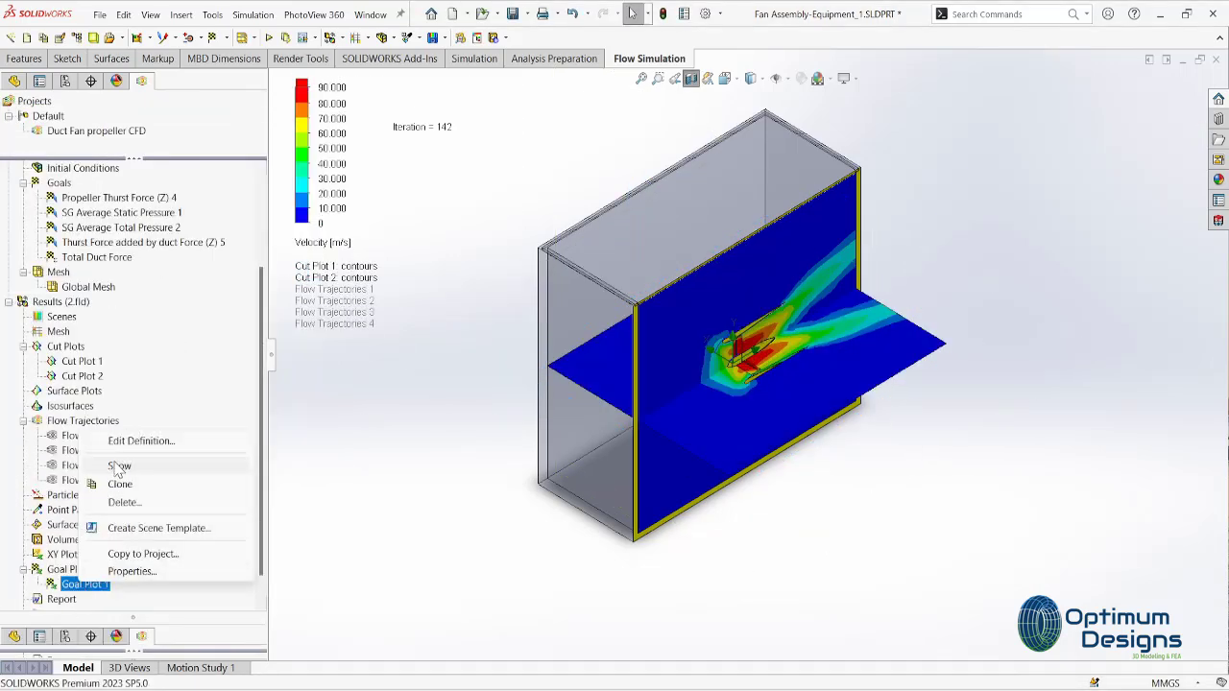
left_click(139, 440)
left_click_drag(77, 380, 39, 336)
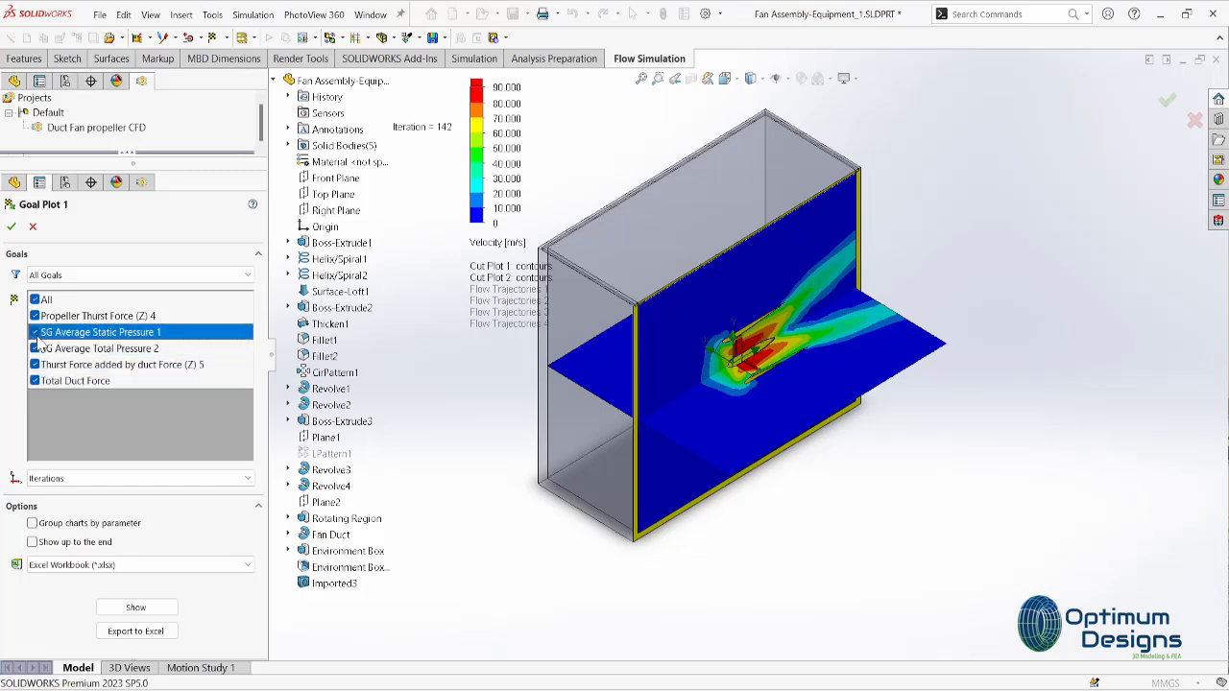
left_click(132, 631)
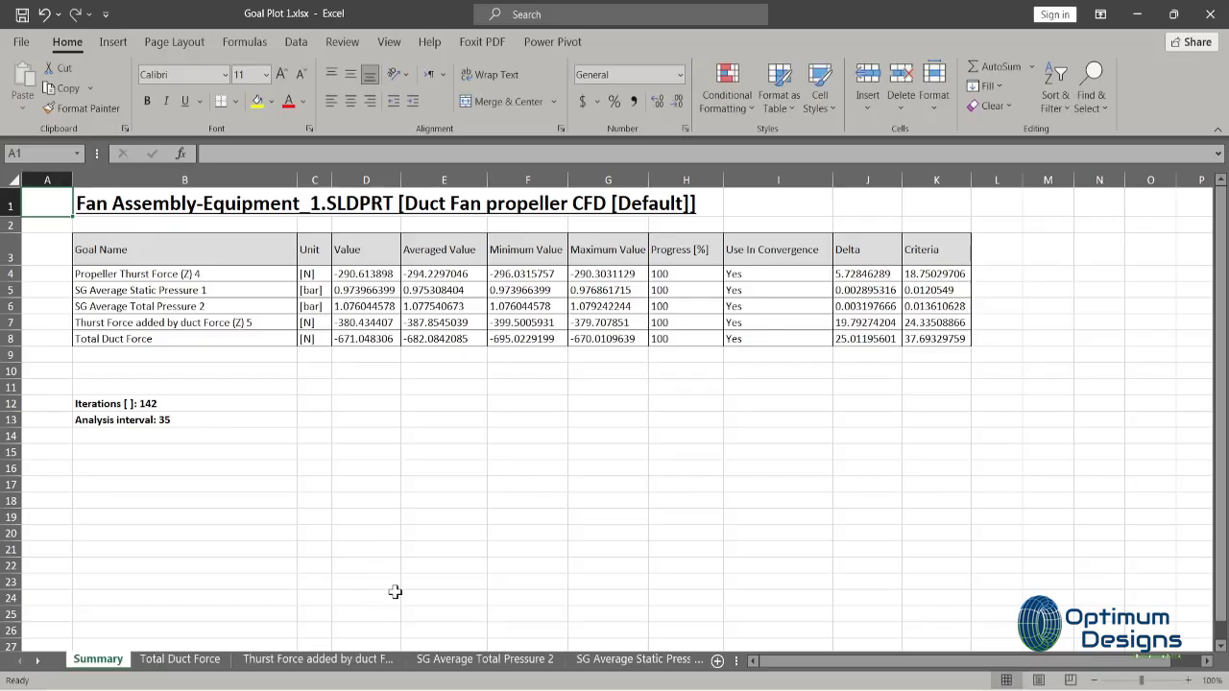
- Browse the Total Duct Force, pressure goal charts and Plot Data sheets in Excel
double_click(741, 661)
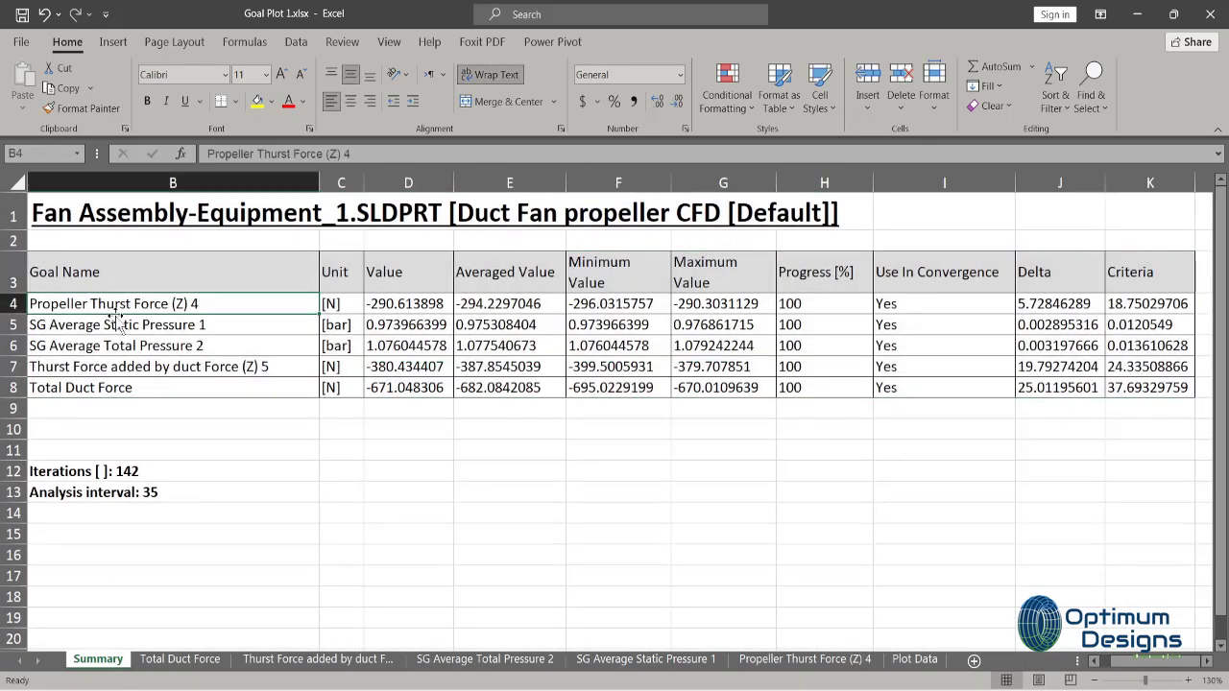
left_click(203, 660)
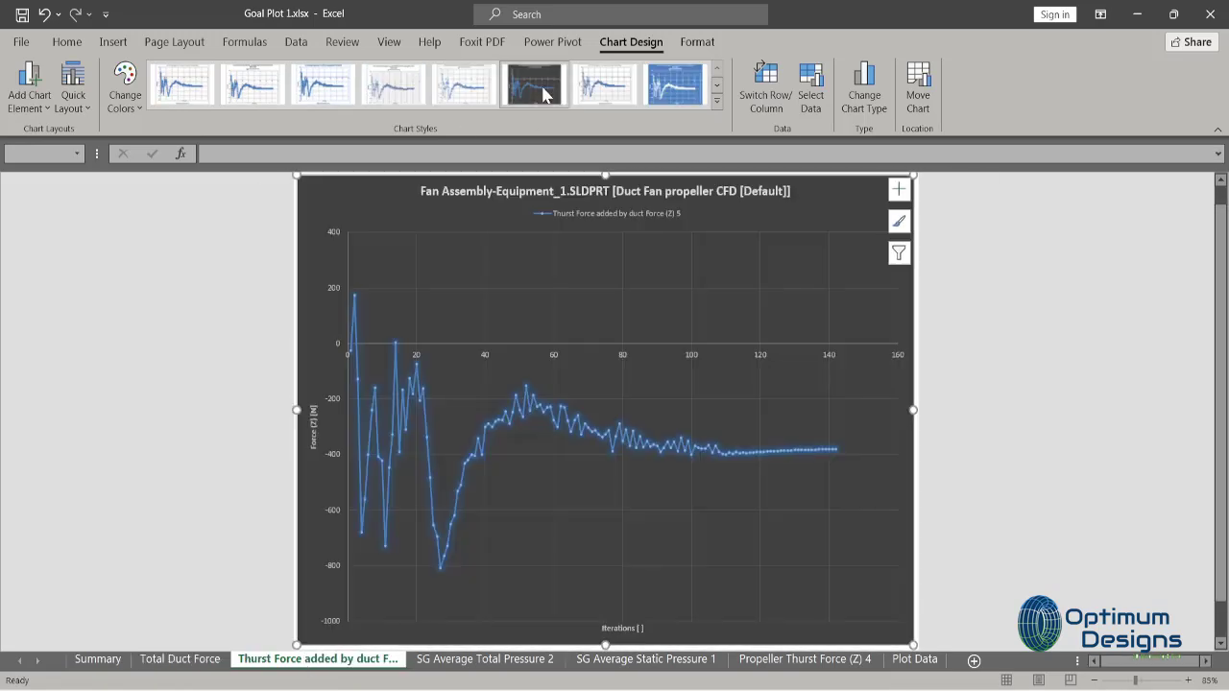
left_click(485, 659)
left_click(534, 93)
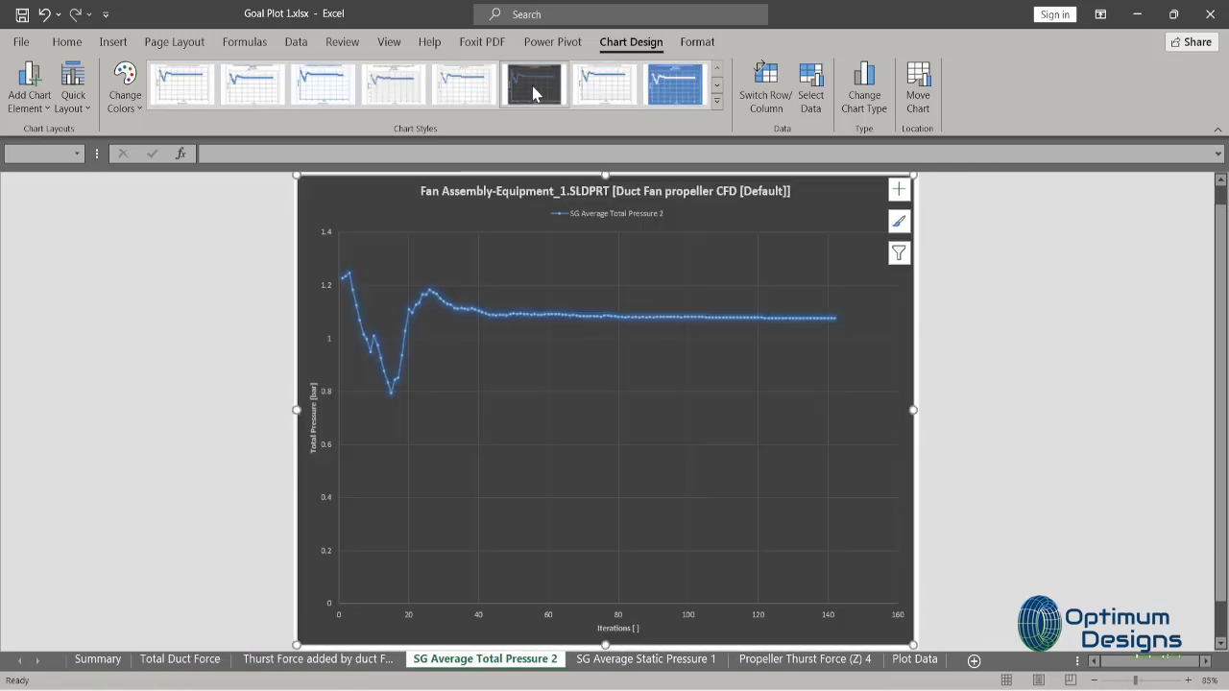
left_click(628, 664)
left_click(914, 658)
scroll(756, 446, "down", 3, "ctrl")
scroll(755, 446, "down", 2, "ctrl")
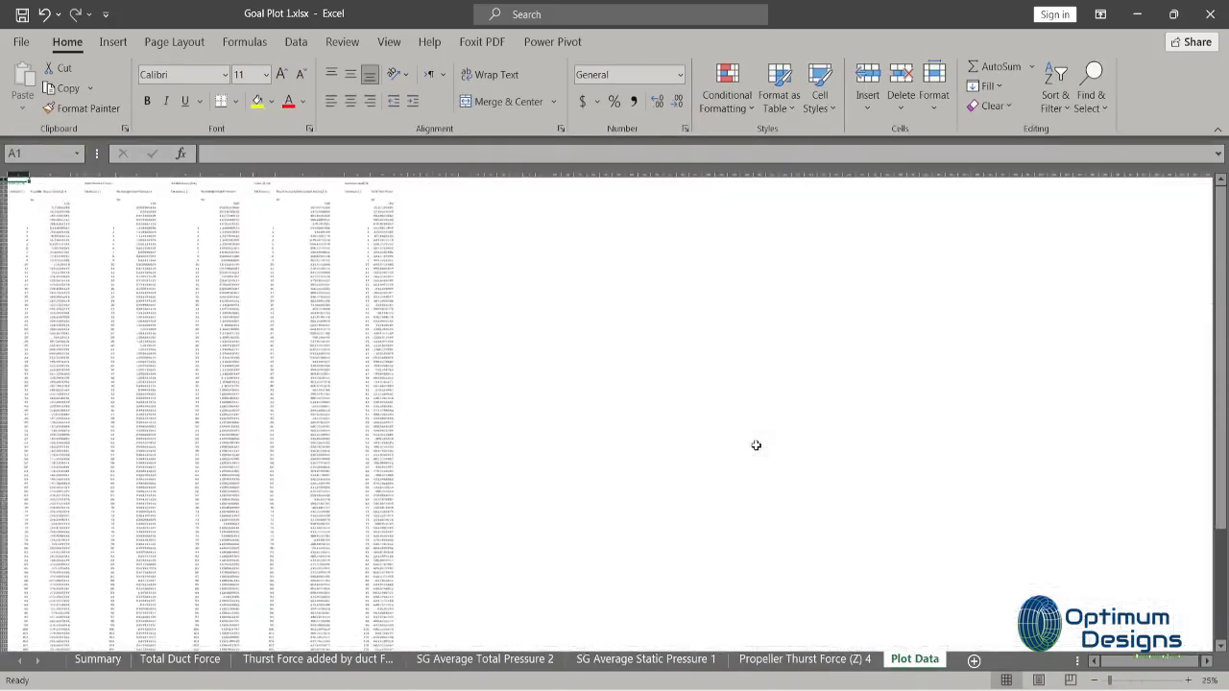
scroll(310, 439, "up", 4, "ctrl")
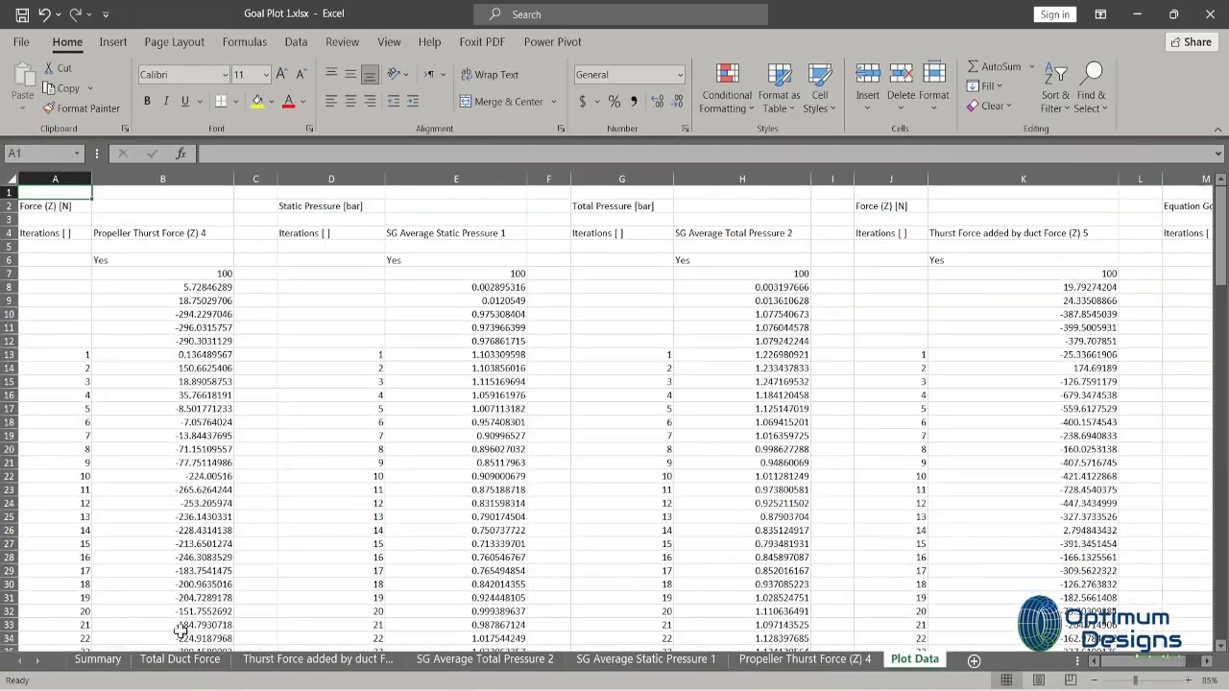
- Back in SOLIDWORKS, accept Goal Plot 1 and turn the model to Front view
left_click(97, 658)
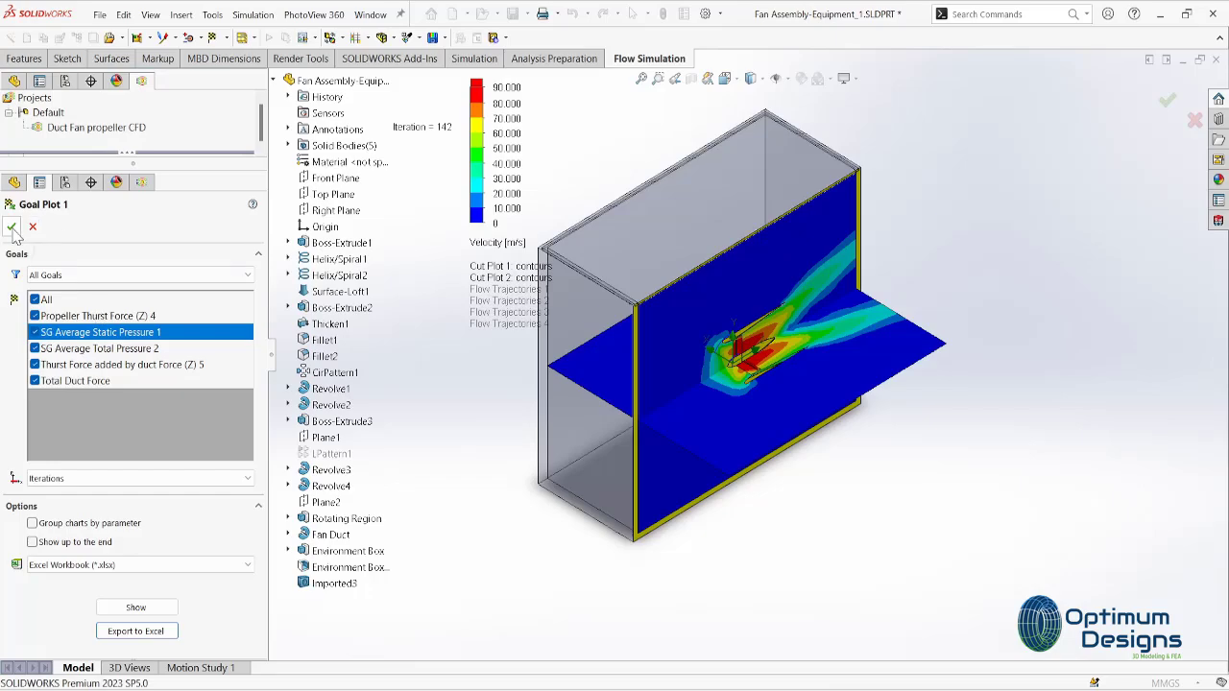
left_click(12, 227)
key("space")
left_click(633, 365)
scroll(753, 360, "up", 5)
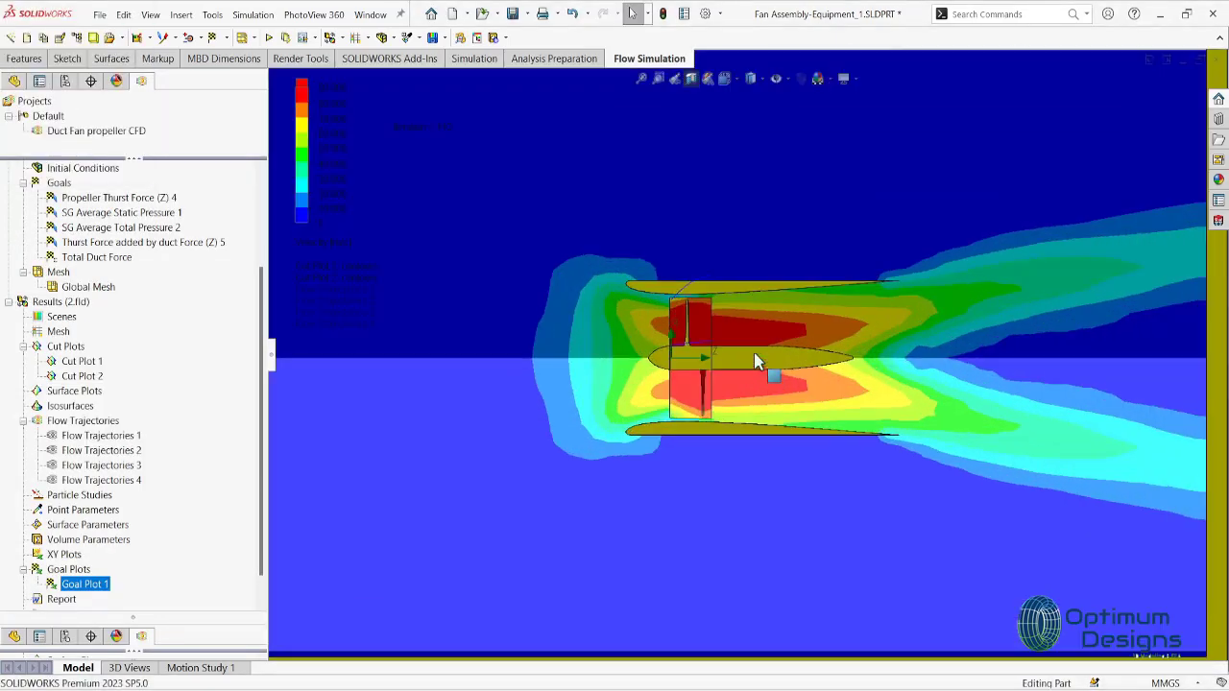